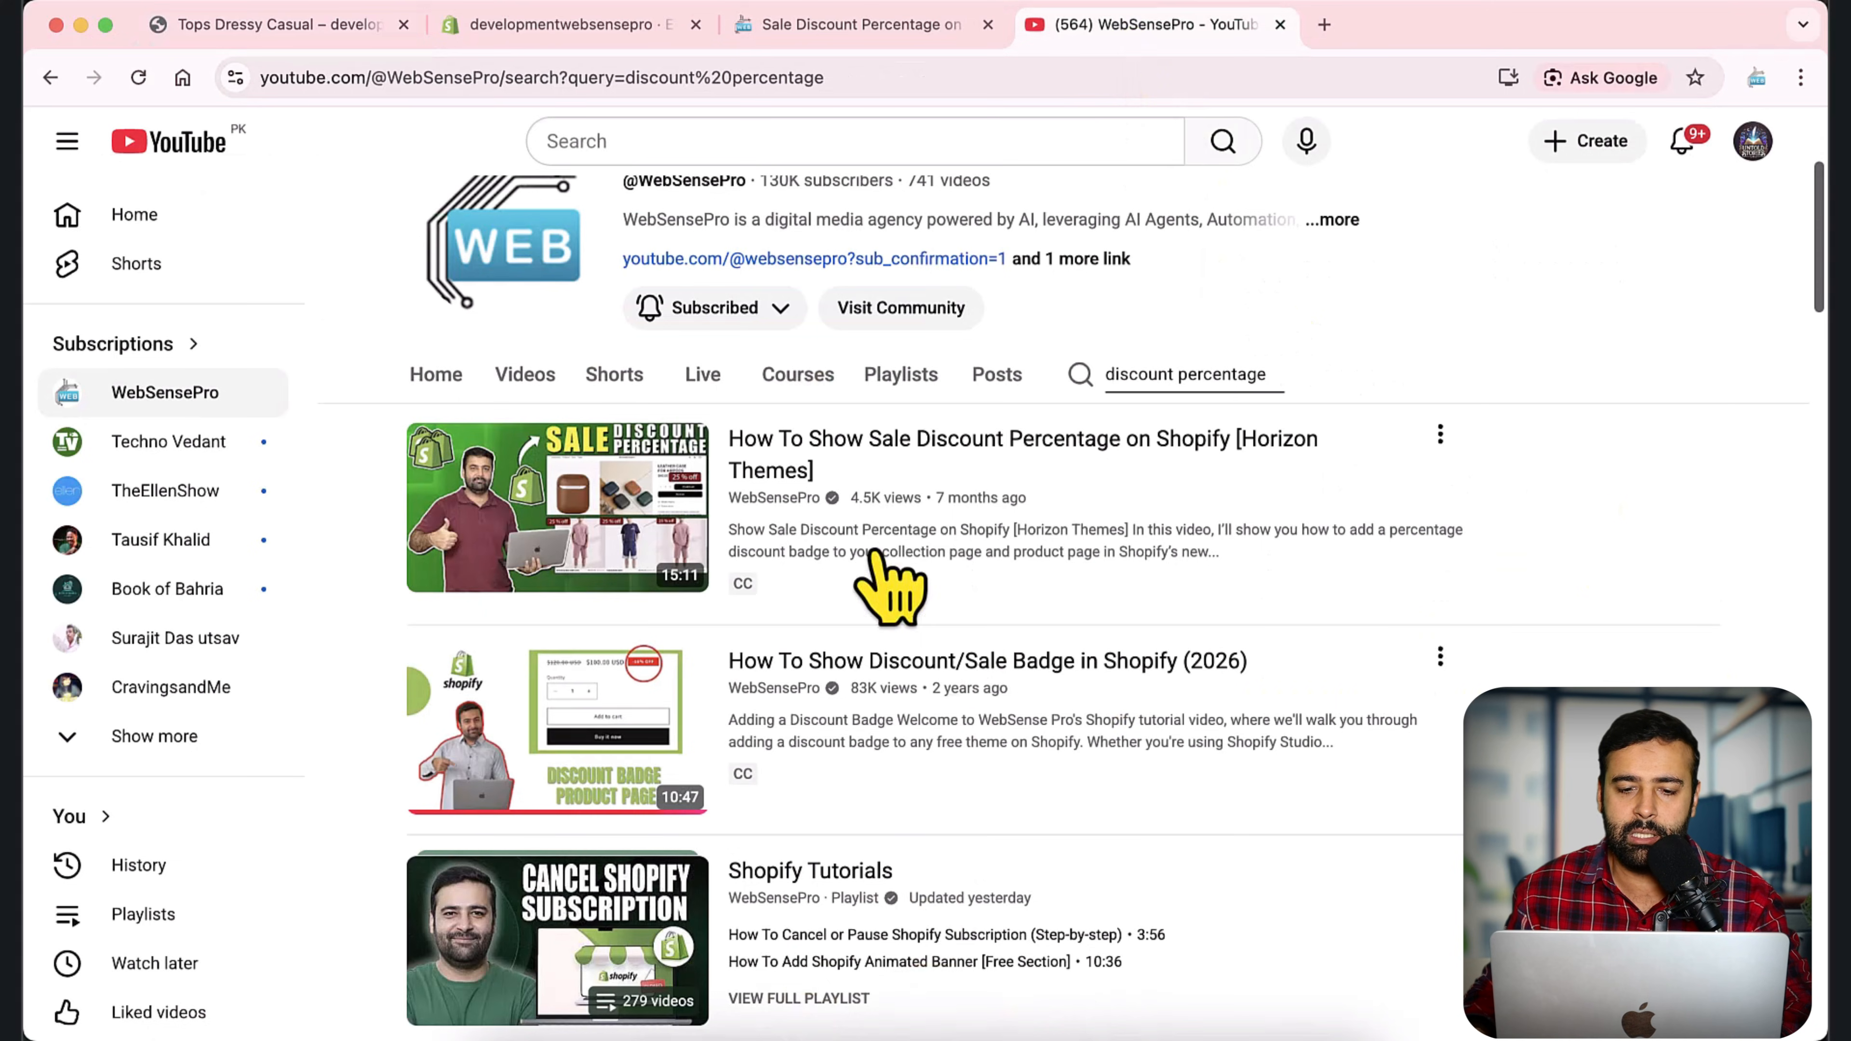
# Look through the WebSensePro channel's "discount percentage" search results for Shopify discount badge tutorials.
pyautogui.scroll(-2, 1615, 561)
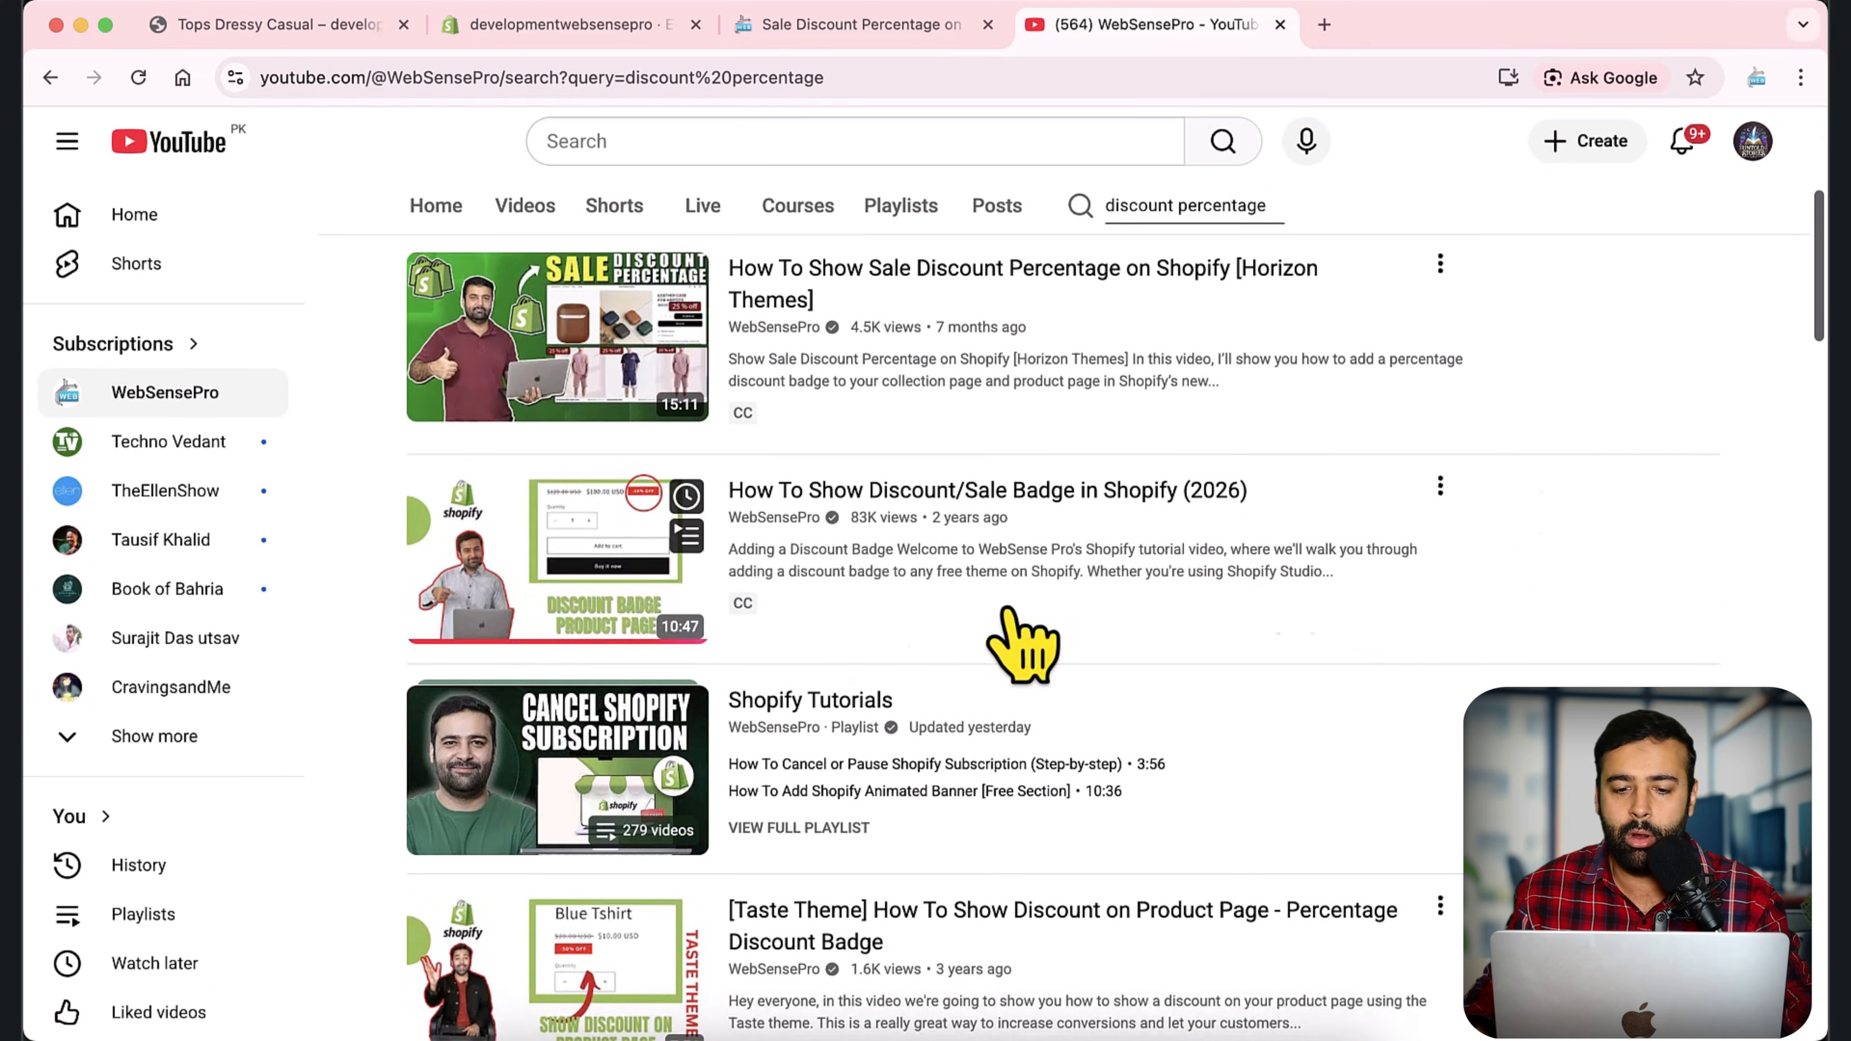
pyautogui.scroll(-2, 1522, 471)
pyautogui.scroll(-4, 1524, 474)
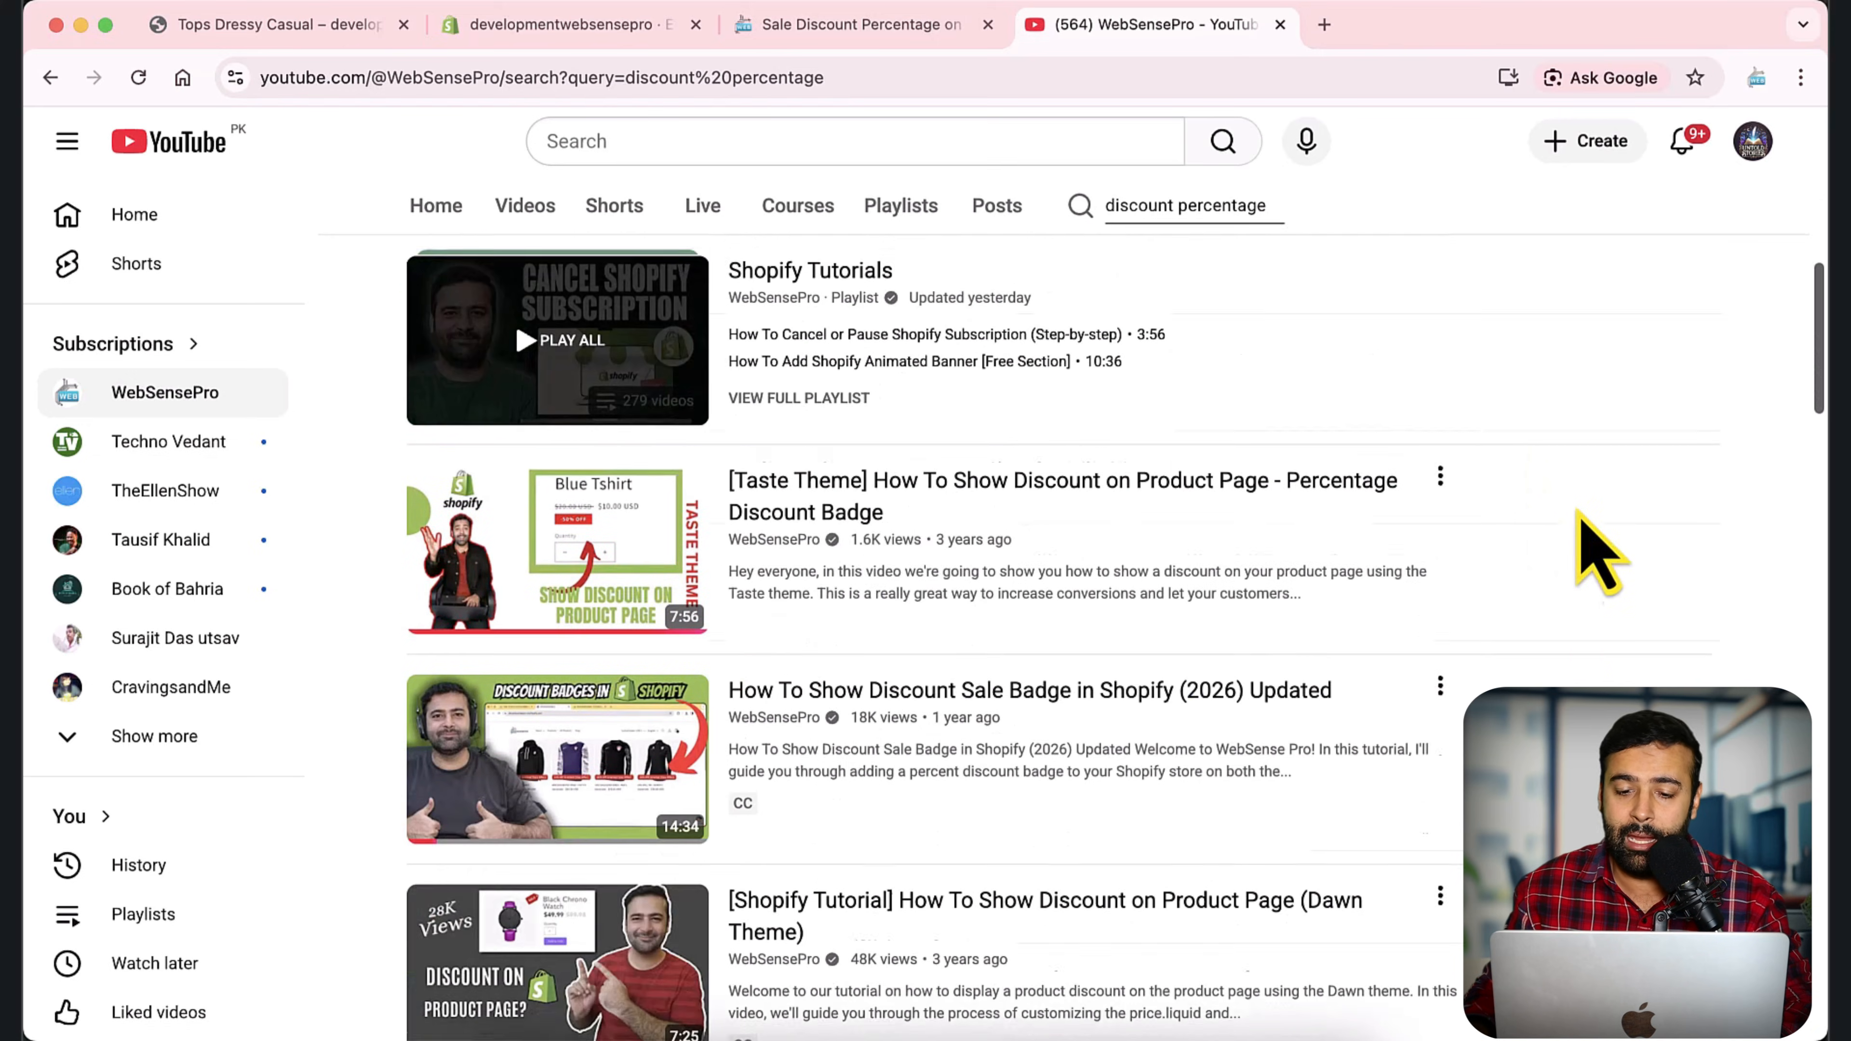
pyautogui.scroll(6, 1524, 624)
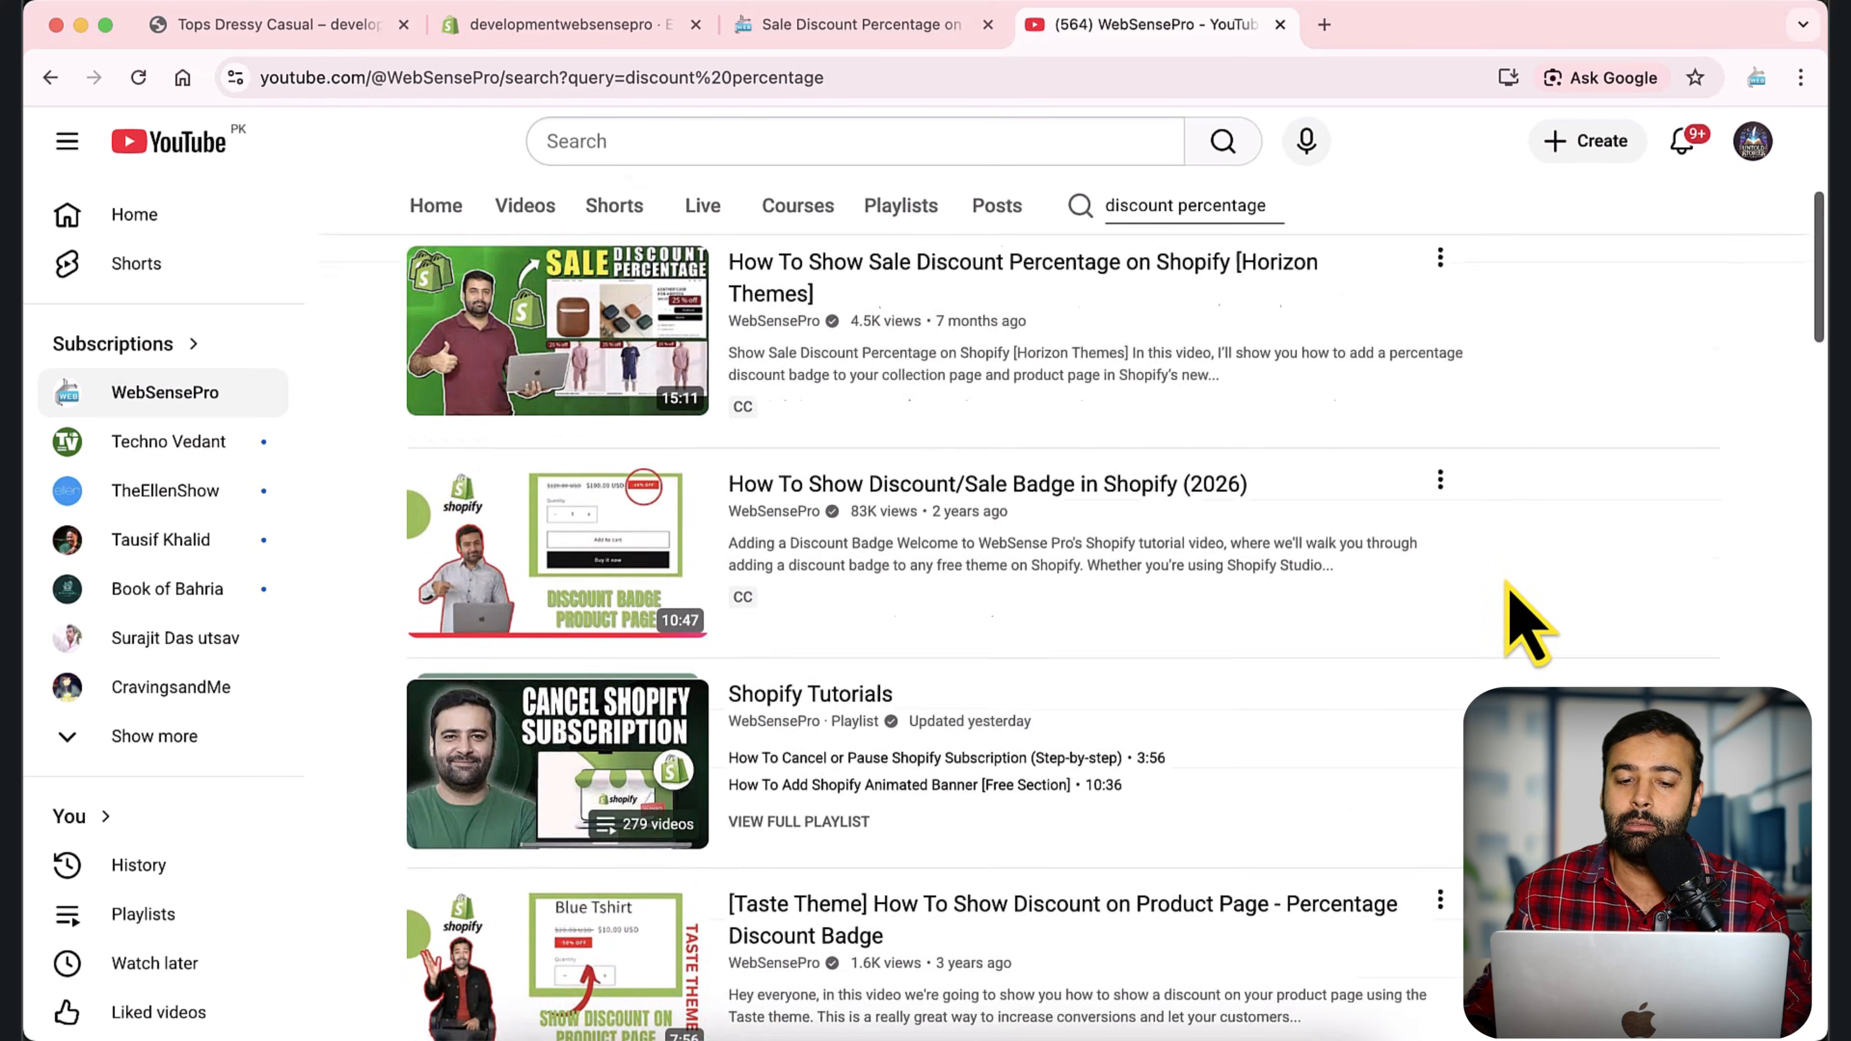
# View the Tops Dressy Casual storefront page and check the discount badge for the Medium and Large sizes.
pyautogui.click(277, 24)
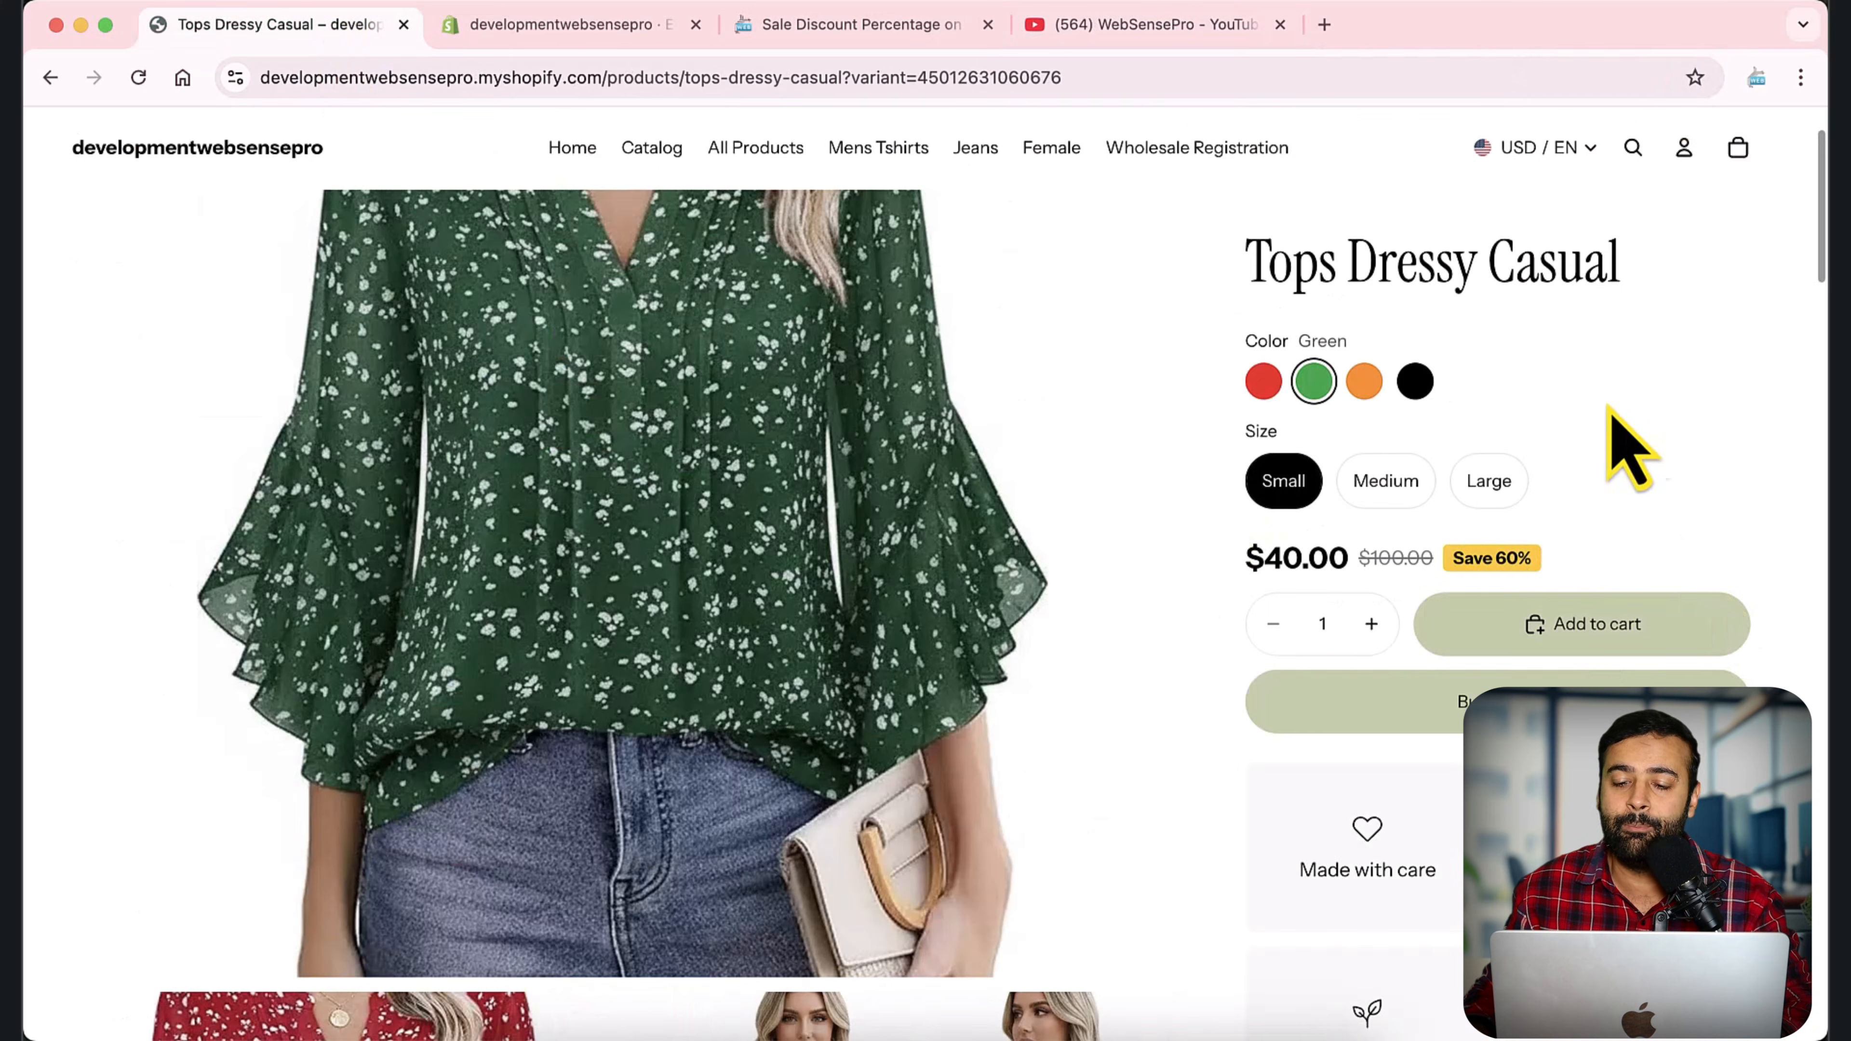
pyautogui.scroll(2, 1595, 412)
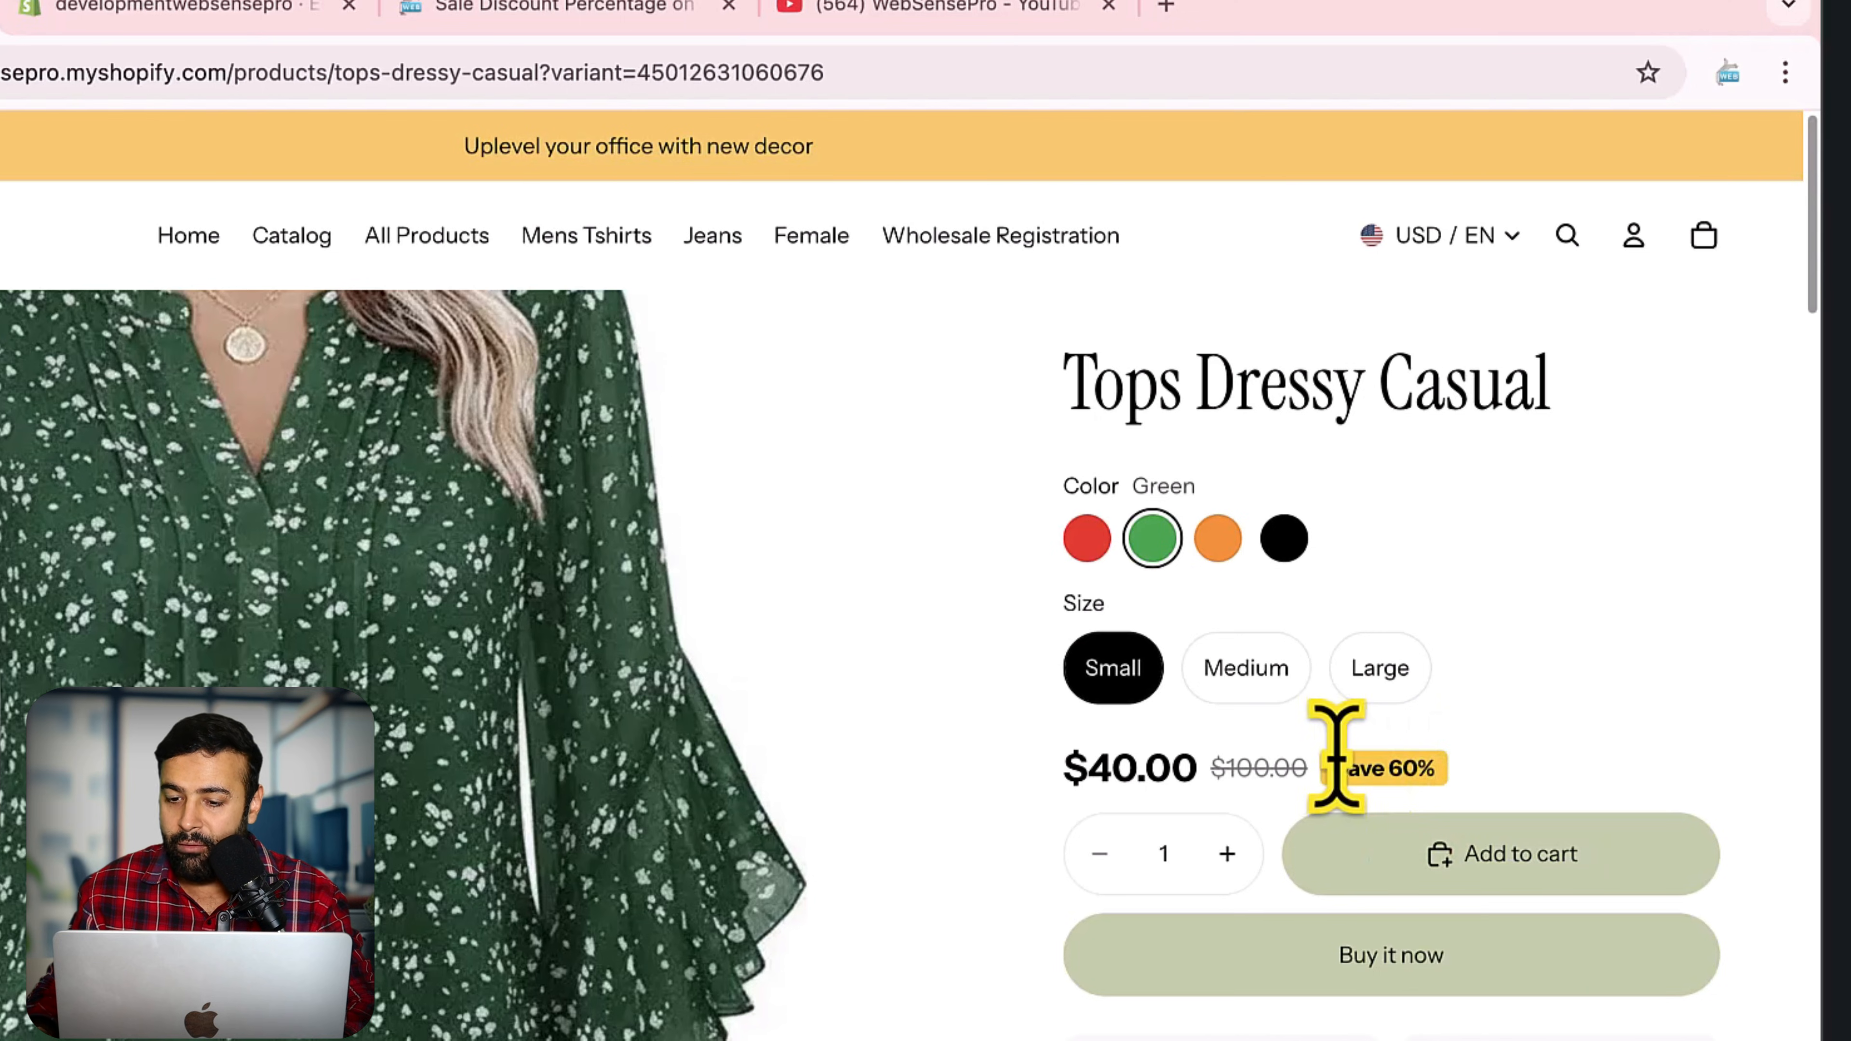
pyautogui.click(1243, 672)
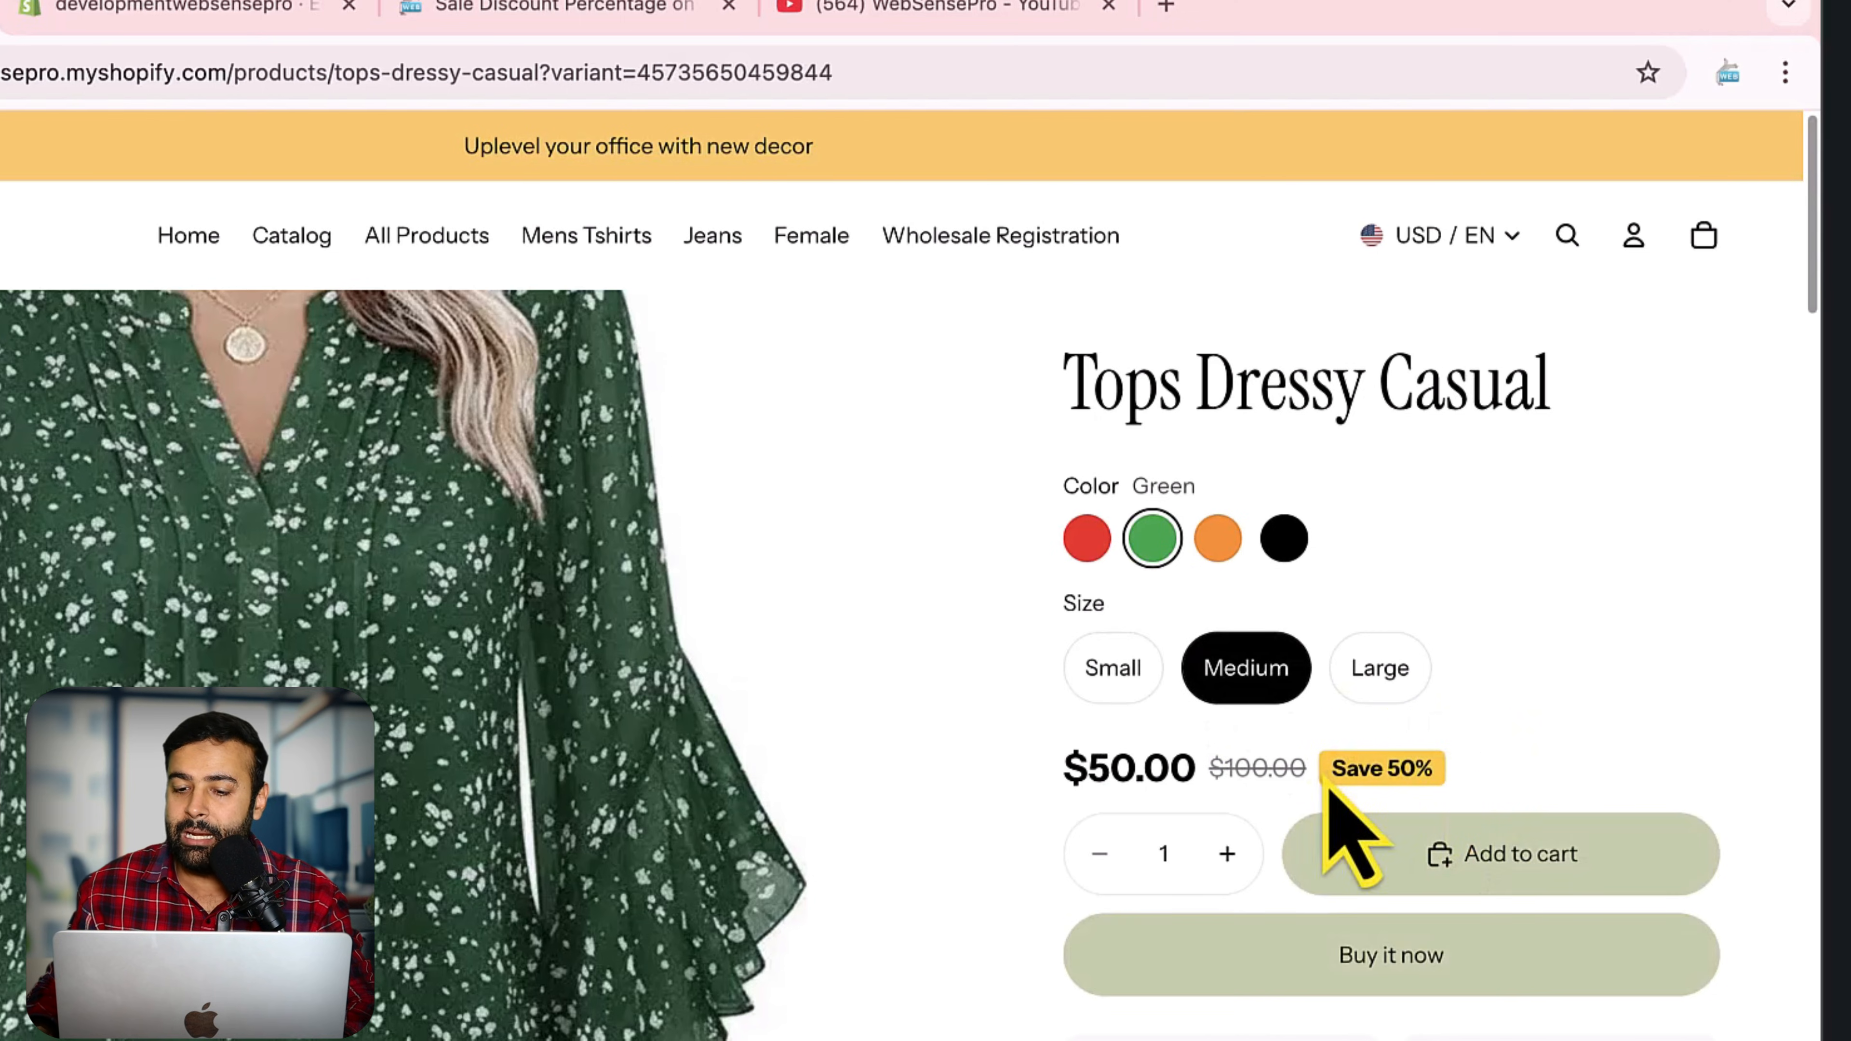
pyautogui.click(1407, 689)
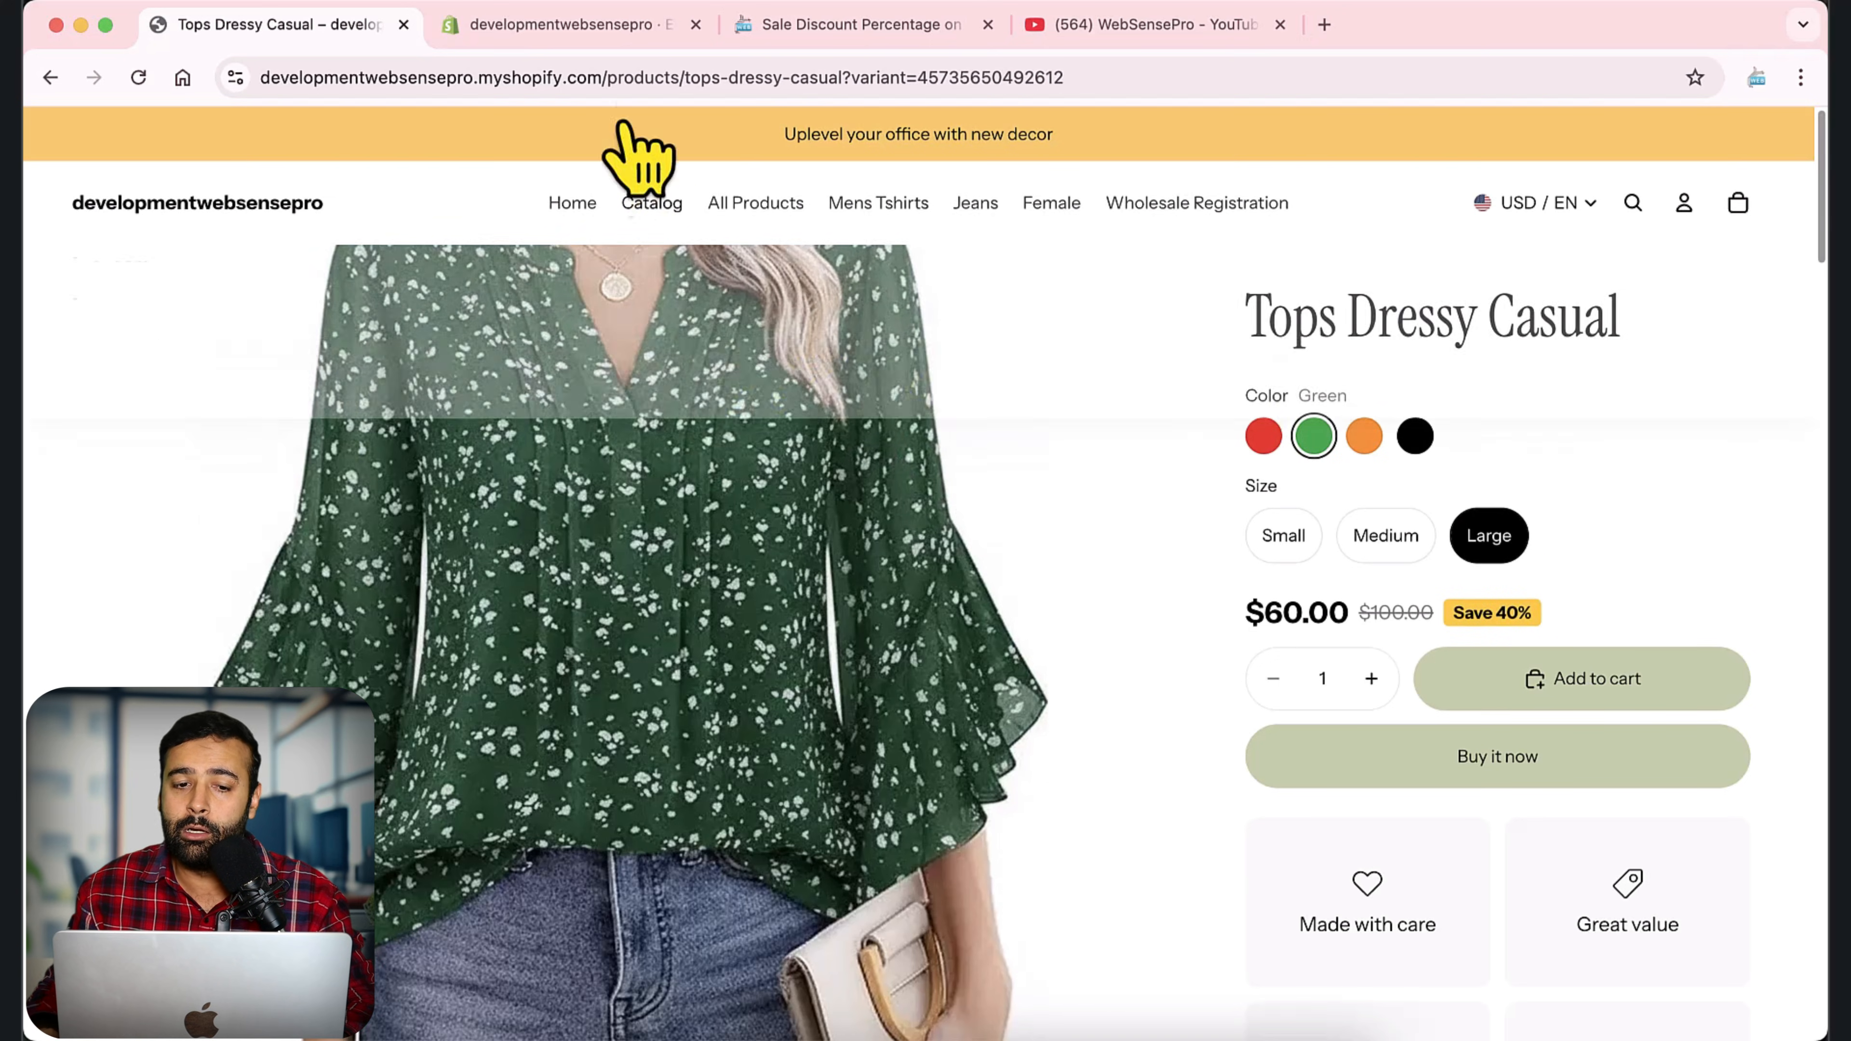
# Switch to the Shopify theme editor and set the Product Price (WSP) block's content alignment to Left.
pyautogui.click(619, 26)
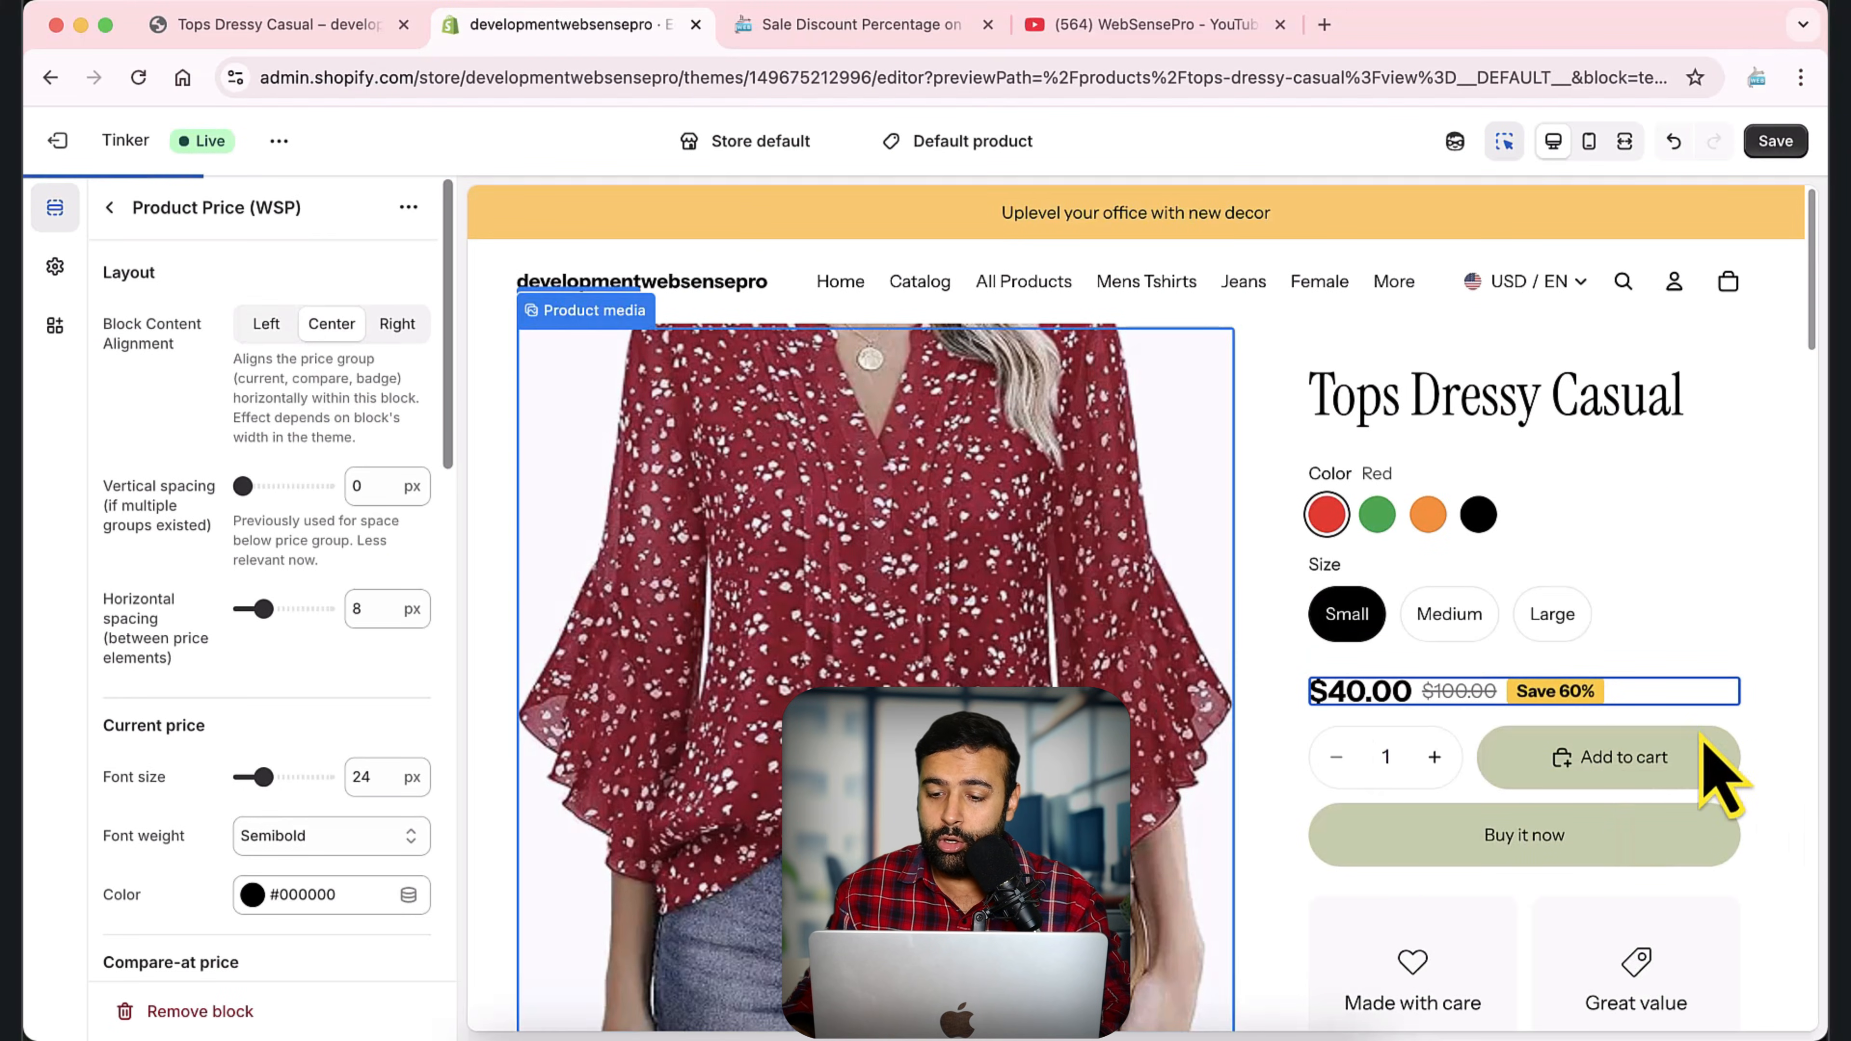
pyautogui.scroll(-2, 1715, 627)
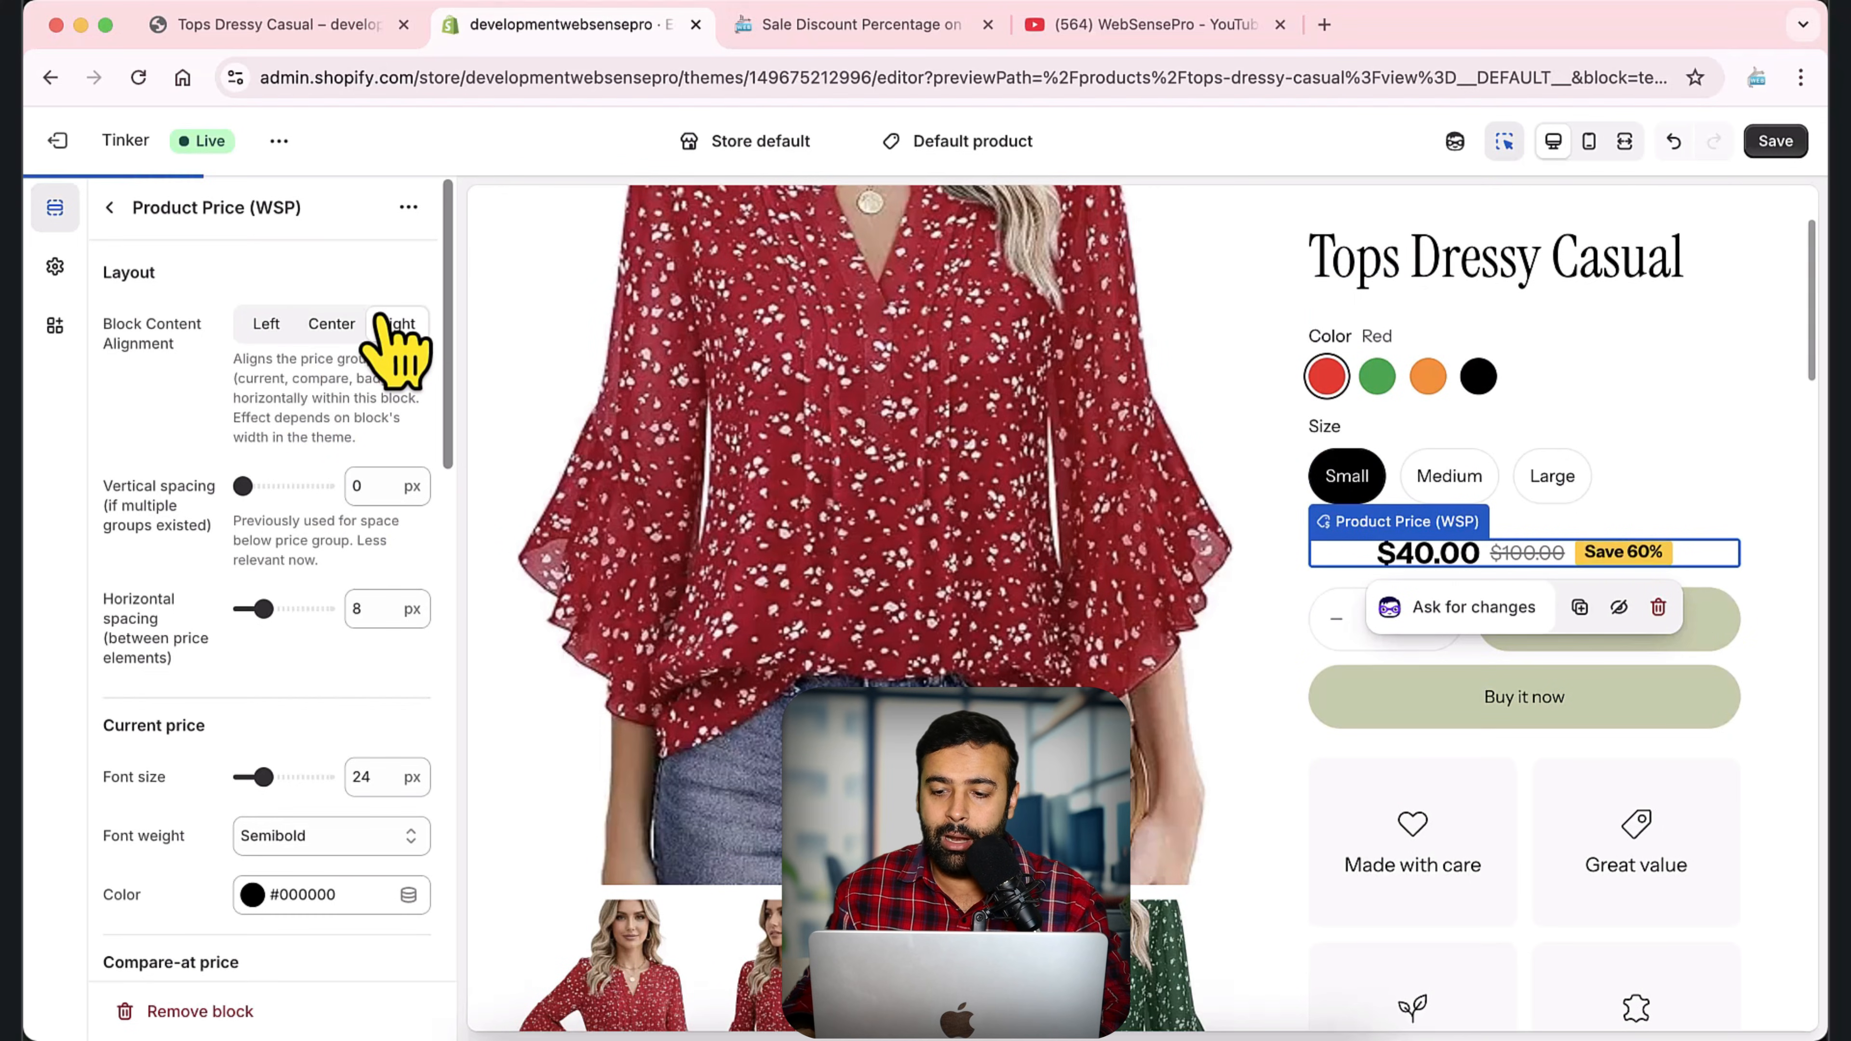
pyautogui.click(266, 324)
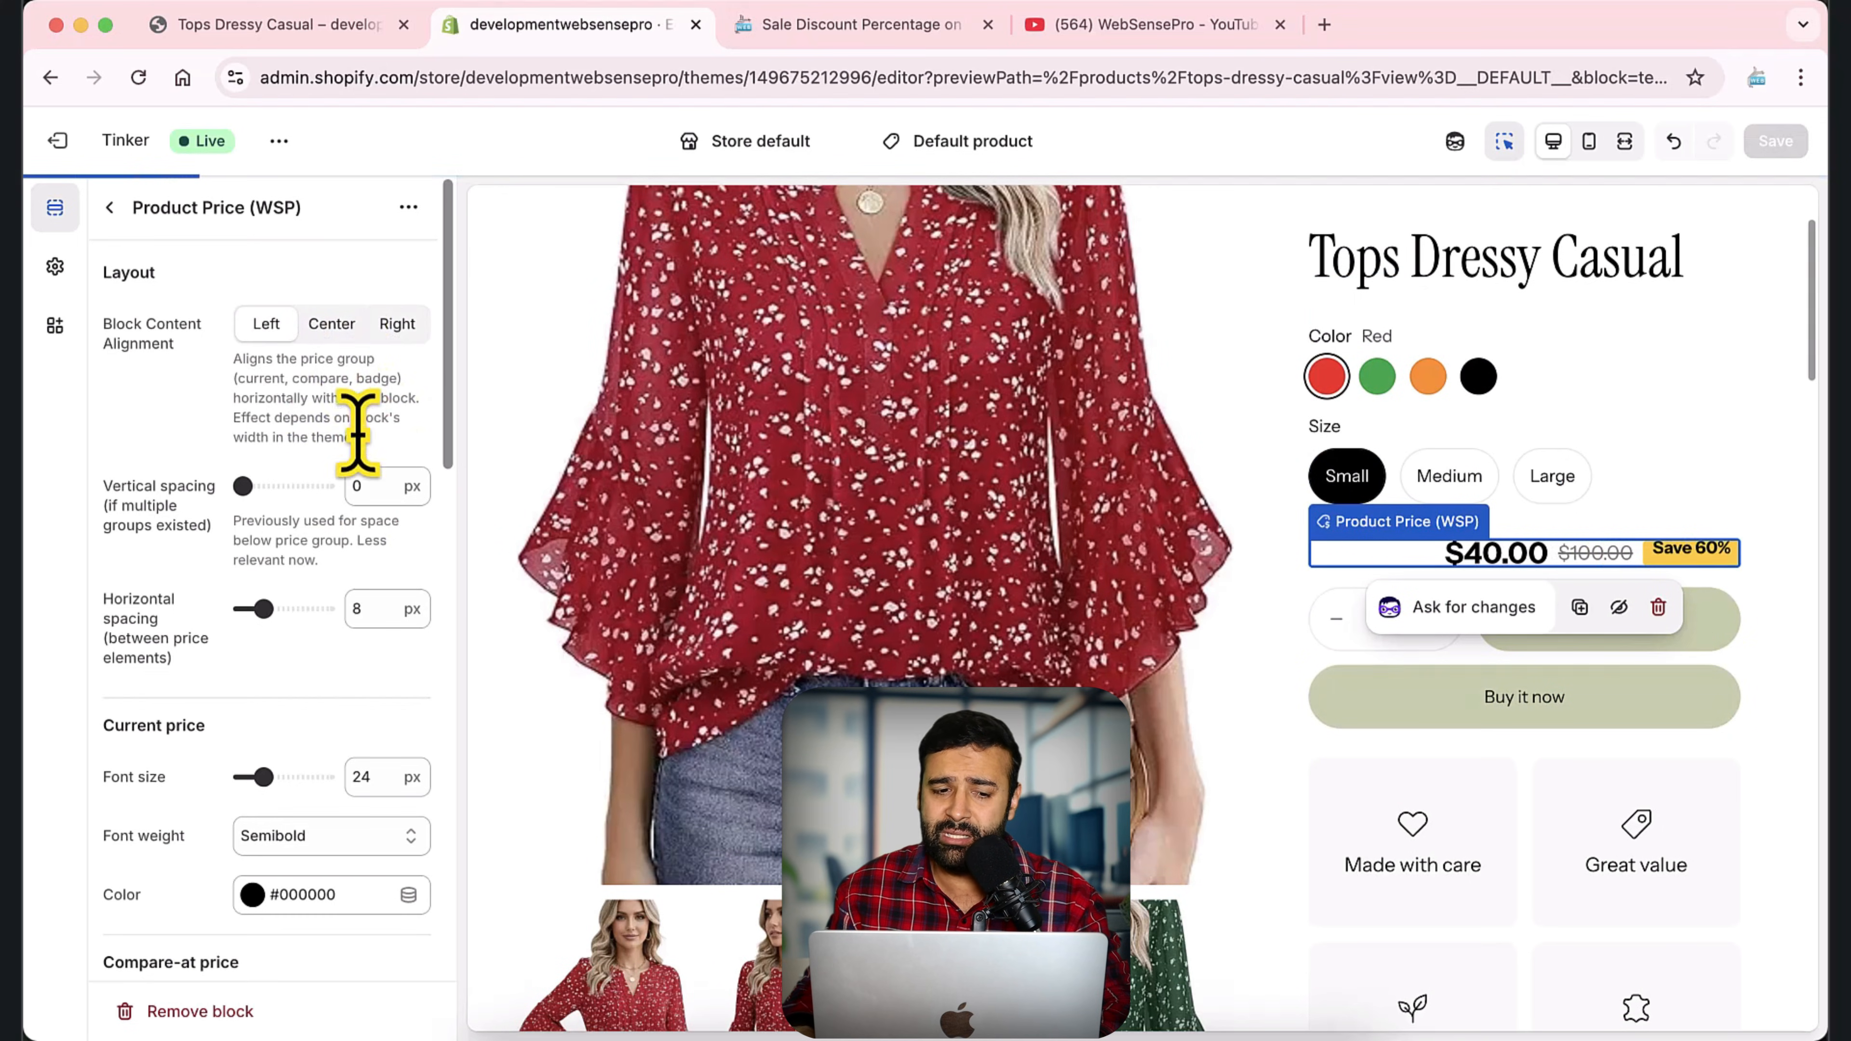
# Try a 44 px font size for the current price and settle on 20 px.
pyautogui.scroll(-1, 381, 381)
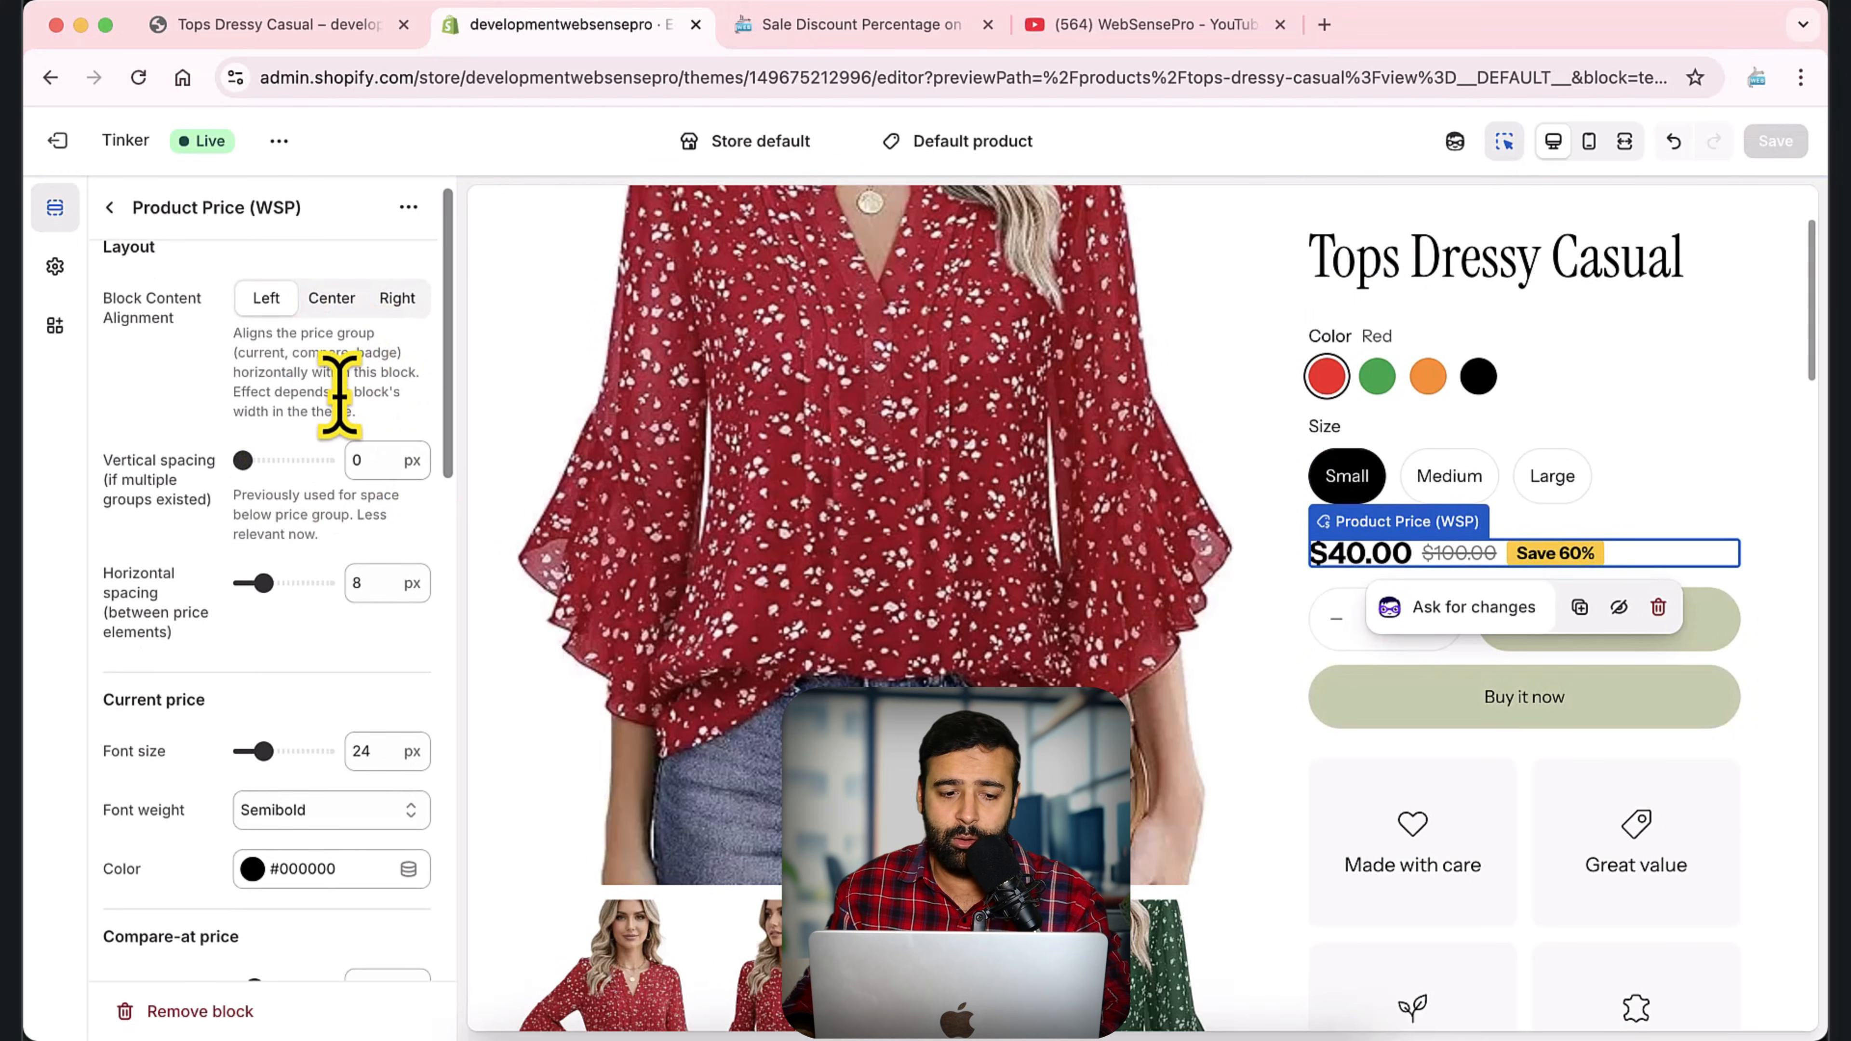
pyautogui.scroll(-5, 339, 394)
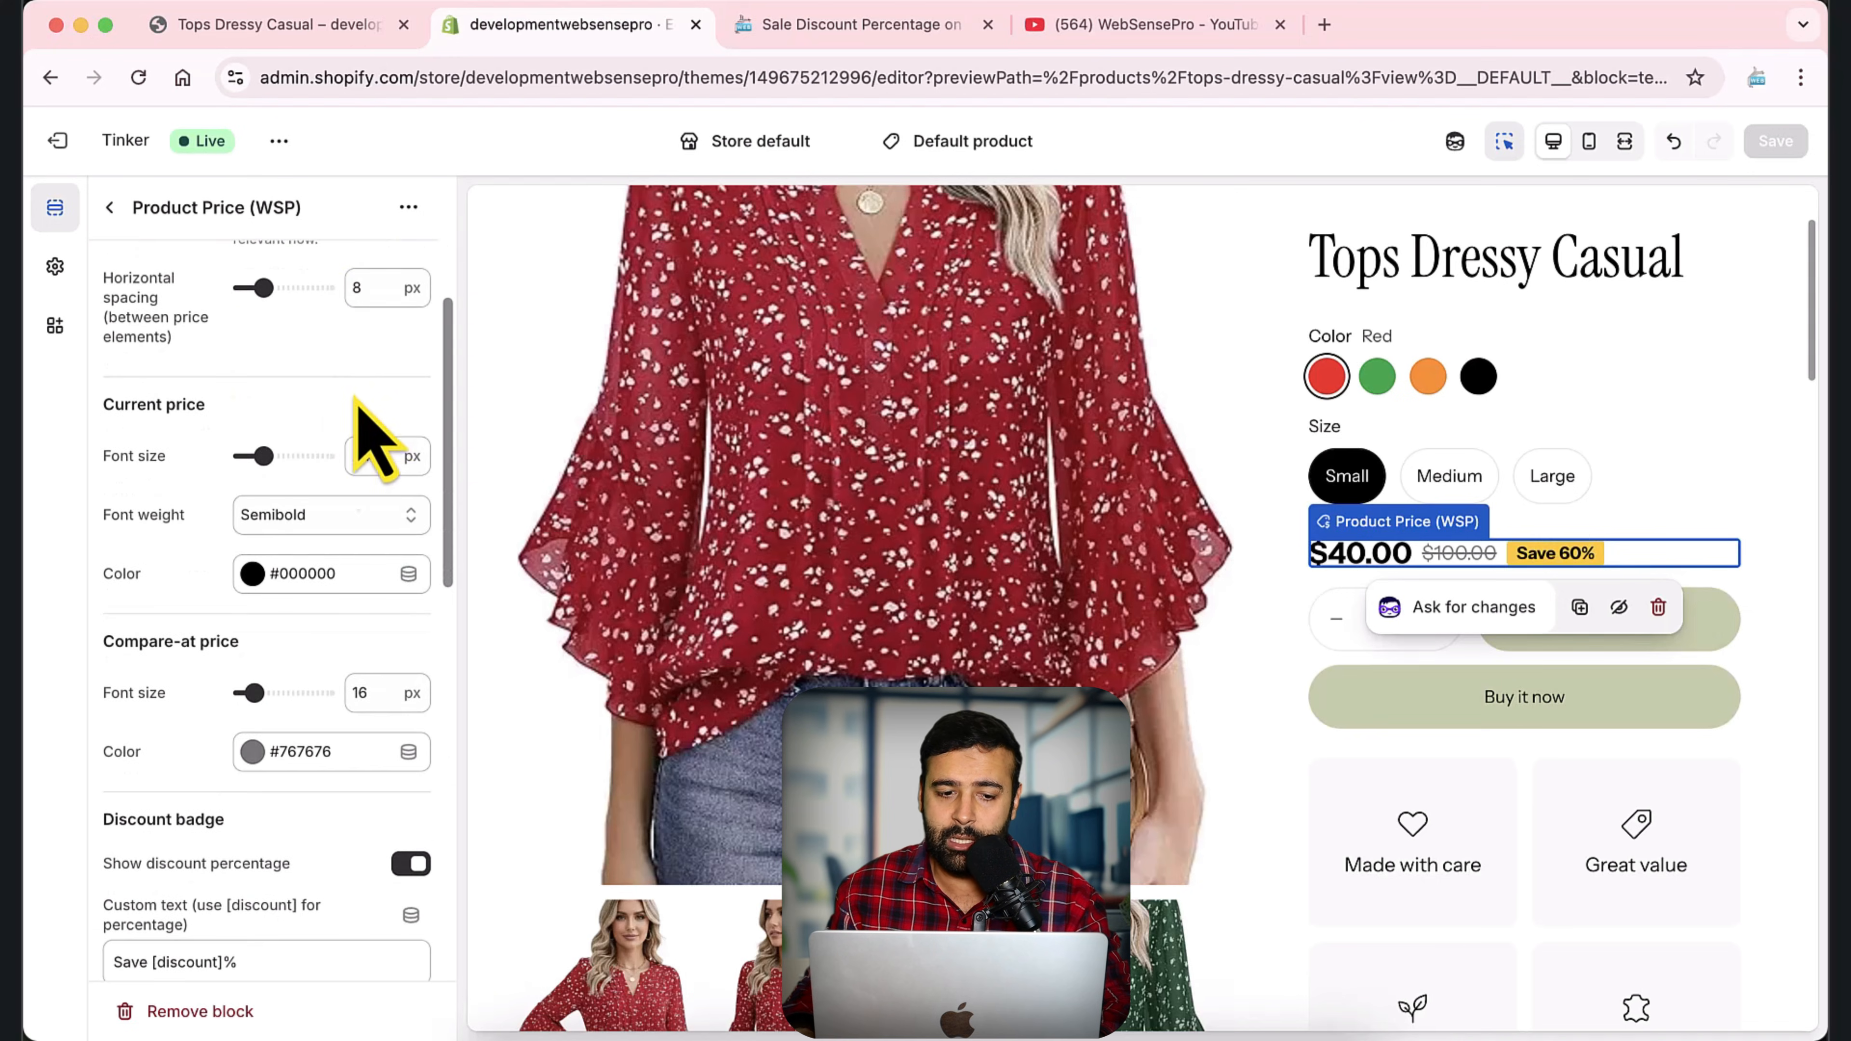
pyautogui.moveTo(265, 457); pyautogui.dragTo(298, 456)
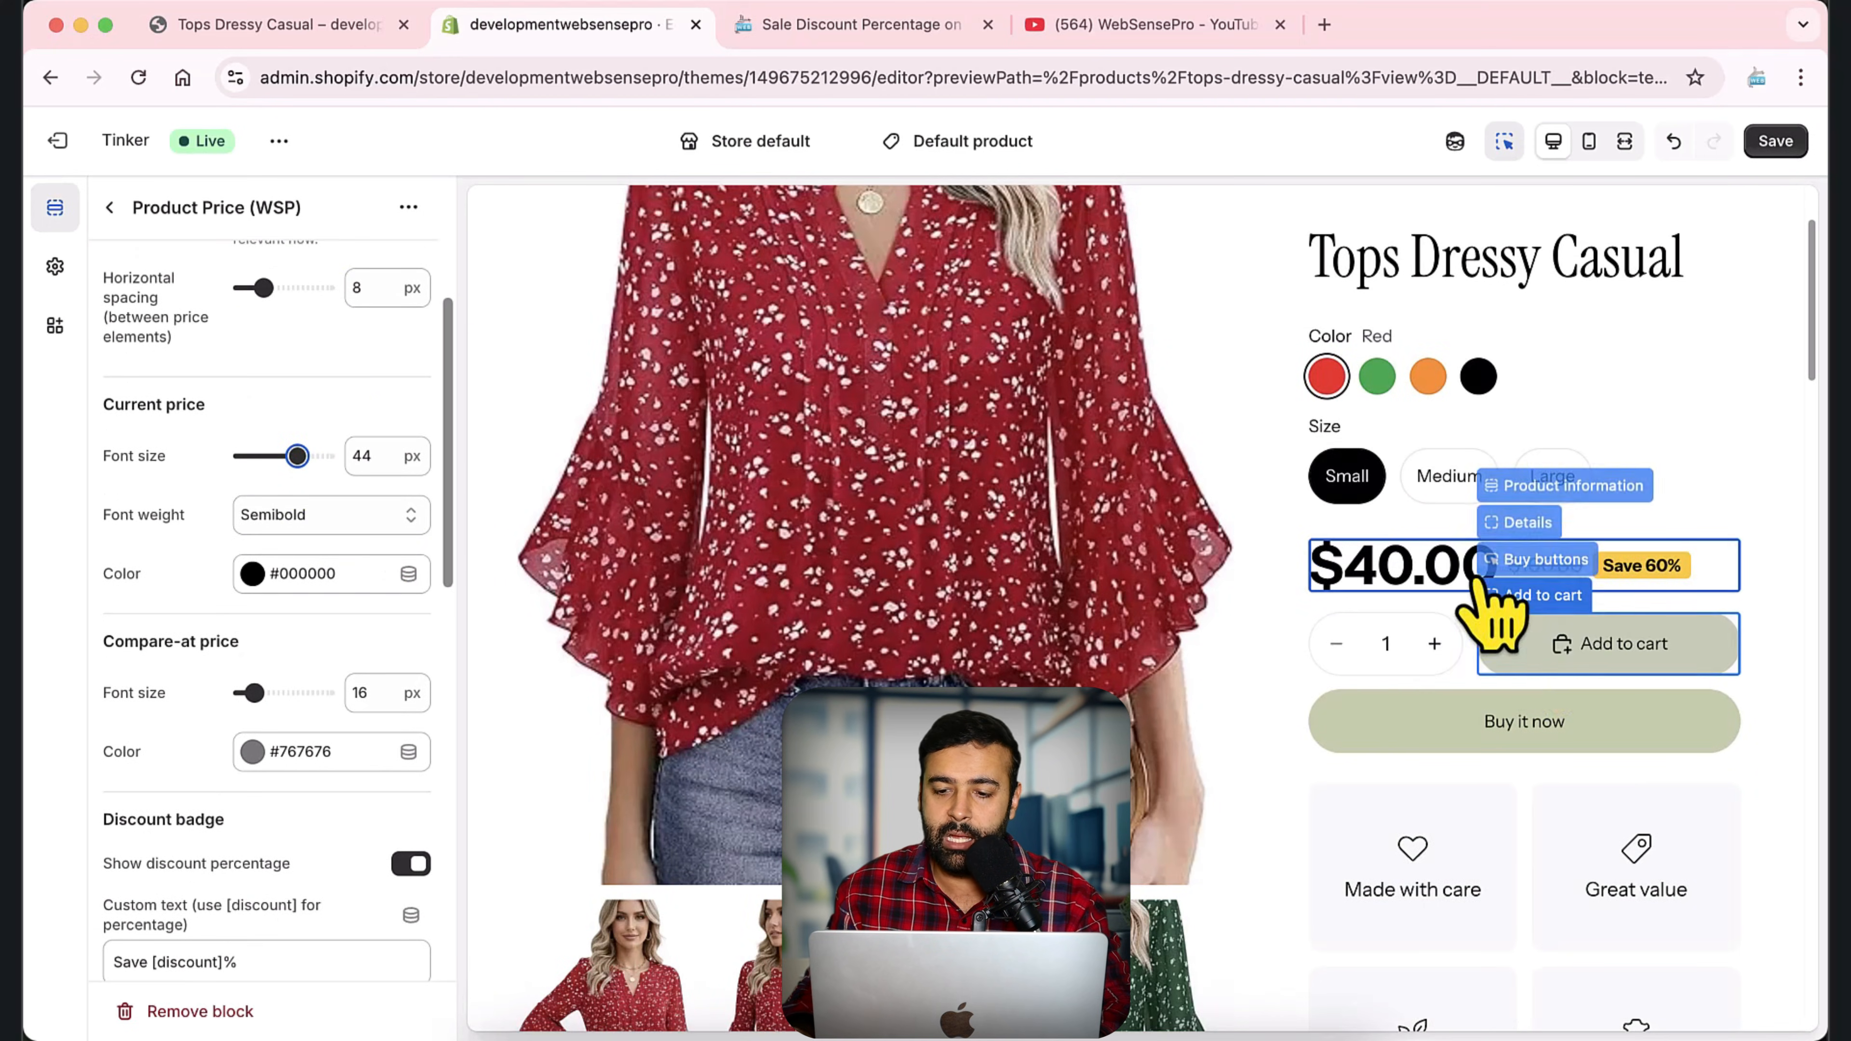
pyautogui.moveTo(297, 457); pyautogui.dragTo(261, 455)
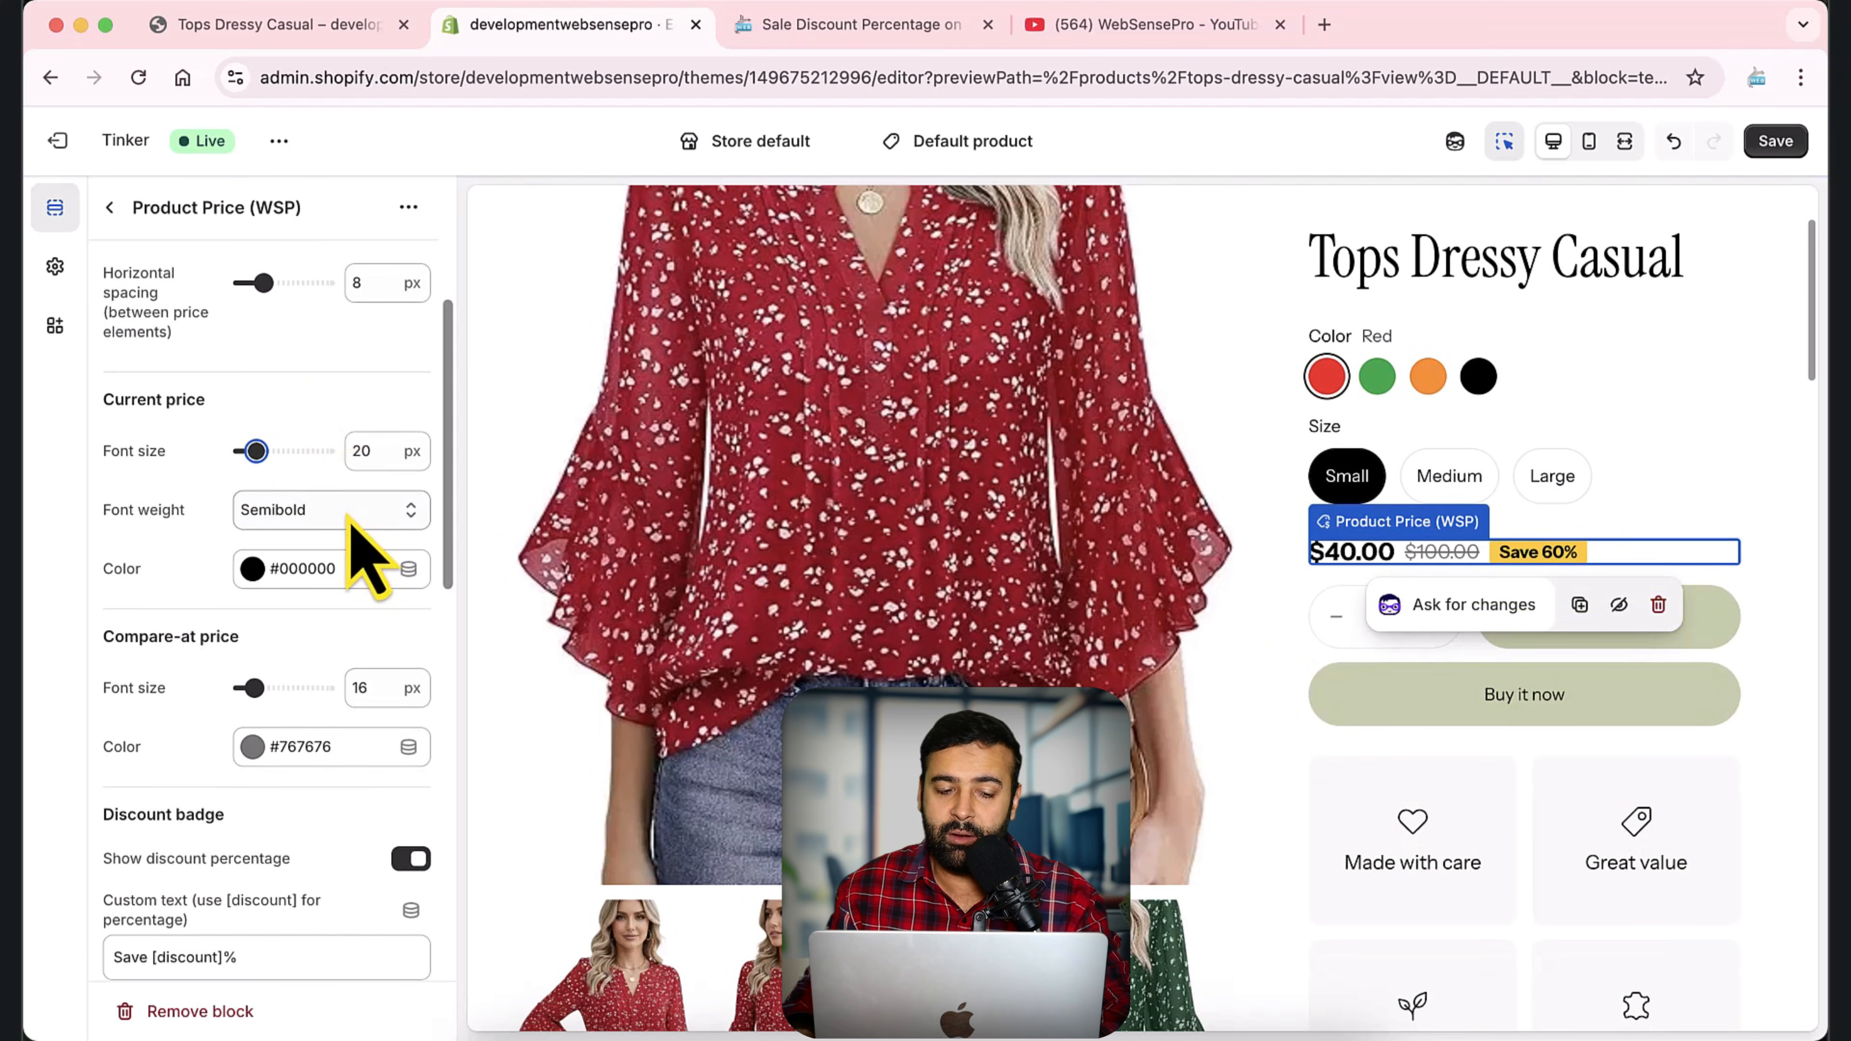
# Set the current price's color to green #4CC630.
pyautogui.scroll(-1, 344, 471)
pyautogui.click(257, 526)
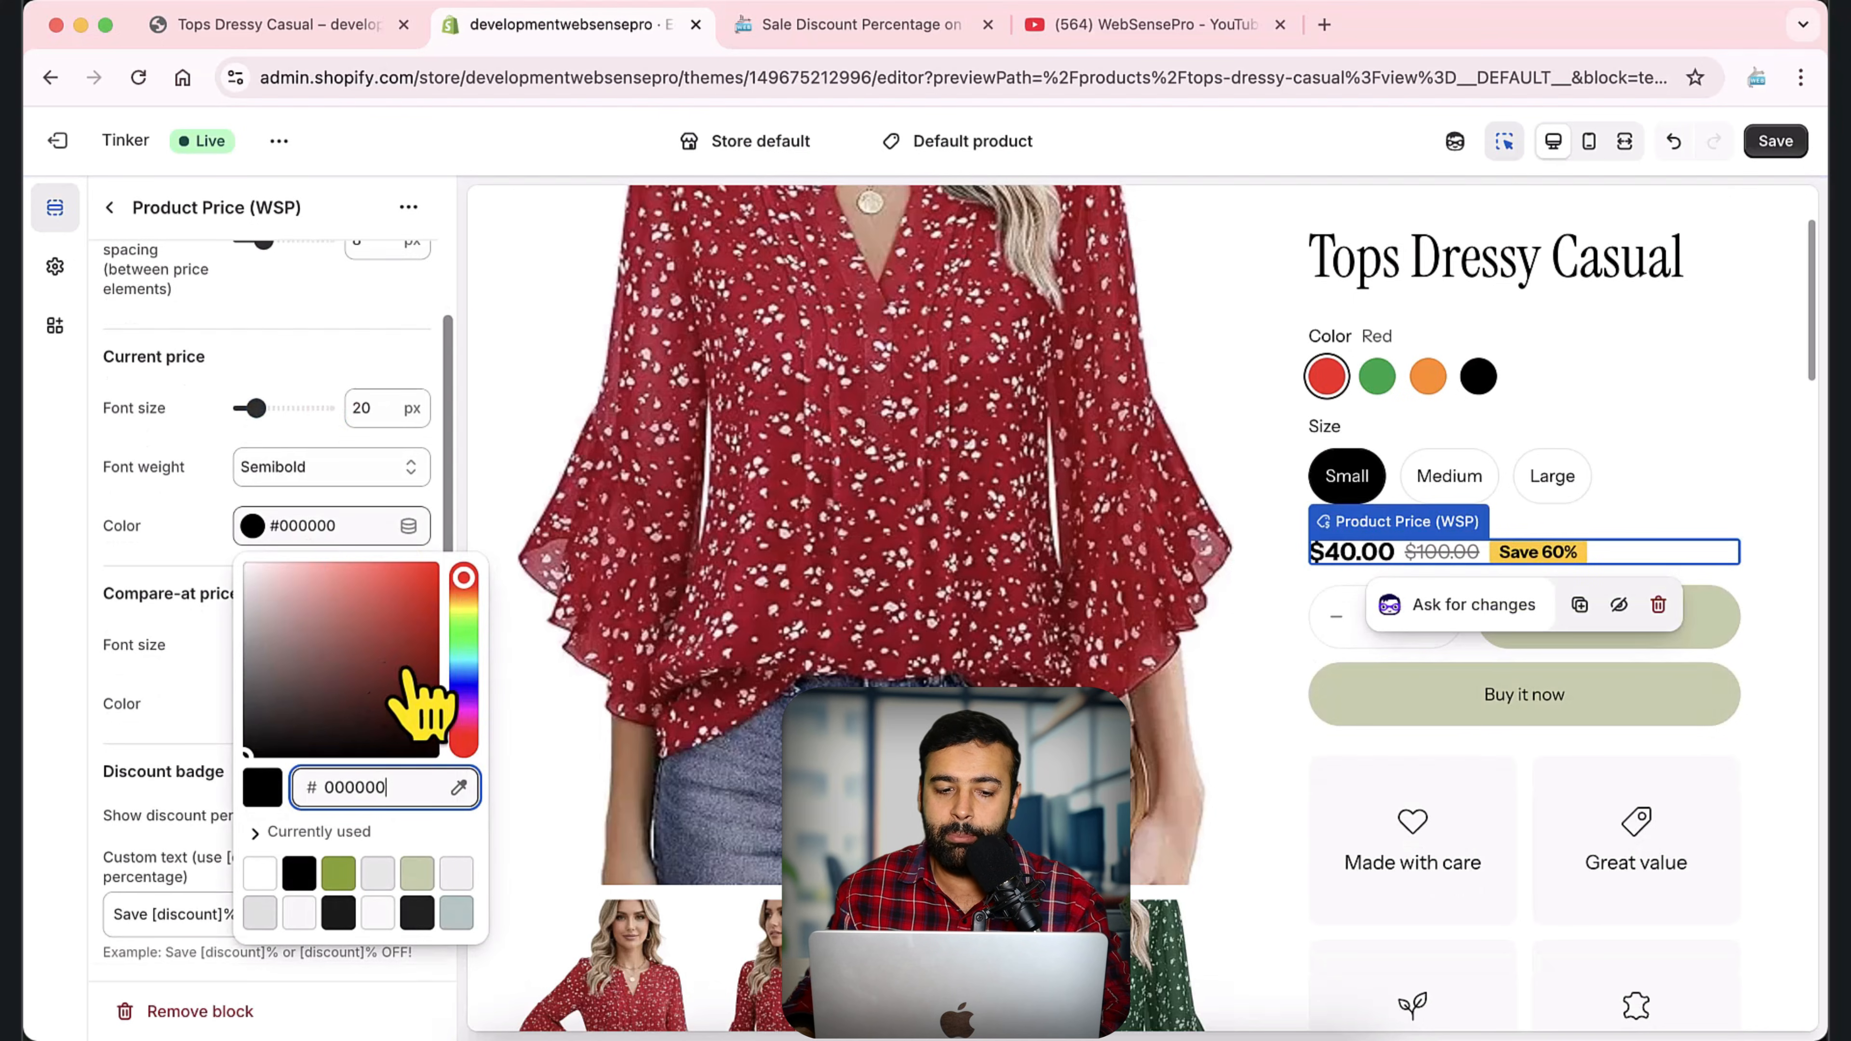
pyautogui.click(463, 636)
pyautogui.click(390, 608)
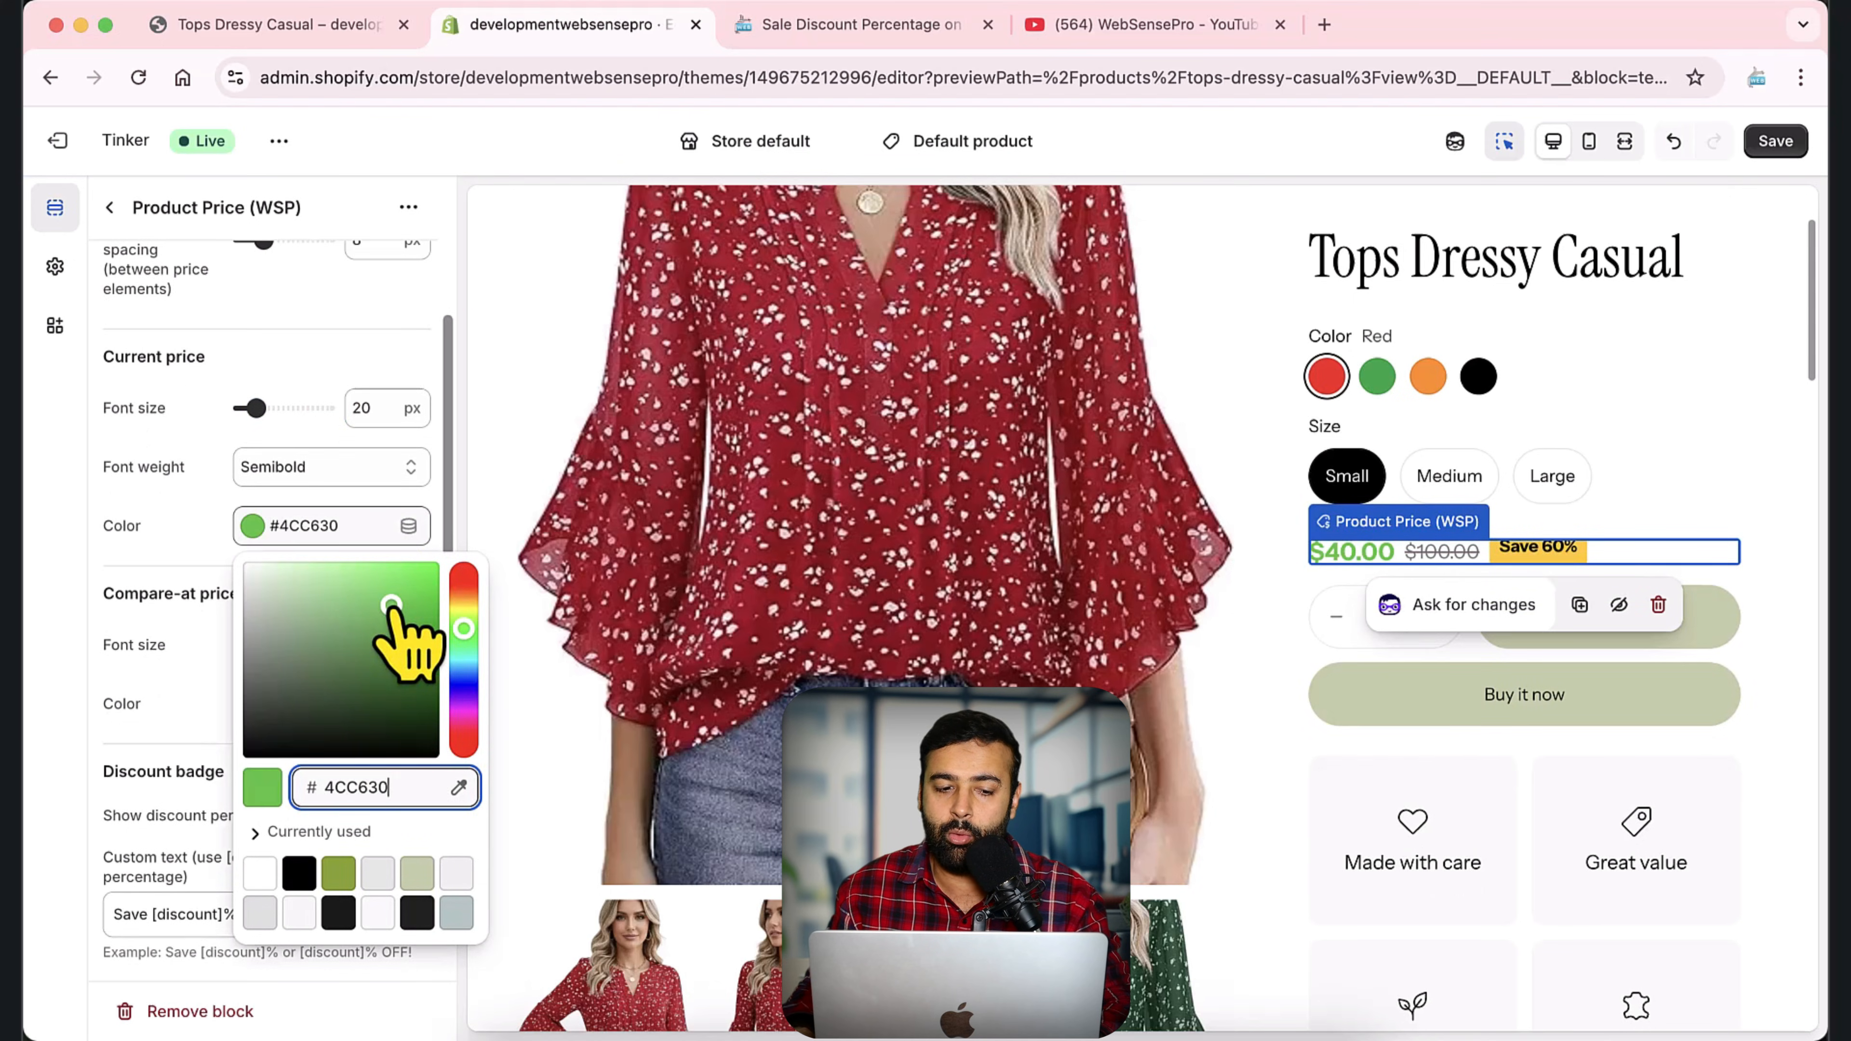
pyautogui.click(182, 532)
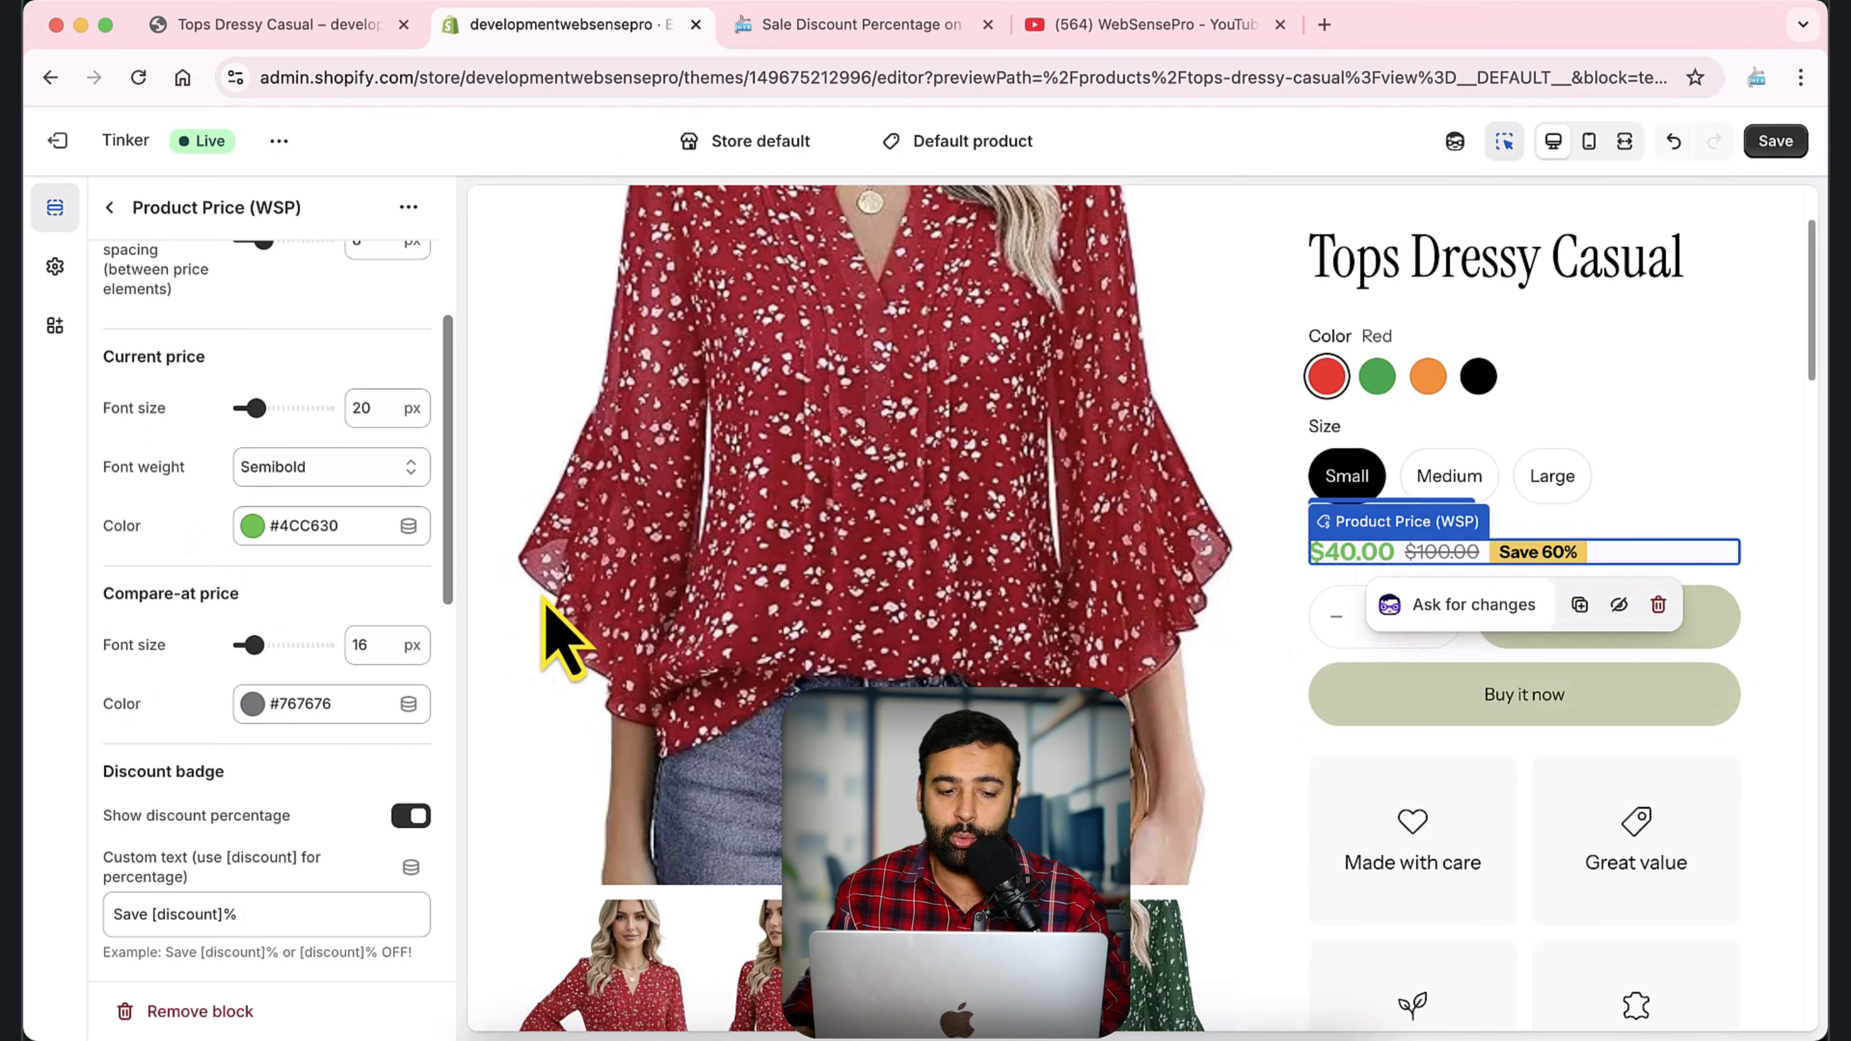
# Set the compare-at price's color to red #E90A0A and its font size to 22 px.
pyautogui.scroll(-4, 310, 414)
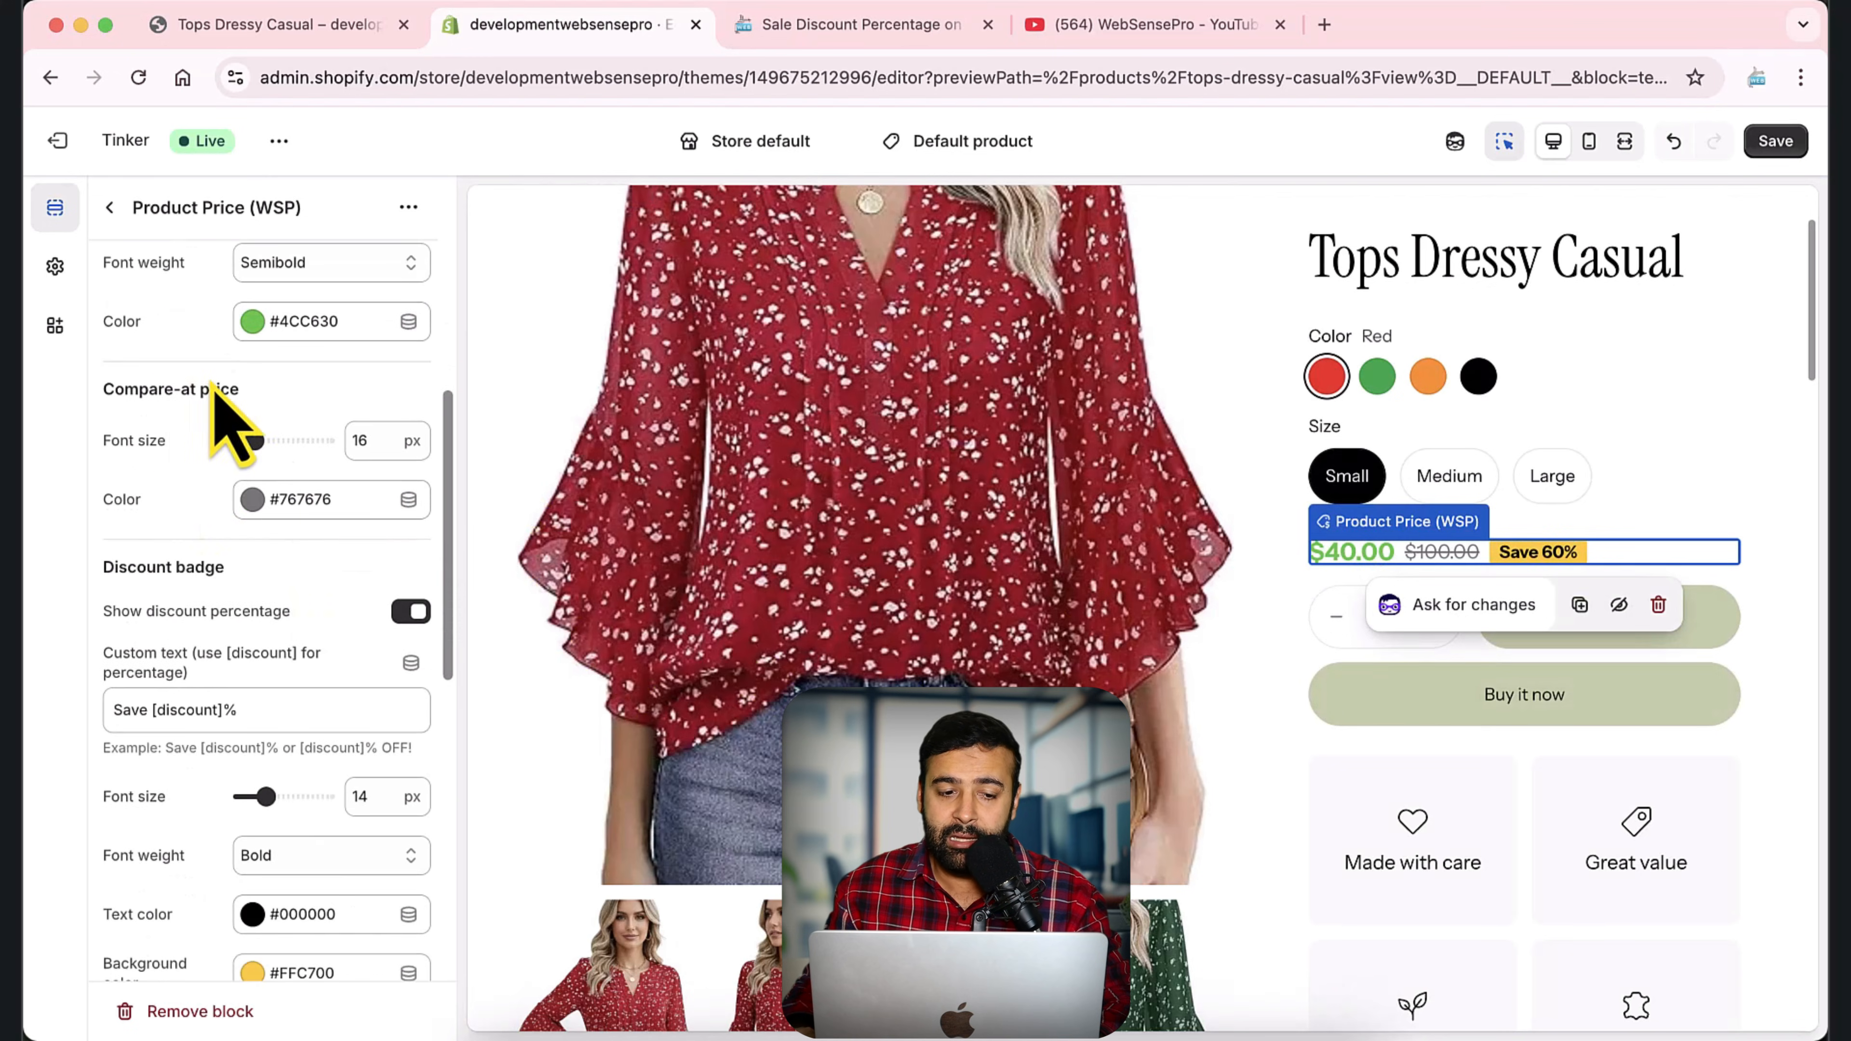
pyautogui.click(271, 499)
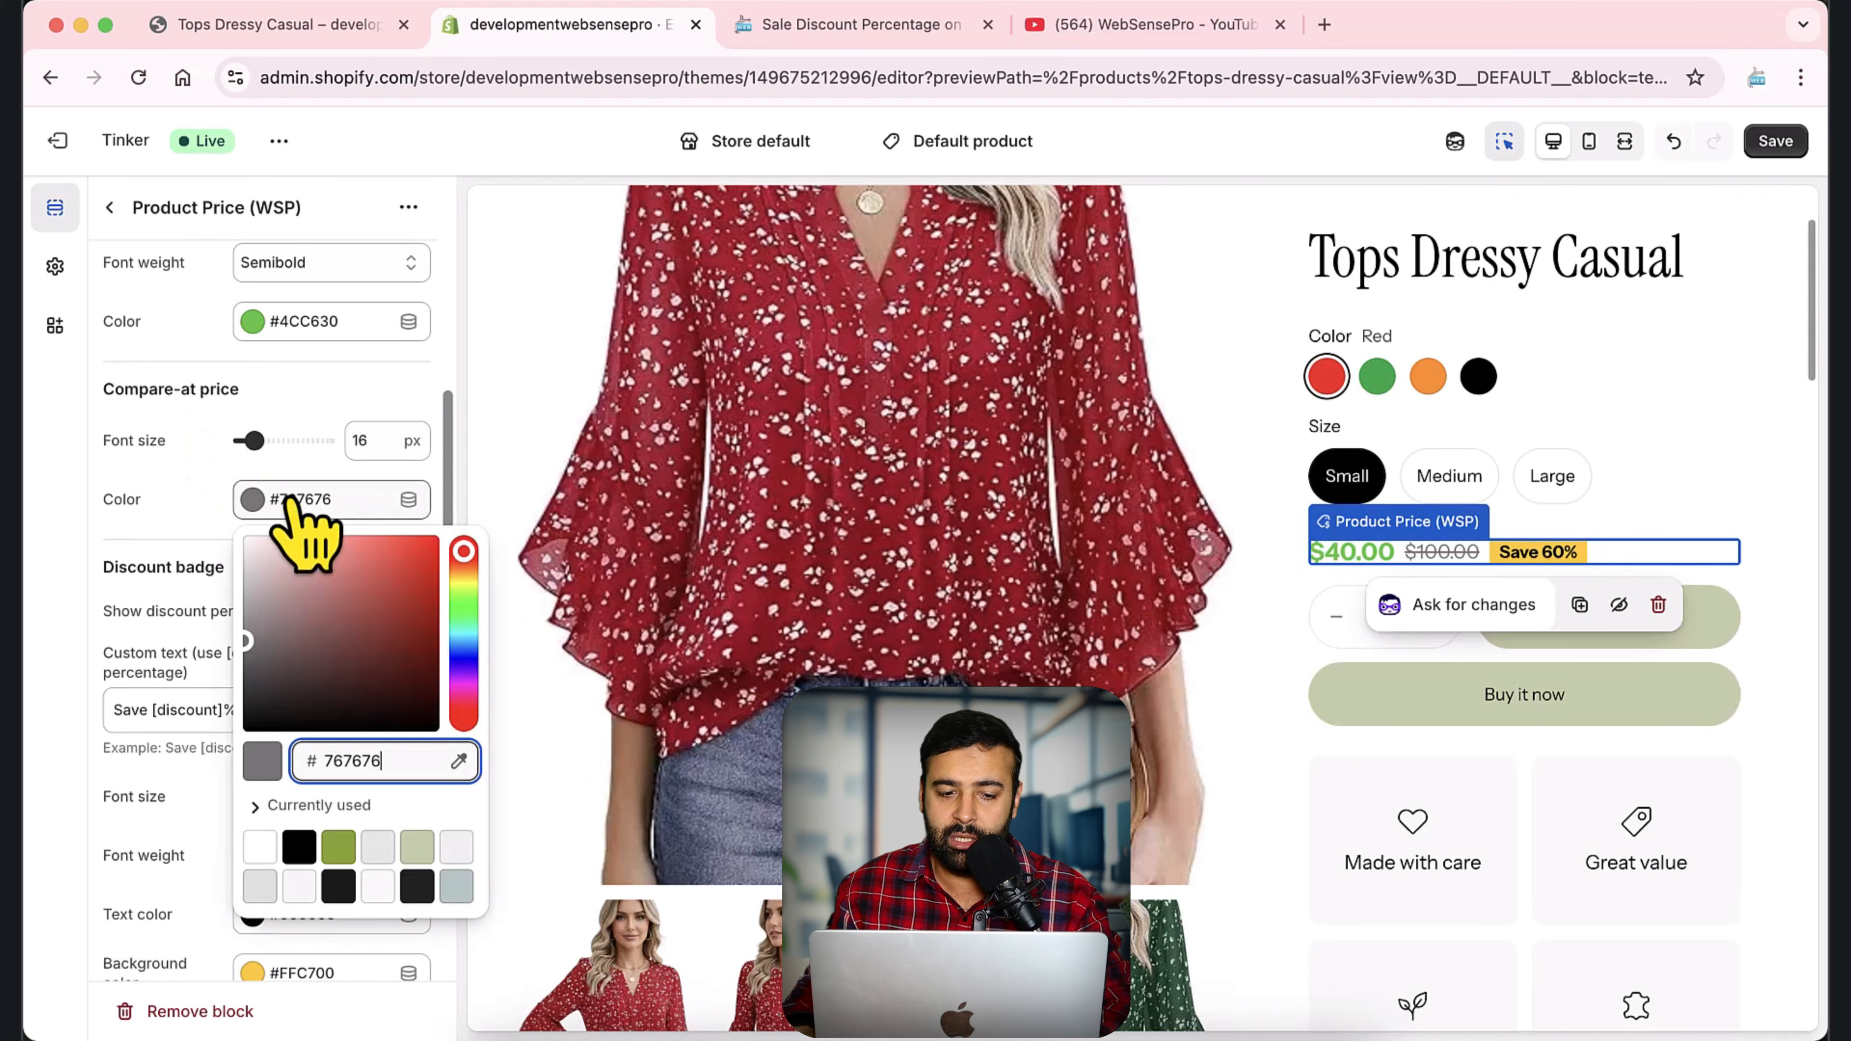
pyautogui.click(430, 552)
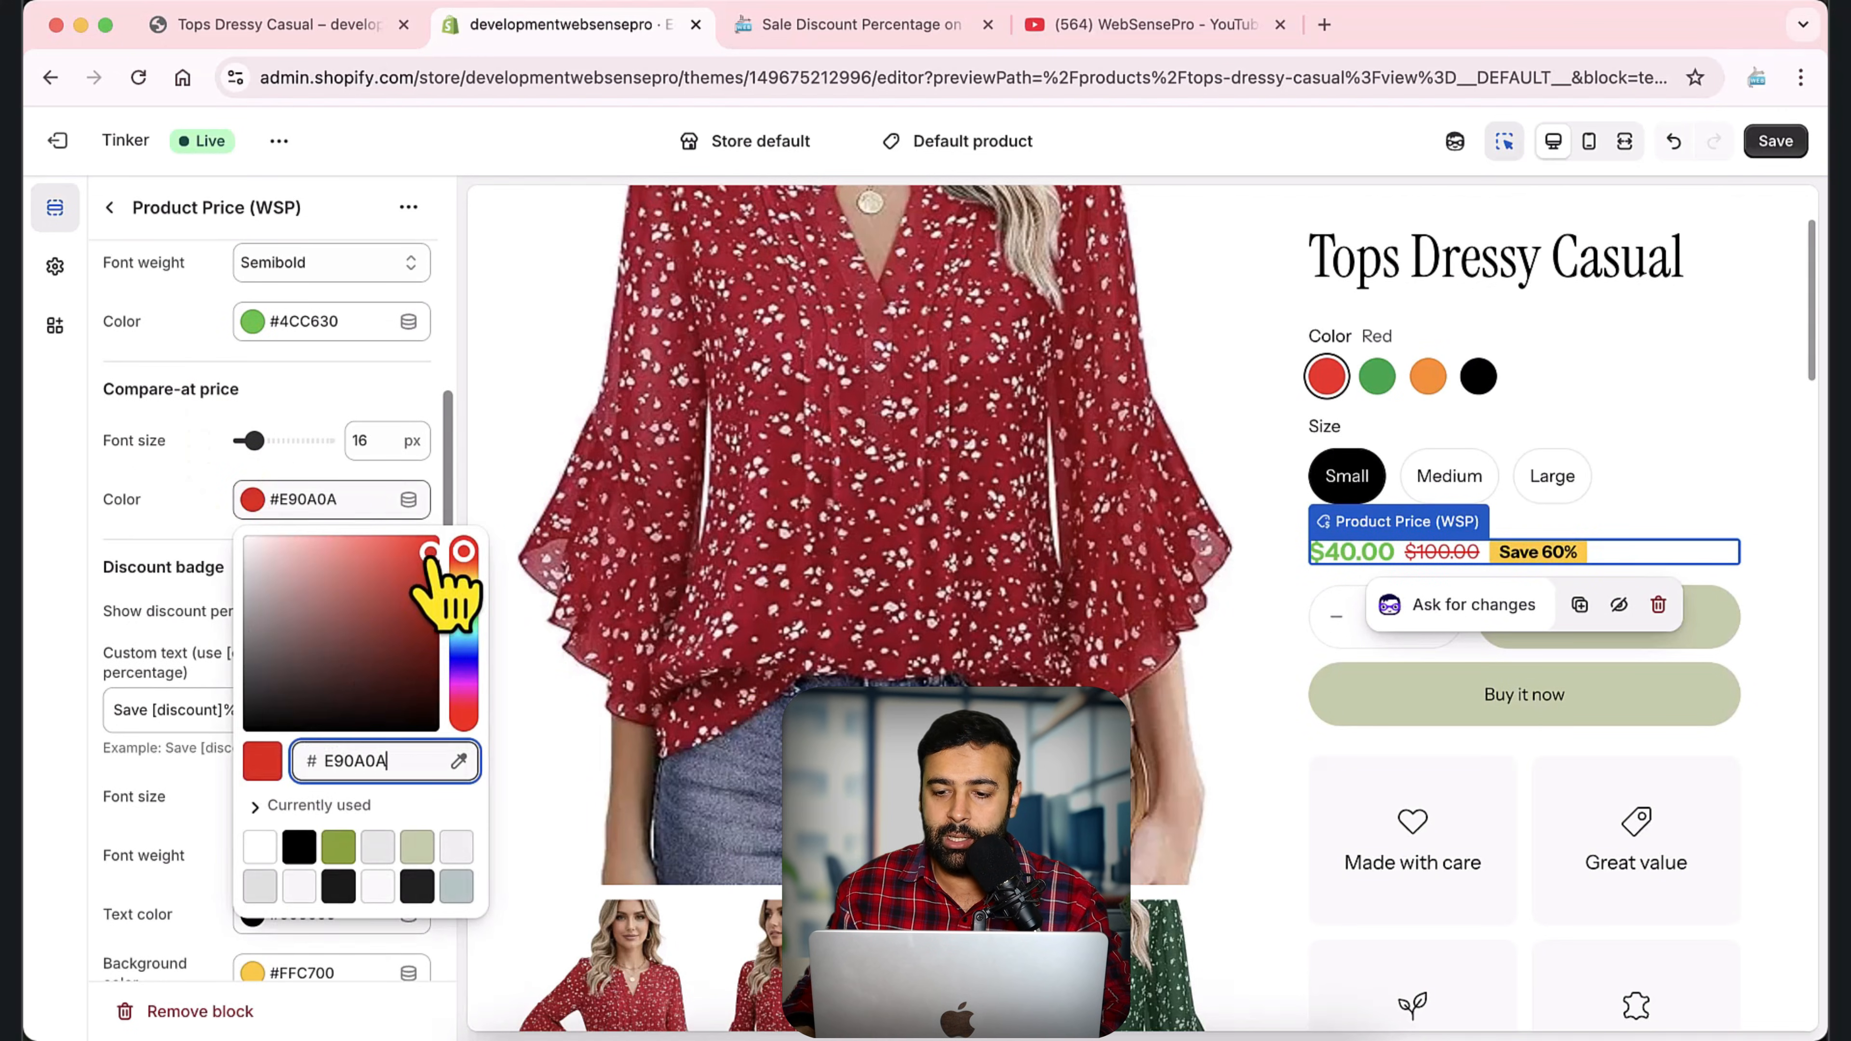
pyautogui.click(131, 539)
pyautogui.moveTo(254, 440); pyautogui.dragTo(272, 441)
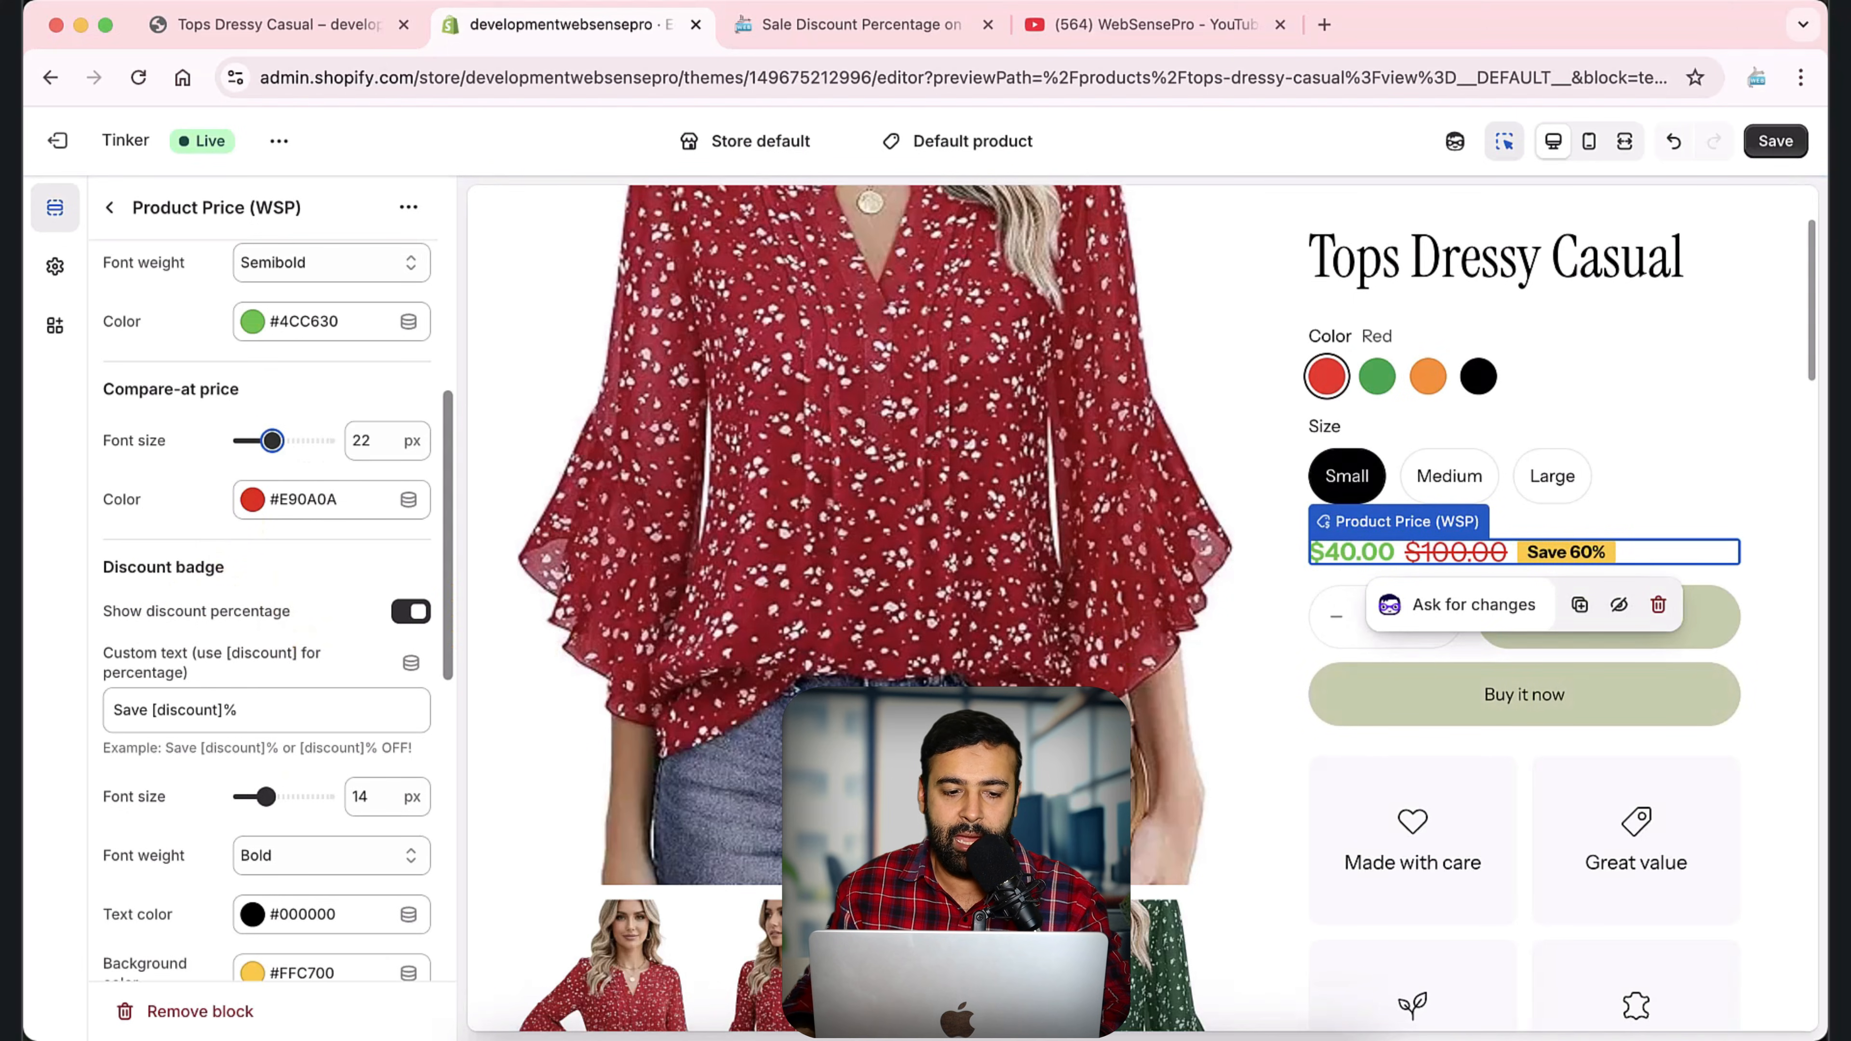
# Turn the discount badge's percentage display off and back on.
pyautogui.scroll(-1, 157, 487)
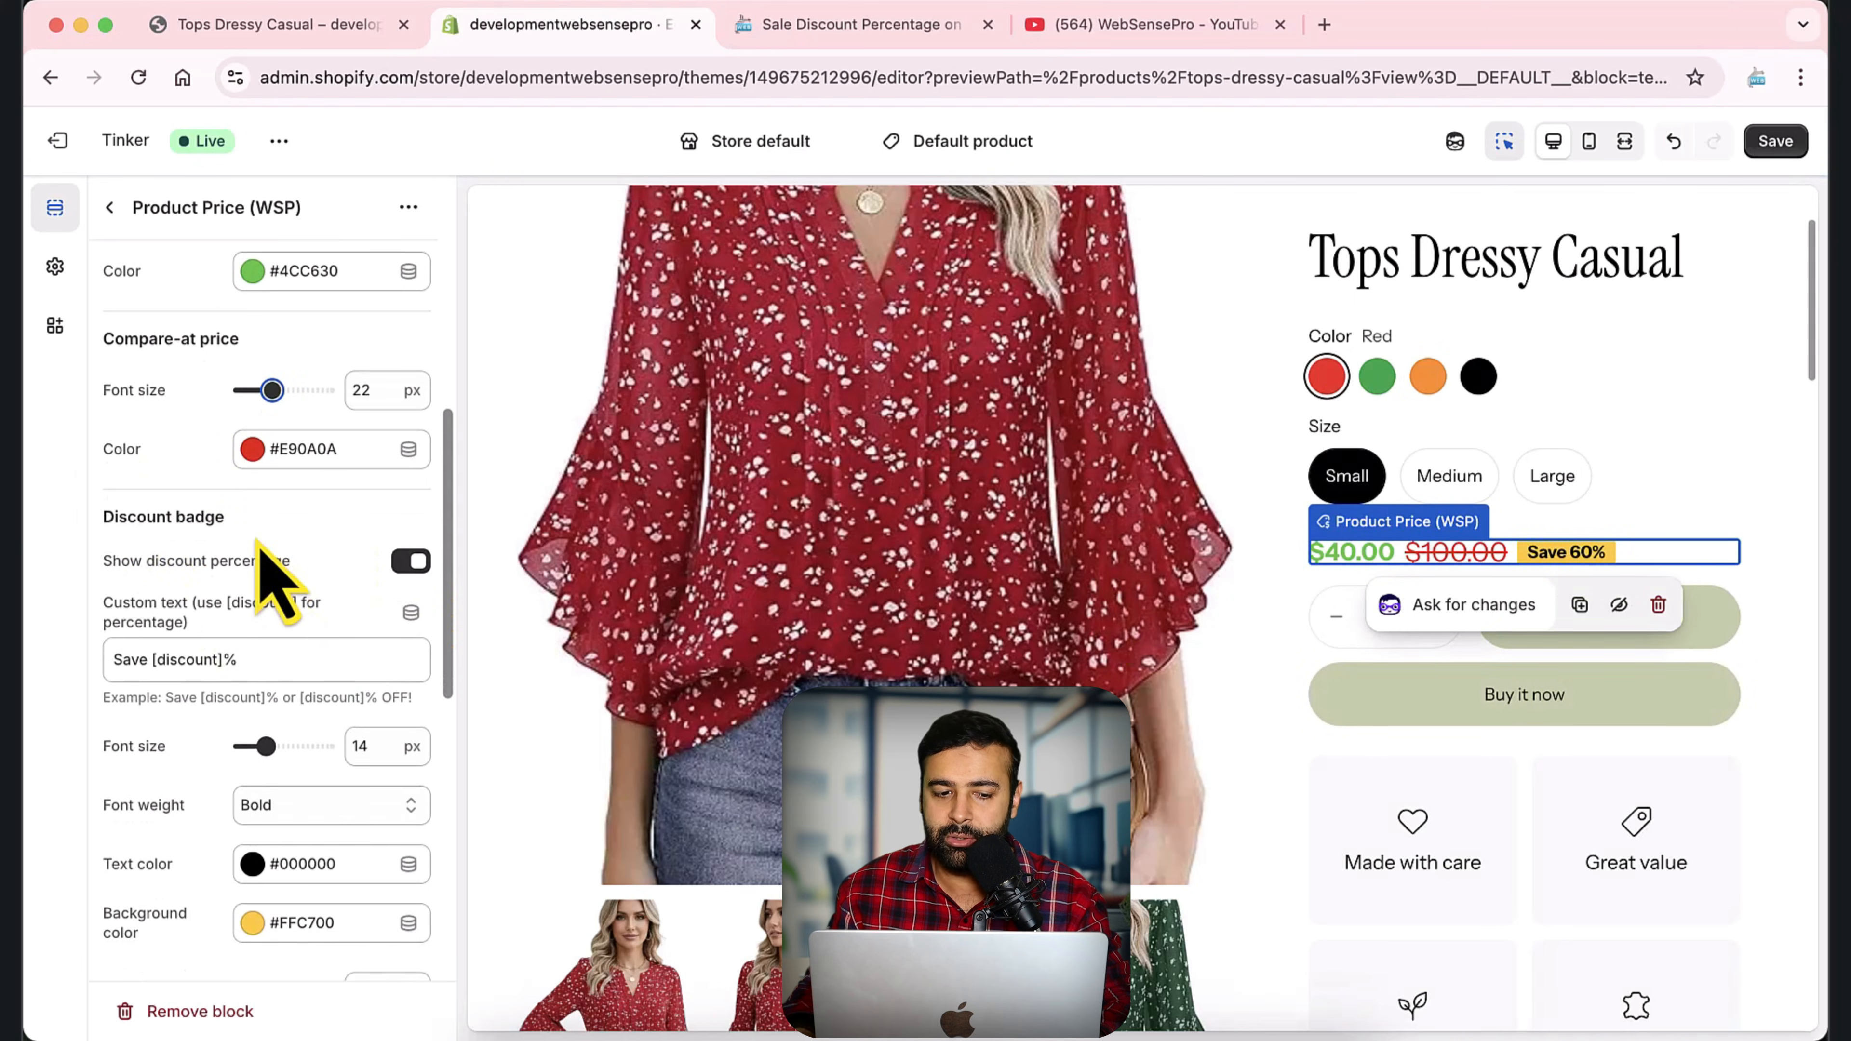
pyautogui.scroll(-1, 277, 576)
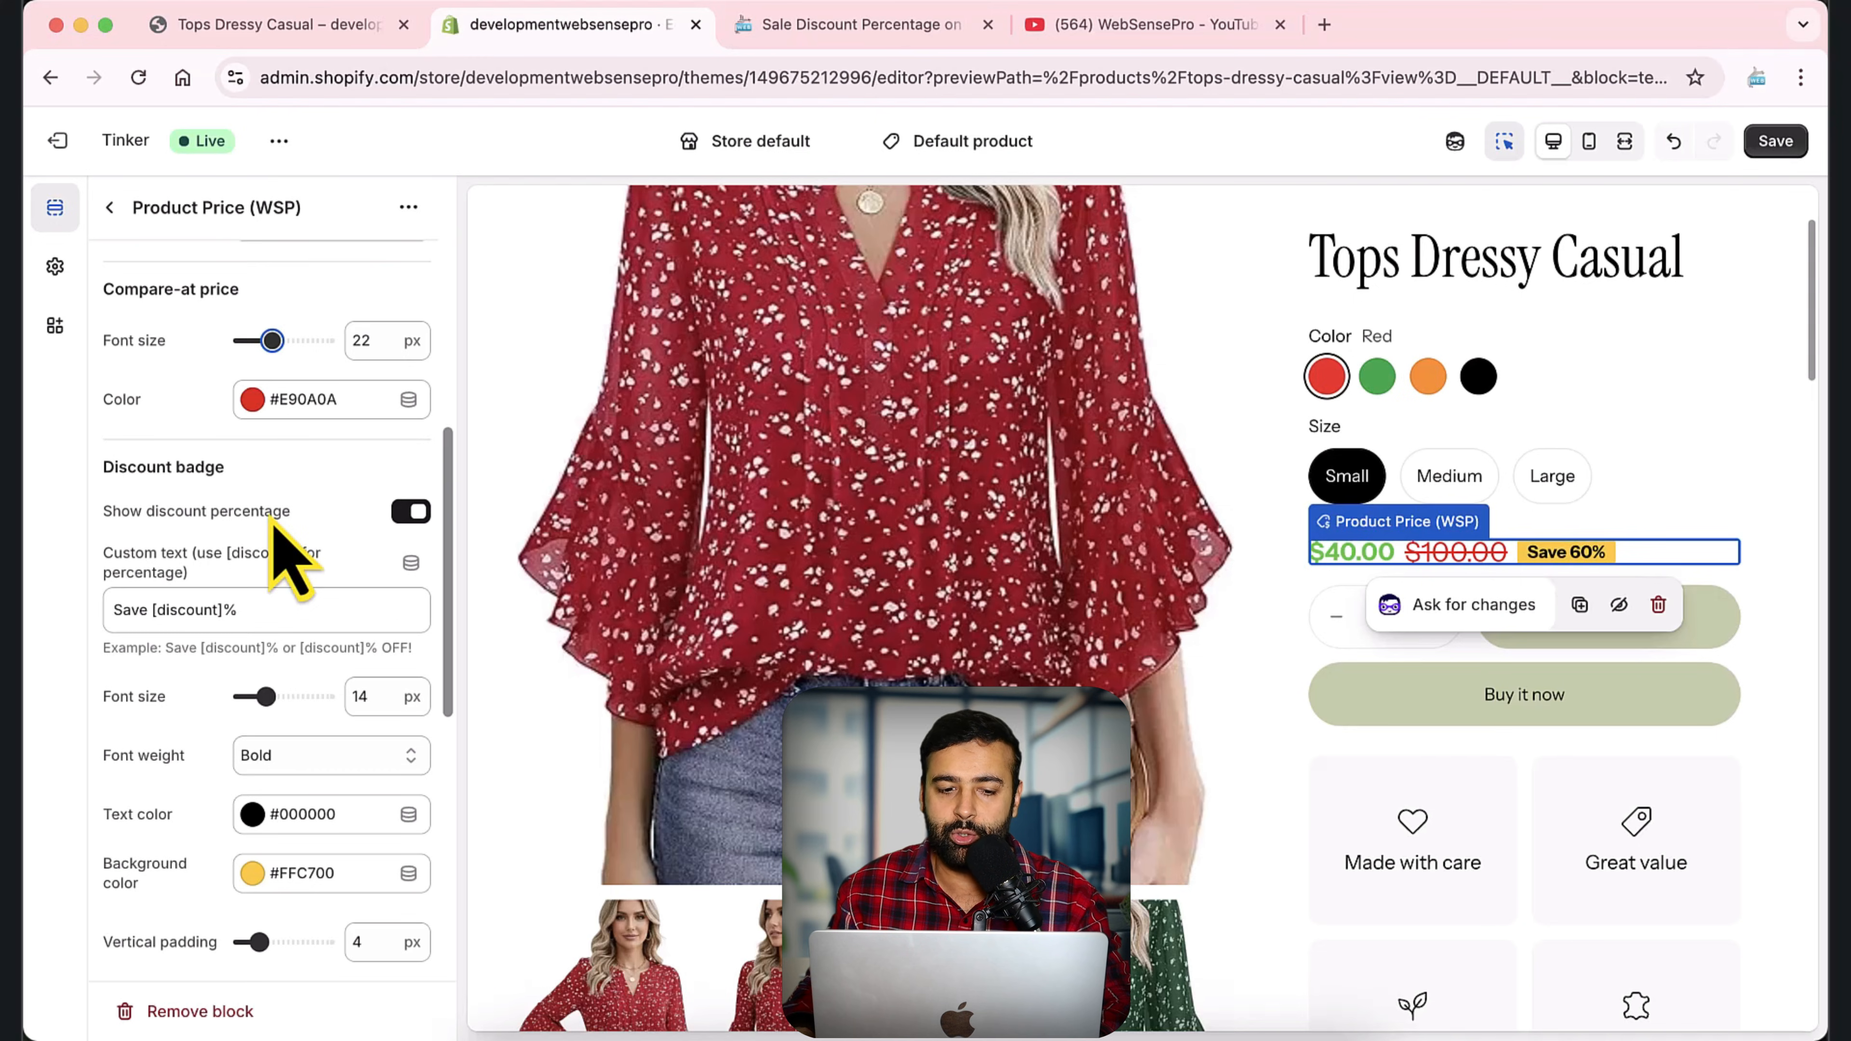
pyautogui.click(412, 513)
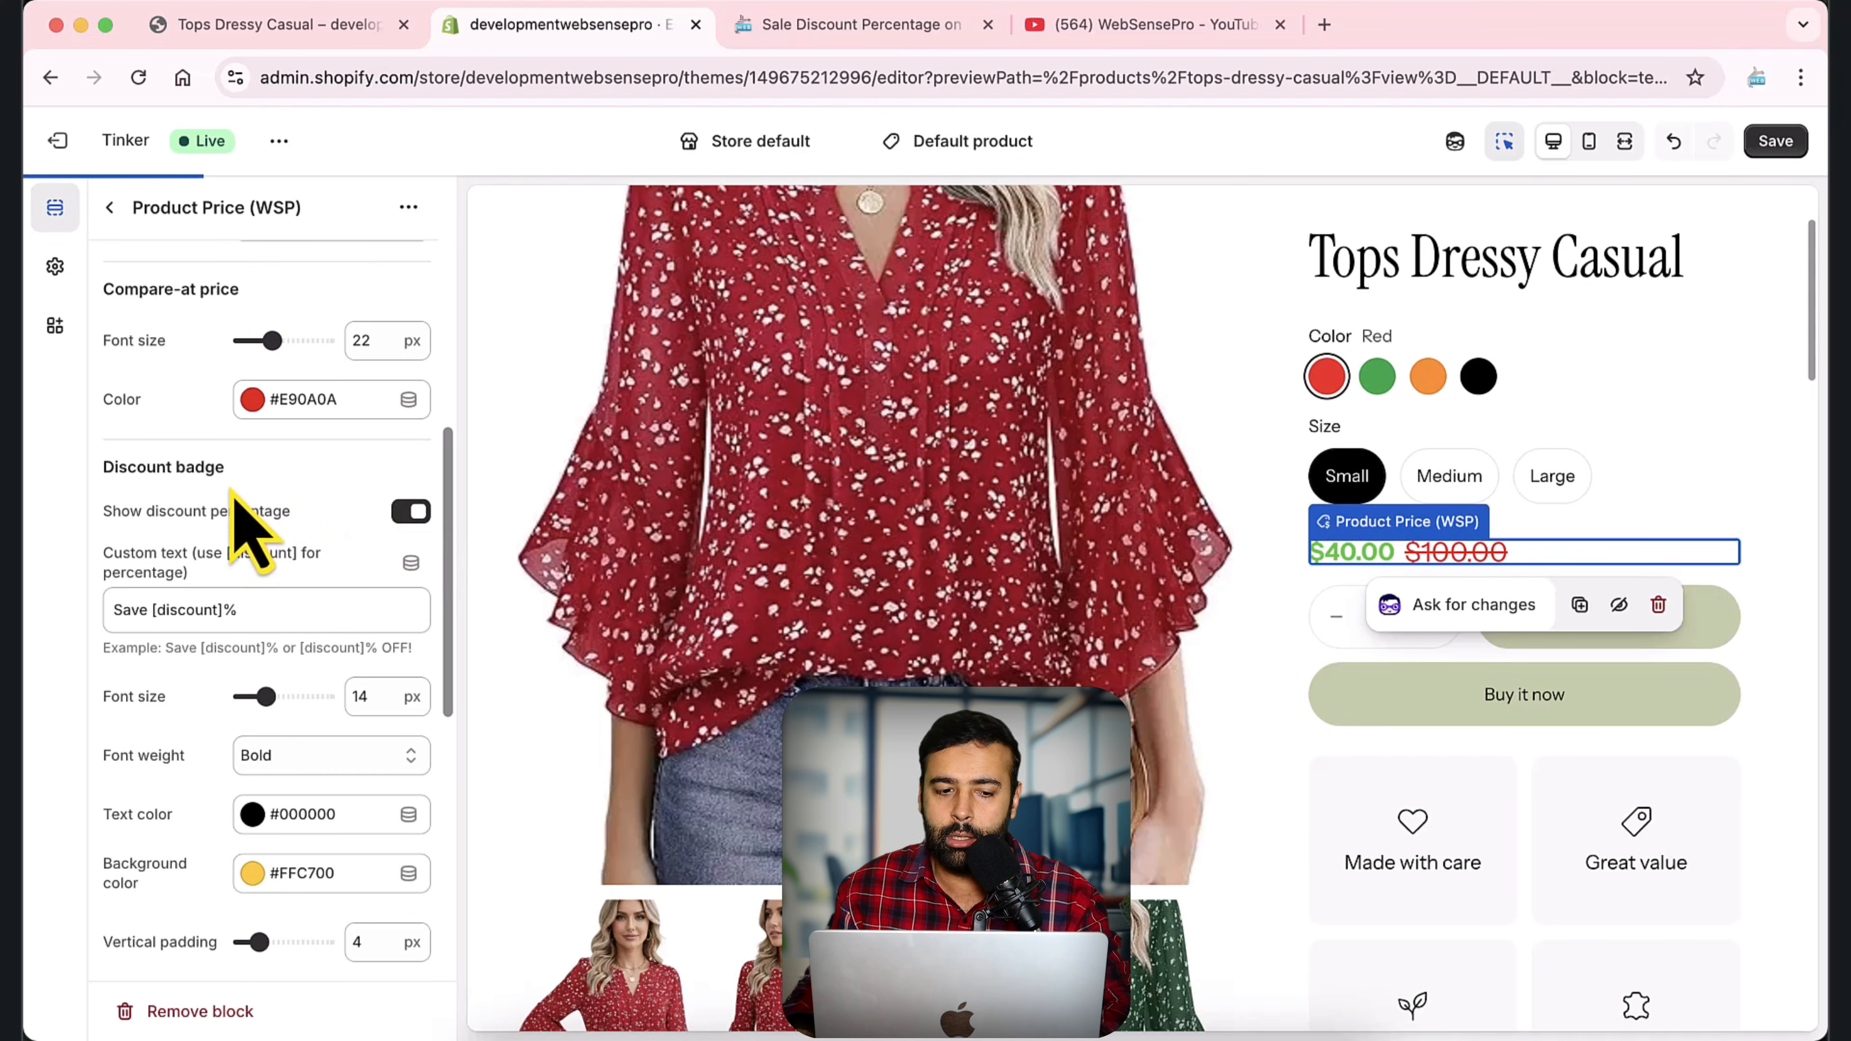
# Set the discount badge's custom text to "Sale [discount]%" and its font size to 14 px.
pyautogui.scroll(-1, 235, 525)
pyautogui.doubleClick(128, 570)
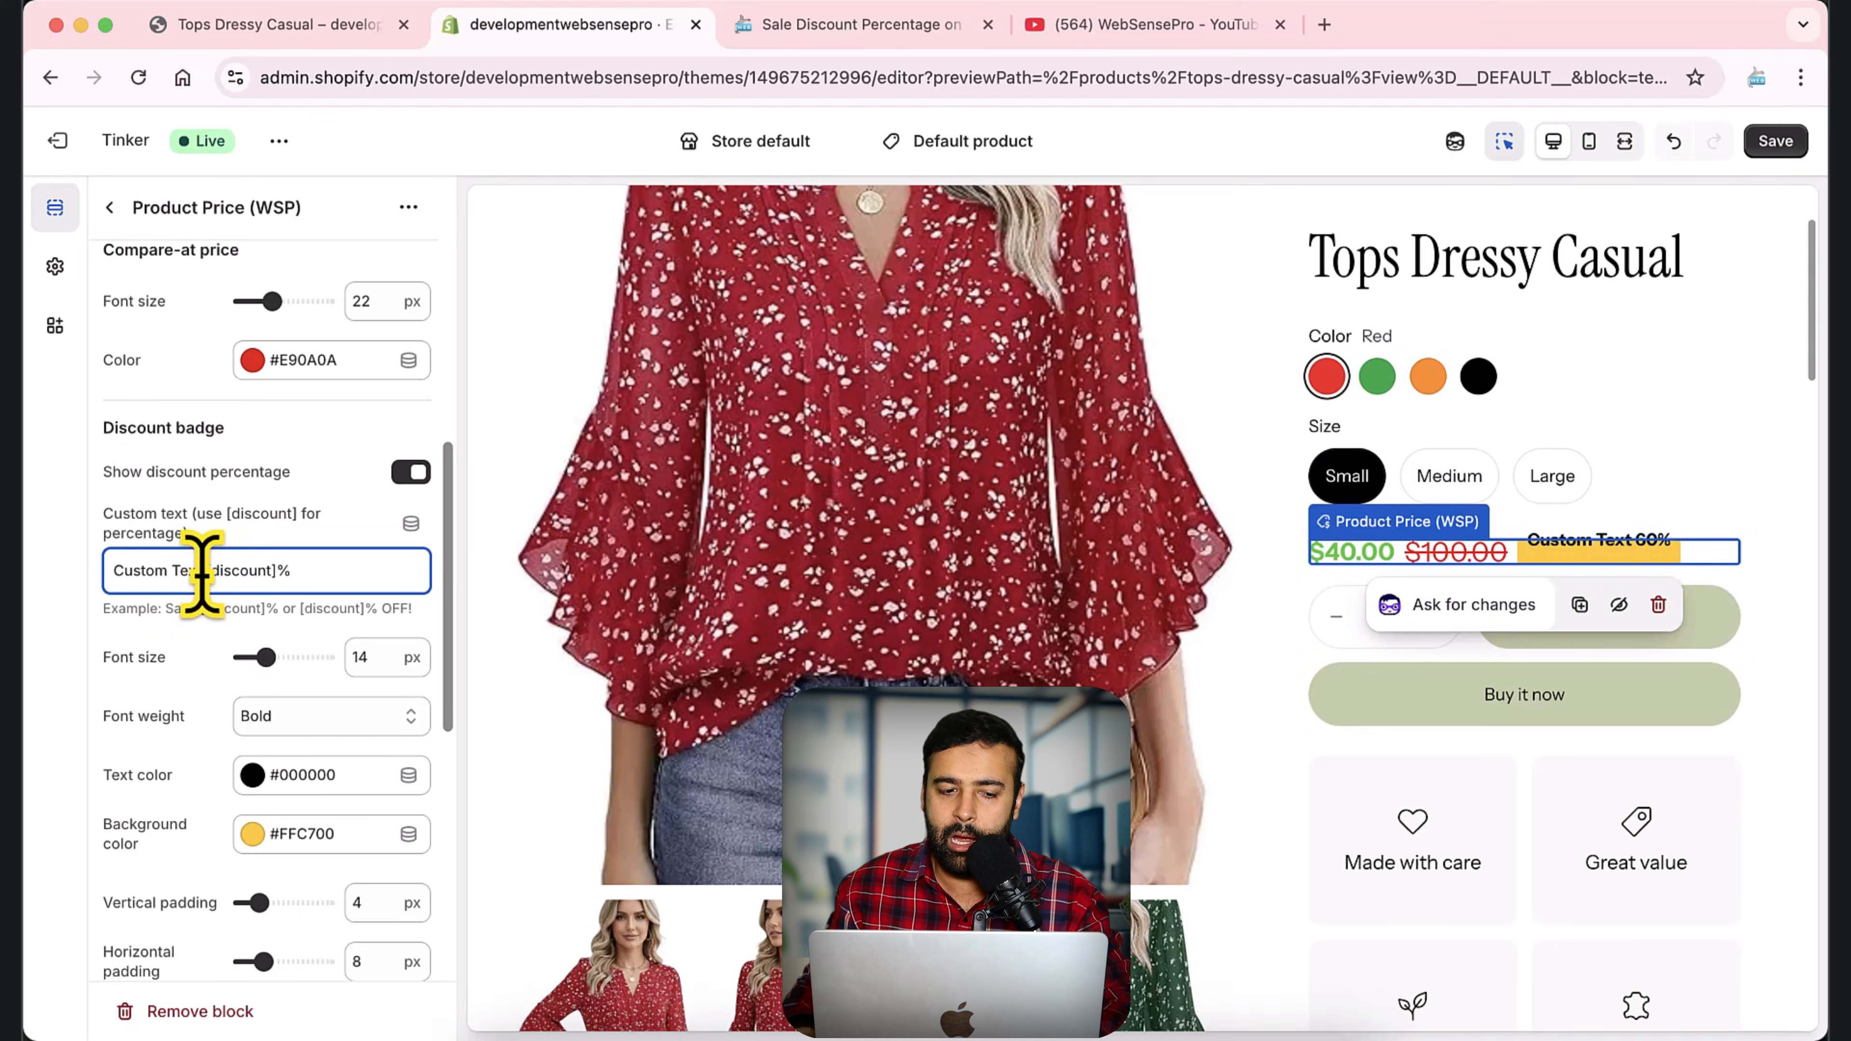
pyautogui.moveTo(202, 571); pyautogui.dragTo(69, 613)
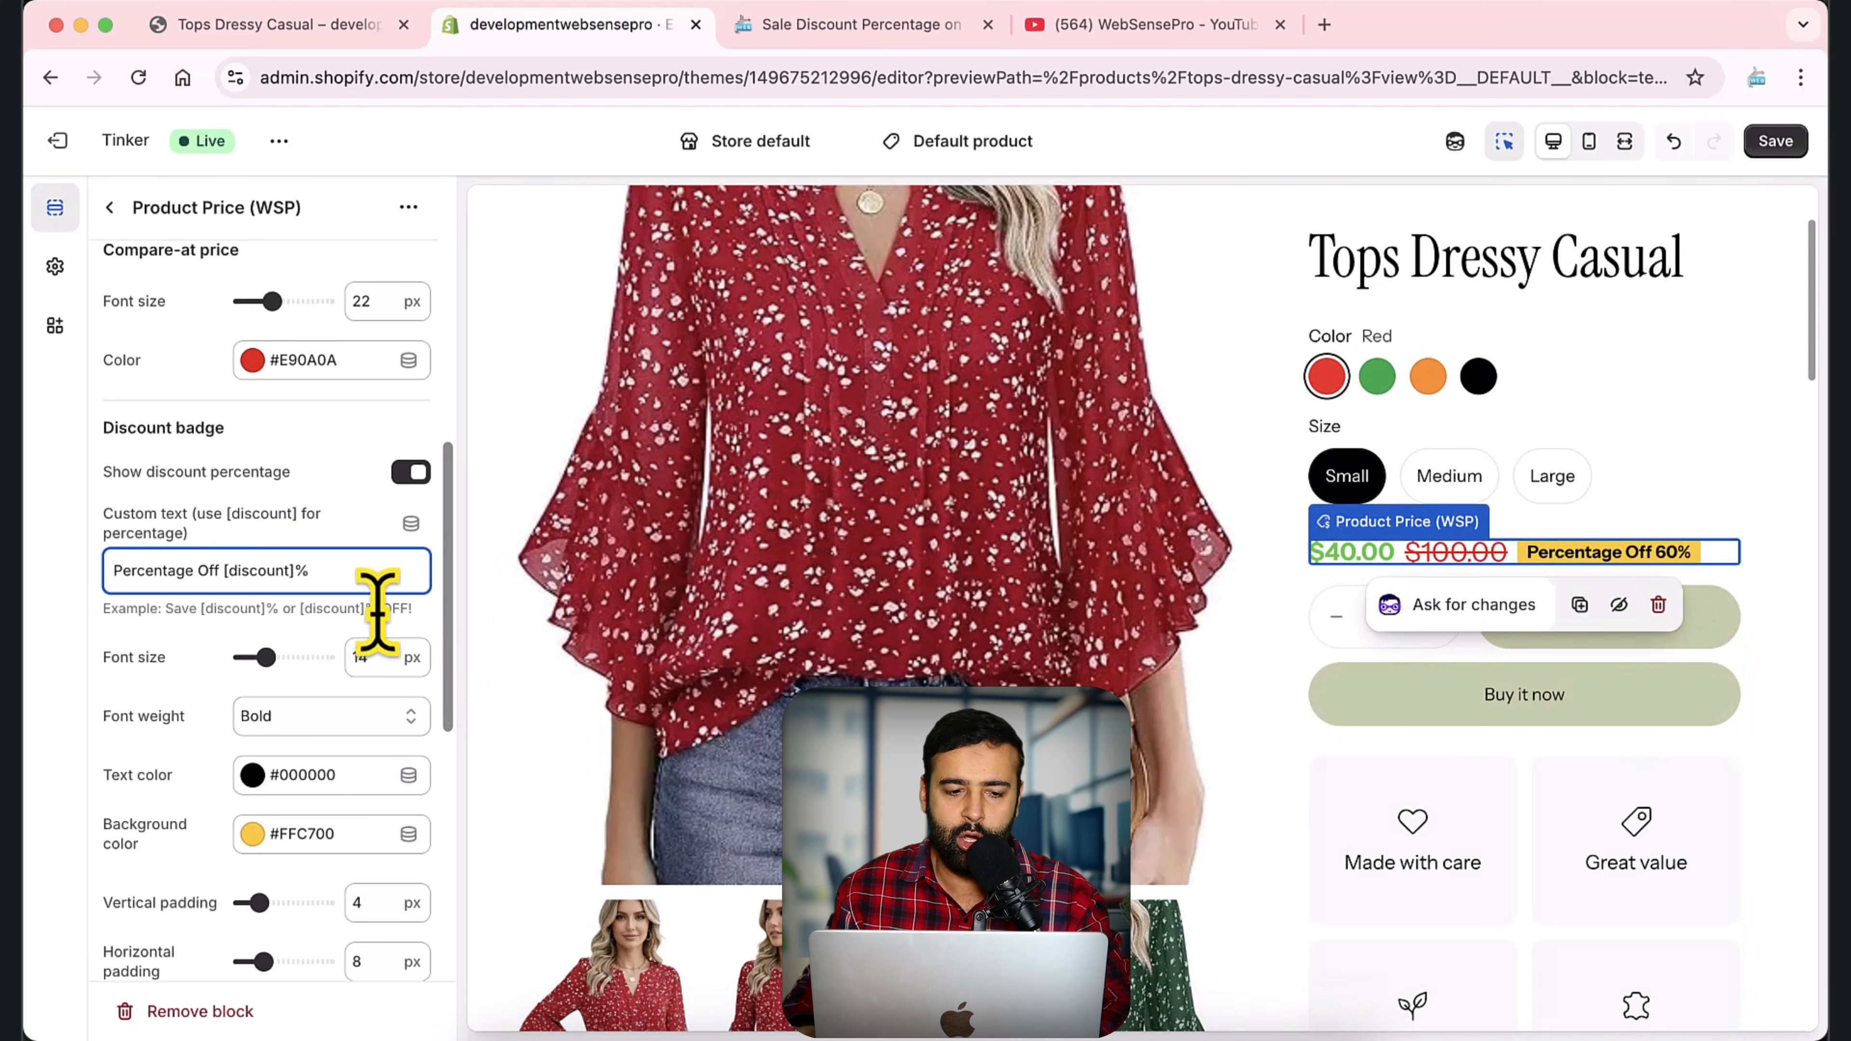
pyautogui.moveTo(221, 571); pyautogui.dragTo(57, 580)
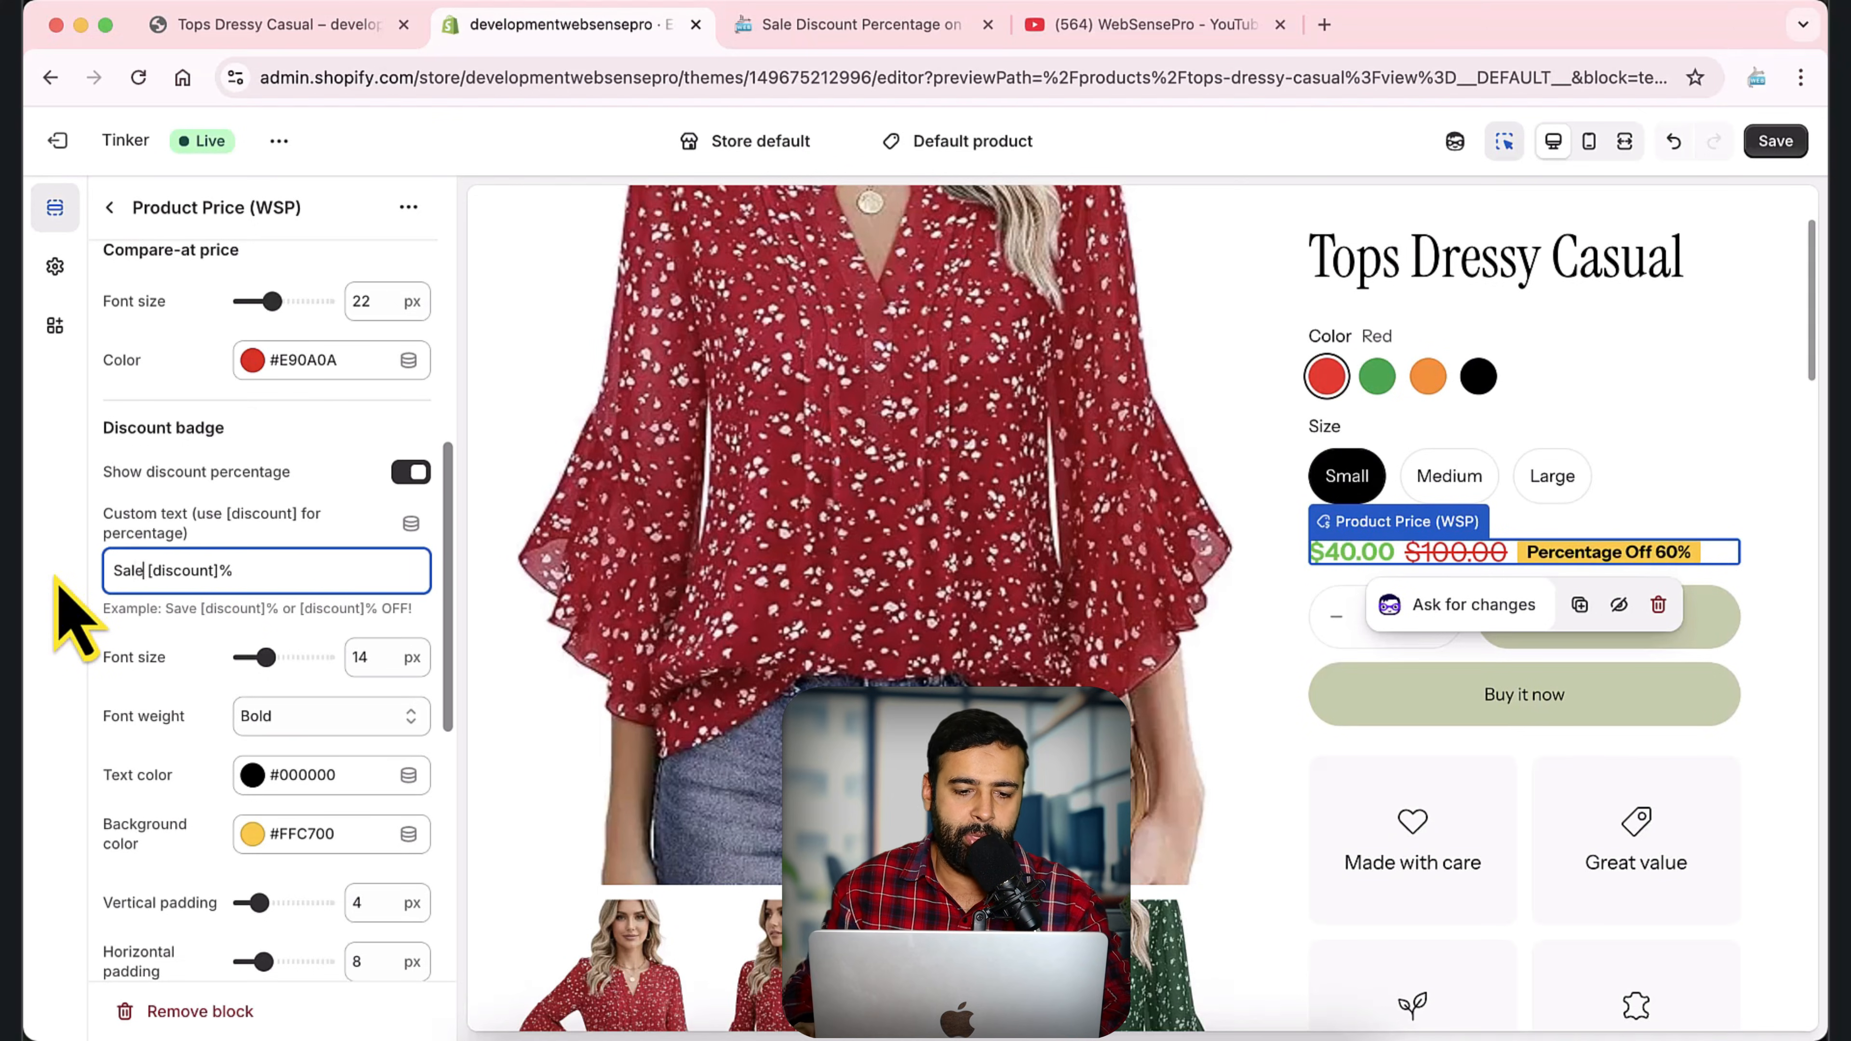
pyautogui.write('Sale')
pyautogui.scroll(-1, 204, 555)
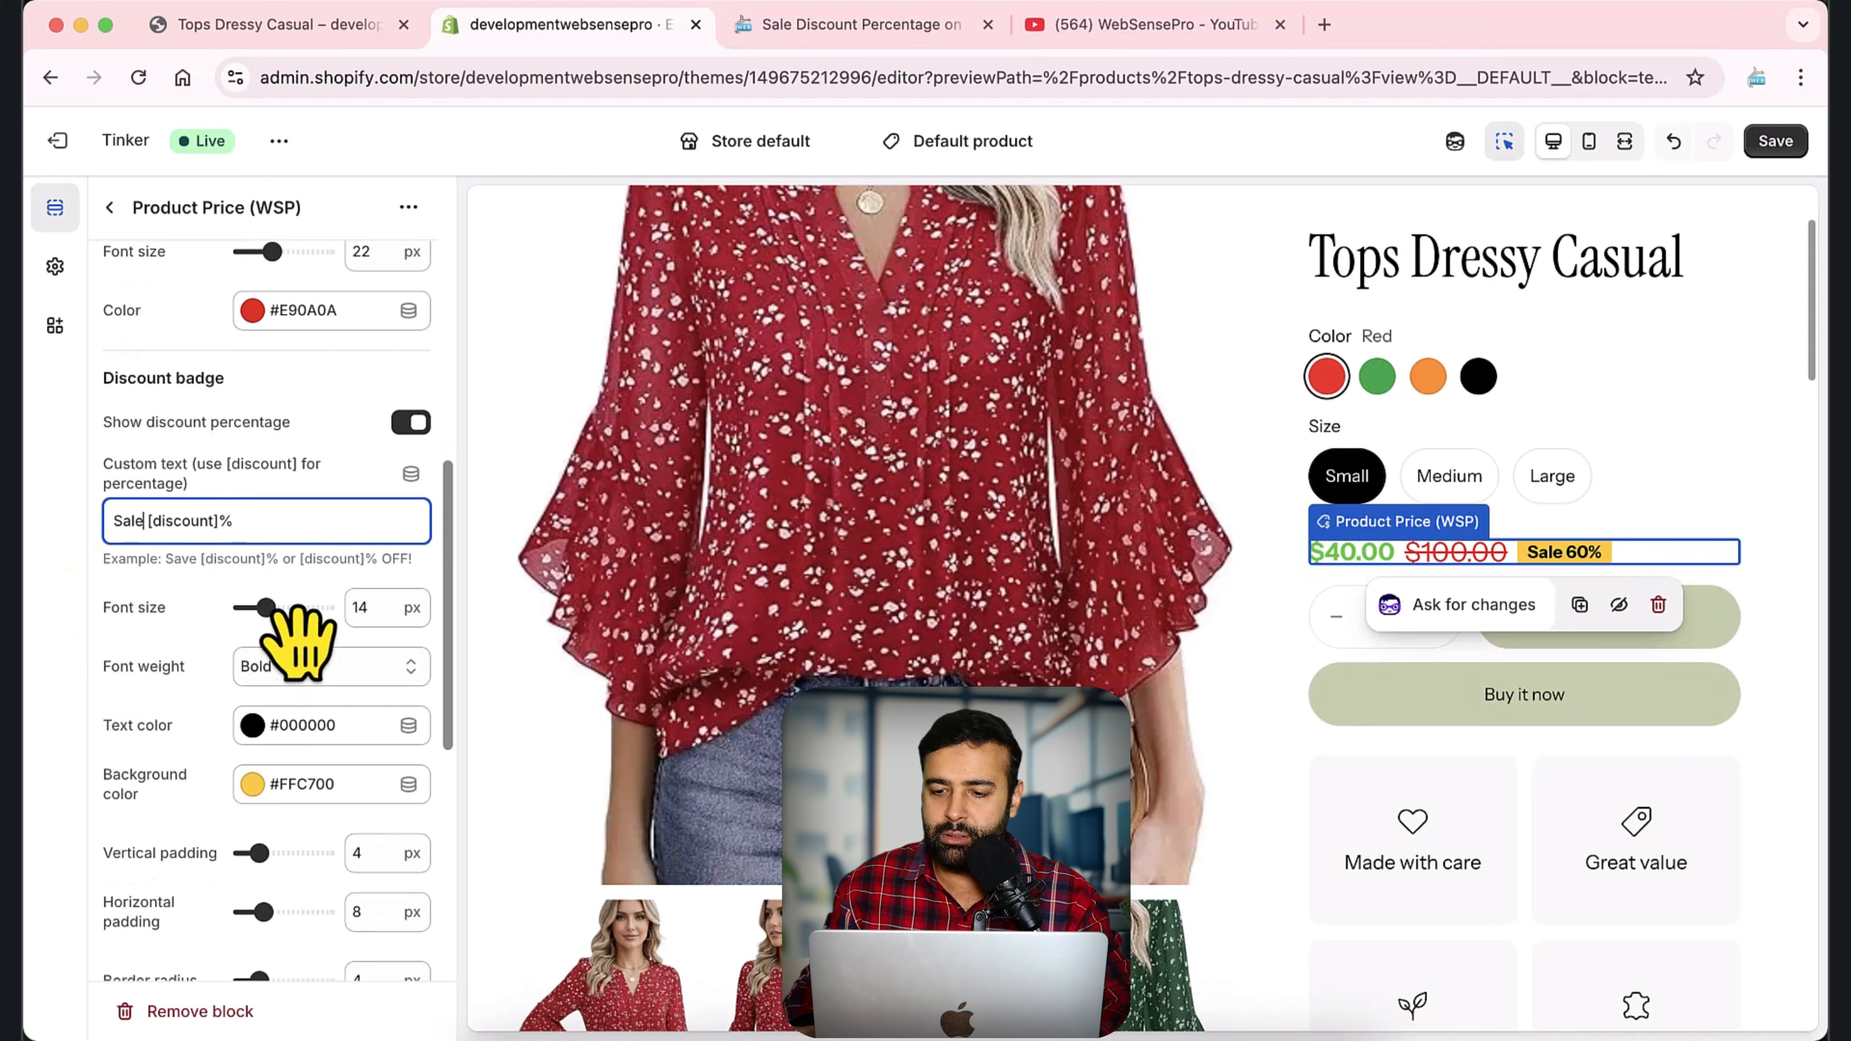
pyautogui.moveTo(266, 607)
pyautogui.mouseDown()
pyautogui.moveTo(295, 607)
pyautogui.moveTo(266, 606)
pyautogui.mouseUp()
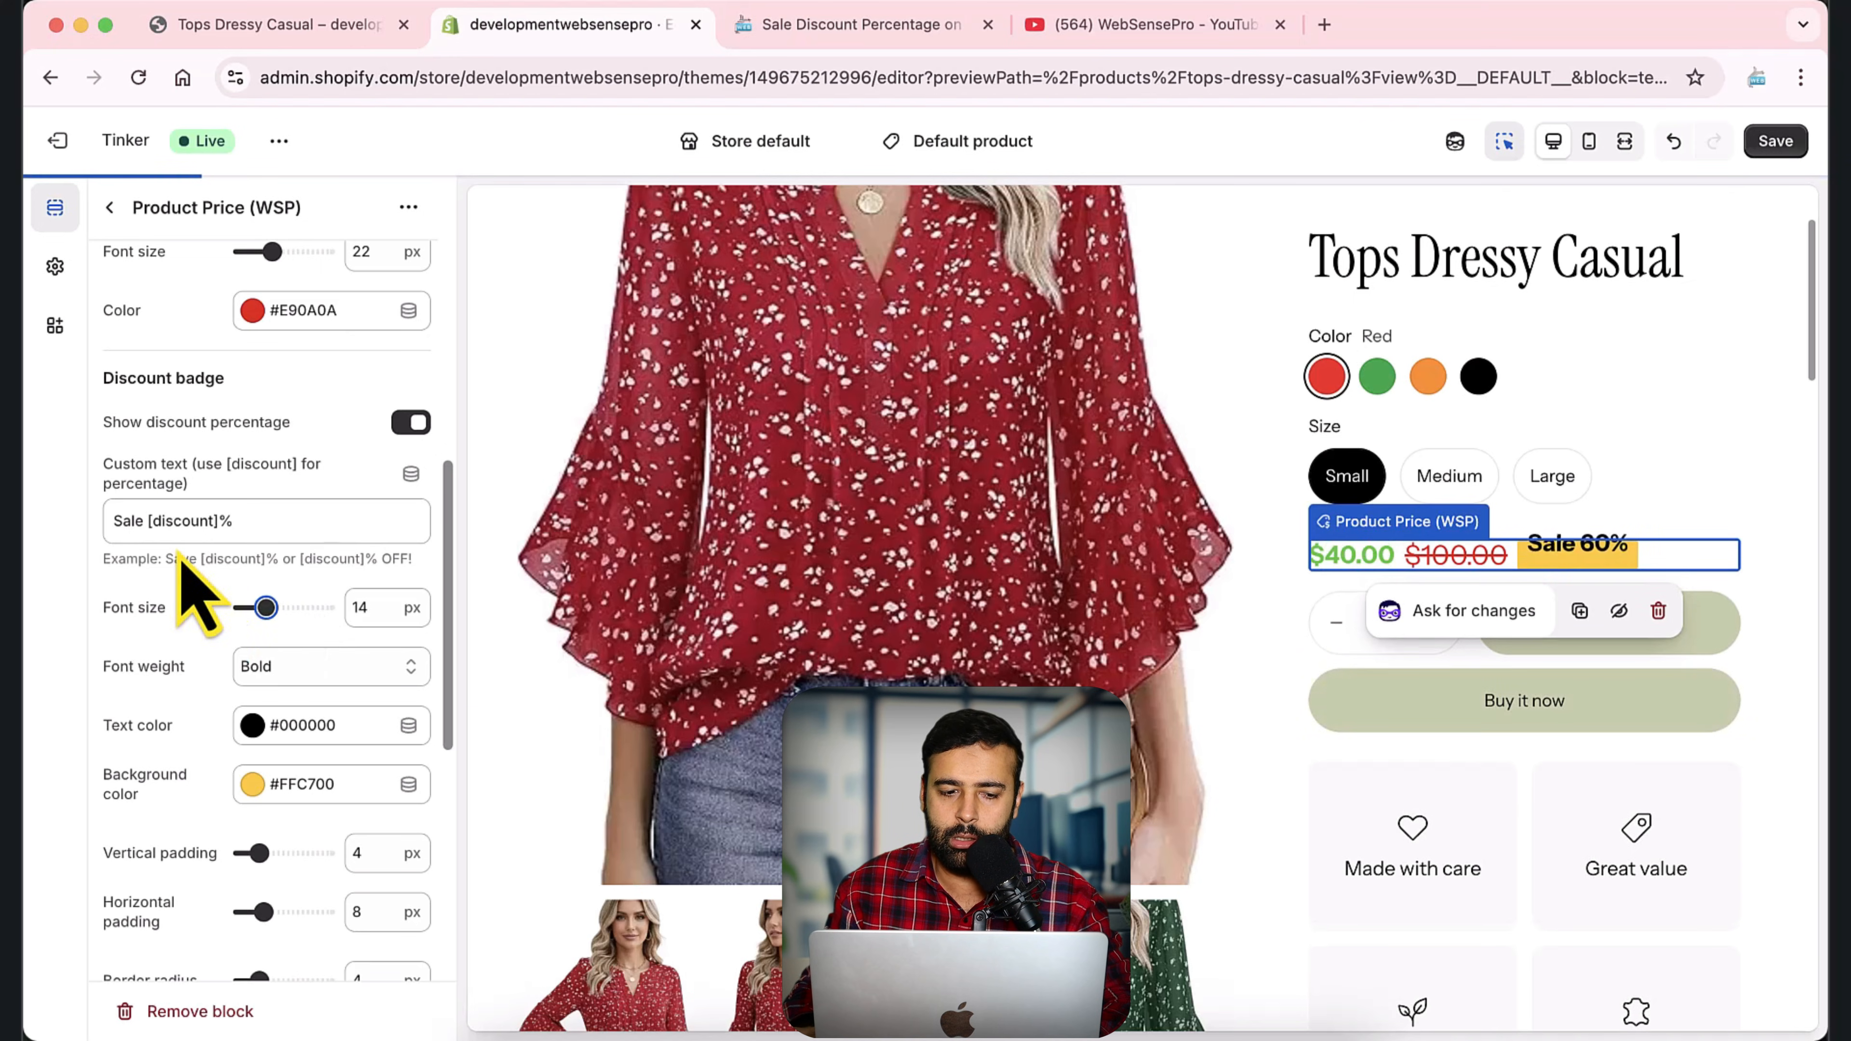
# Set the discount badge's text color to red #FF0000.
pyautogui.scroll(-3, 219, 605)
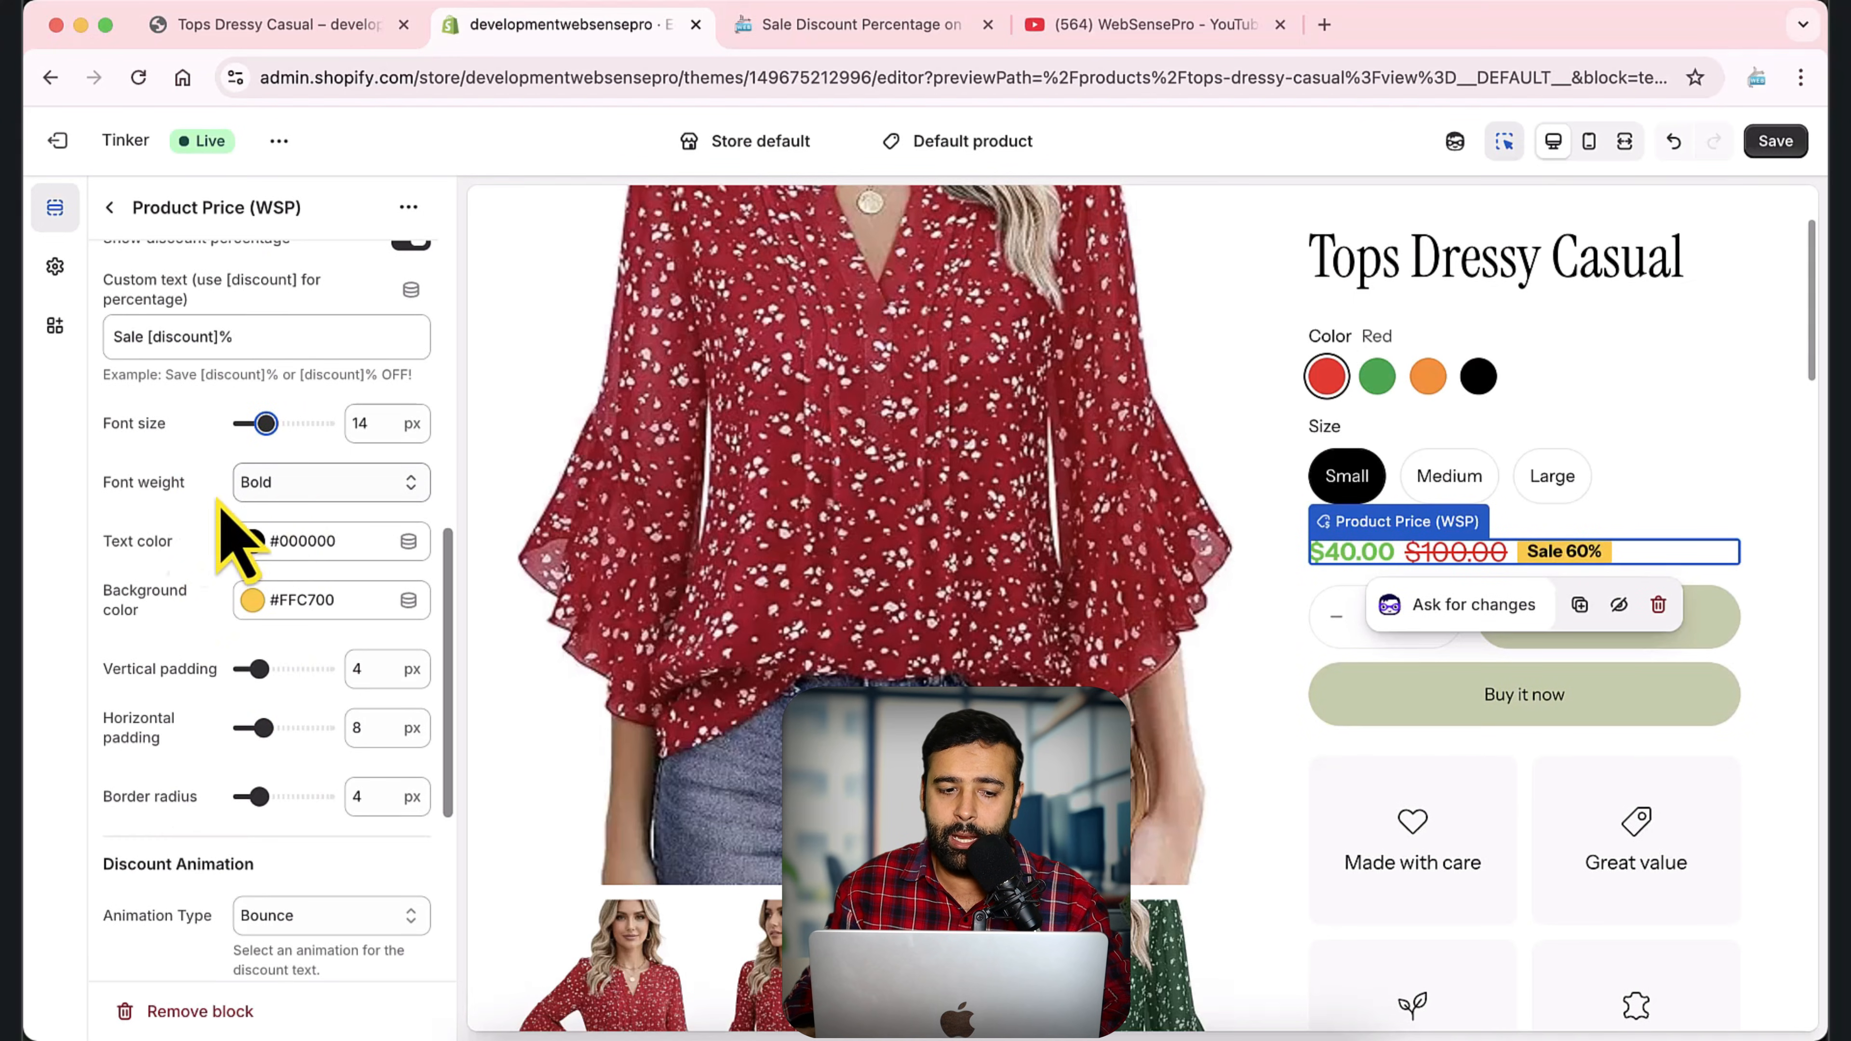
pyautogui.scroll(-1, 182, 562)
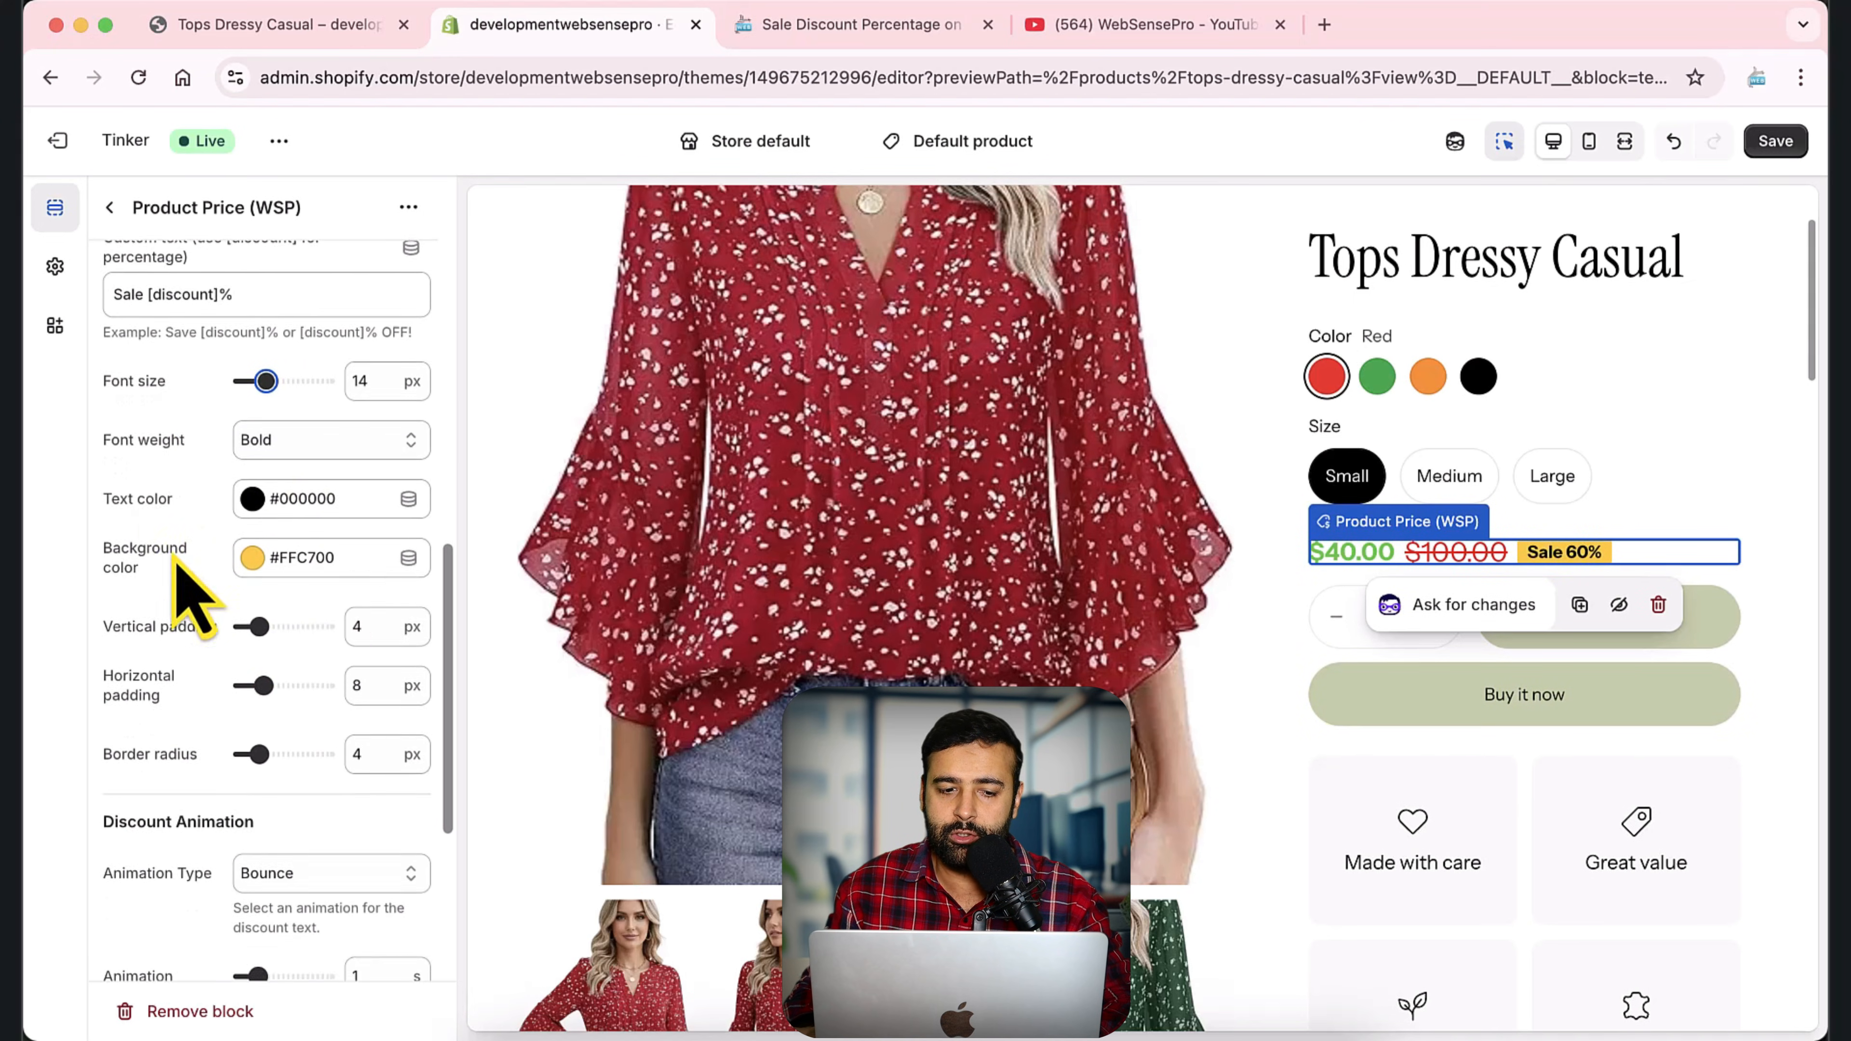
pyautogui.click(319, 509)
pyautogui.moveTo(346, 646); pyautogui.dragTo(455, 533)
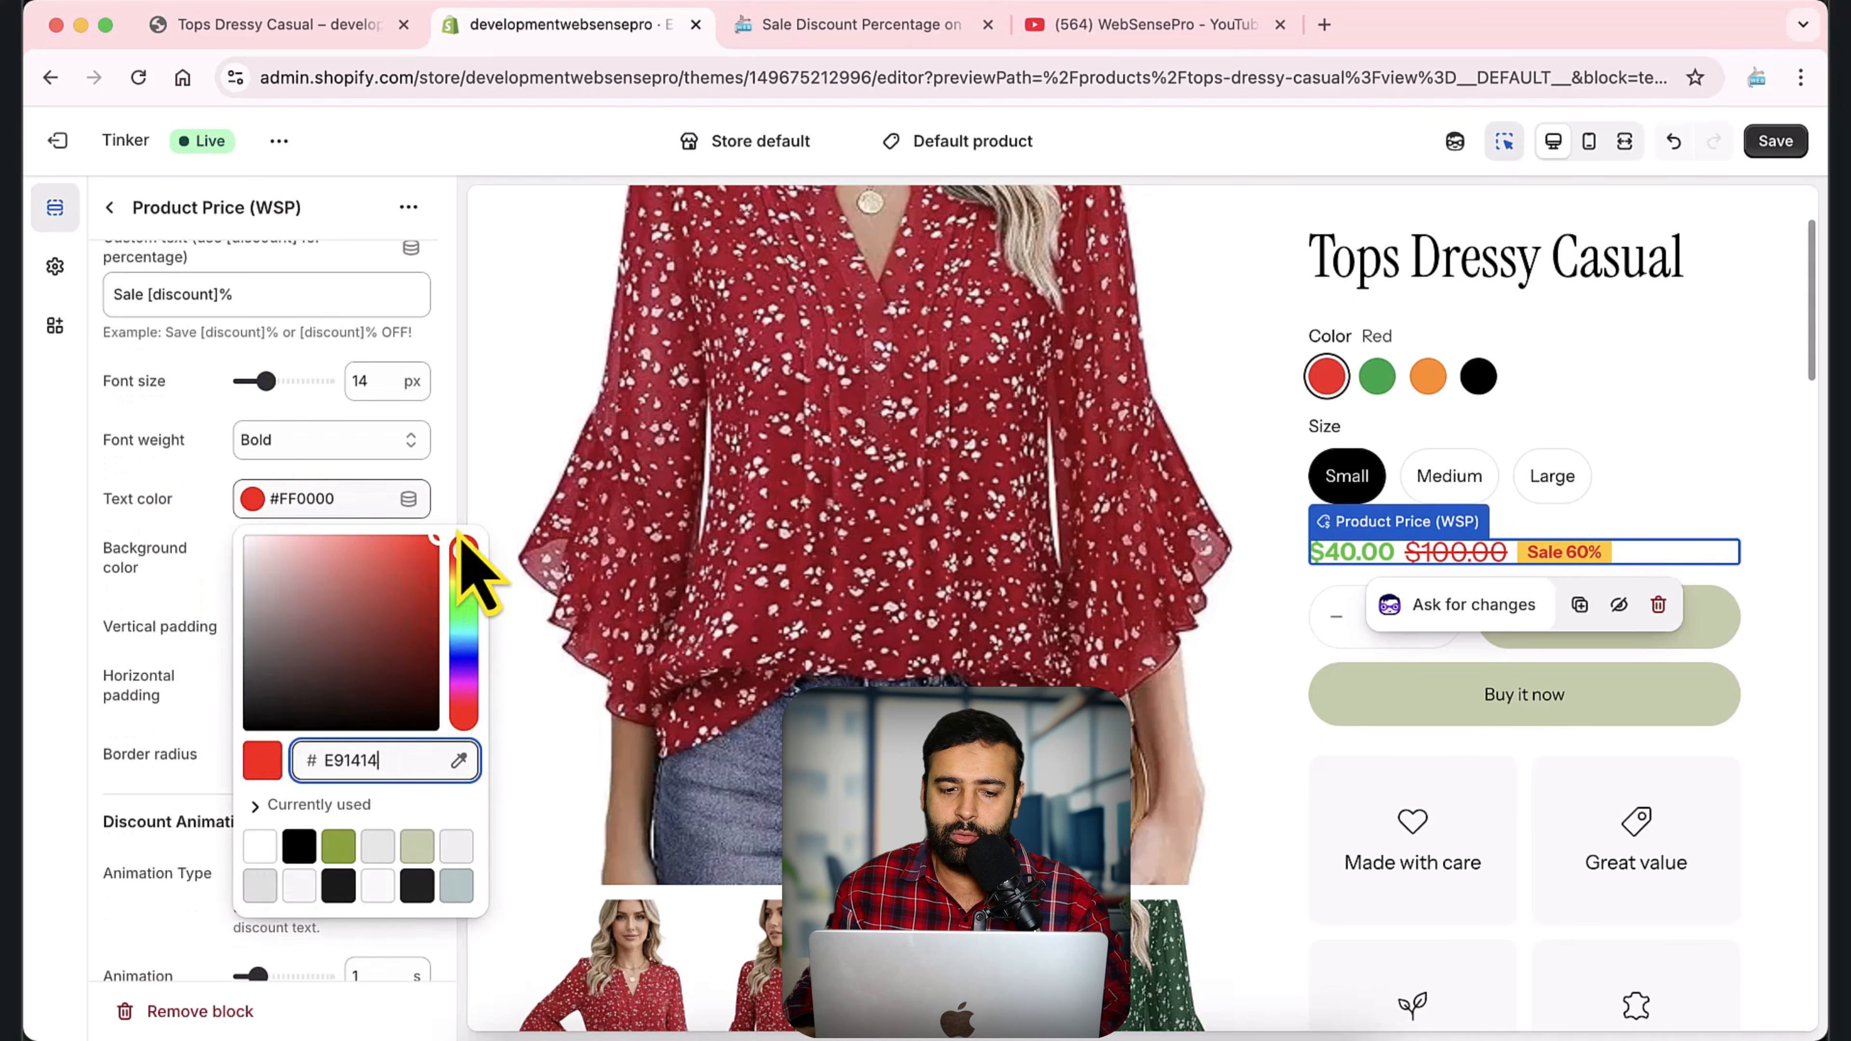
pyautogui.click(193, 568)
pyautogui.click(132, 551)
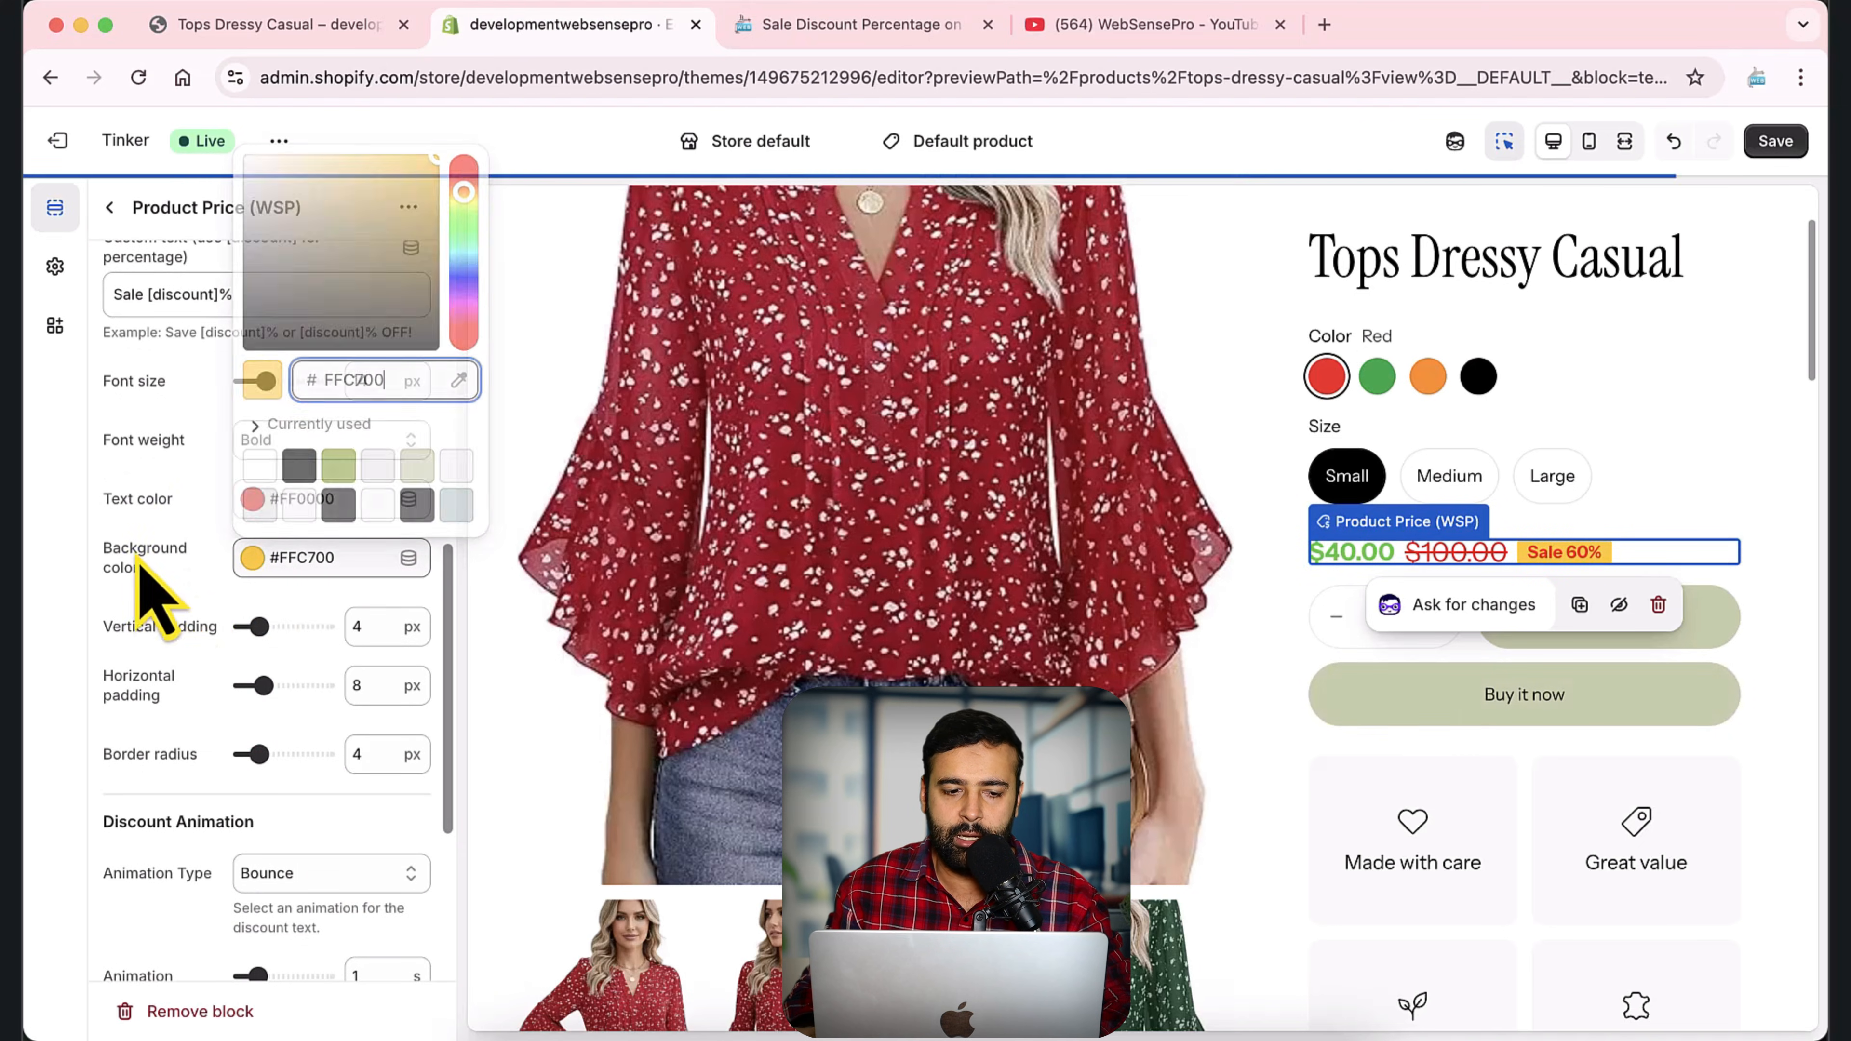
# Set the discount badge's background color to the currently used olive green #82A31A.
pyautogui.click(334, 572)
pyautogui.click(334, 572)
pyautogui.click(338, 465)
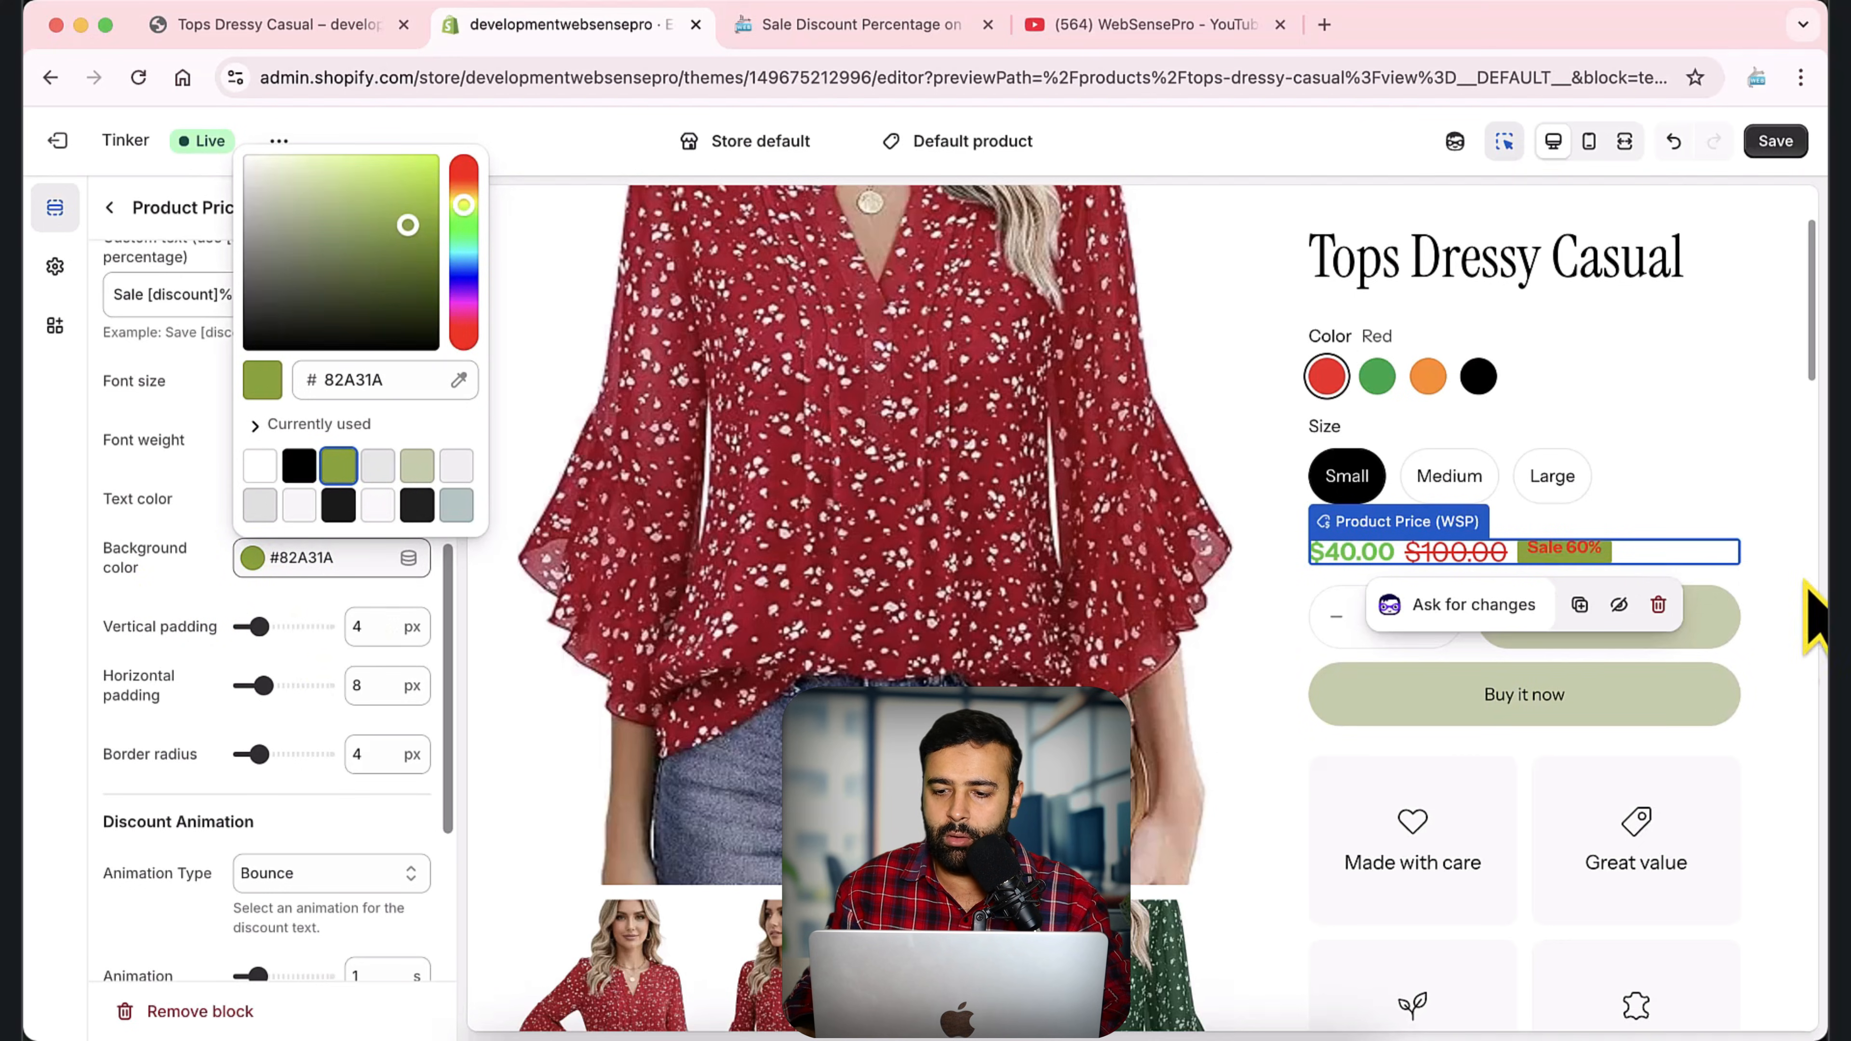
pyautogui.scroll(-3, 194, 591)
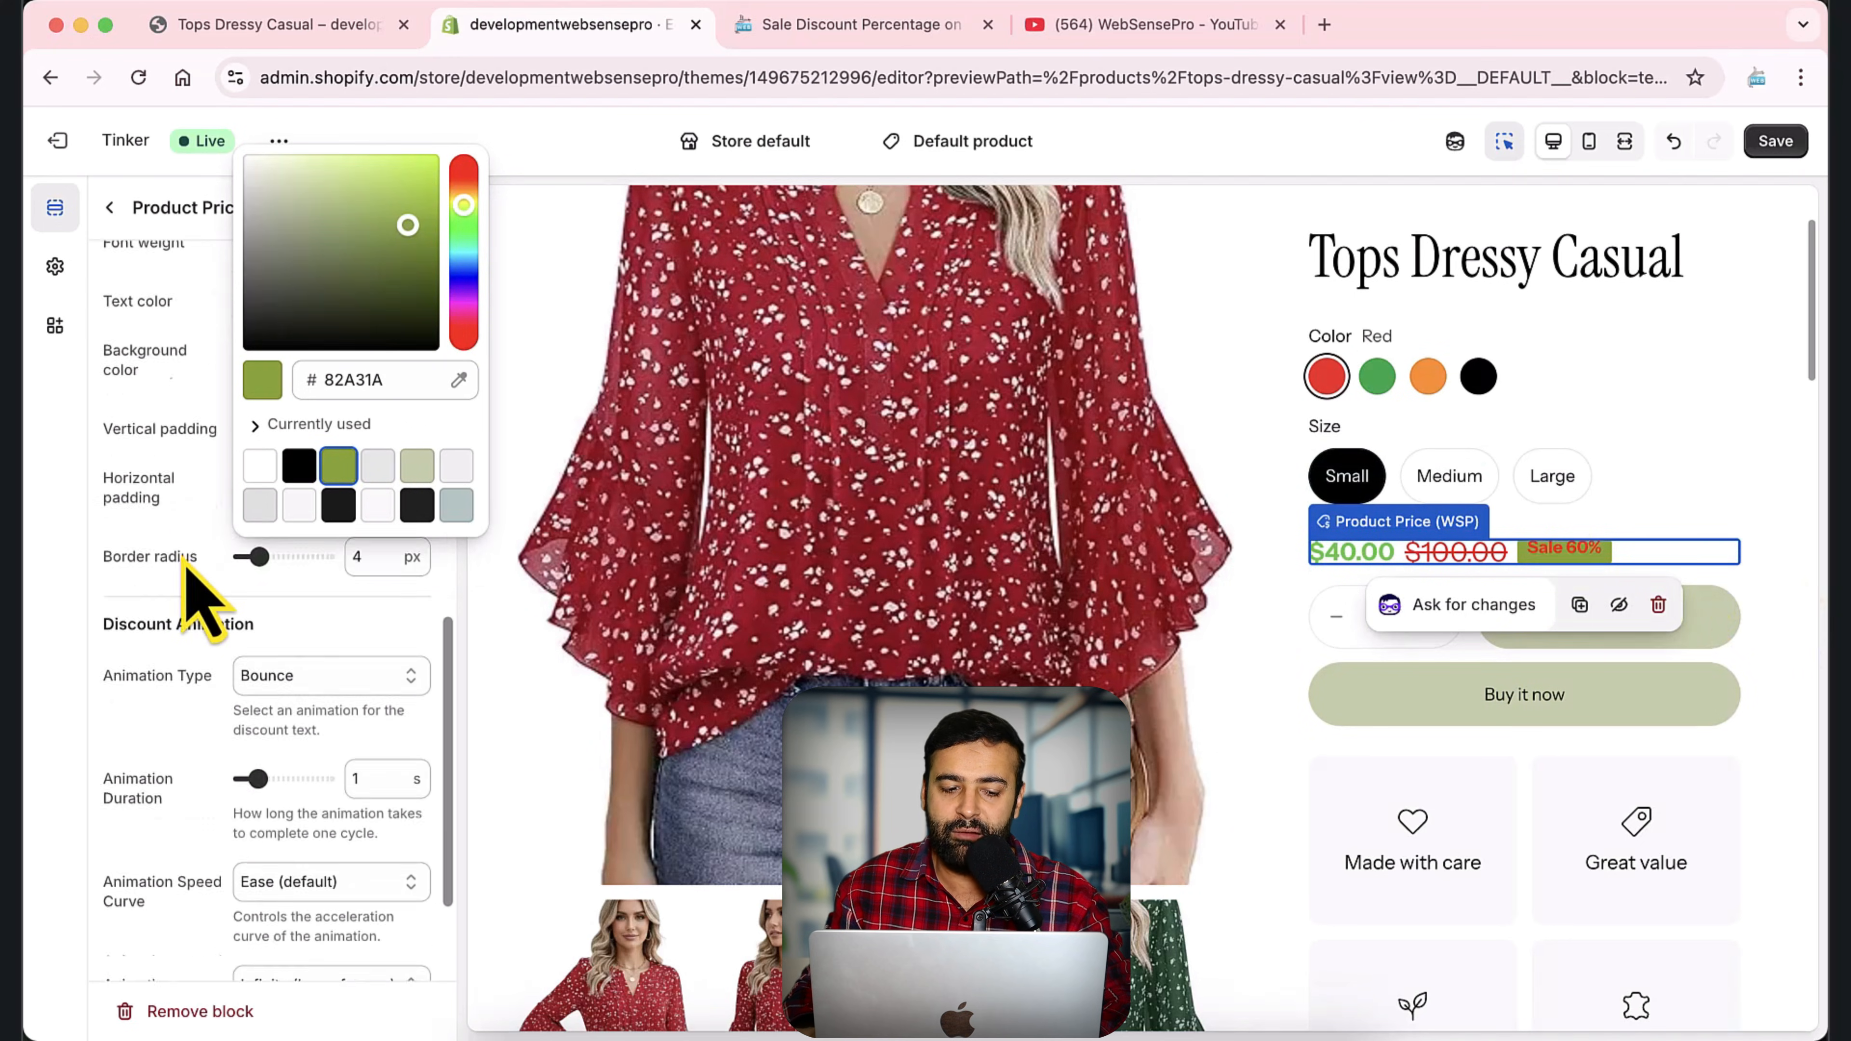
# Set the discount badge's animation type to Flash.
pyautogui.click(197, 625)
pyautogui.scroll(-1, 195, 616)
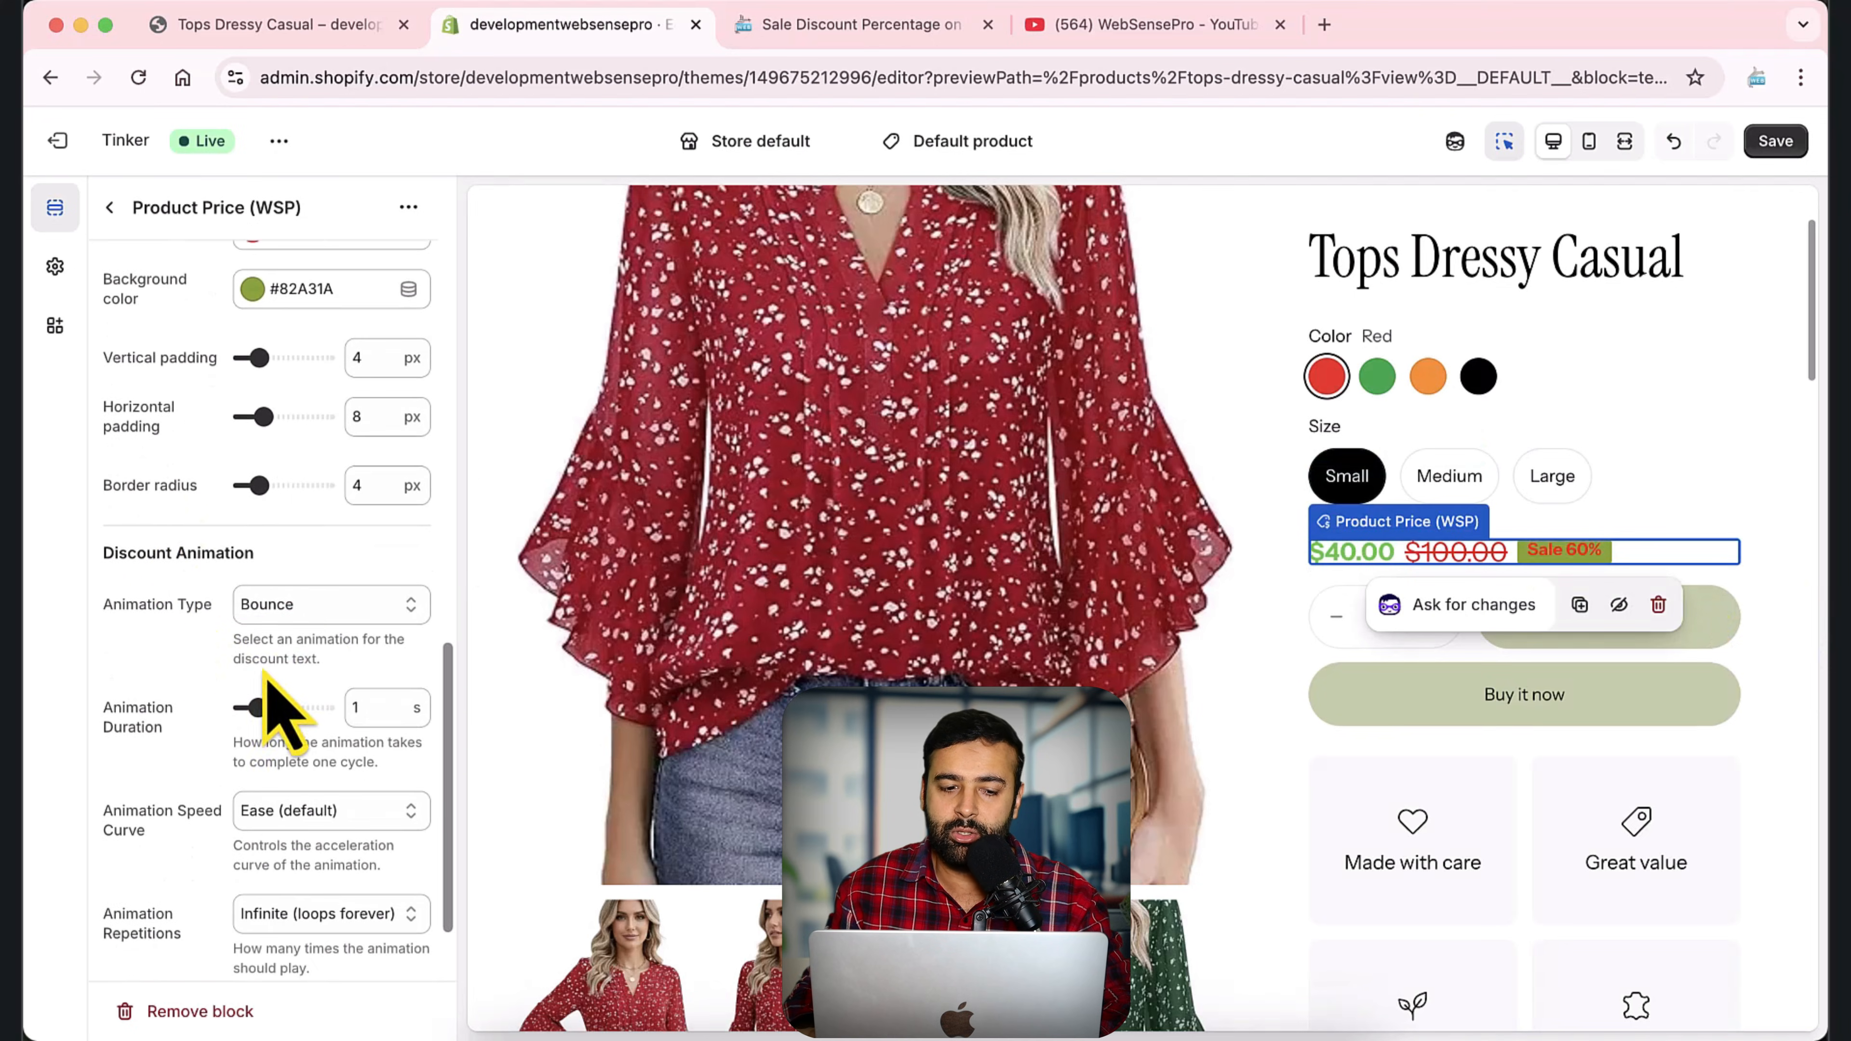
pyautogui.click(332, 609)
pyautogui.click(321, 633)
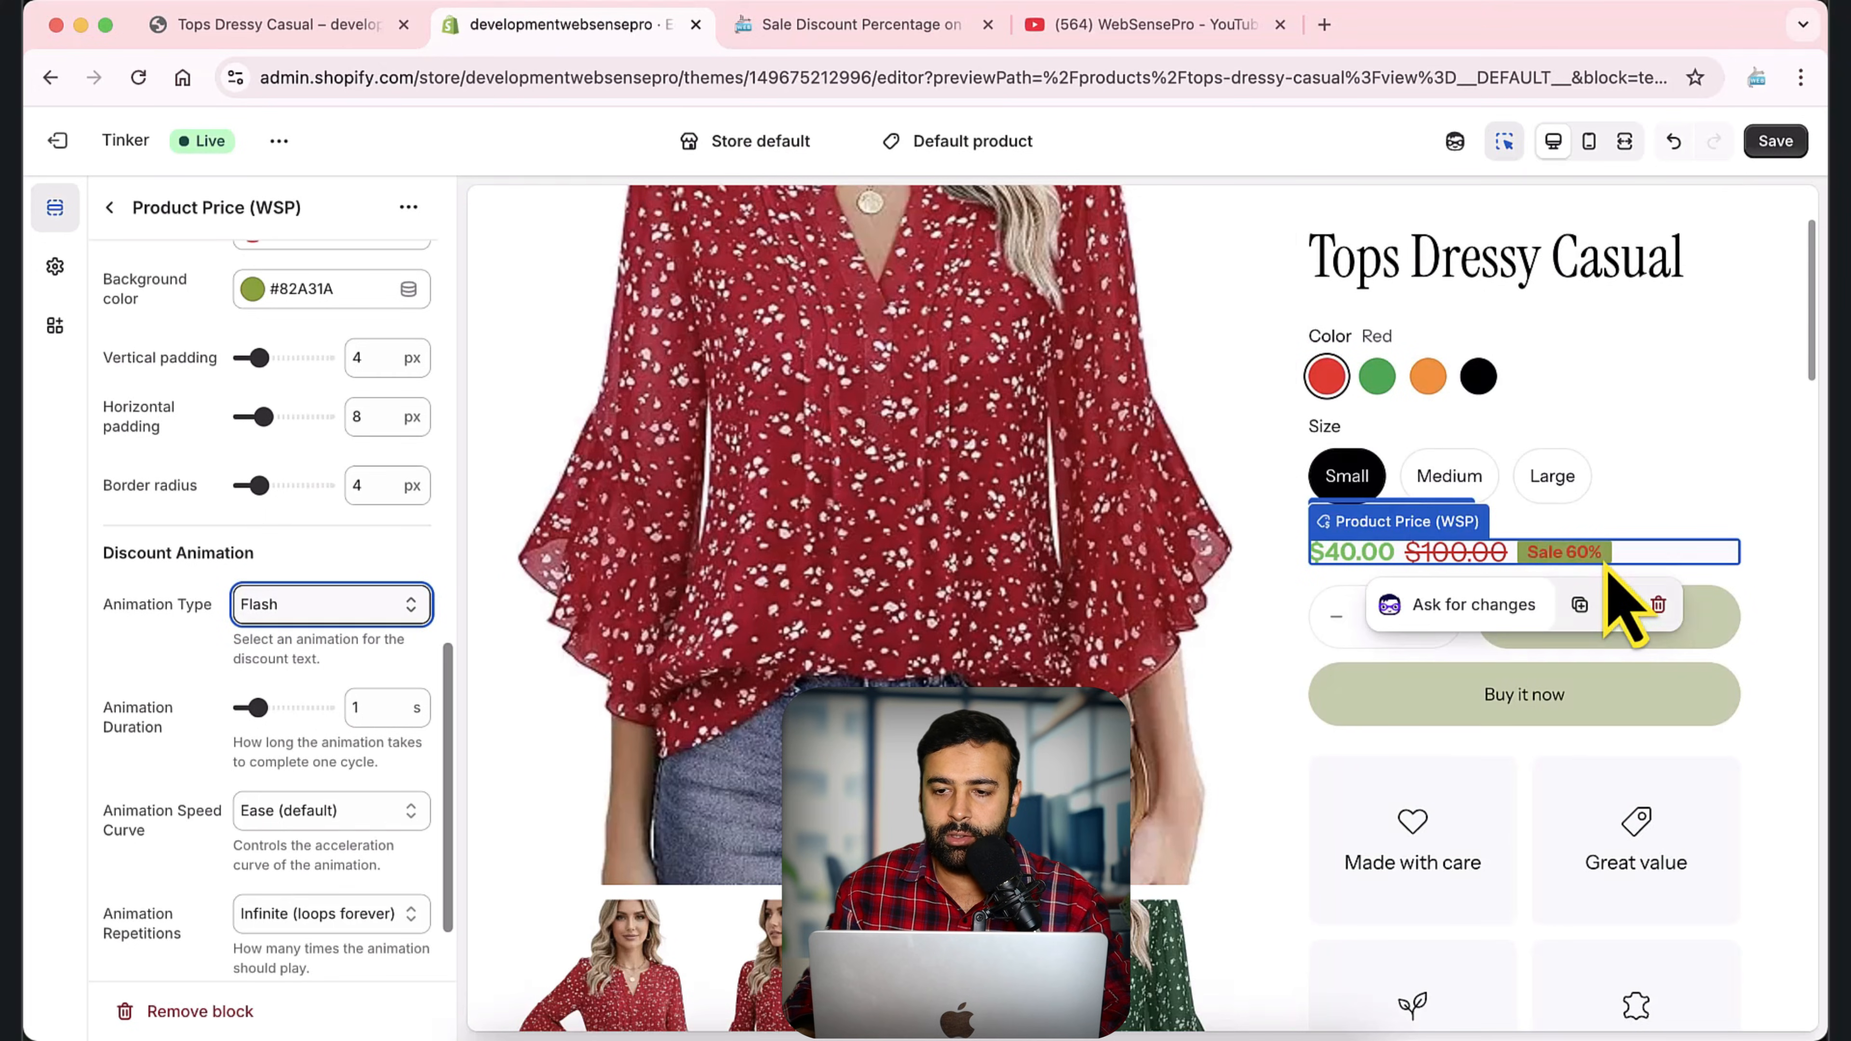
# Enlarge the page to 150% to examine the animated discount badge in the preview, and reset the zoom to 100%.
pyautogui.press('super+equal')
pyautogui.press('super+equal')
pyautogui.press('super+equal')
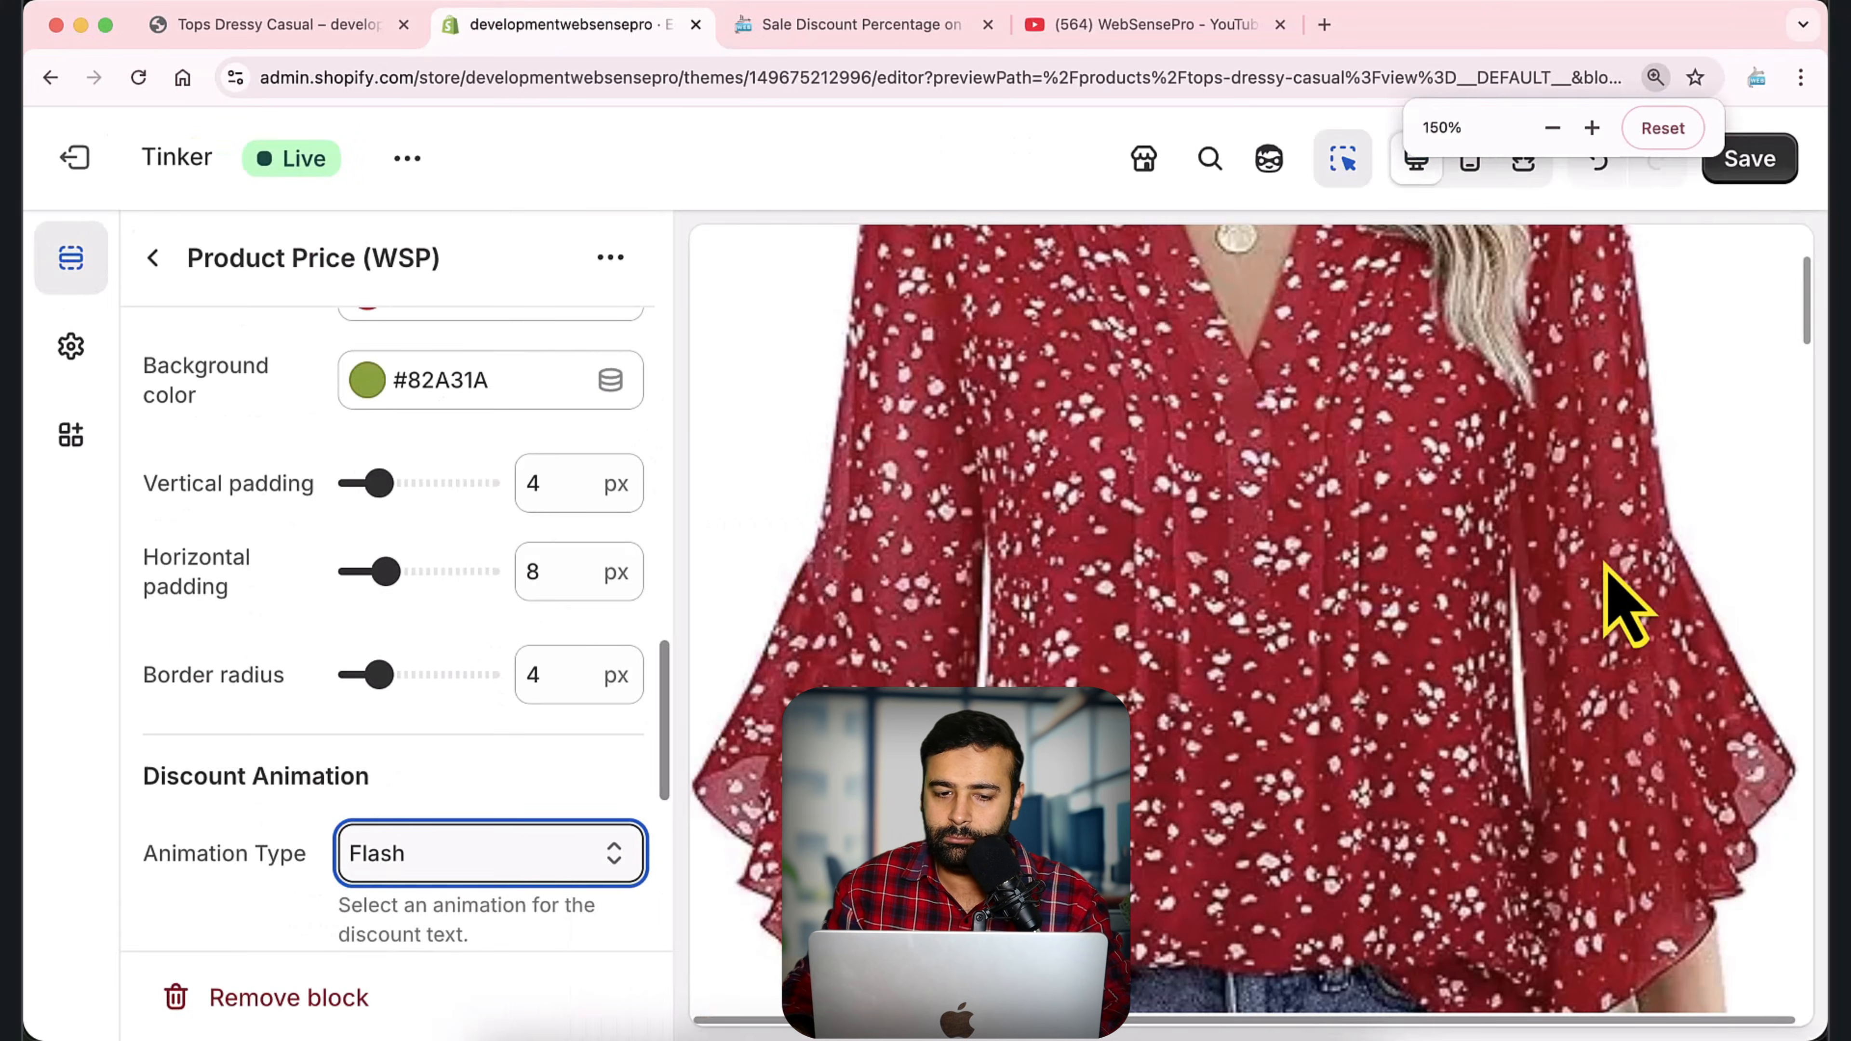
pyautogui.scroll(-15, 1406, 661)
pyautogui.scroll(5, 1530, 715)
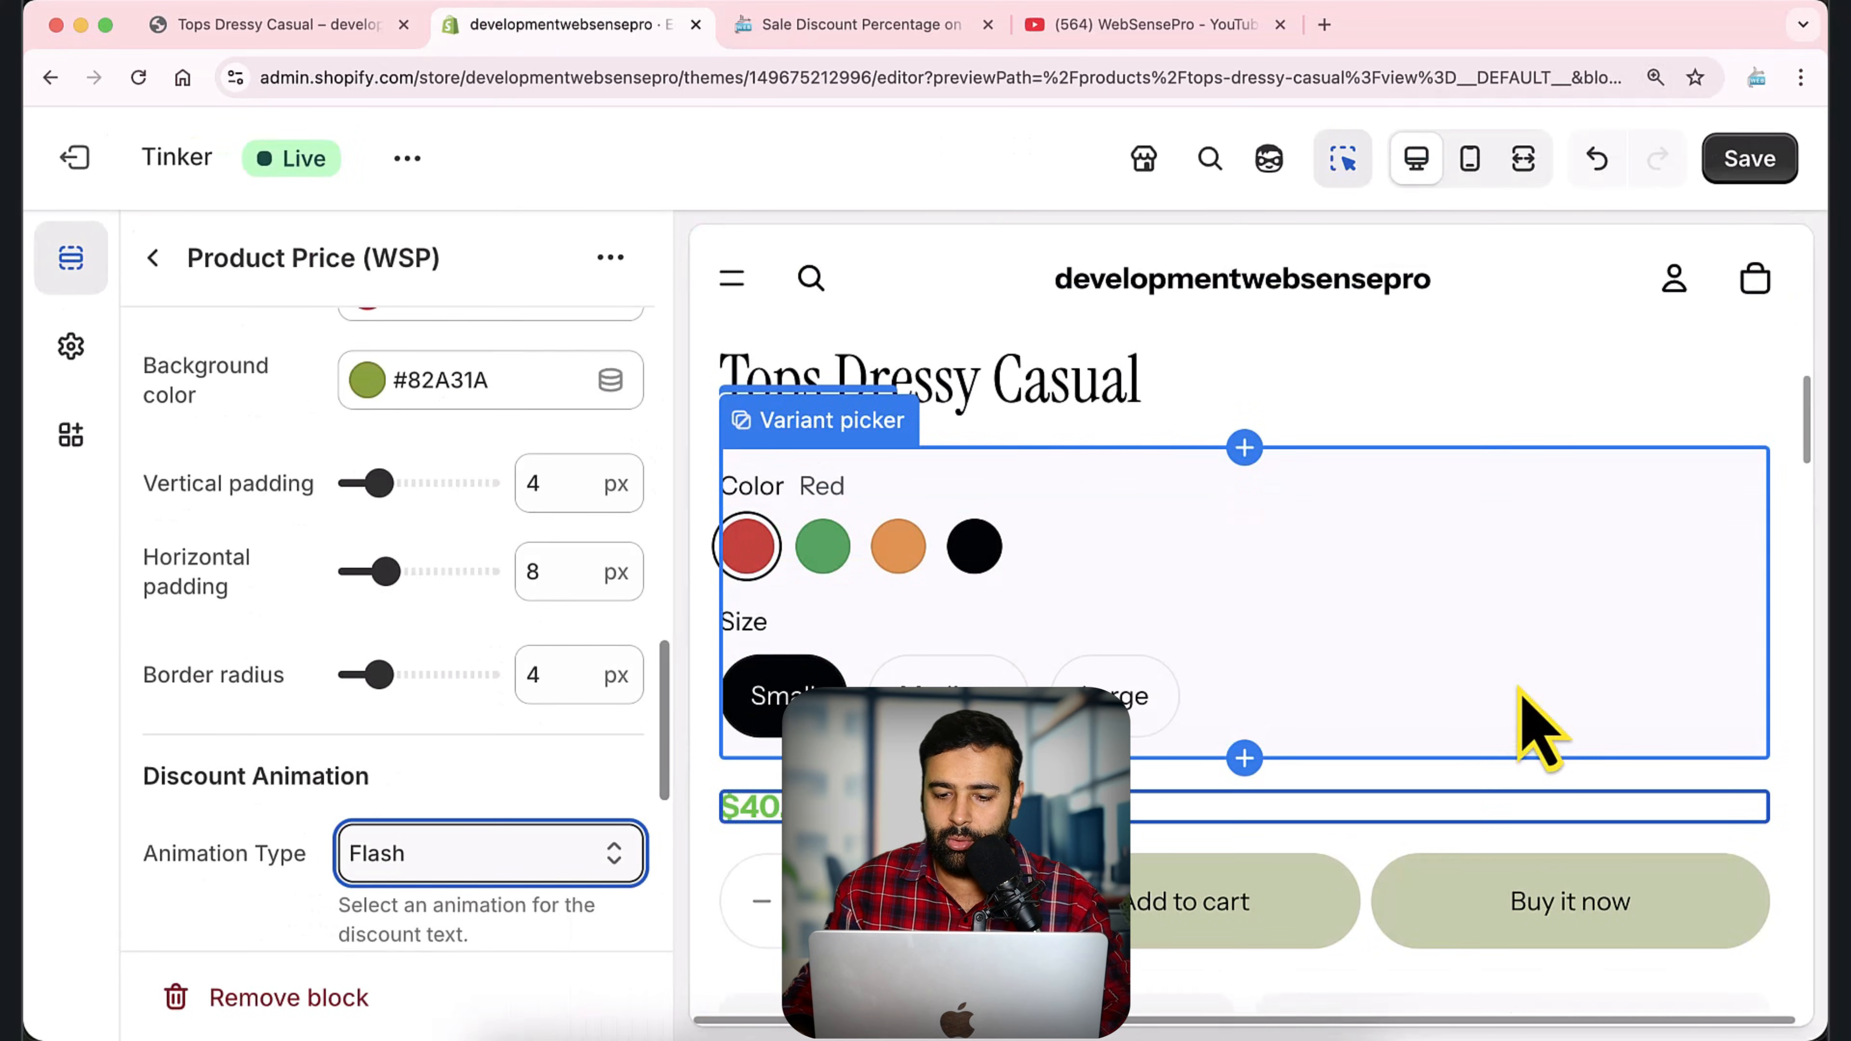
pyautogui.scroll(-1, 1458, 773)
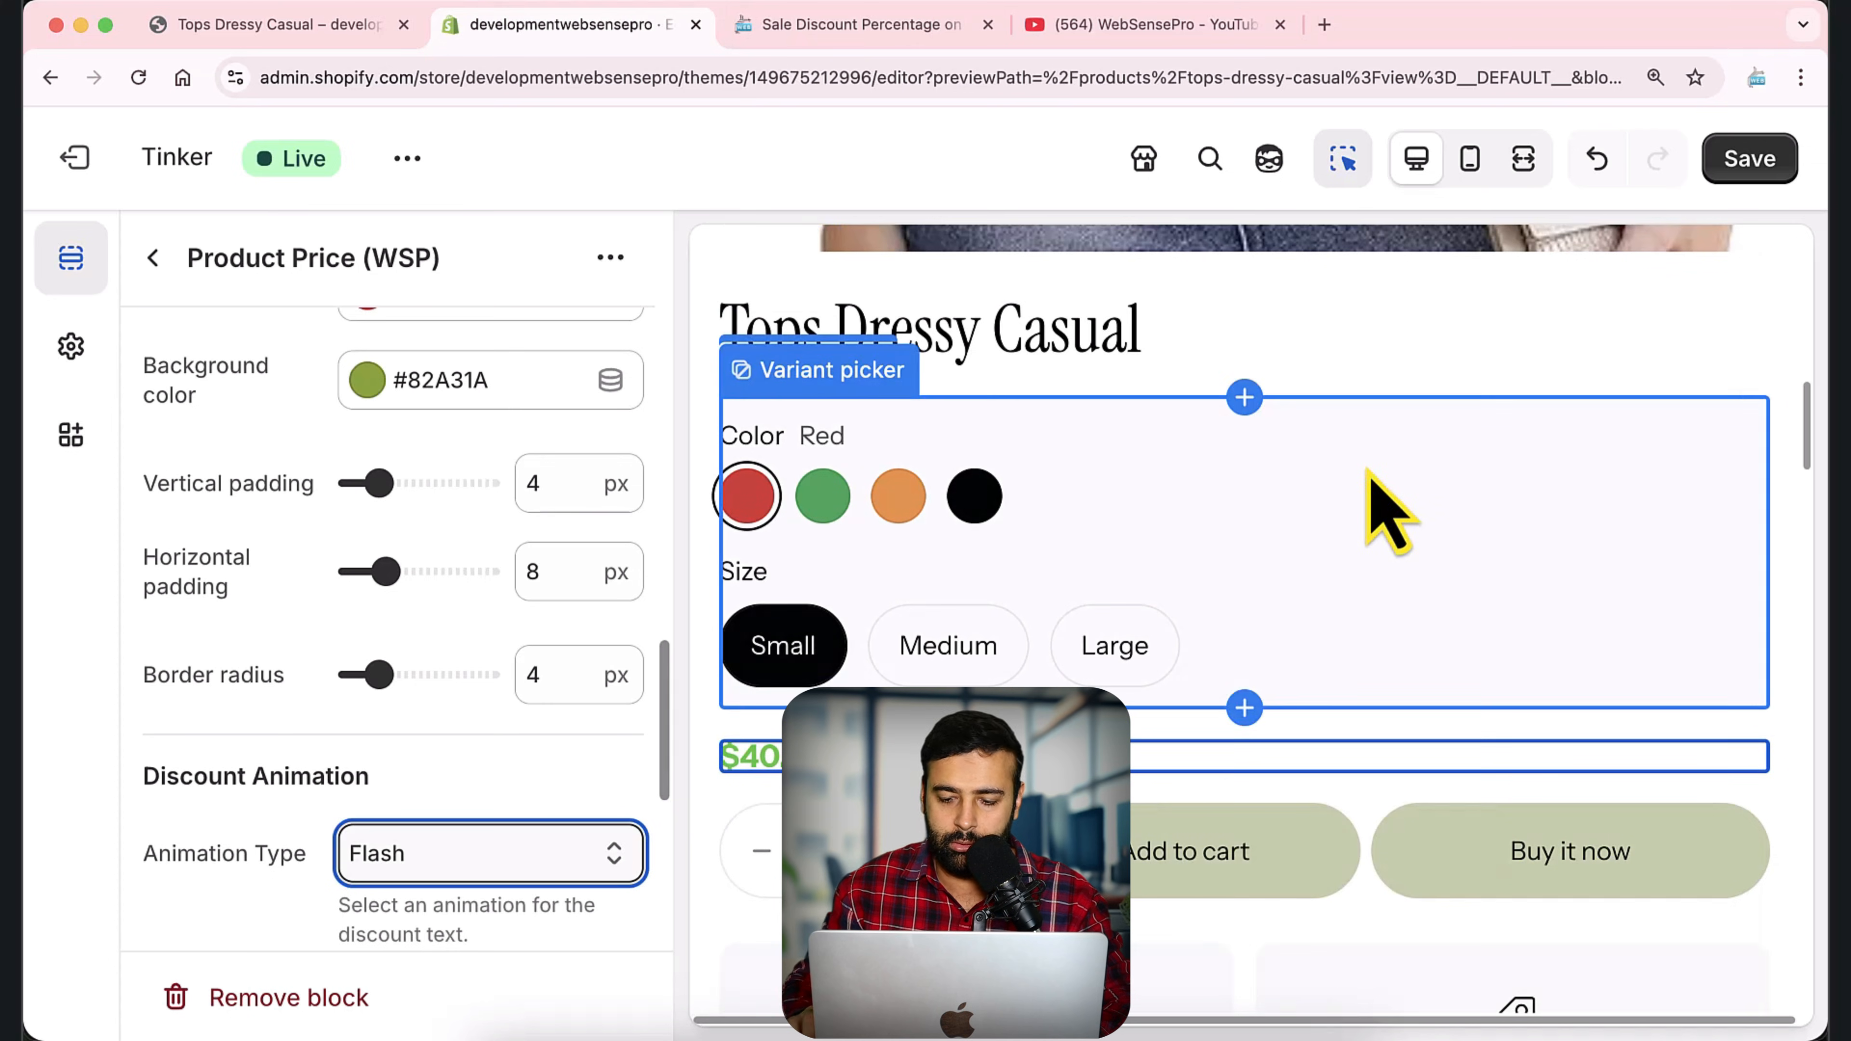
pyautogui.click(1655, 77)
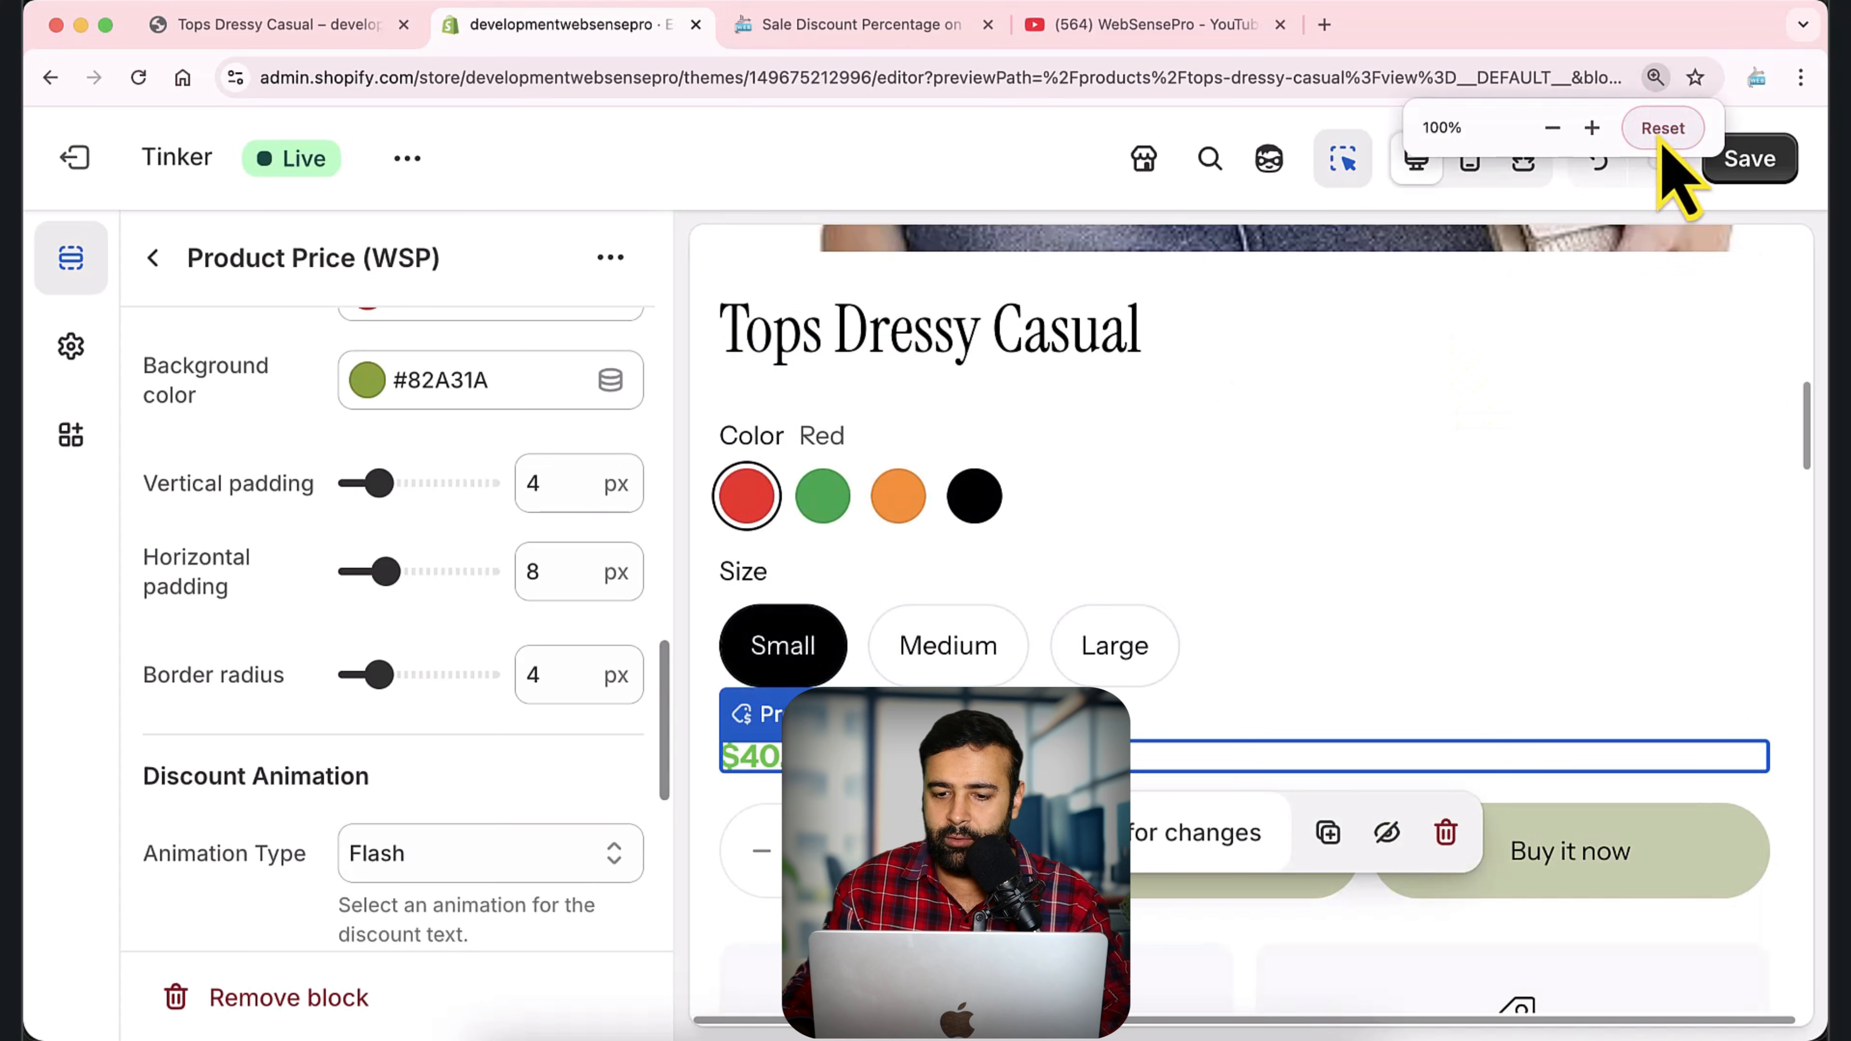
pyautogui.click(1662, 139)
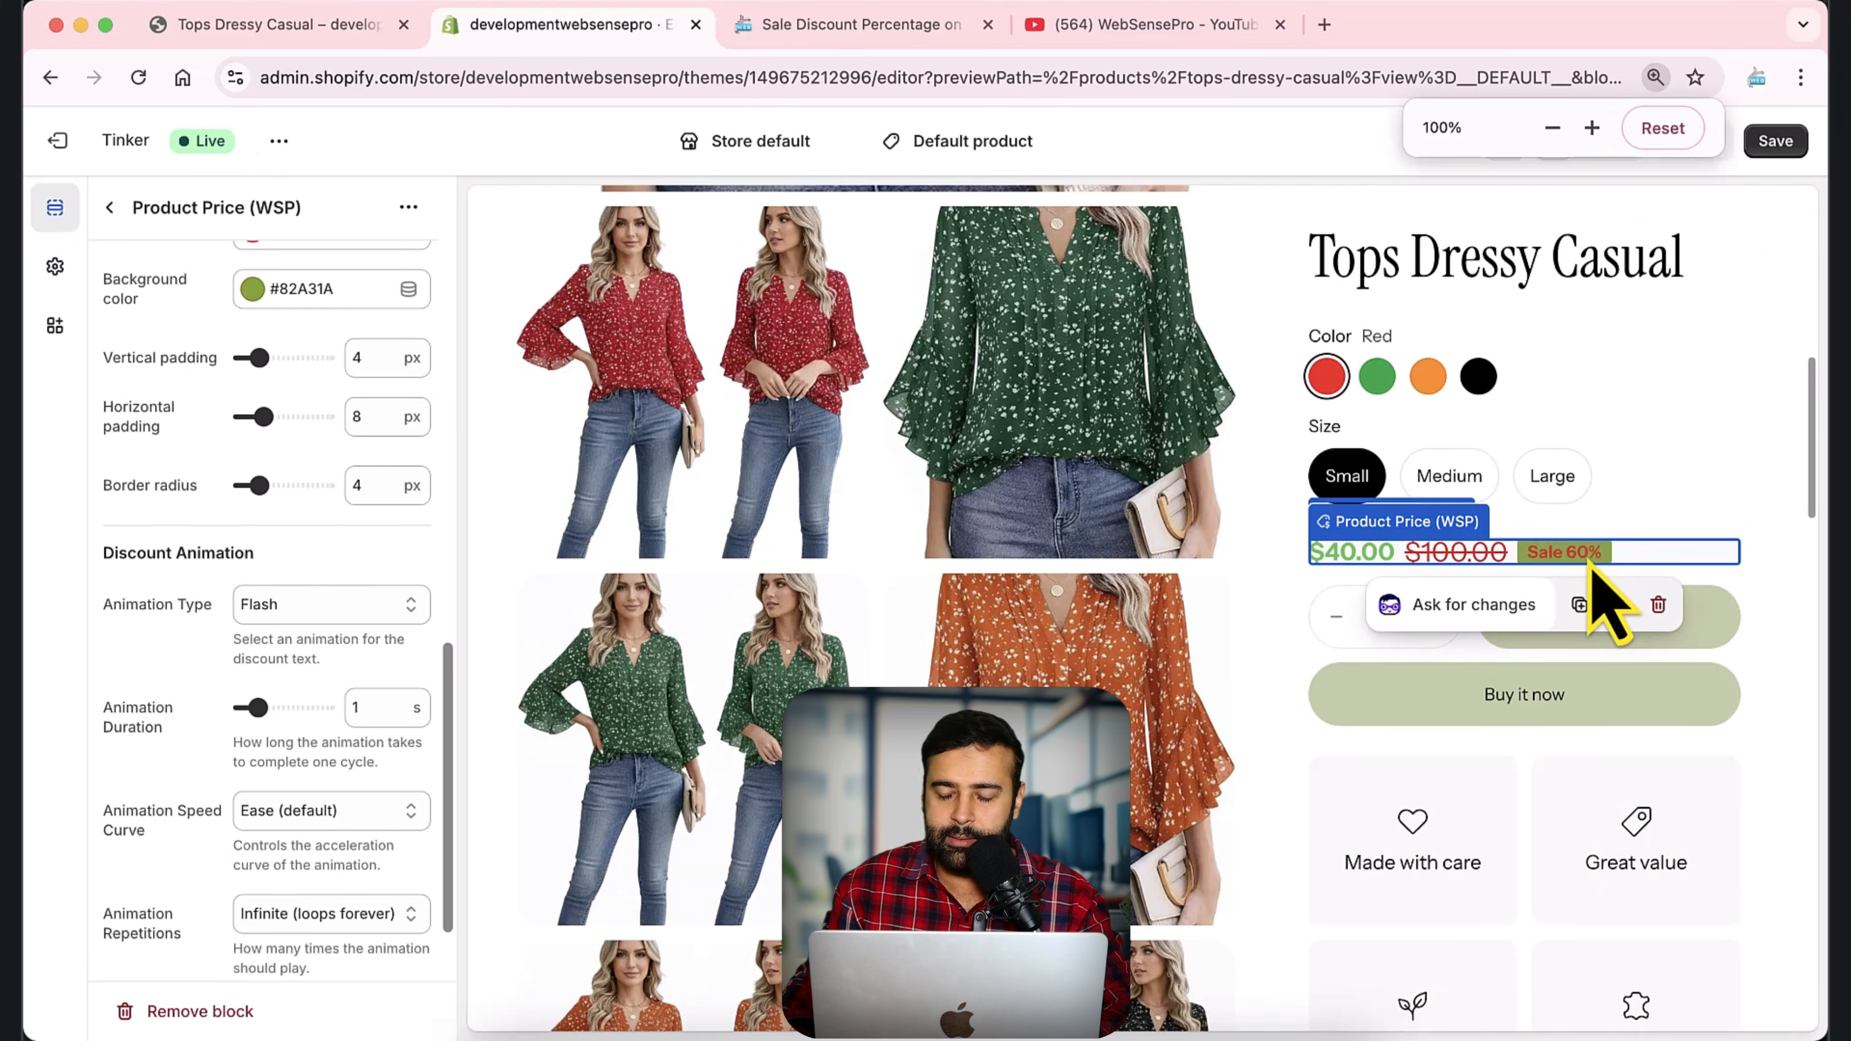
# Try the Pulse animation on the discount badge and switch the animation type to Fade In.
pyautogui.click(348, 611)
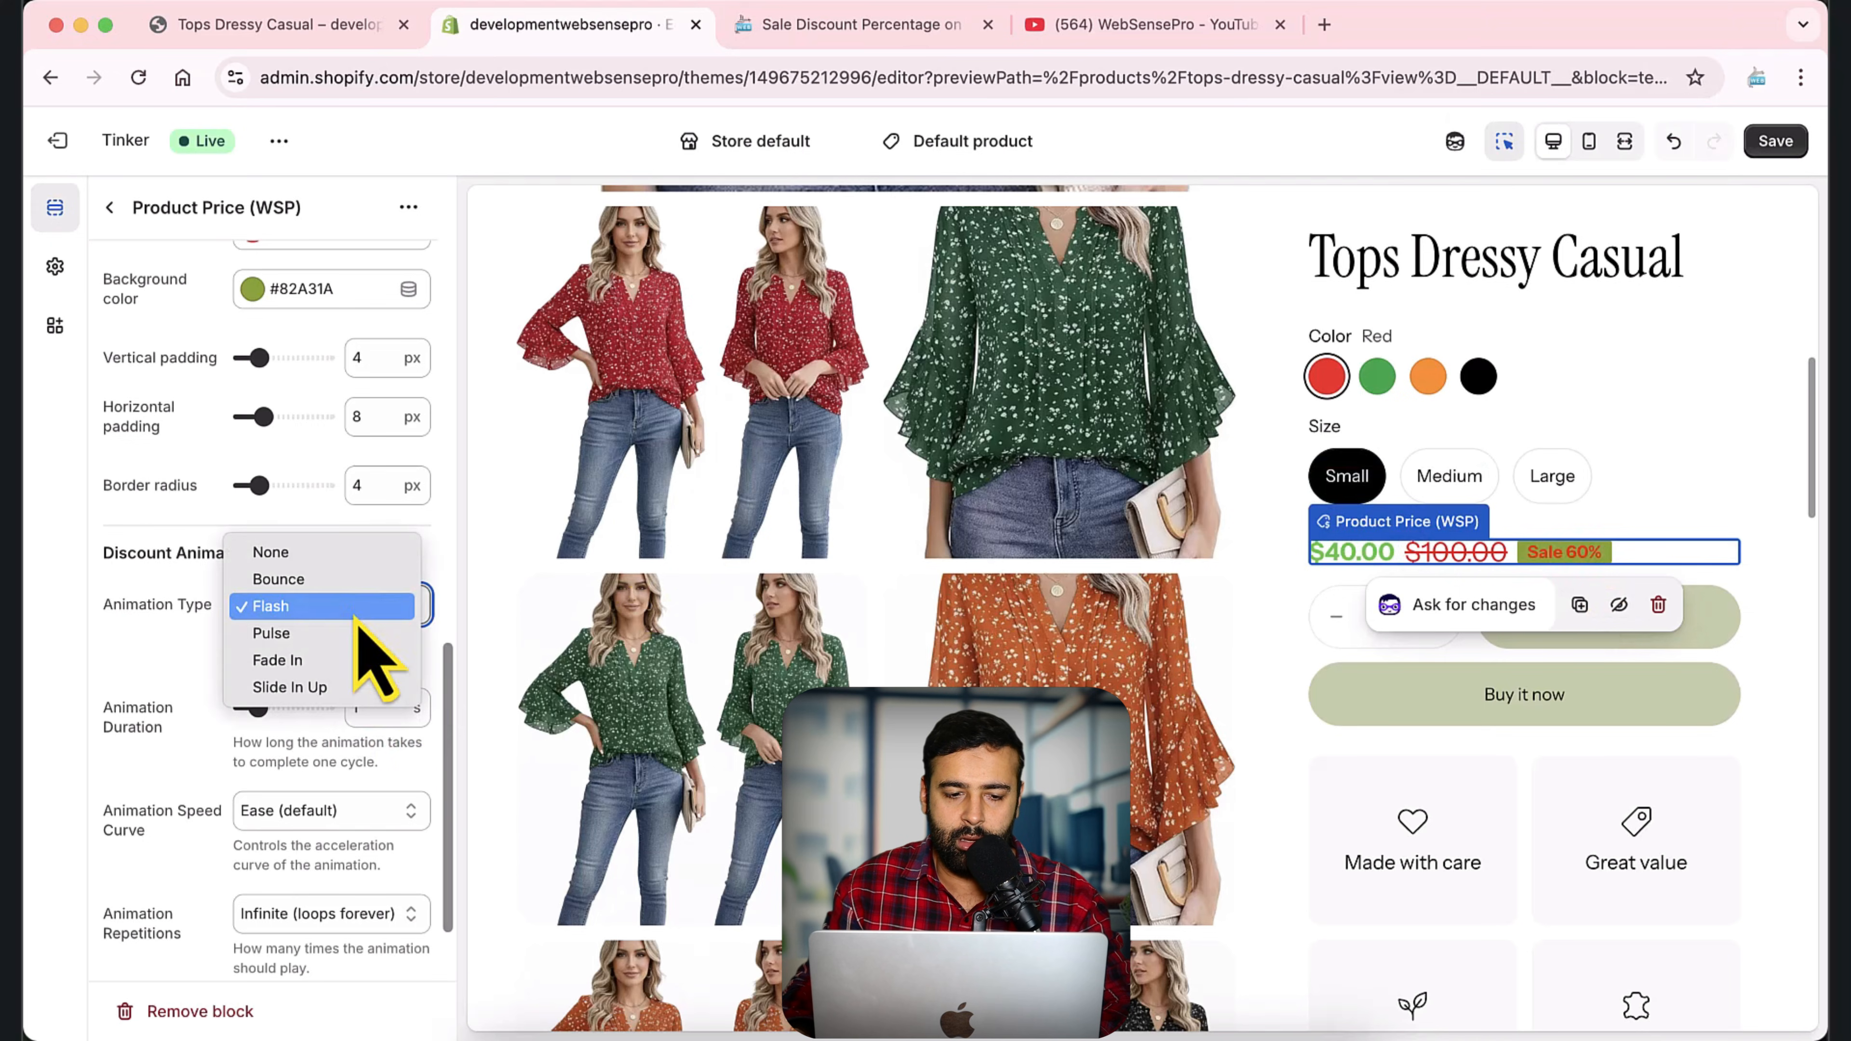
pyautogui.press('Escape')
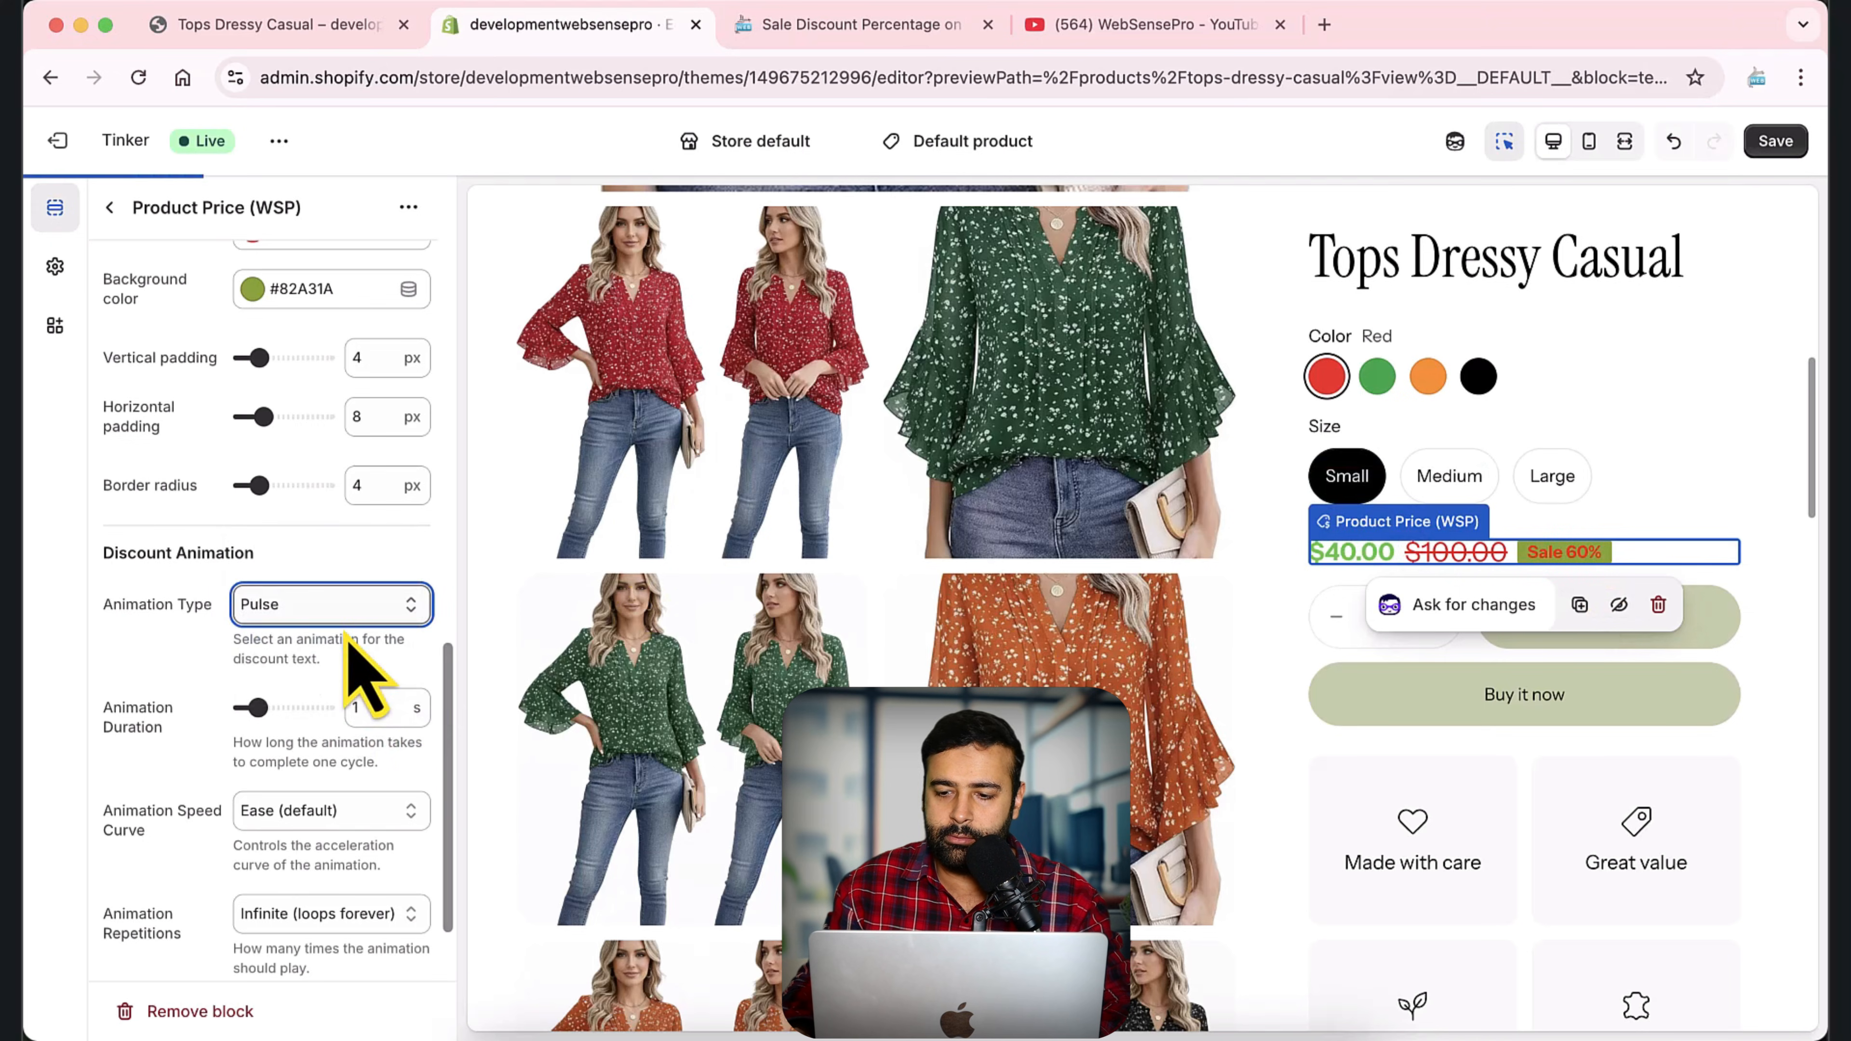
pyautogui.click(356, 606)
pyautogui.click(332, 629)
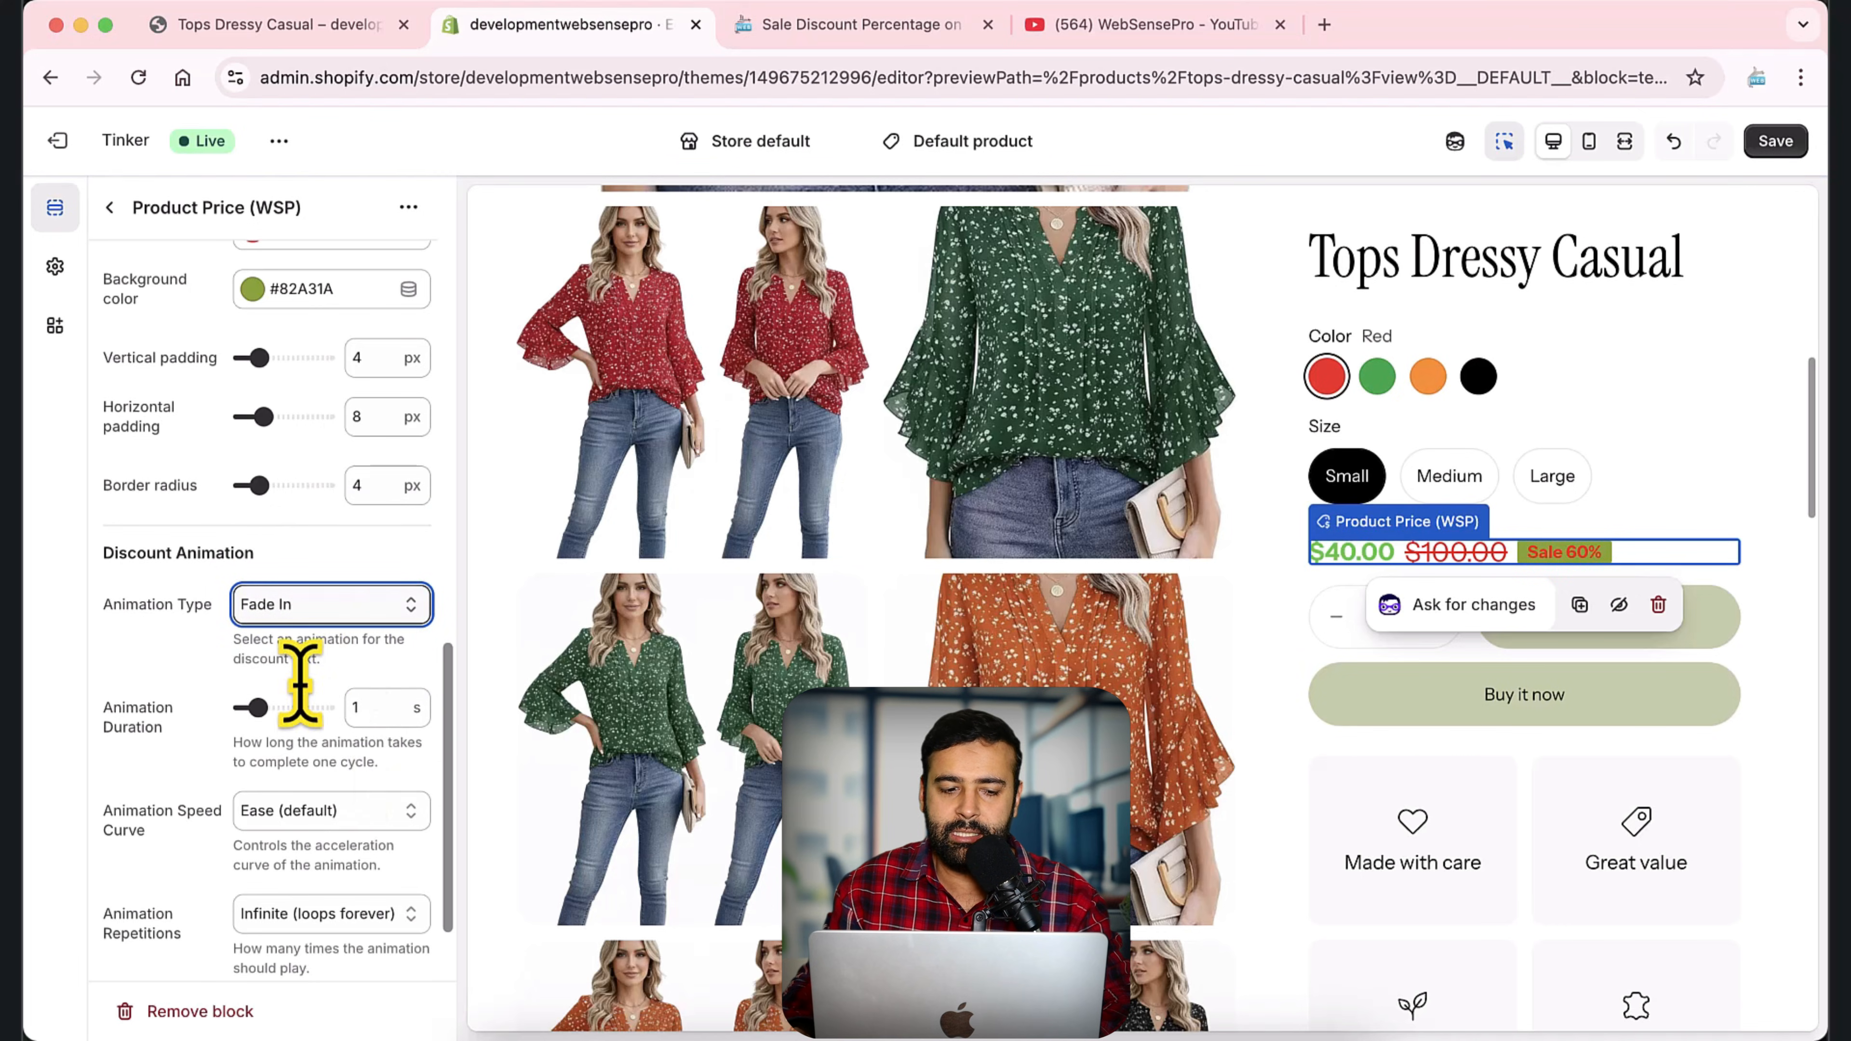
# Review the discount badge's animation repetition choices and the rest of the Product Price (WSP) block's settings.
pyautogui.scroll(-3, 331, 641)
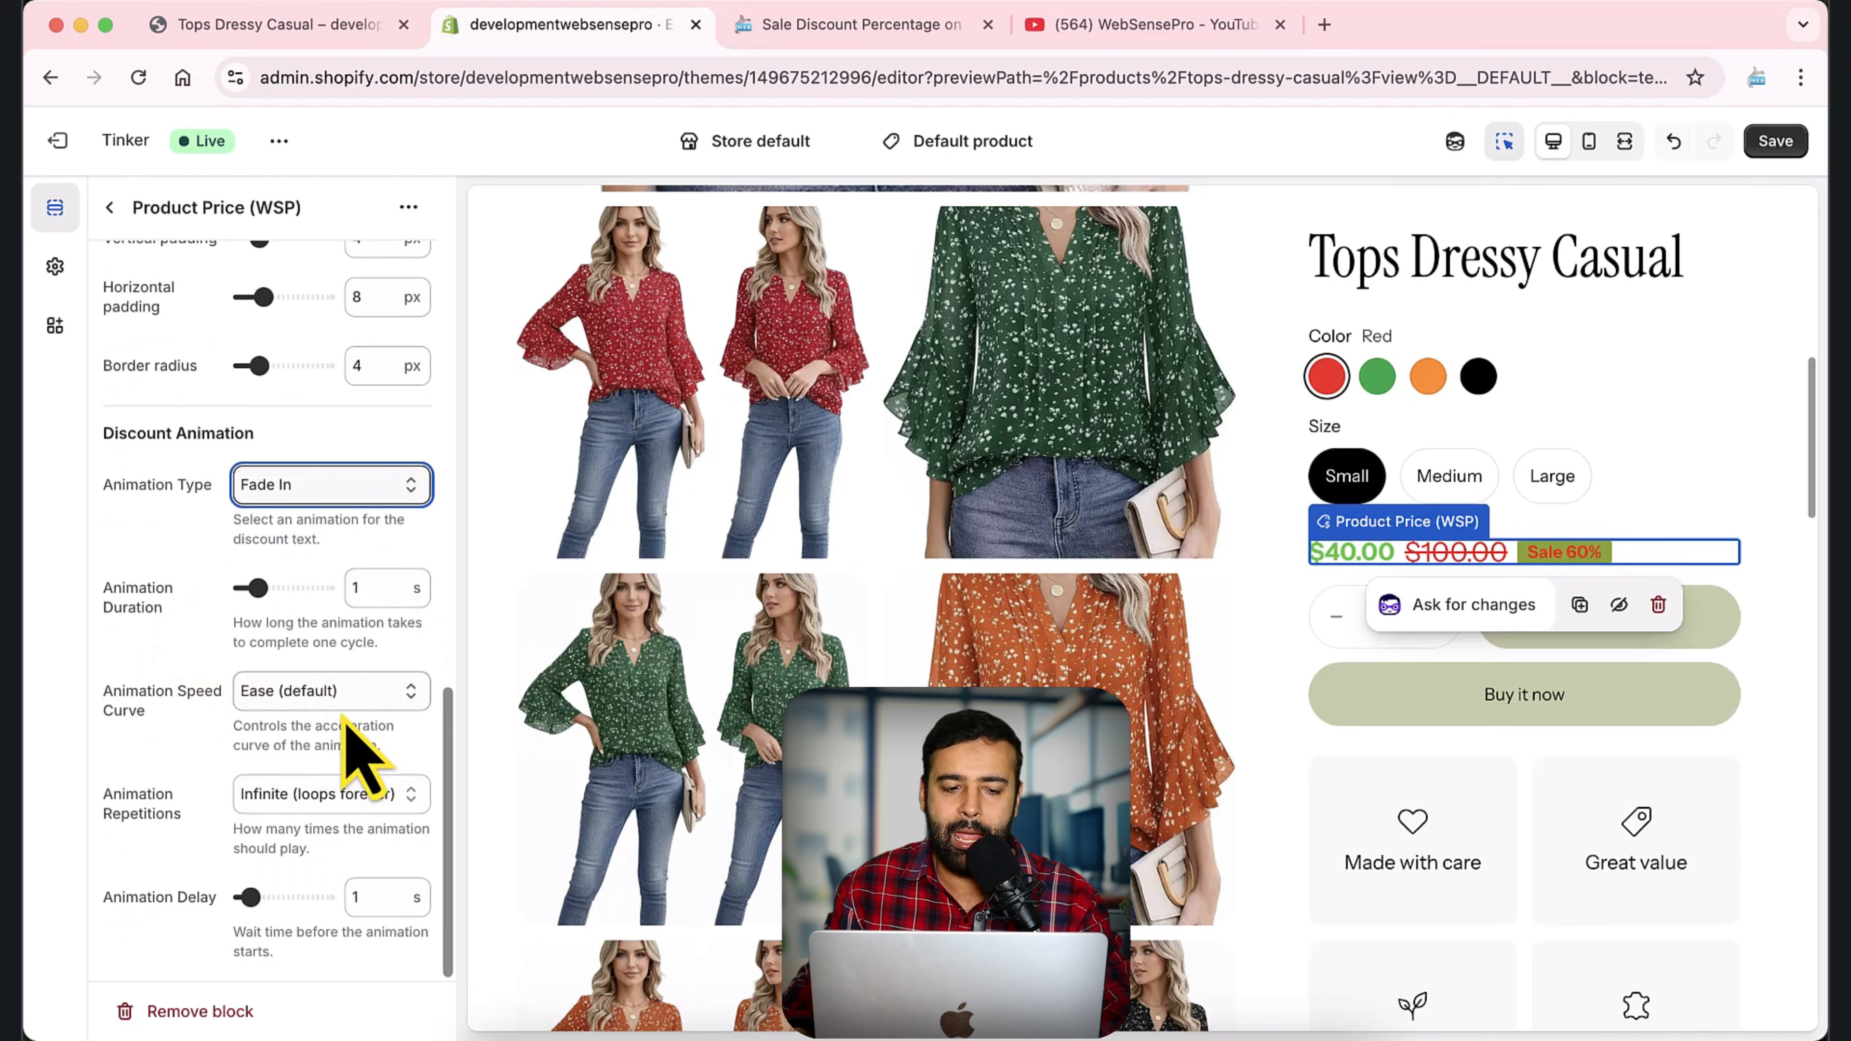
pyautogui.click(333, 803)
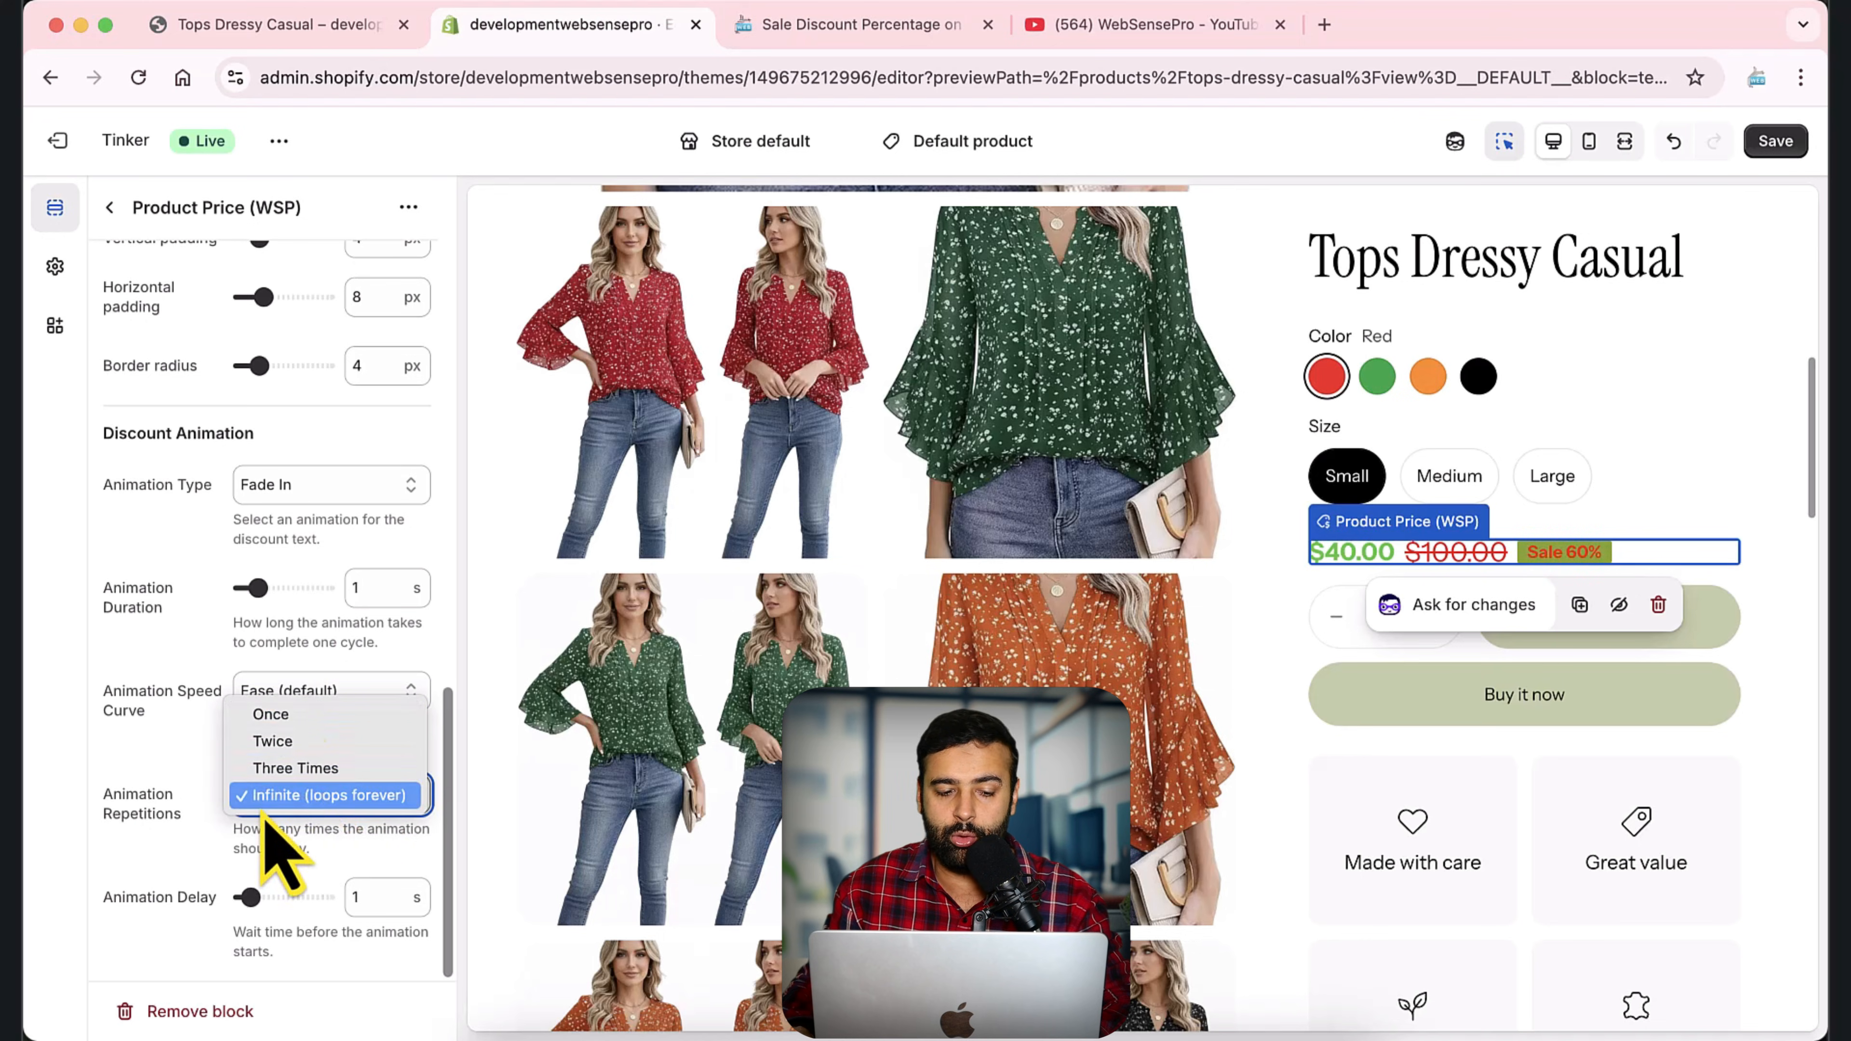
pyautogui.click(174, 736)
pyautogui.scroll(15, 211, 802)
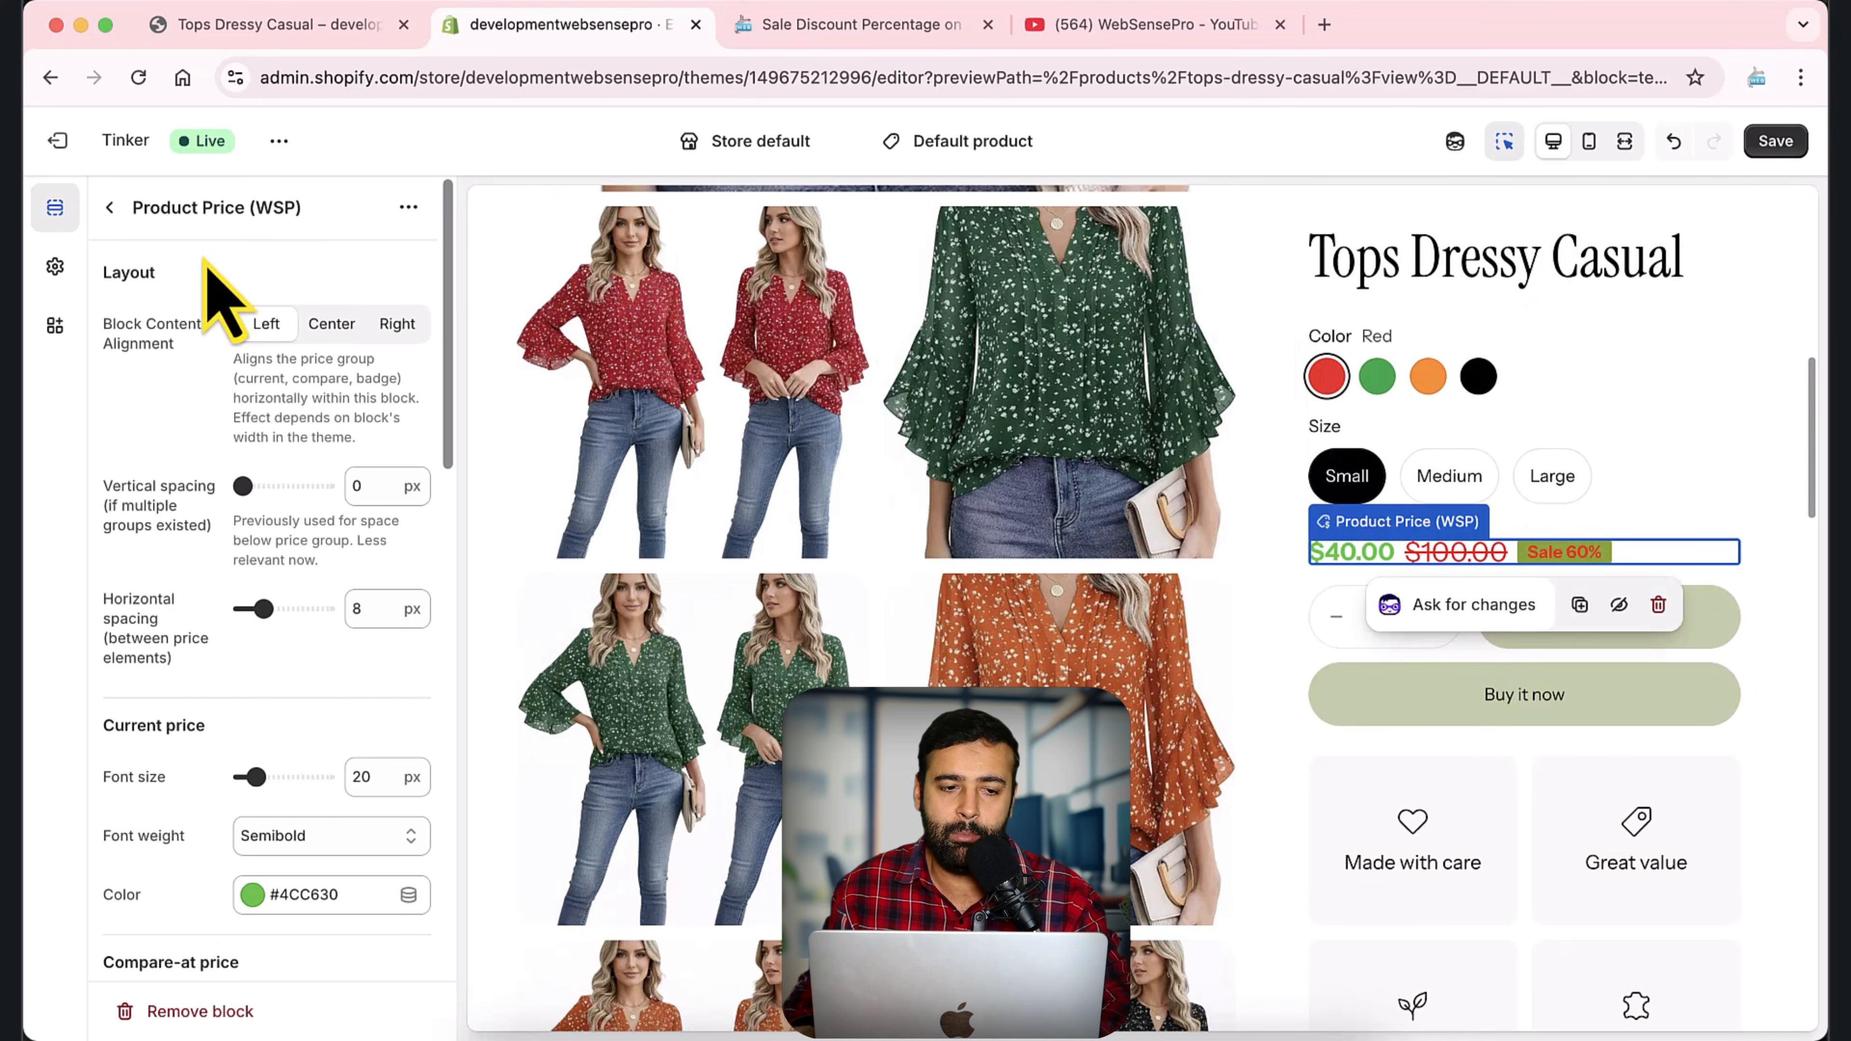
# Switch to the WebSensePro blog article on showing the sale discount percentage and highlight its full web address.
pyautogui.click(783, 25)
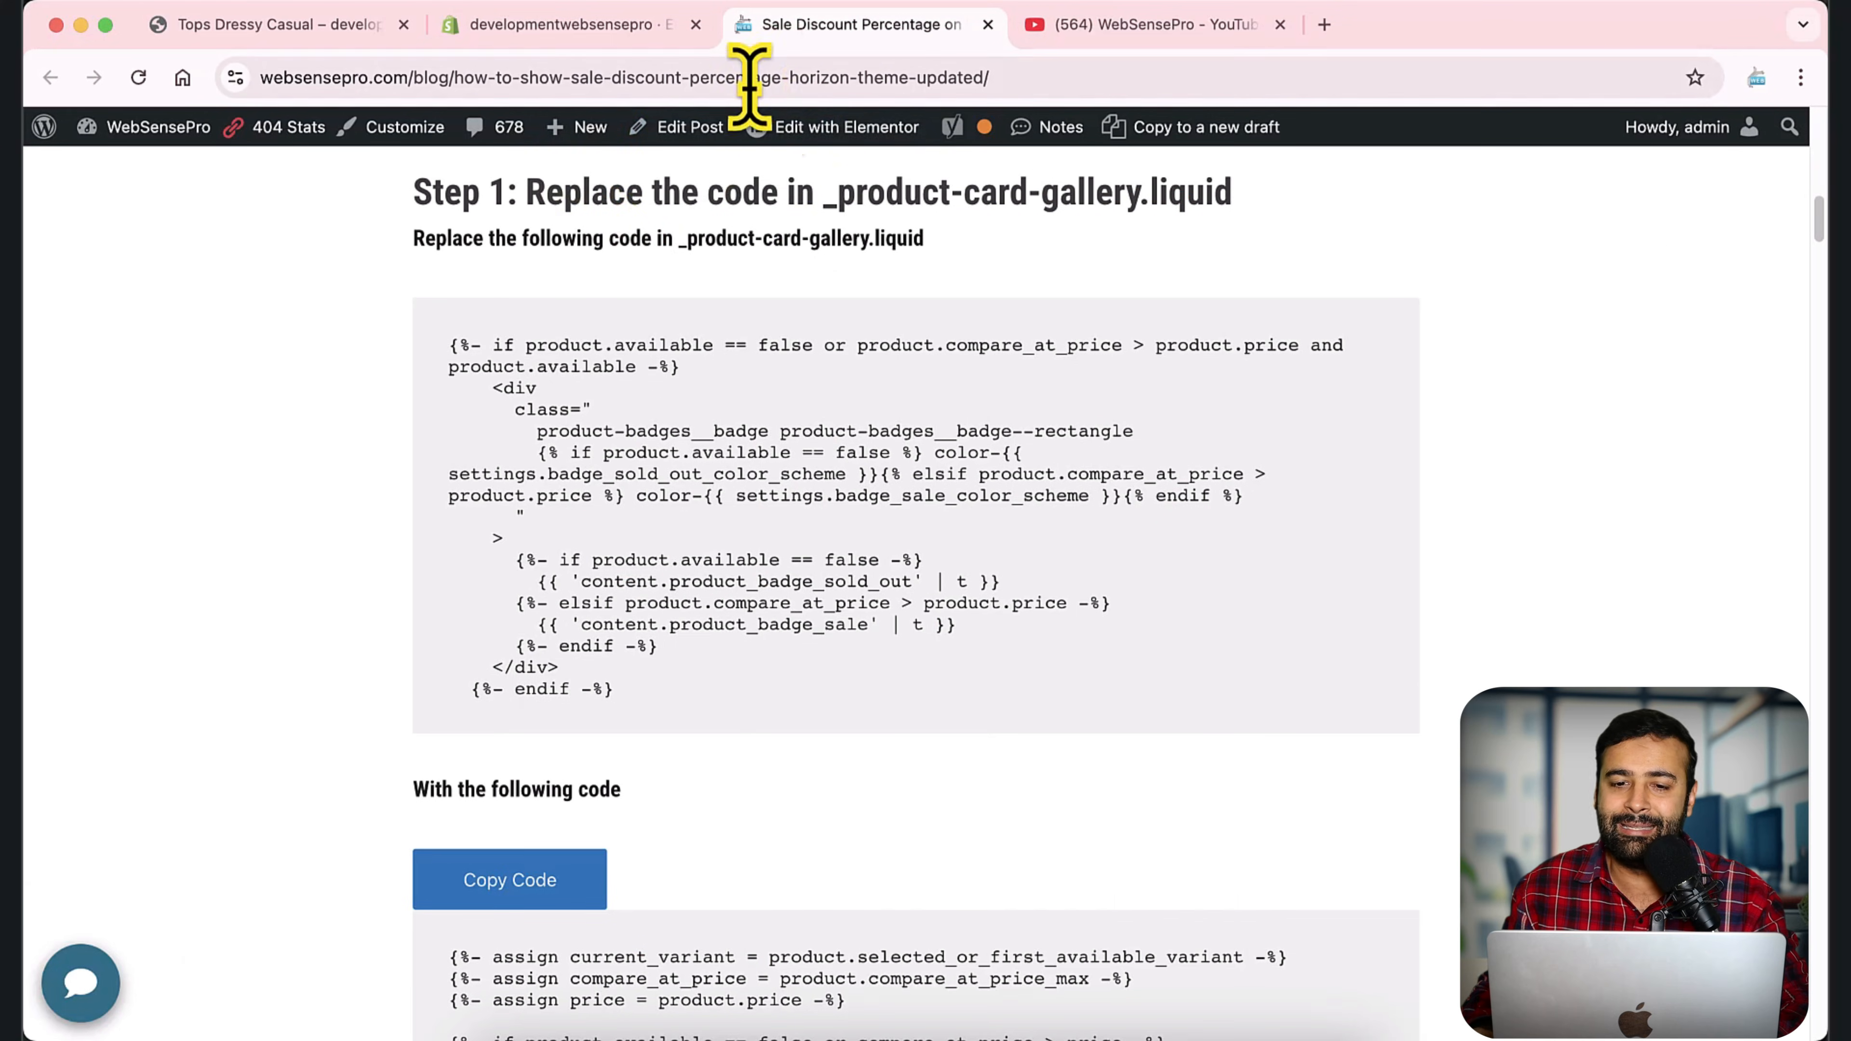
pyautogui.click(1091, 80)
pyautogui.moveTo(1116, 78); pyautogui.dragTo(751, 77)
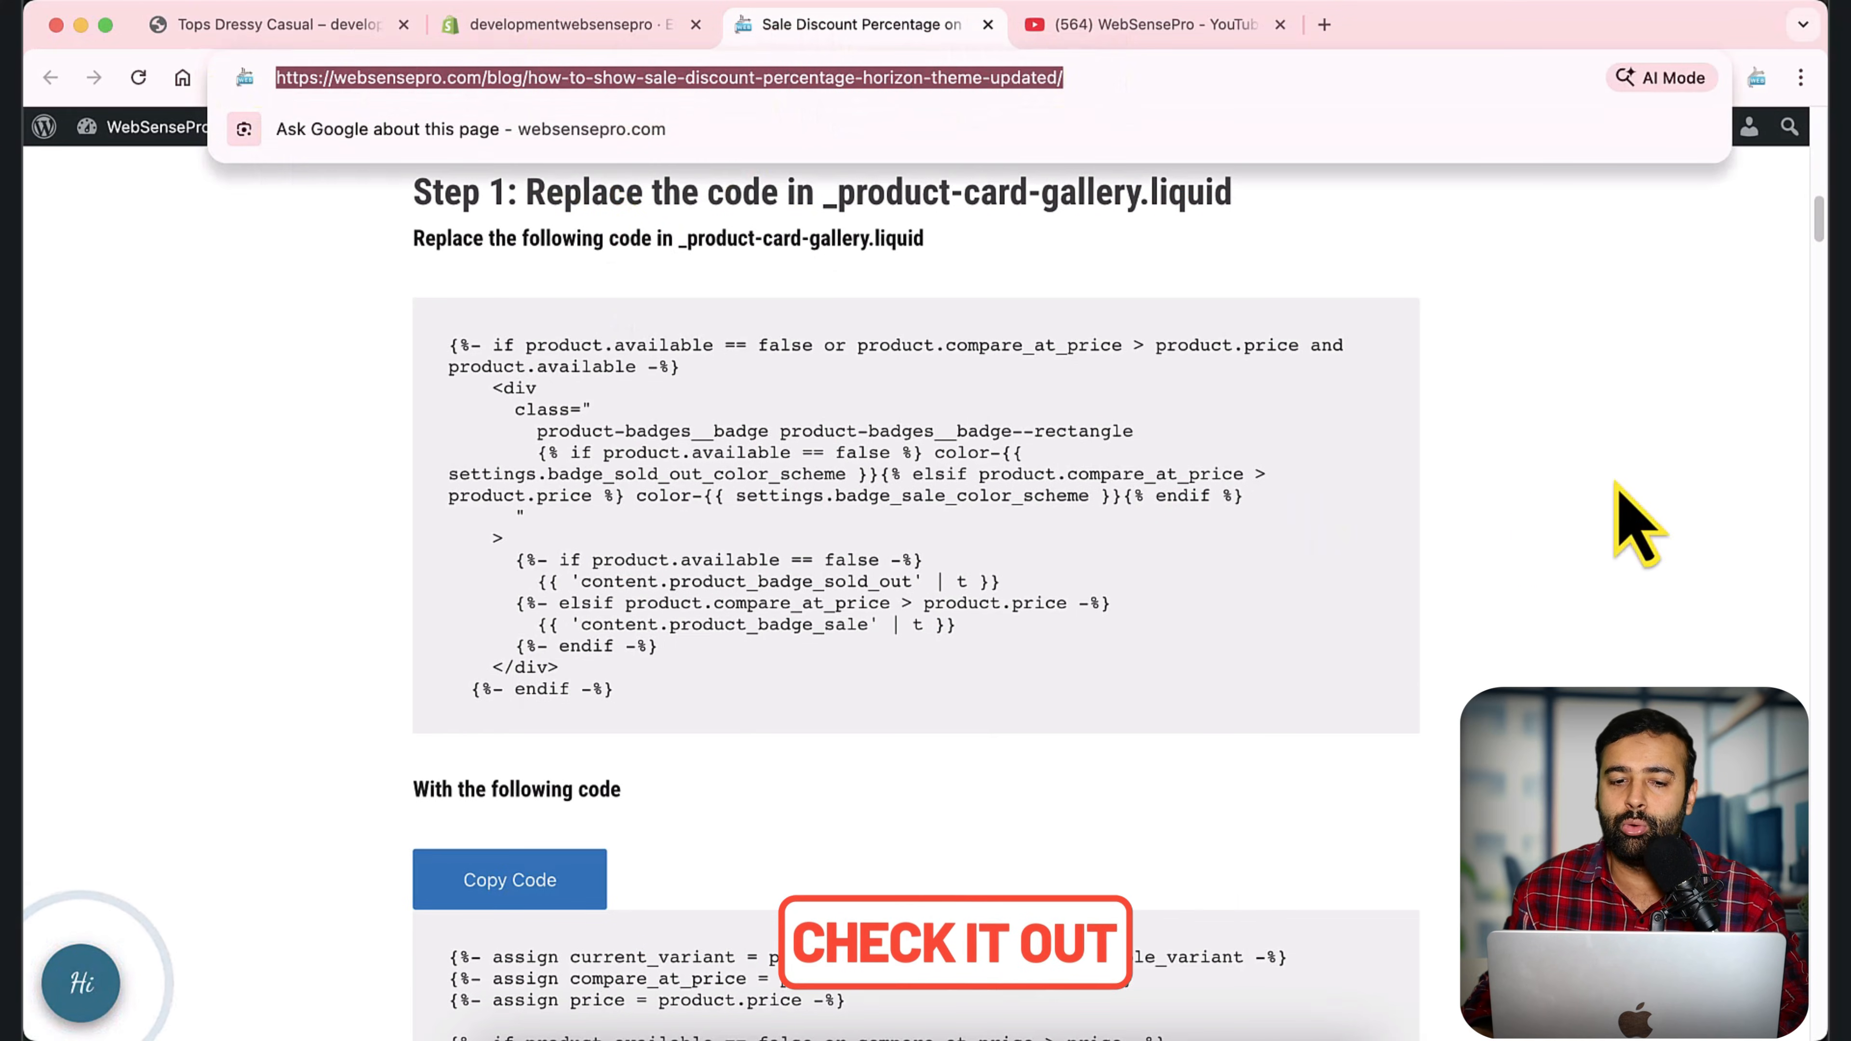
pyautogui.scroll(1, 1458, 539)
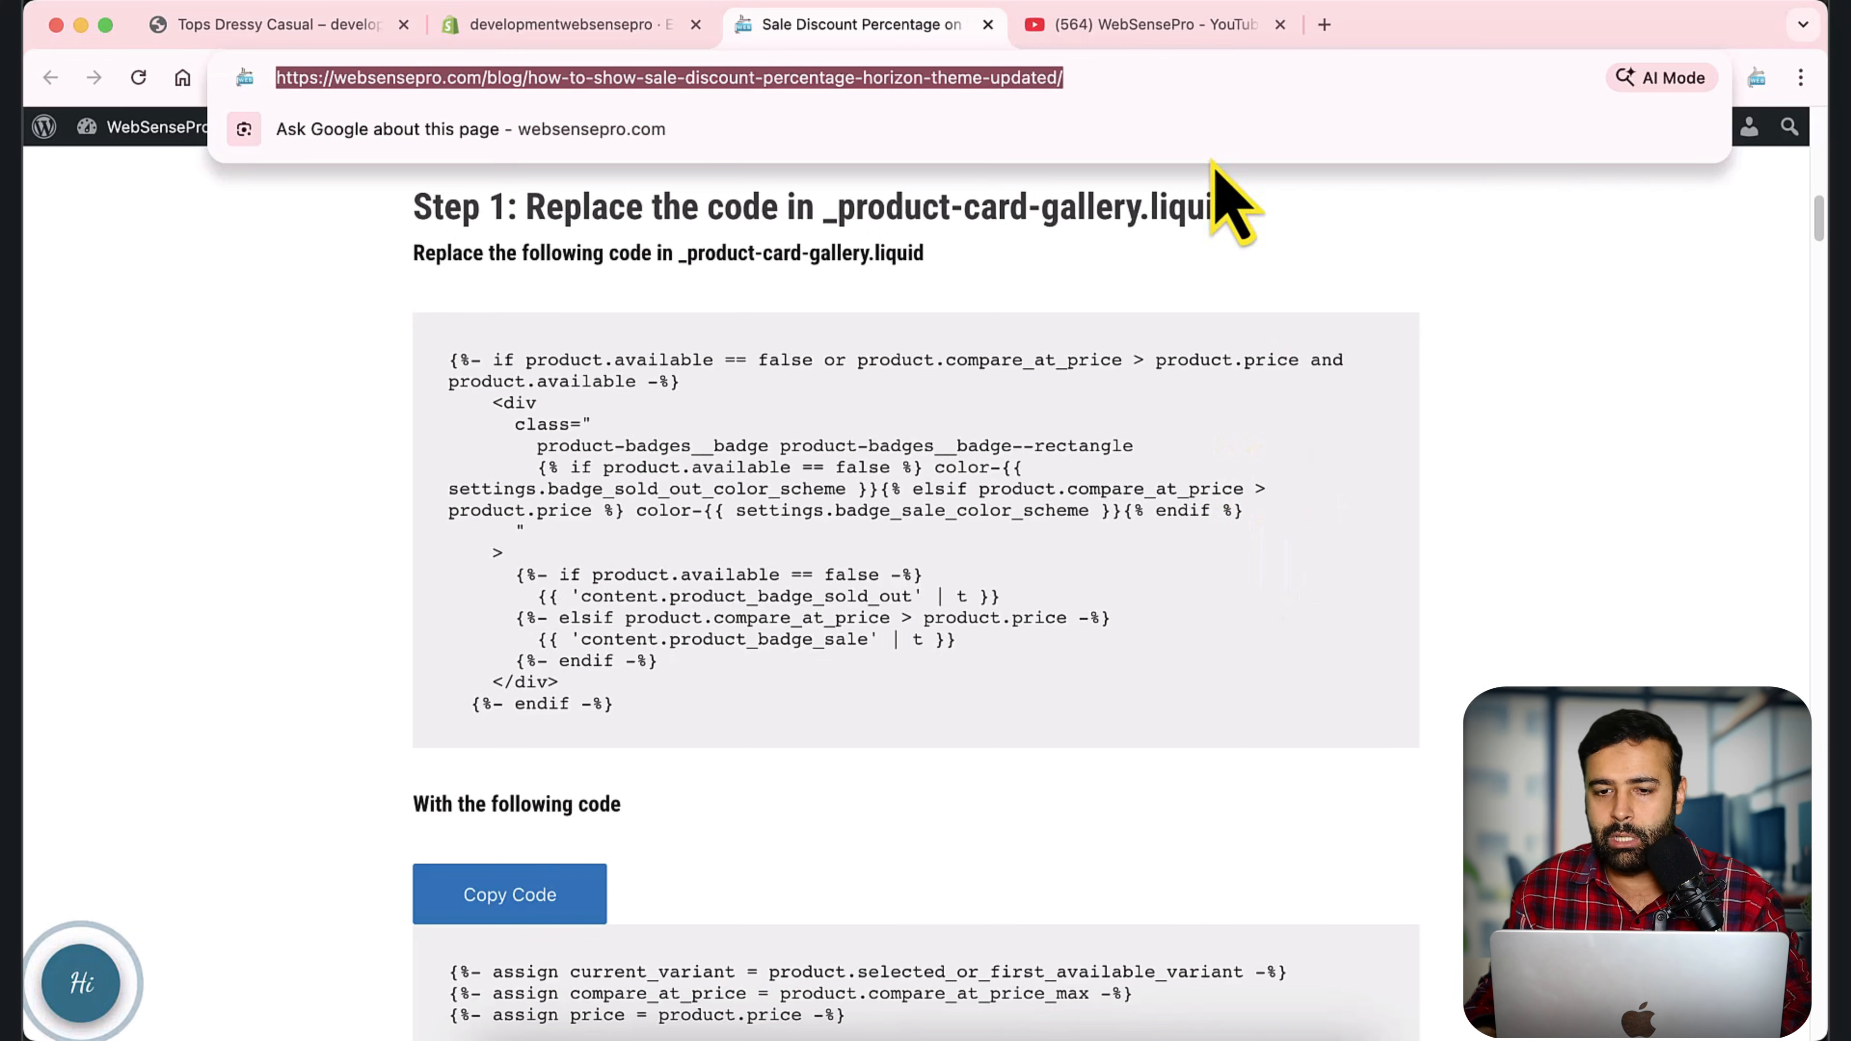
# Switch to YouTube and look through the WebSensePro channel's search results for "discount percentage".
pyautogui.click(1195, 37)
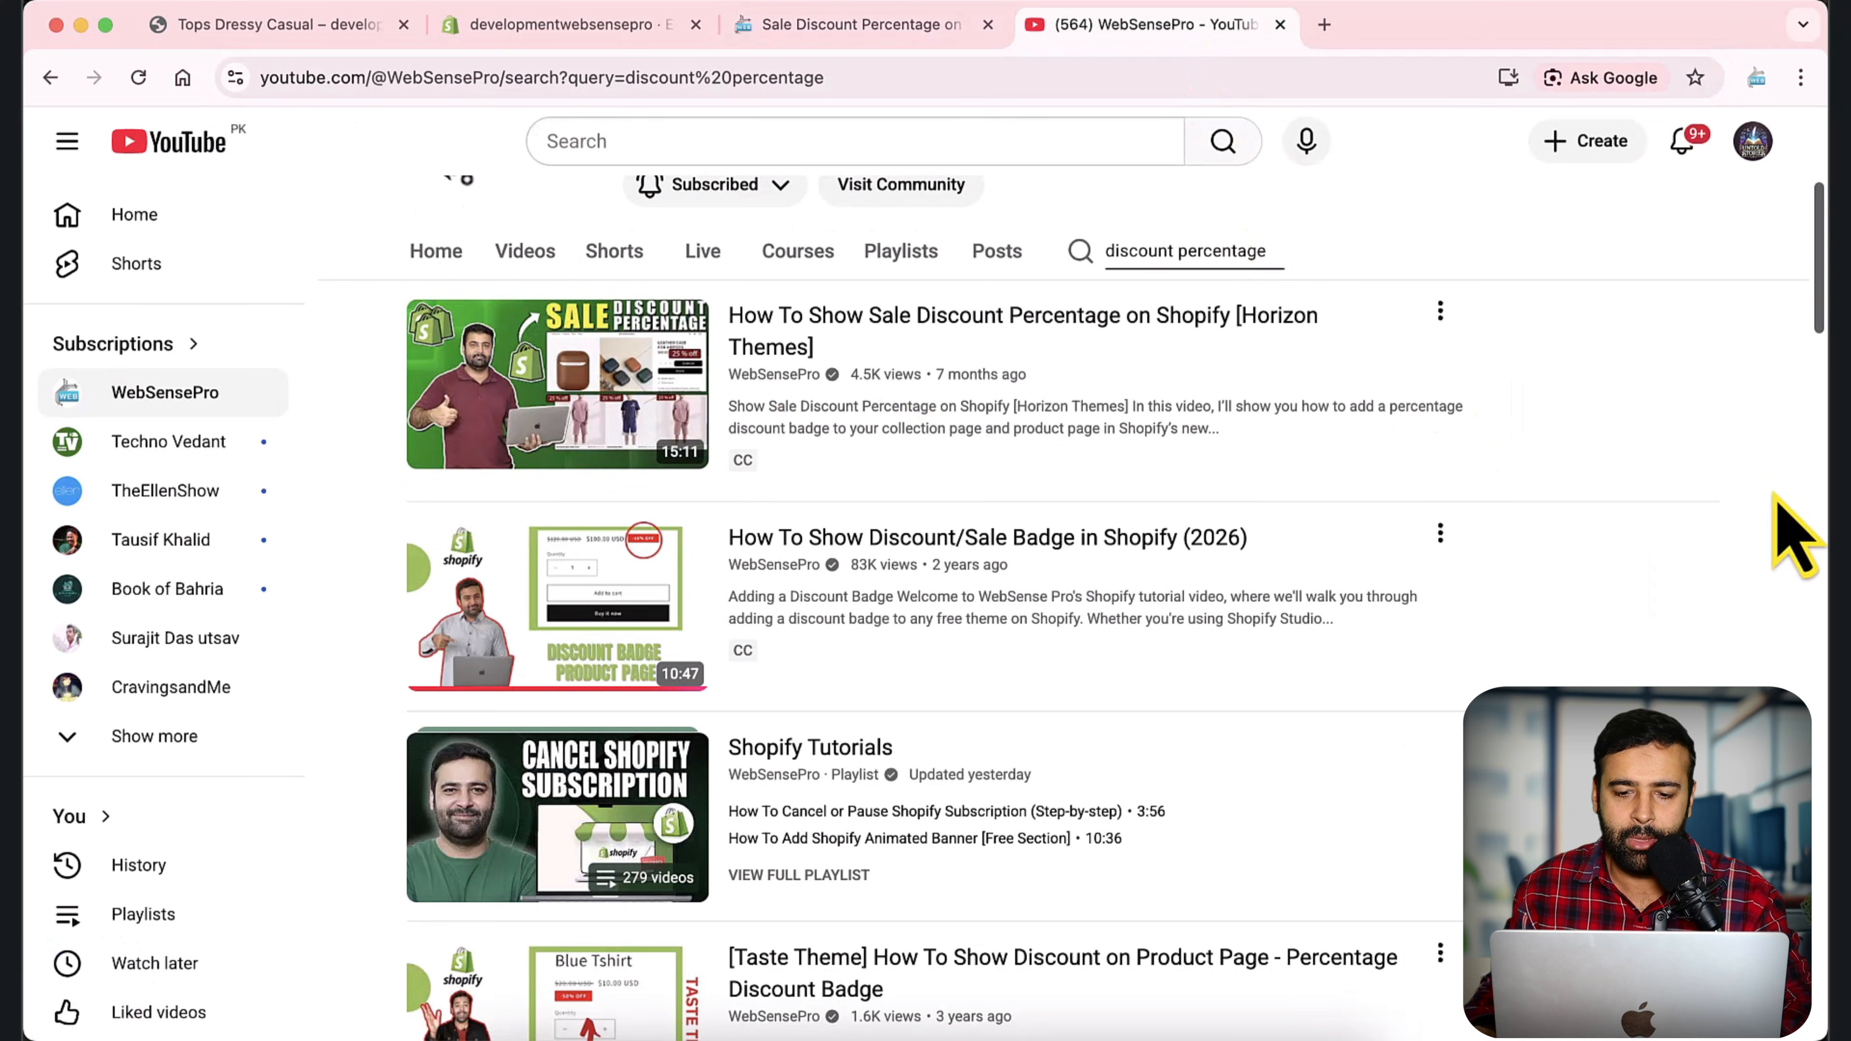
pyautogui.scroll(-2, 984, 510)
pyautogui.scroll(-3, 942, 661)
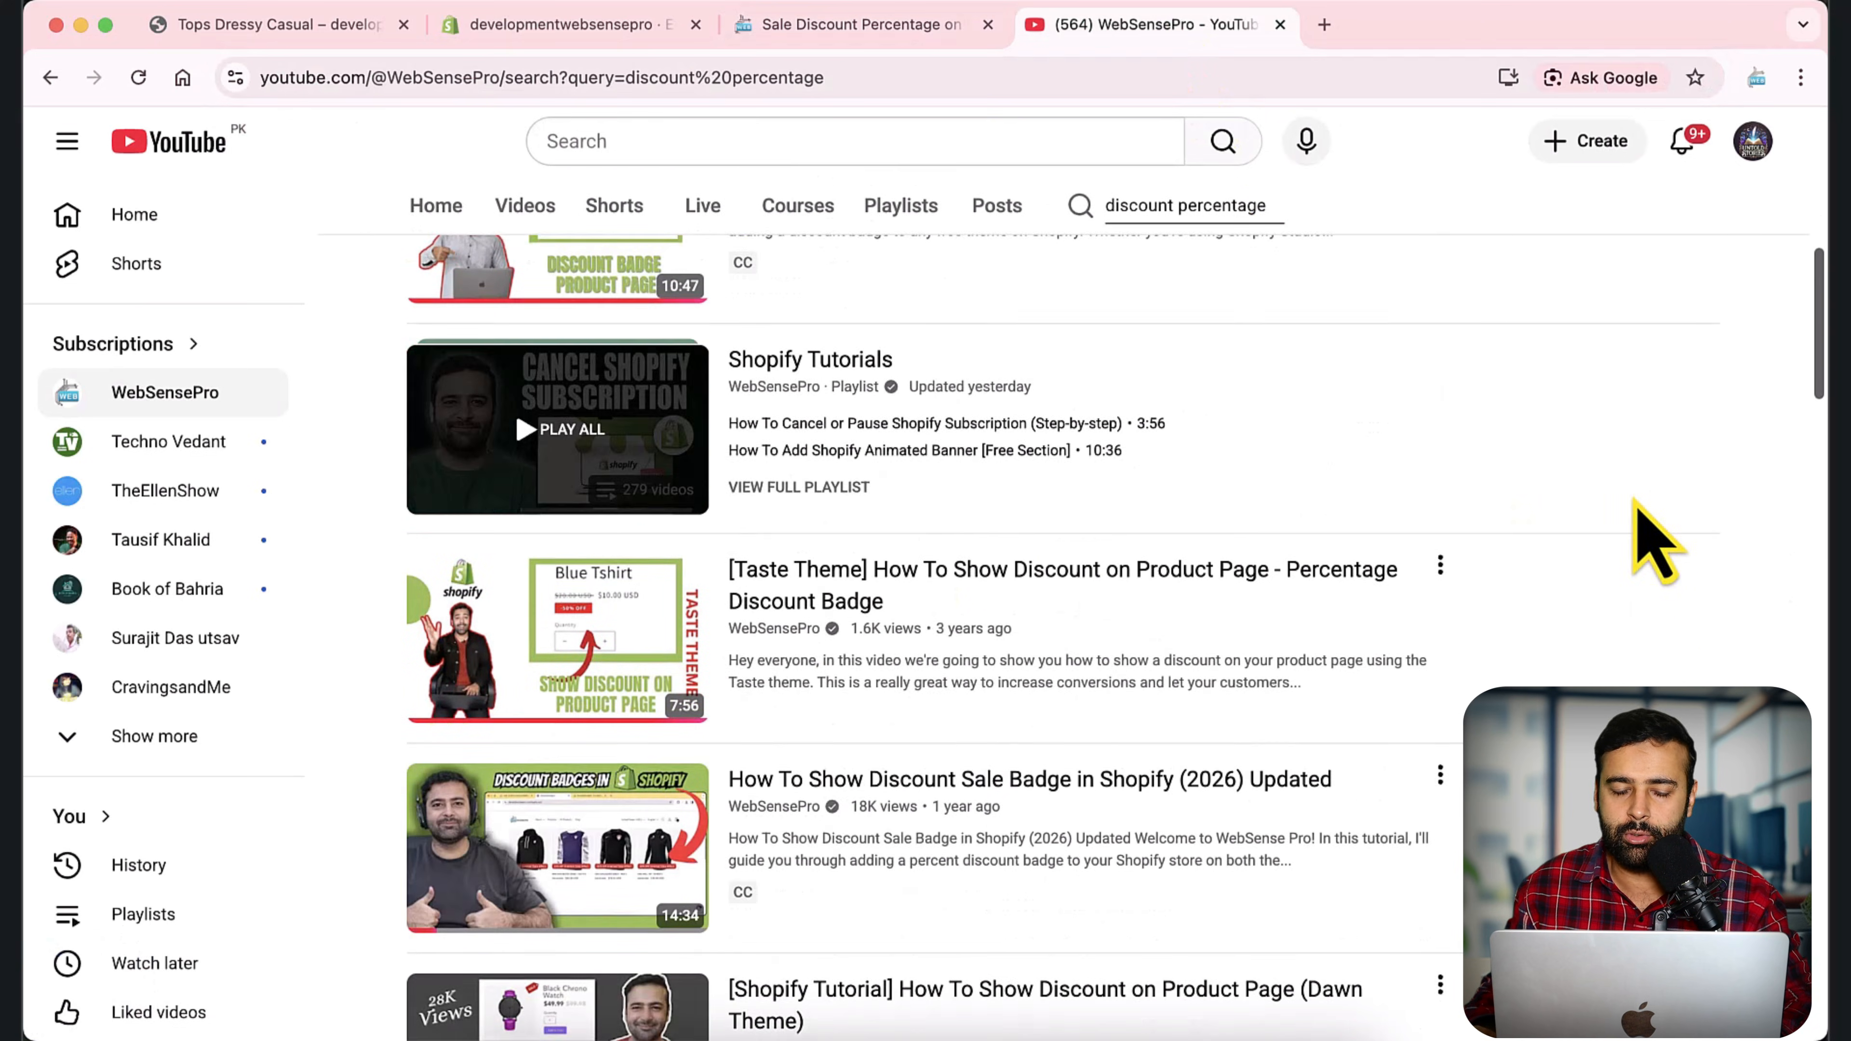
pyautogui.scroll(-3, 1640, 558)
pyautogui.scroll(-2, 1592, 571)
pyautogui.scroll(2, 1575, 584)
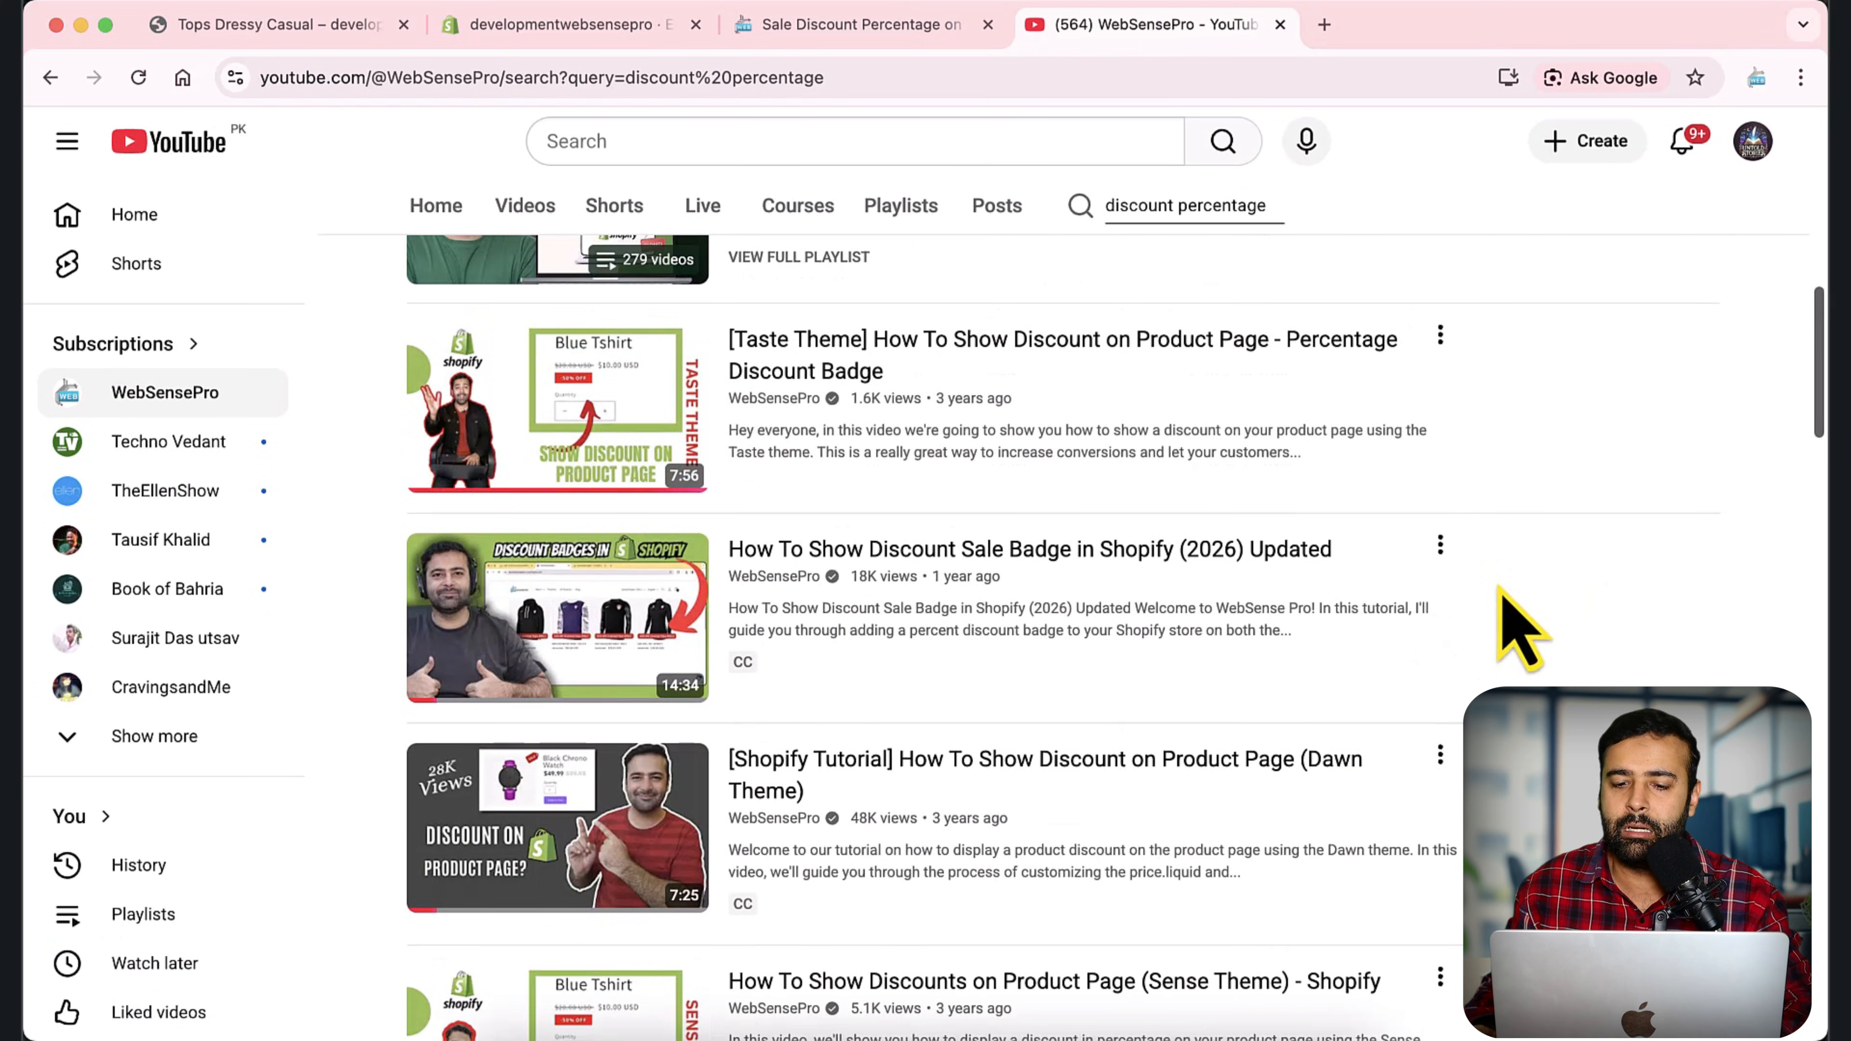
# Return to Shopify, exit the theme editor to the themes overview, and add the Horizon theme by Shopify to the theme library.
pyautogui.click(631, 25)
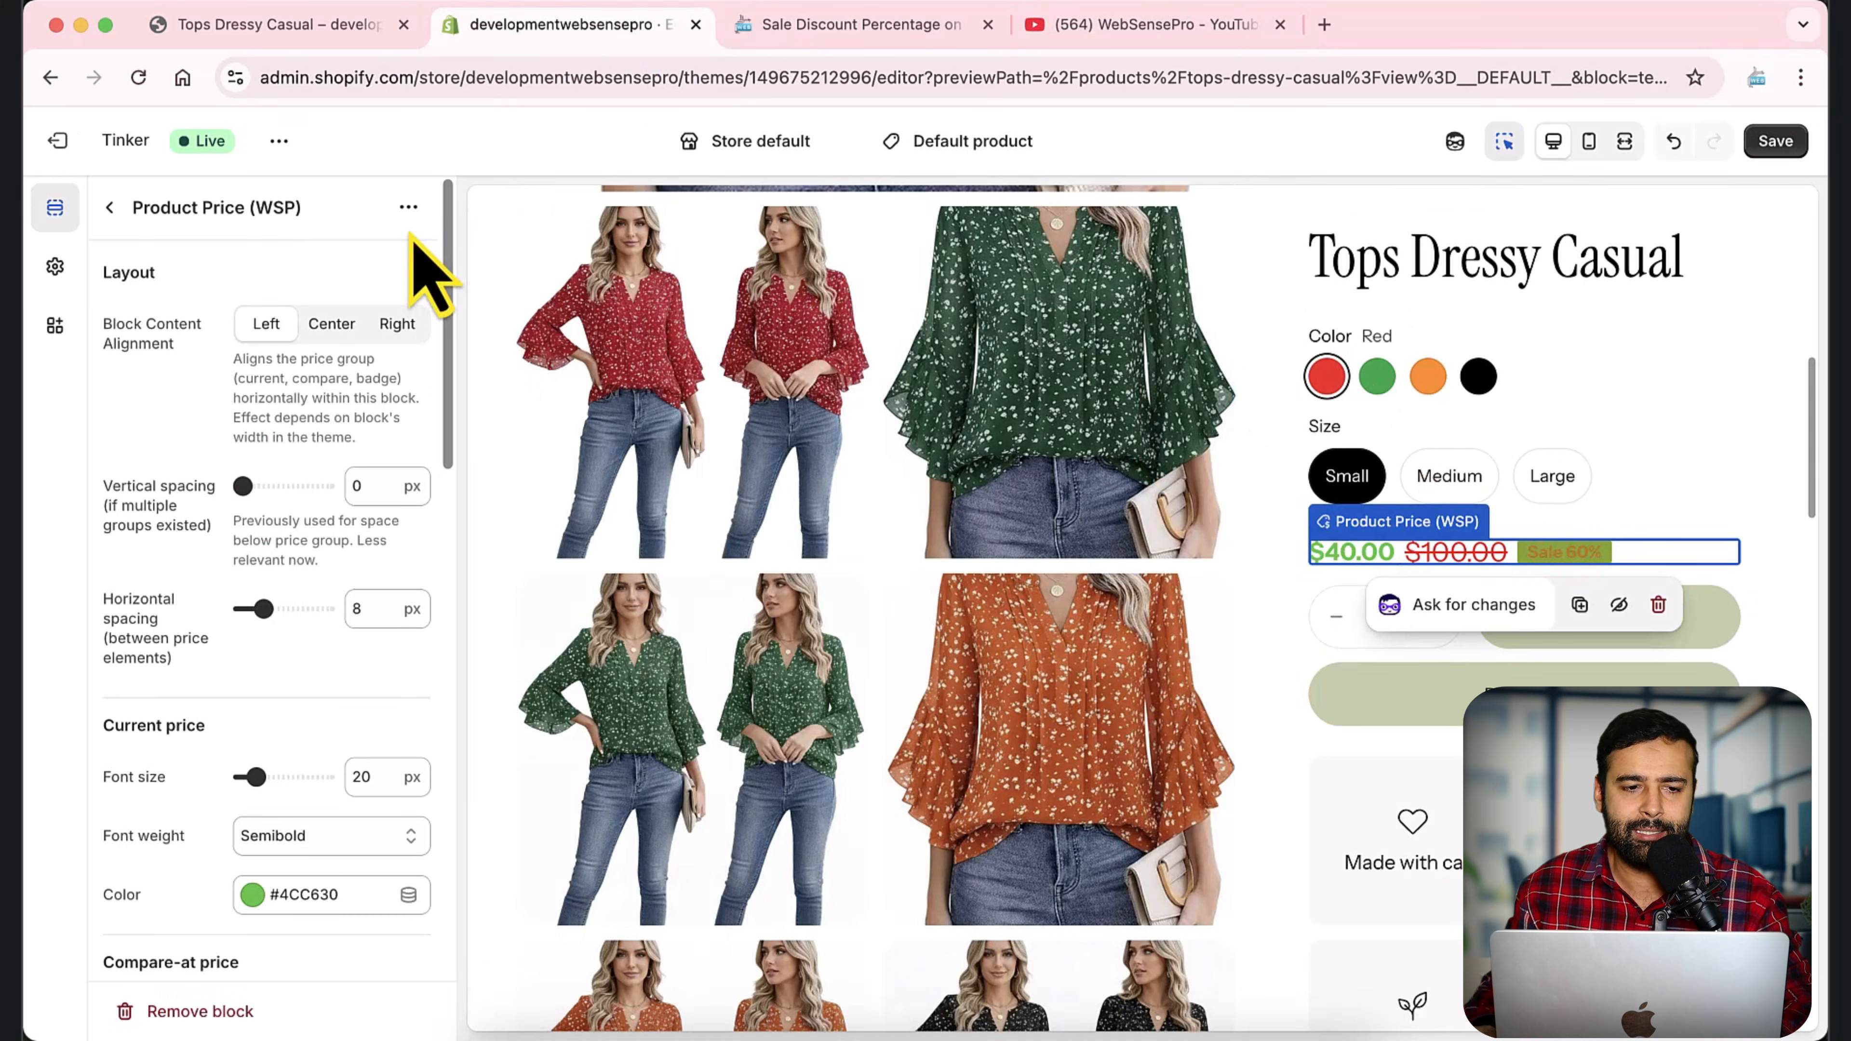
pyautogui.click(58, 146)
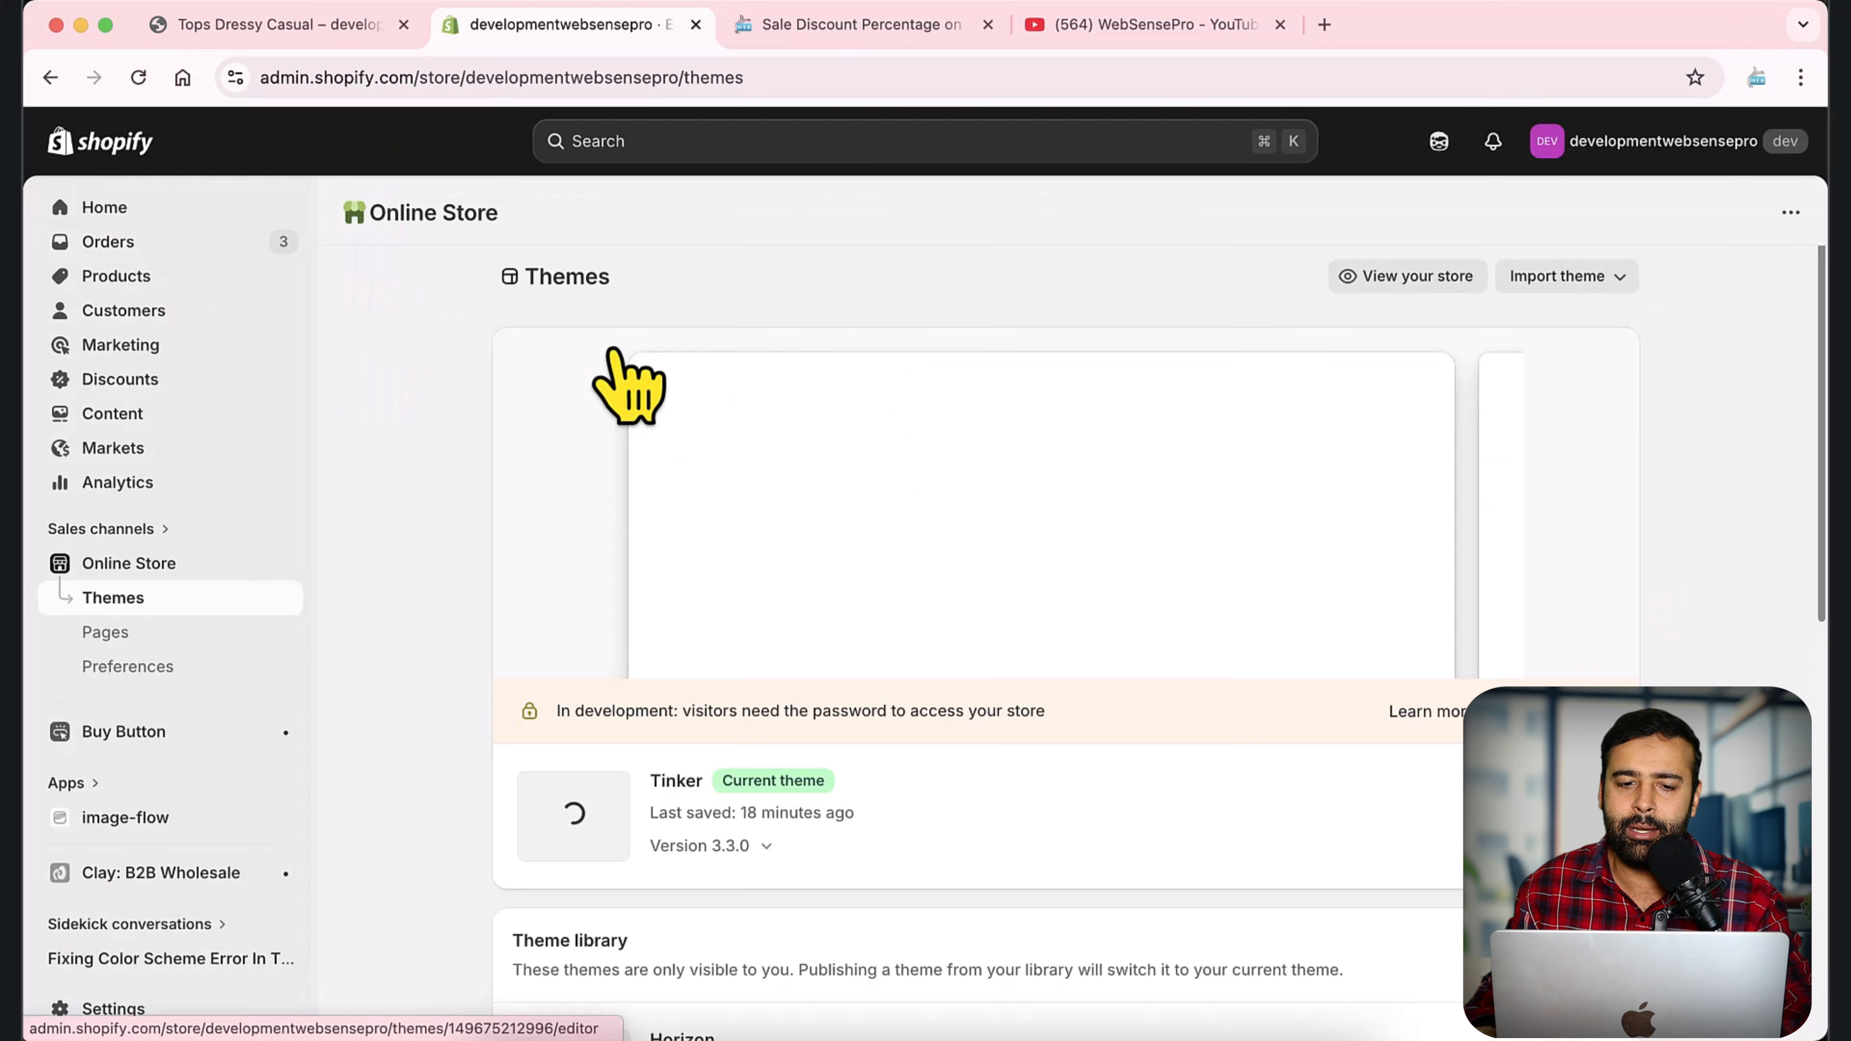
pyautogui.scroll(-6, 1705, 423)
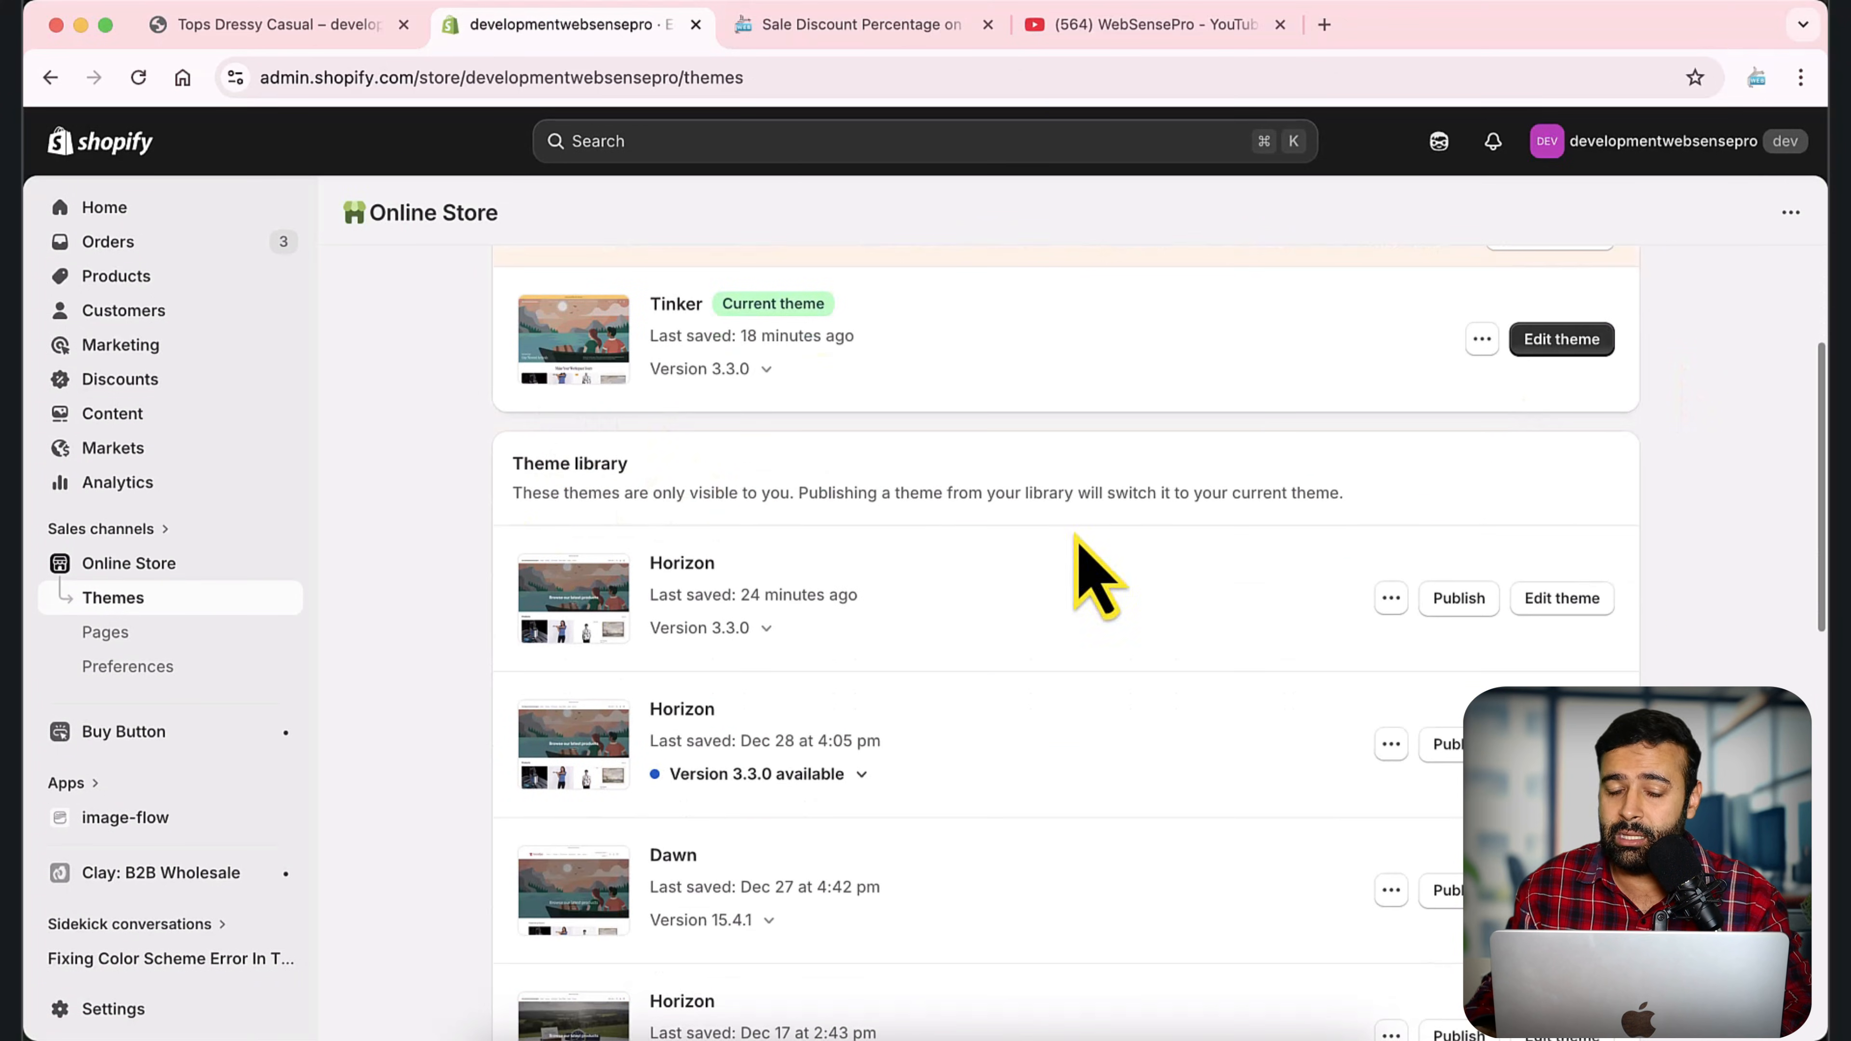
pyautogui.scroll(-10, 1673, 488)
pyautogui.scroll(8, 1669, 537)
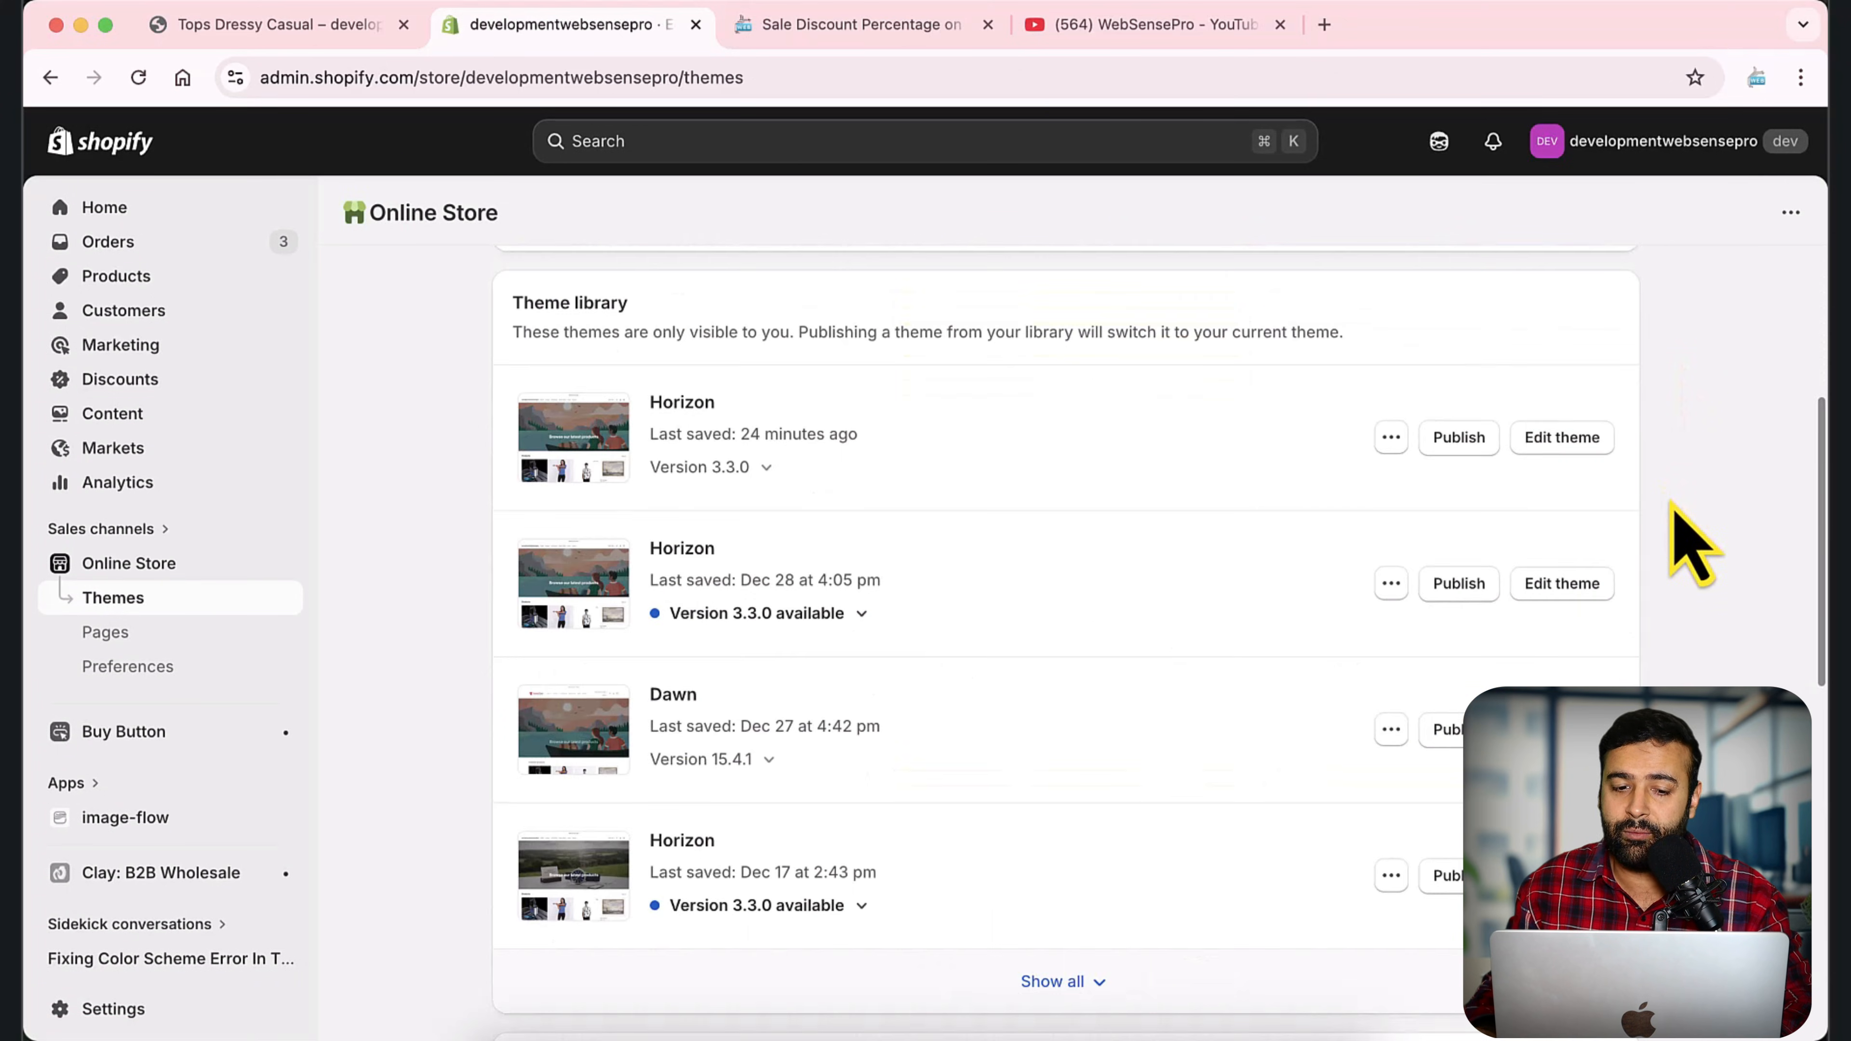
pyautogui.scroll(-10, 1760, 504)
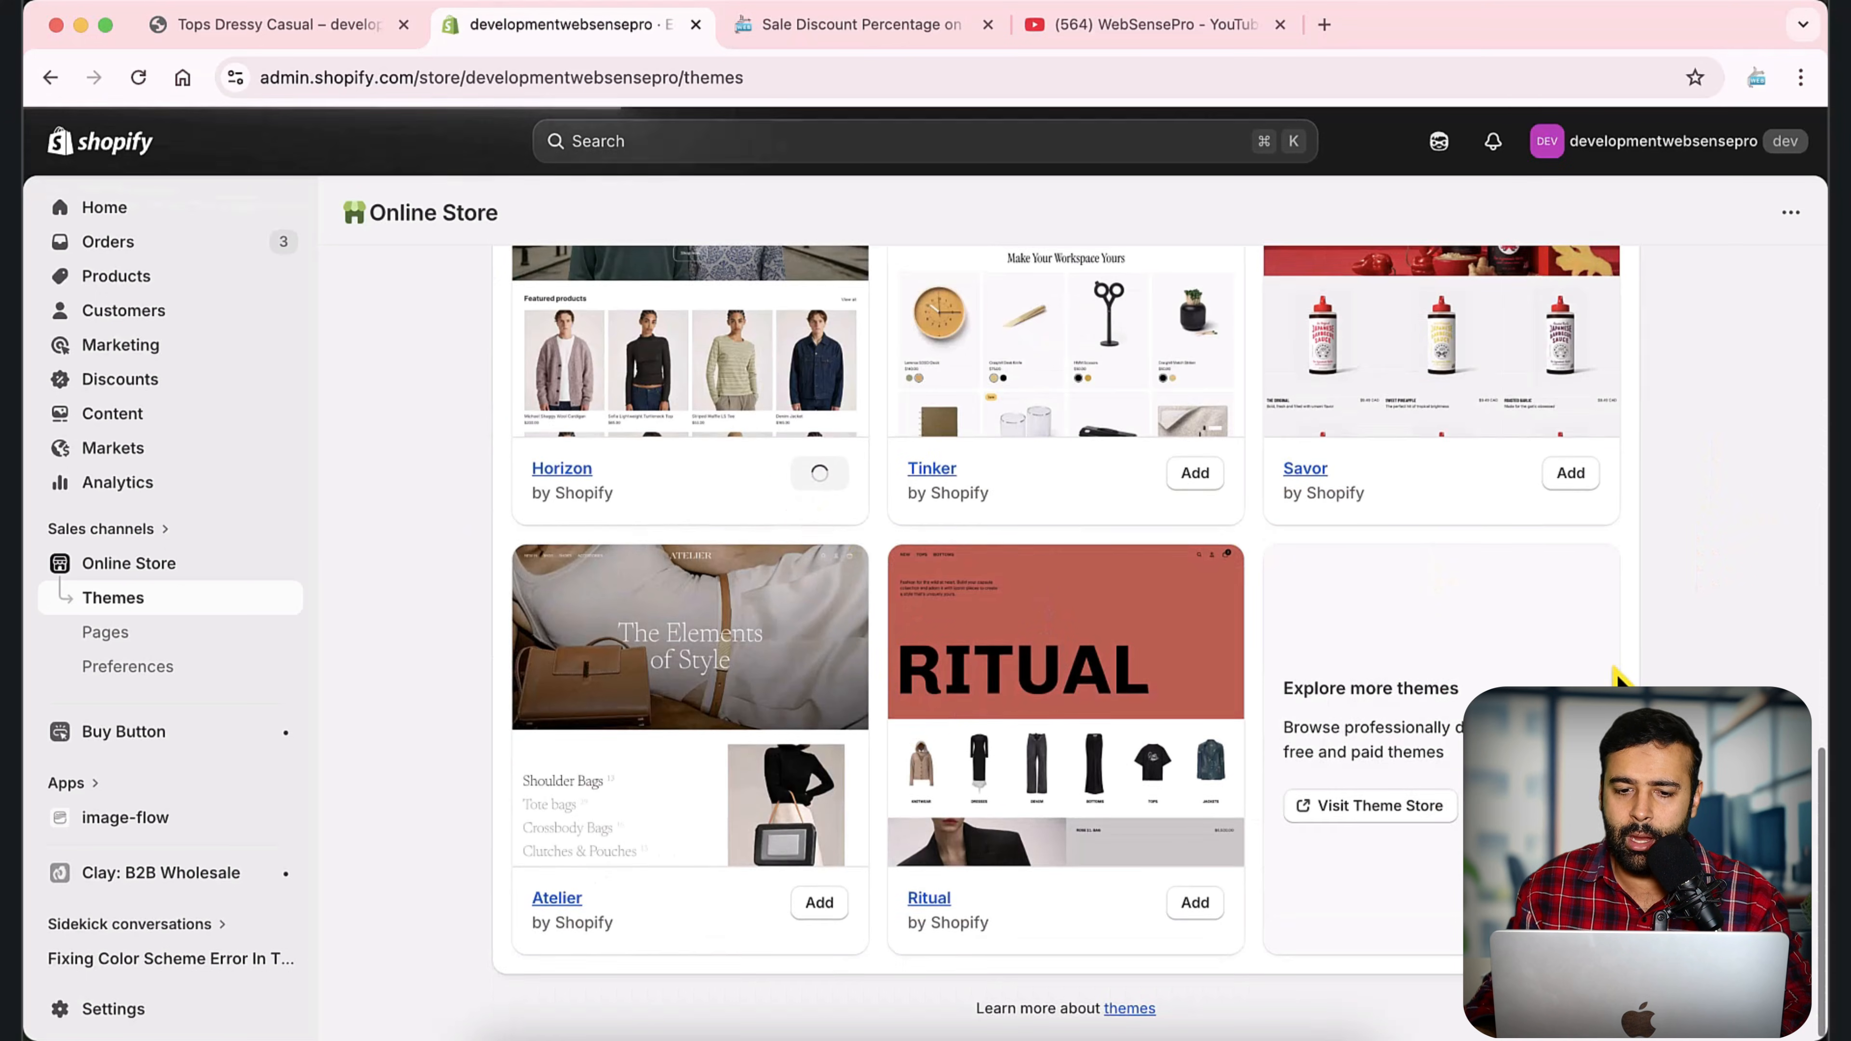
pyautogui.scroll(10, 1613, 674)
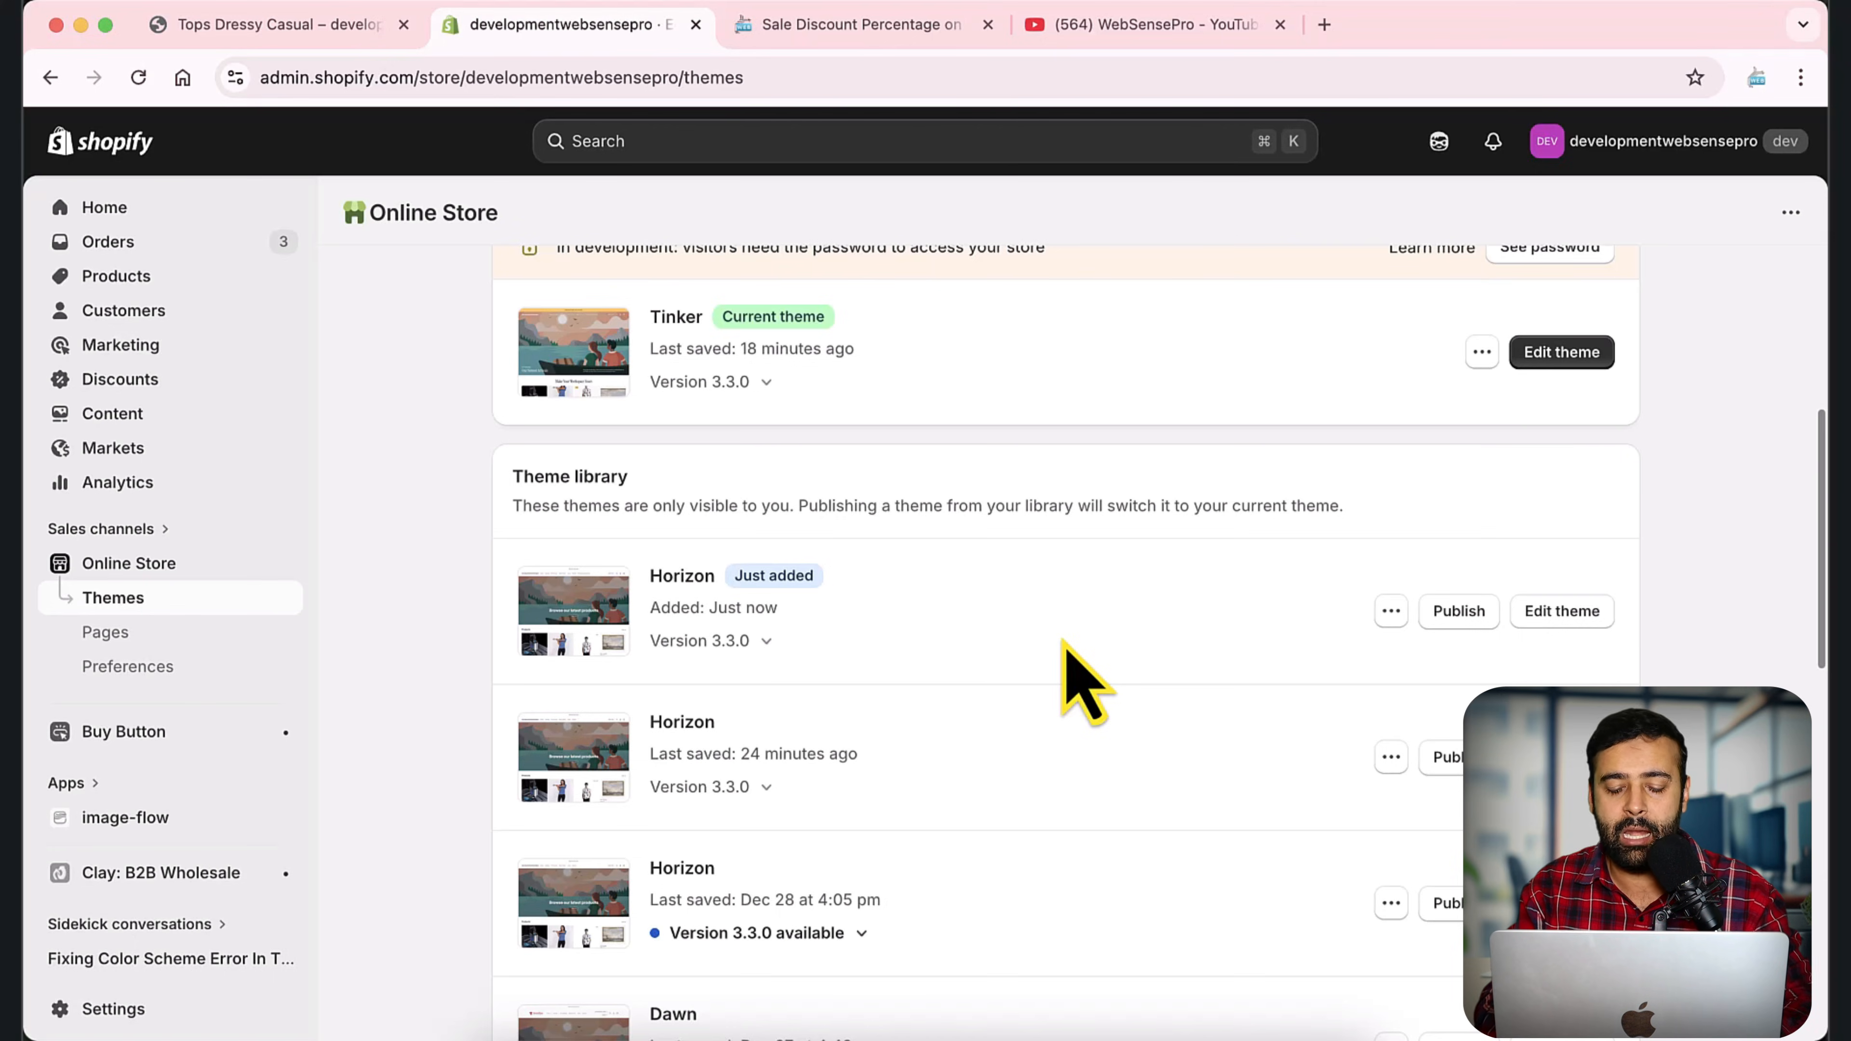
# Search Google in a new tab for "big bulk discount shopify" and open the BBD - Big Bulk Discount app listing.
pyautogui.press('super+t')
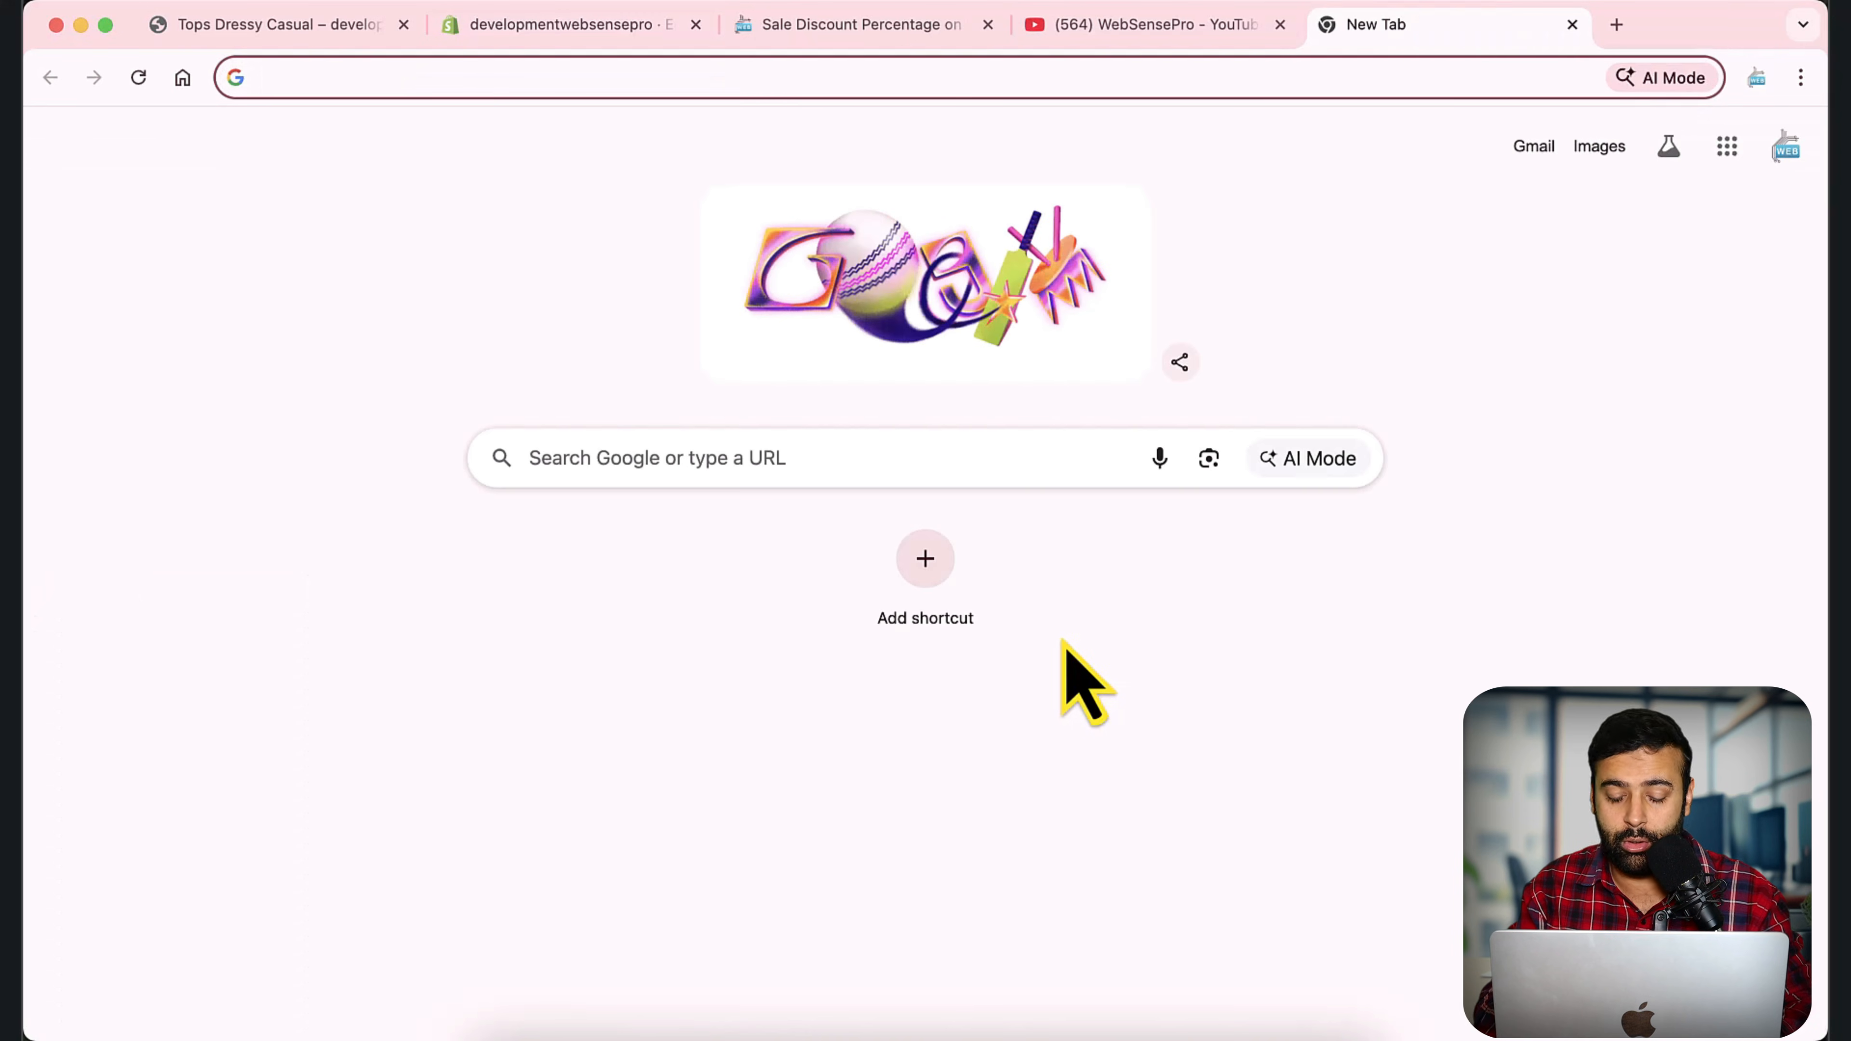
pyautogui.write('big bulk discoun')
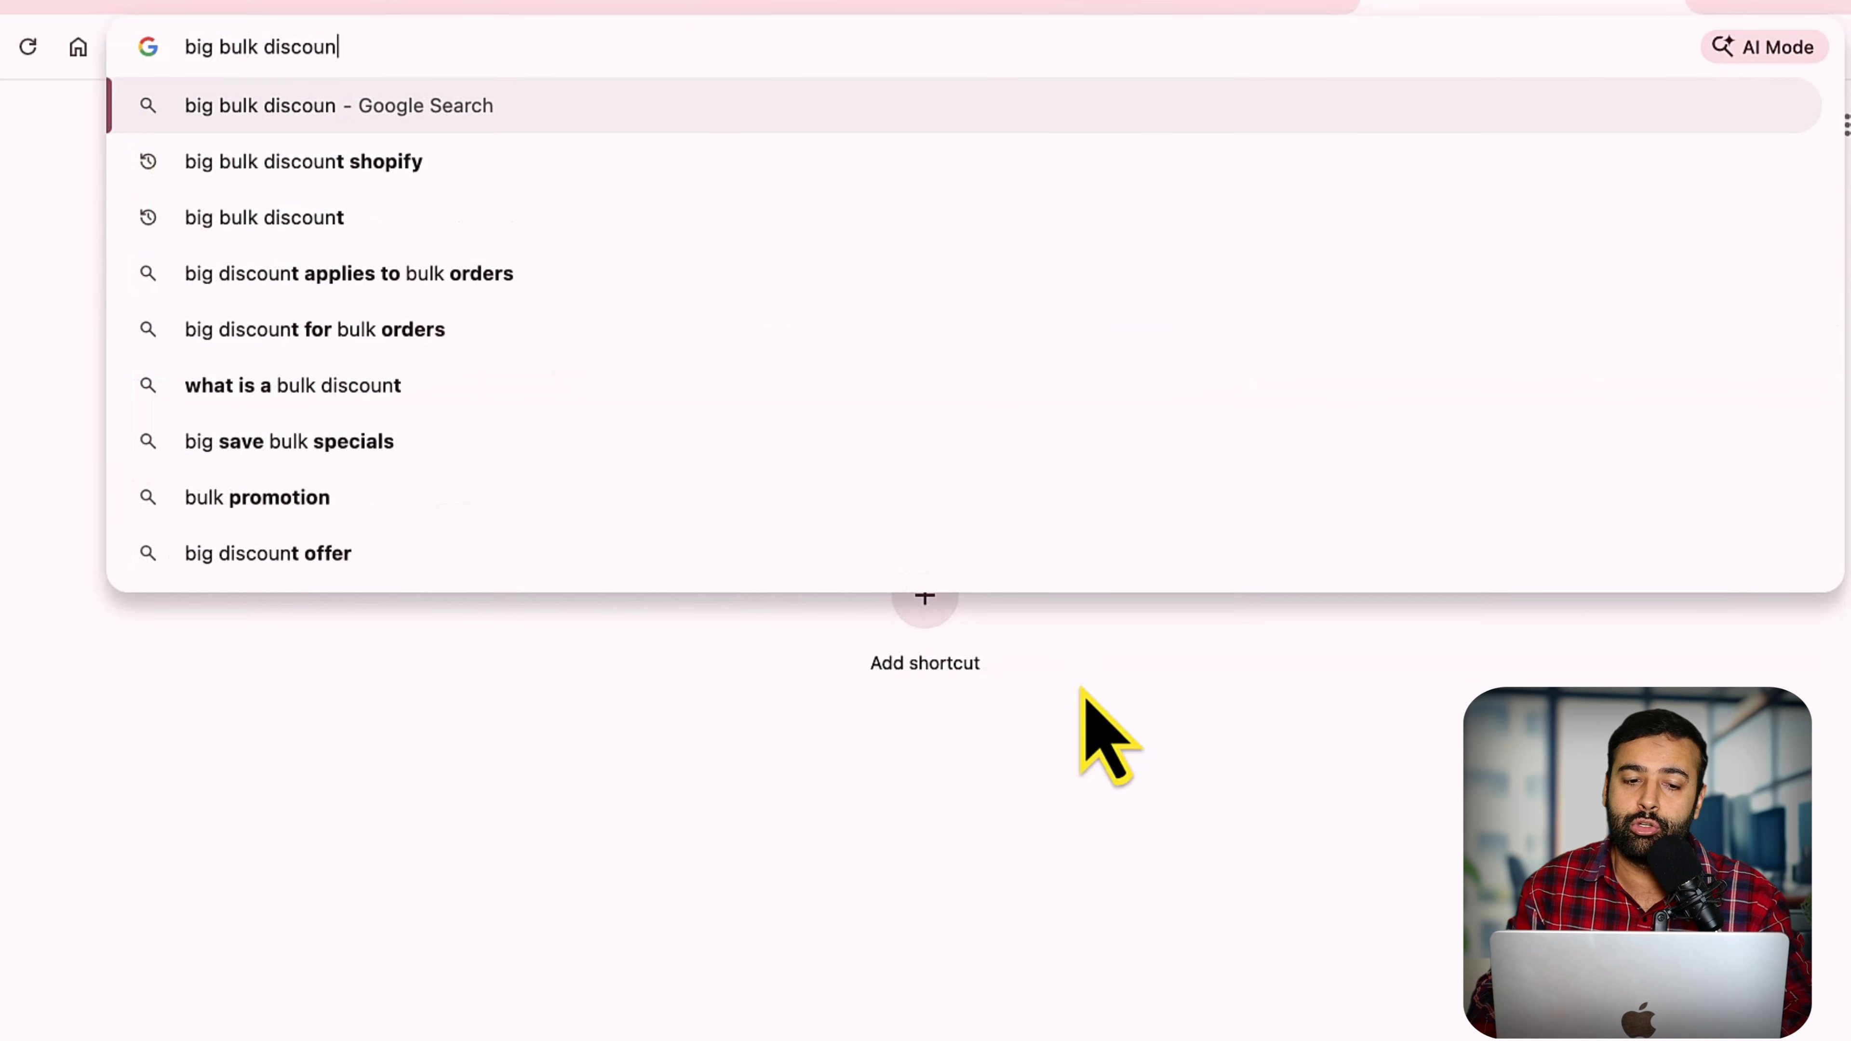
pyautogui.press('Down')
pyautogui.press('Return')
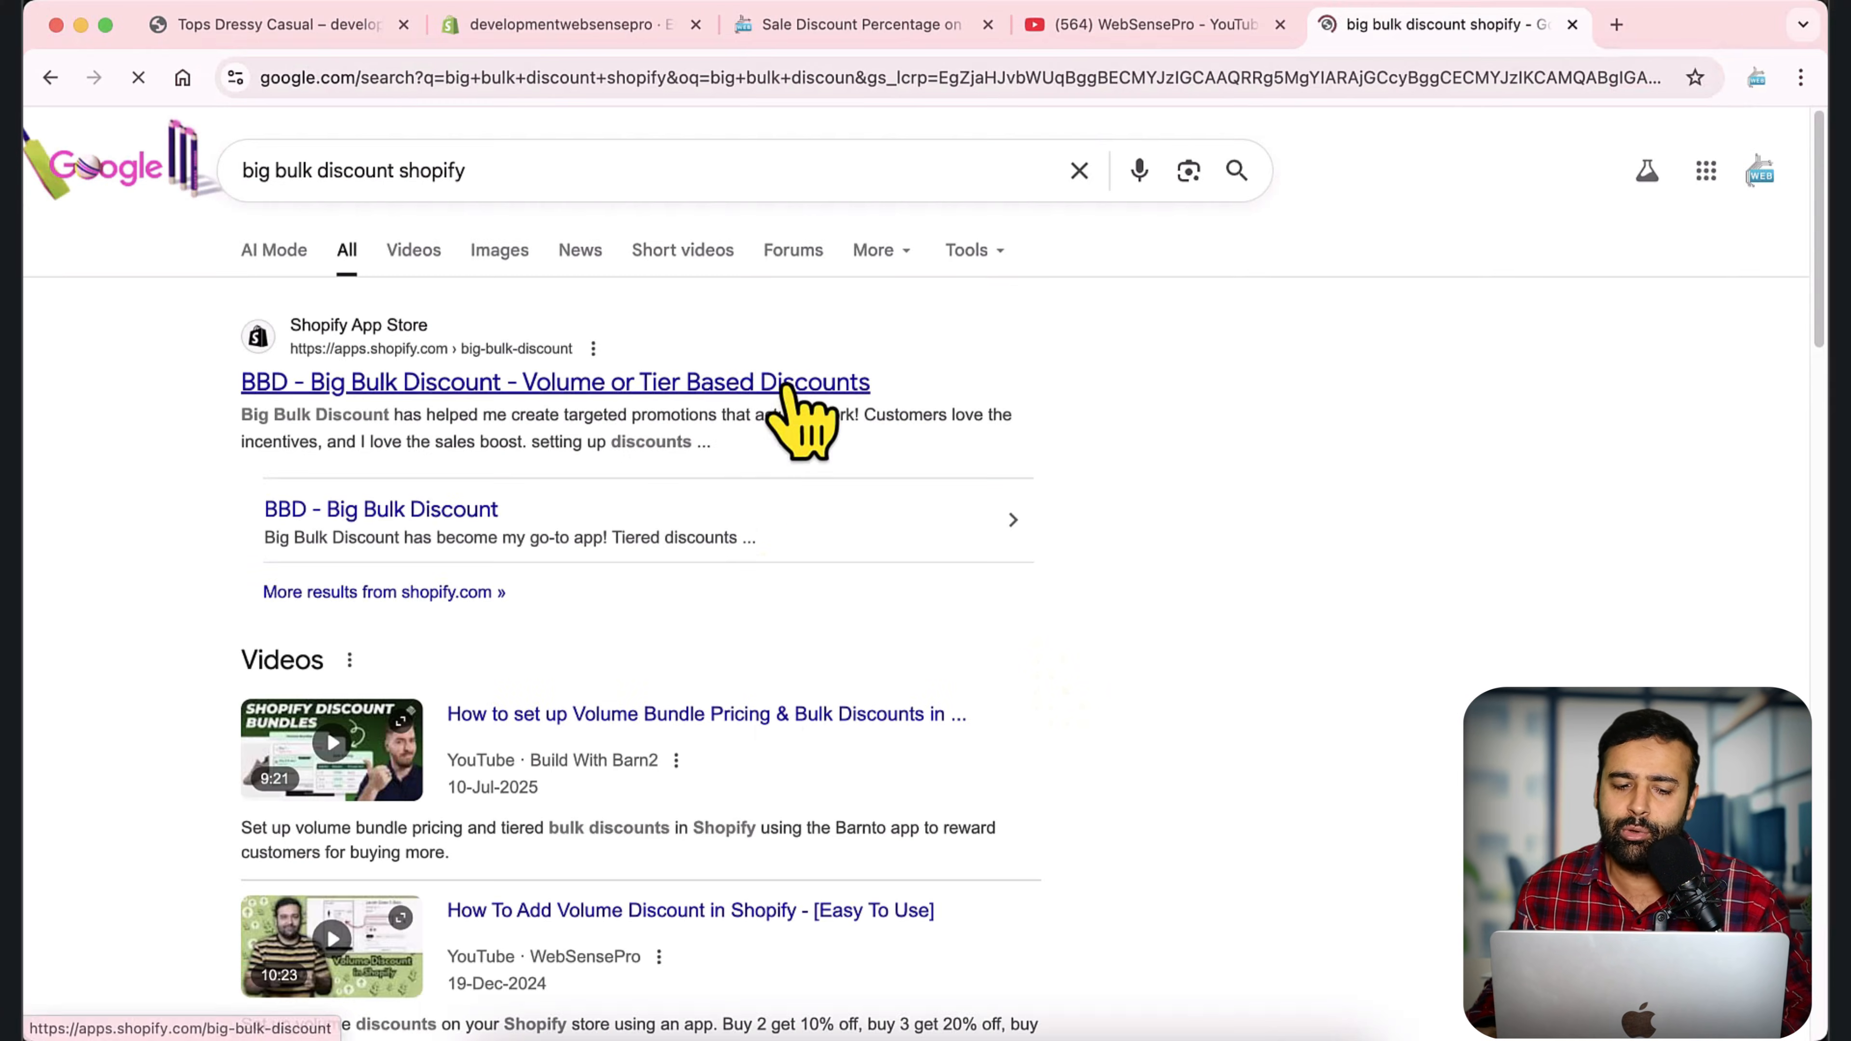
pyautogui.click(786, 385)
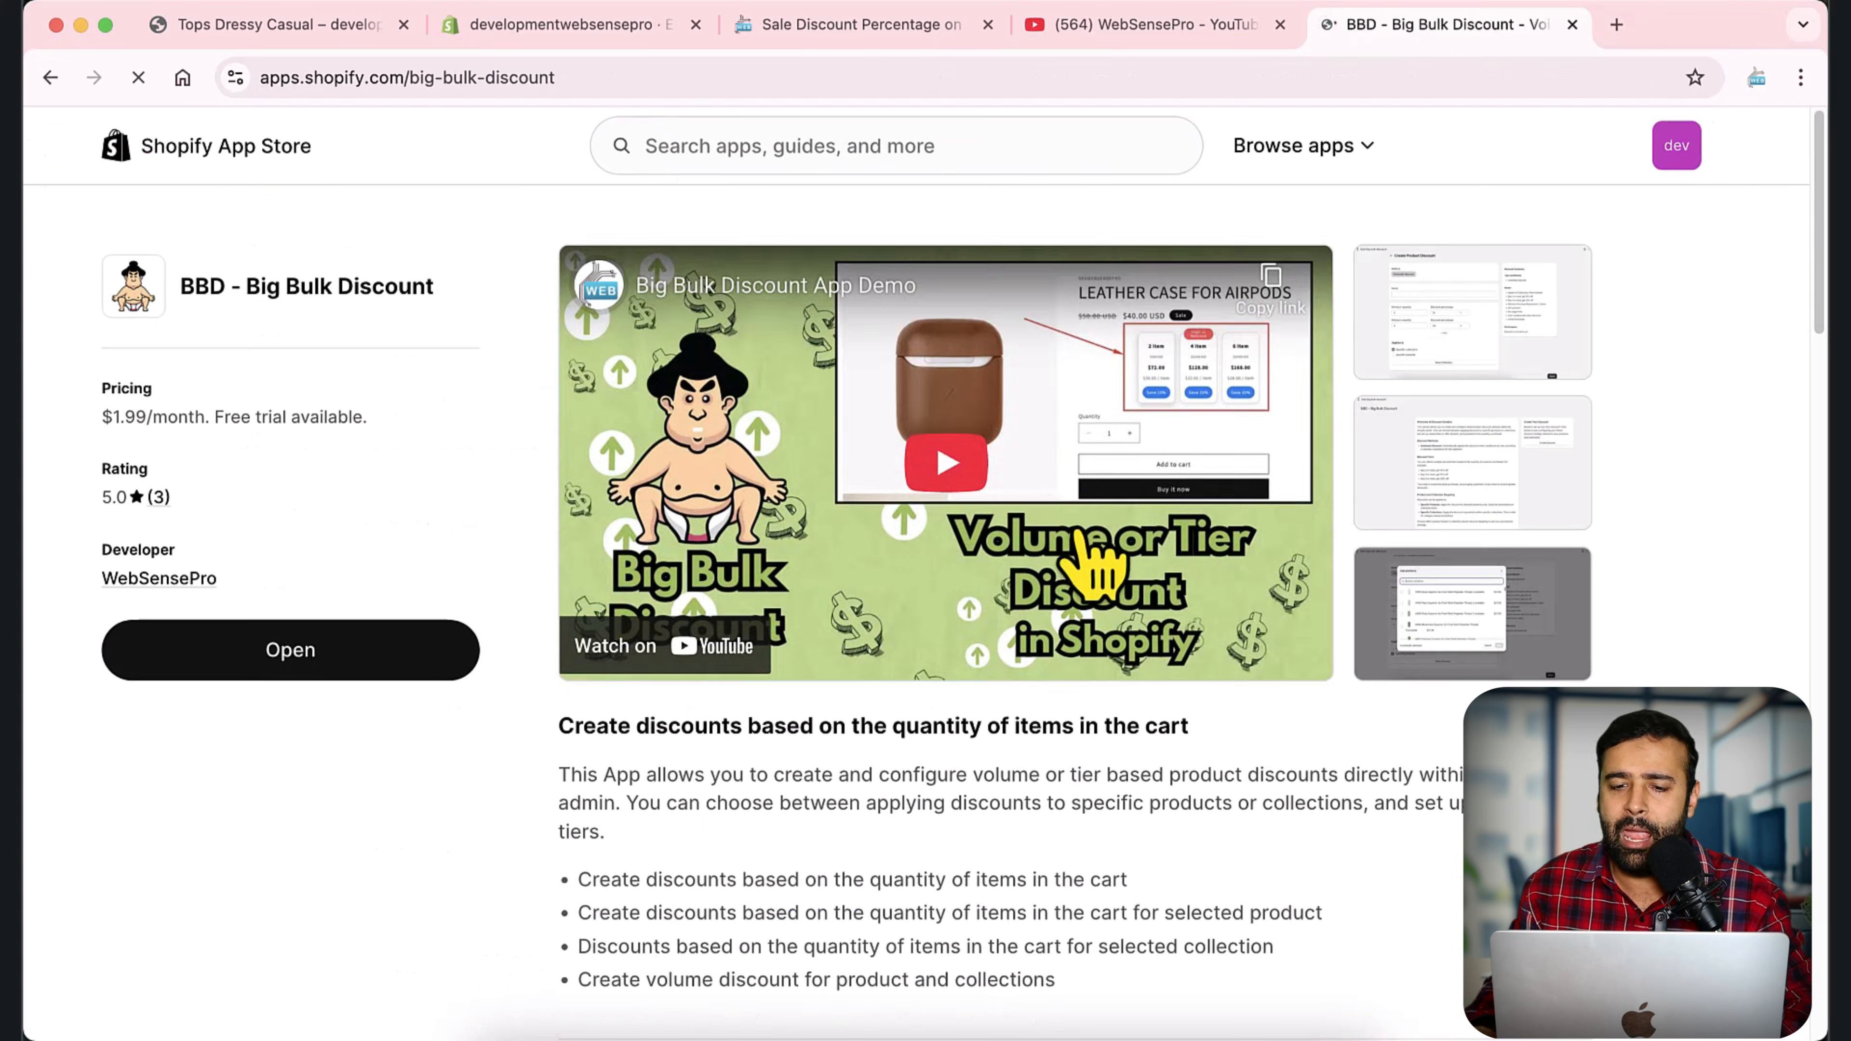
# Look over the Big Bulk Discount app listing and close its browser tab to return to the Shopify themes.
pyautogui.scroll(-3, 1167, 504)
pyautogui.scroll(-6, 1283, 519)
pyautogui.scroll(10, 1283, 519)
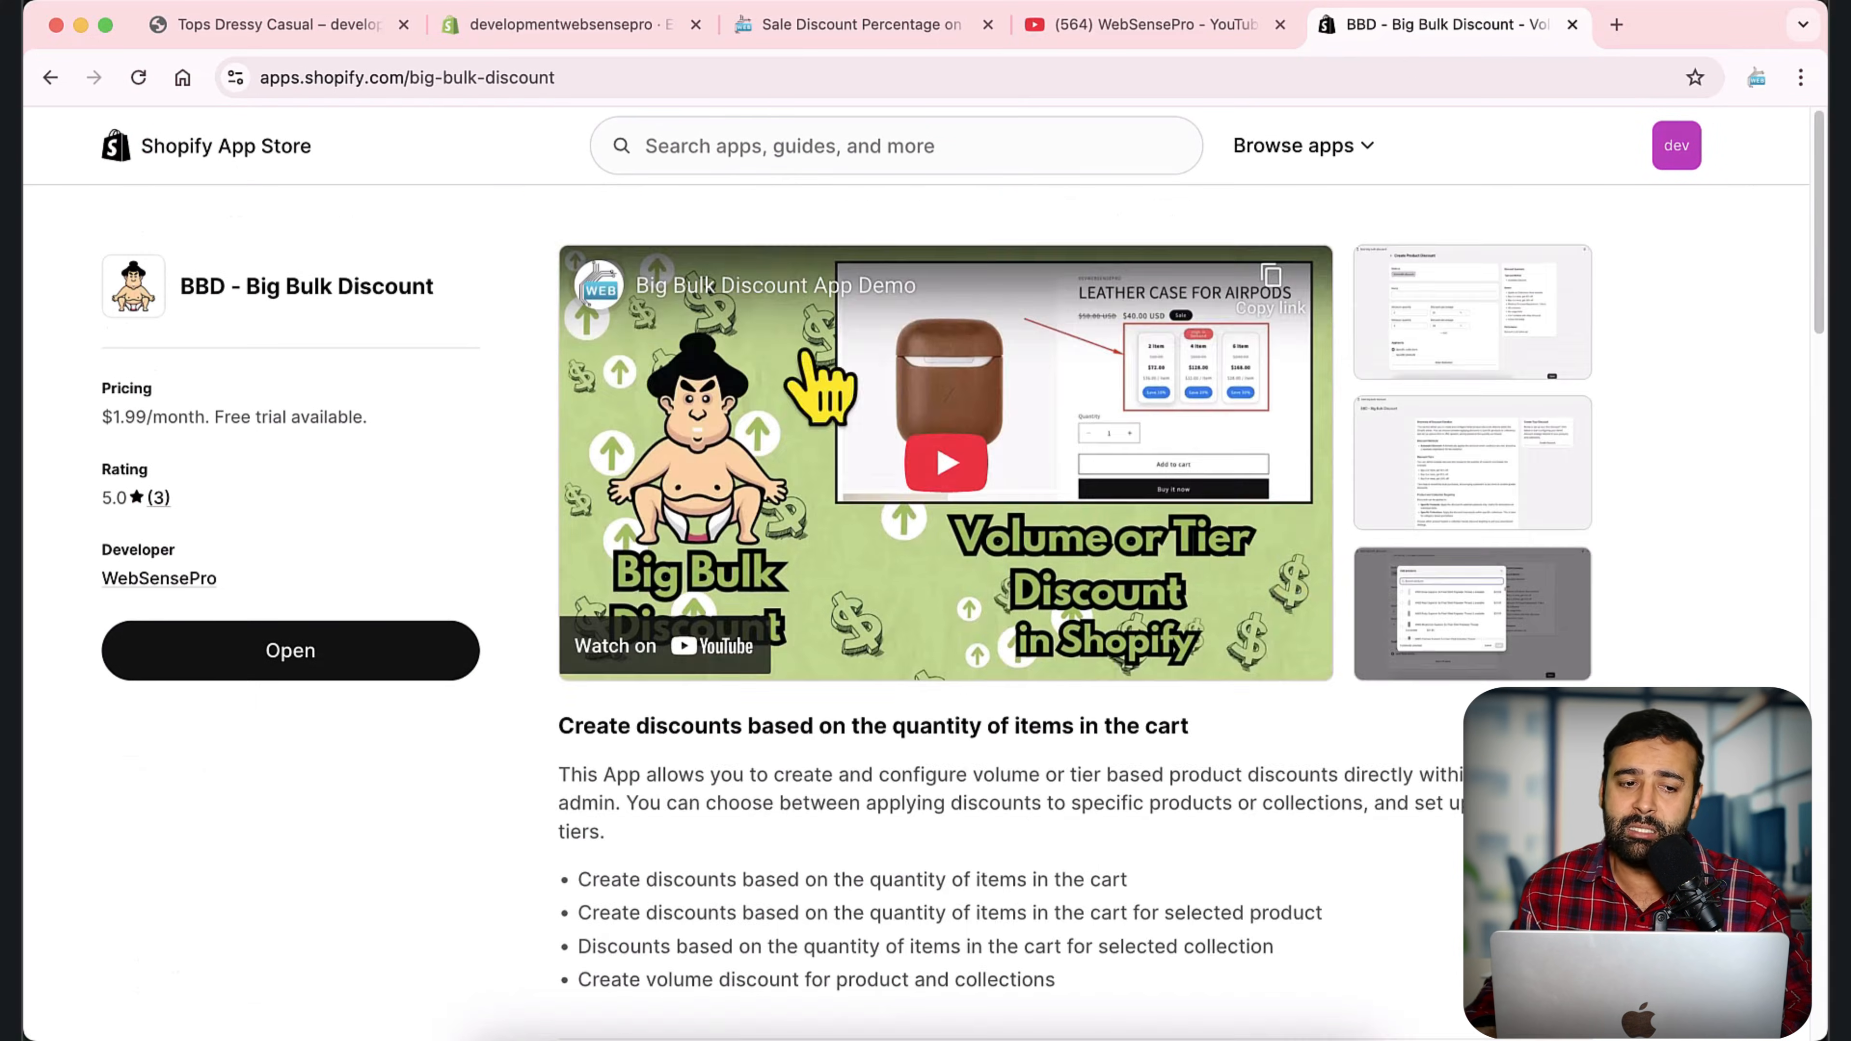
pyautogui.click(51, 78)
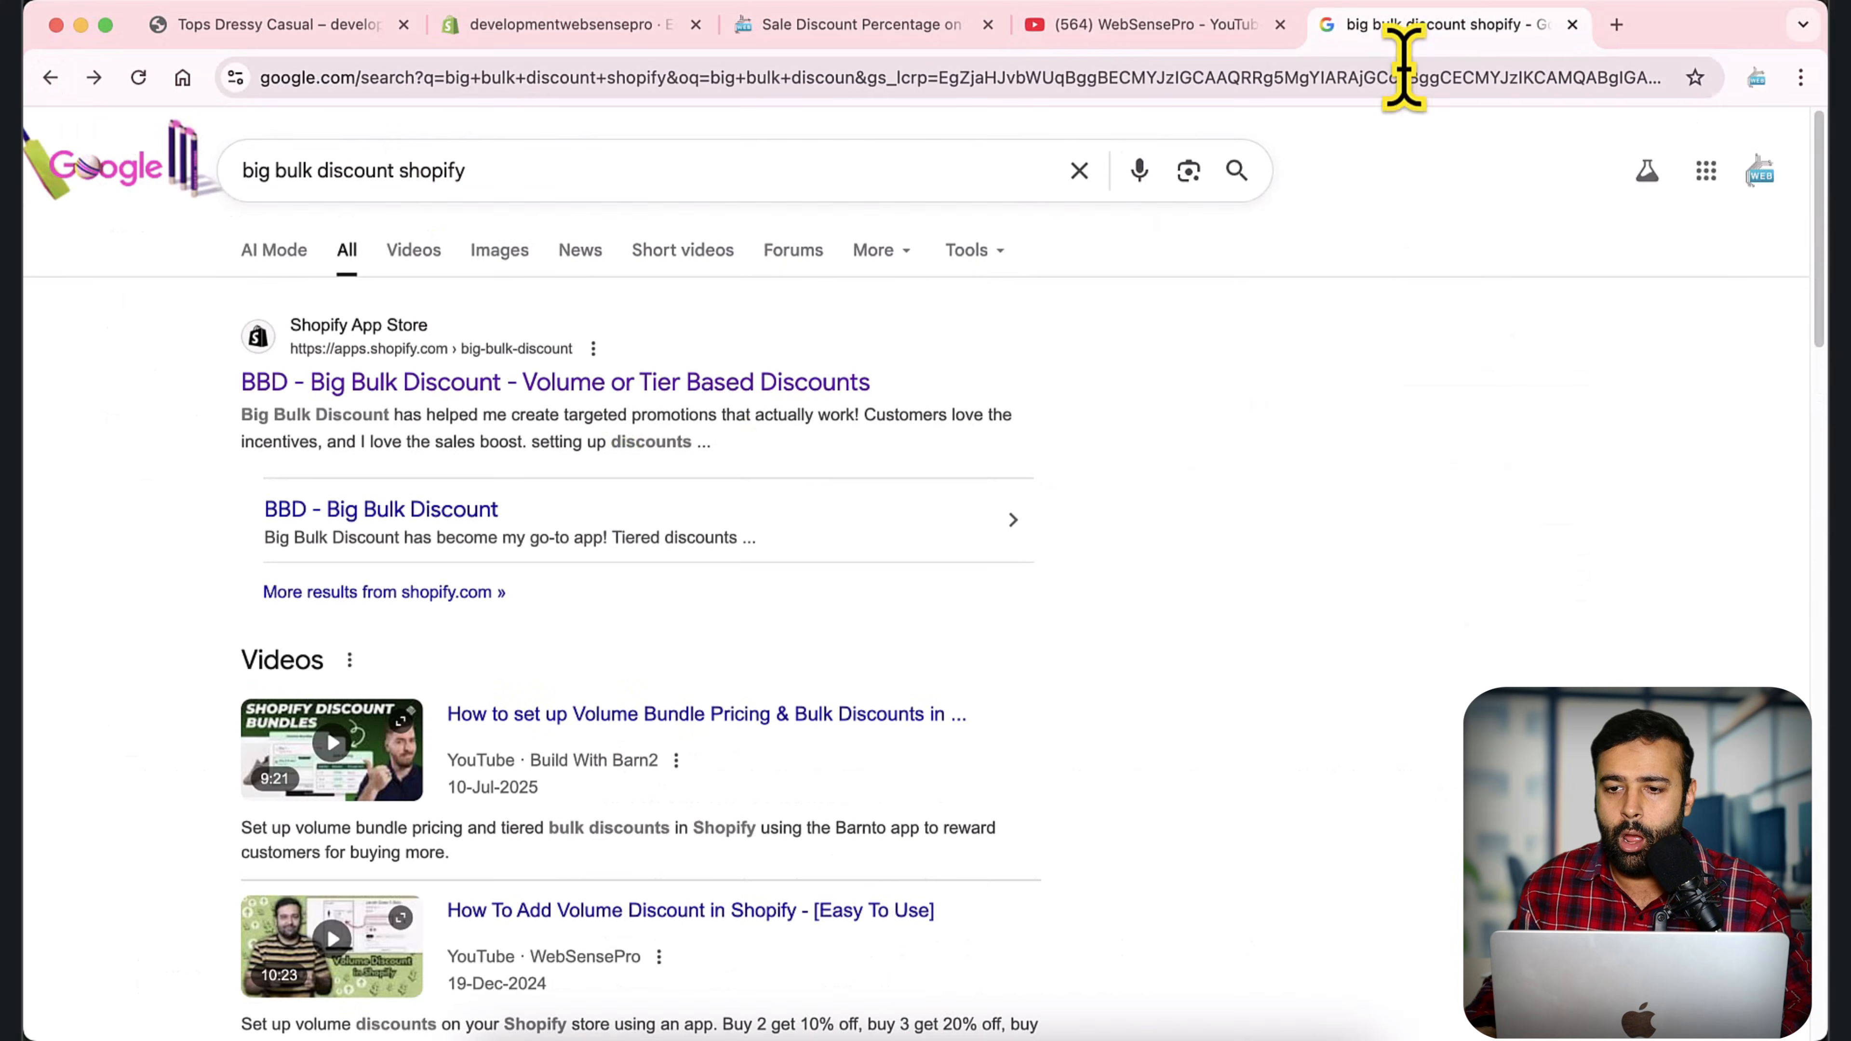
pyautogui.click(1573, 25)
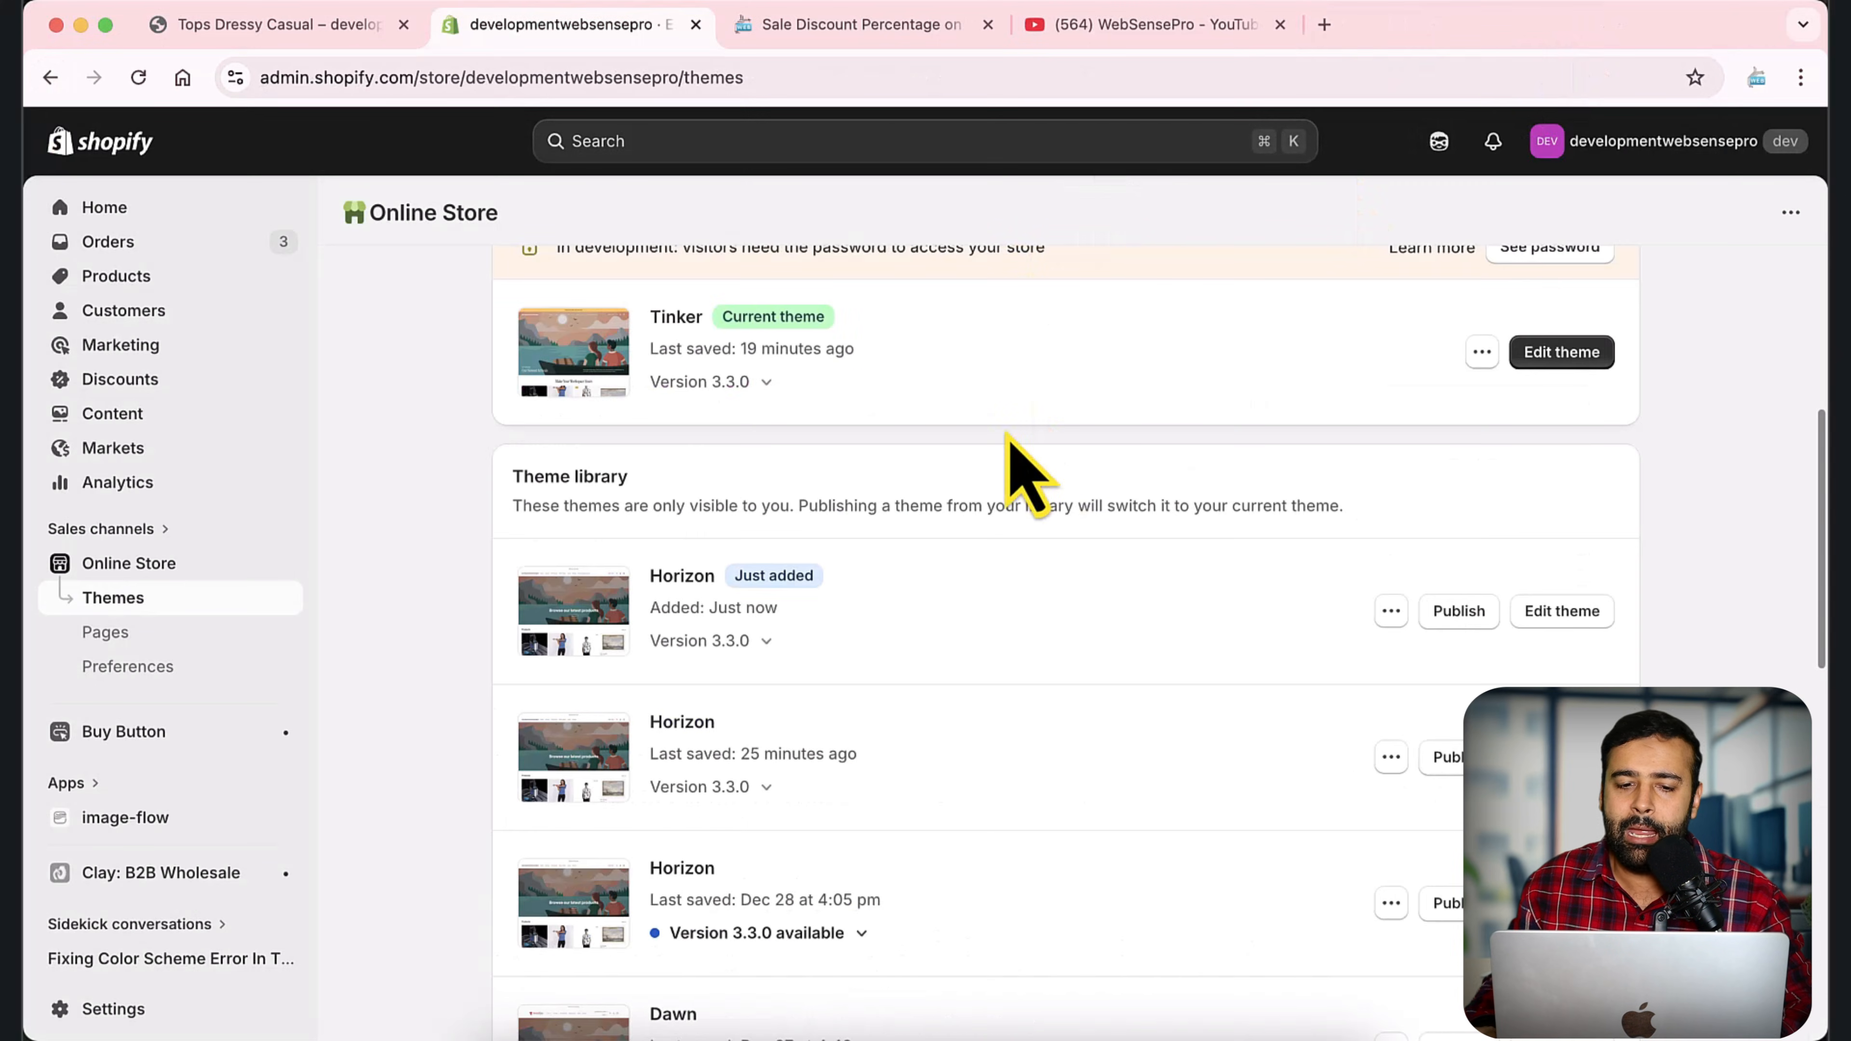
# Publish the newly added Horizon theme from the theme library as the store's current theme.
pyautogui.scroll(1, 1004, 451)
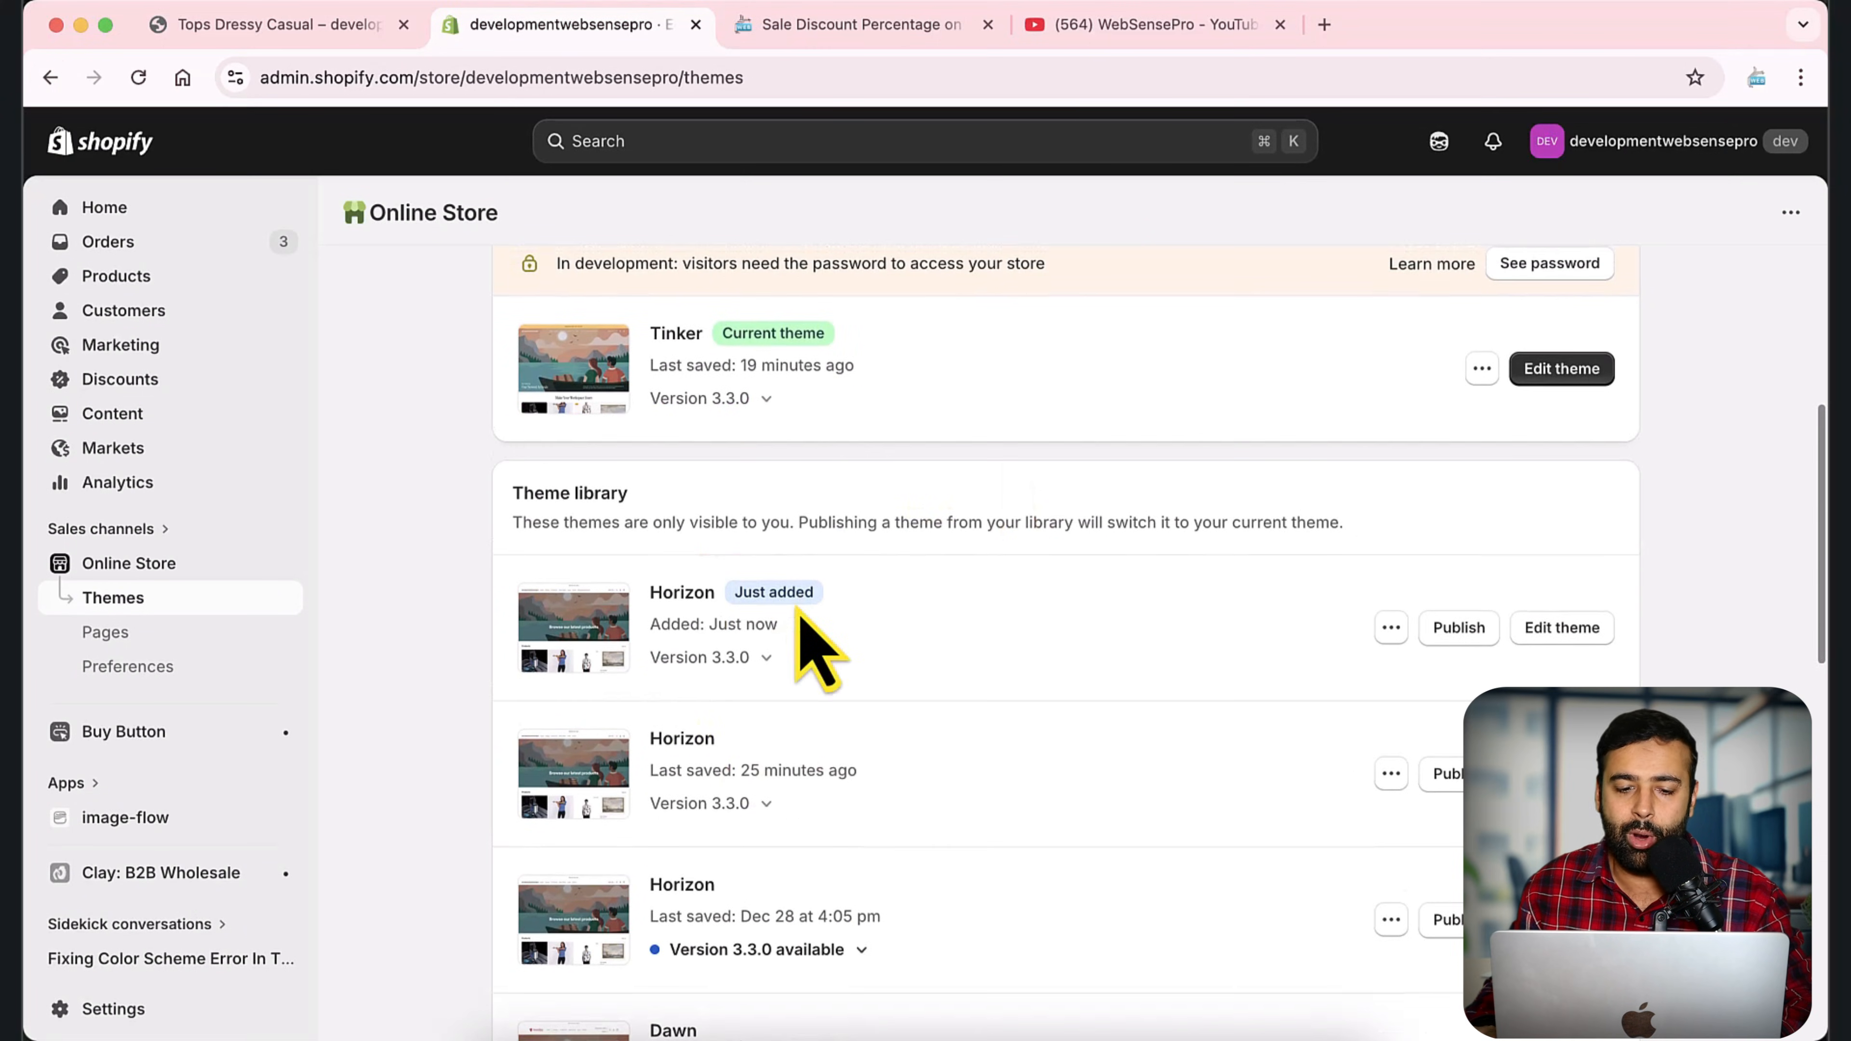
pyautogui.click(1482, 636)
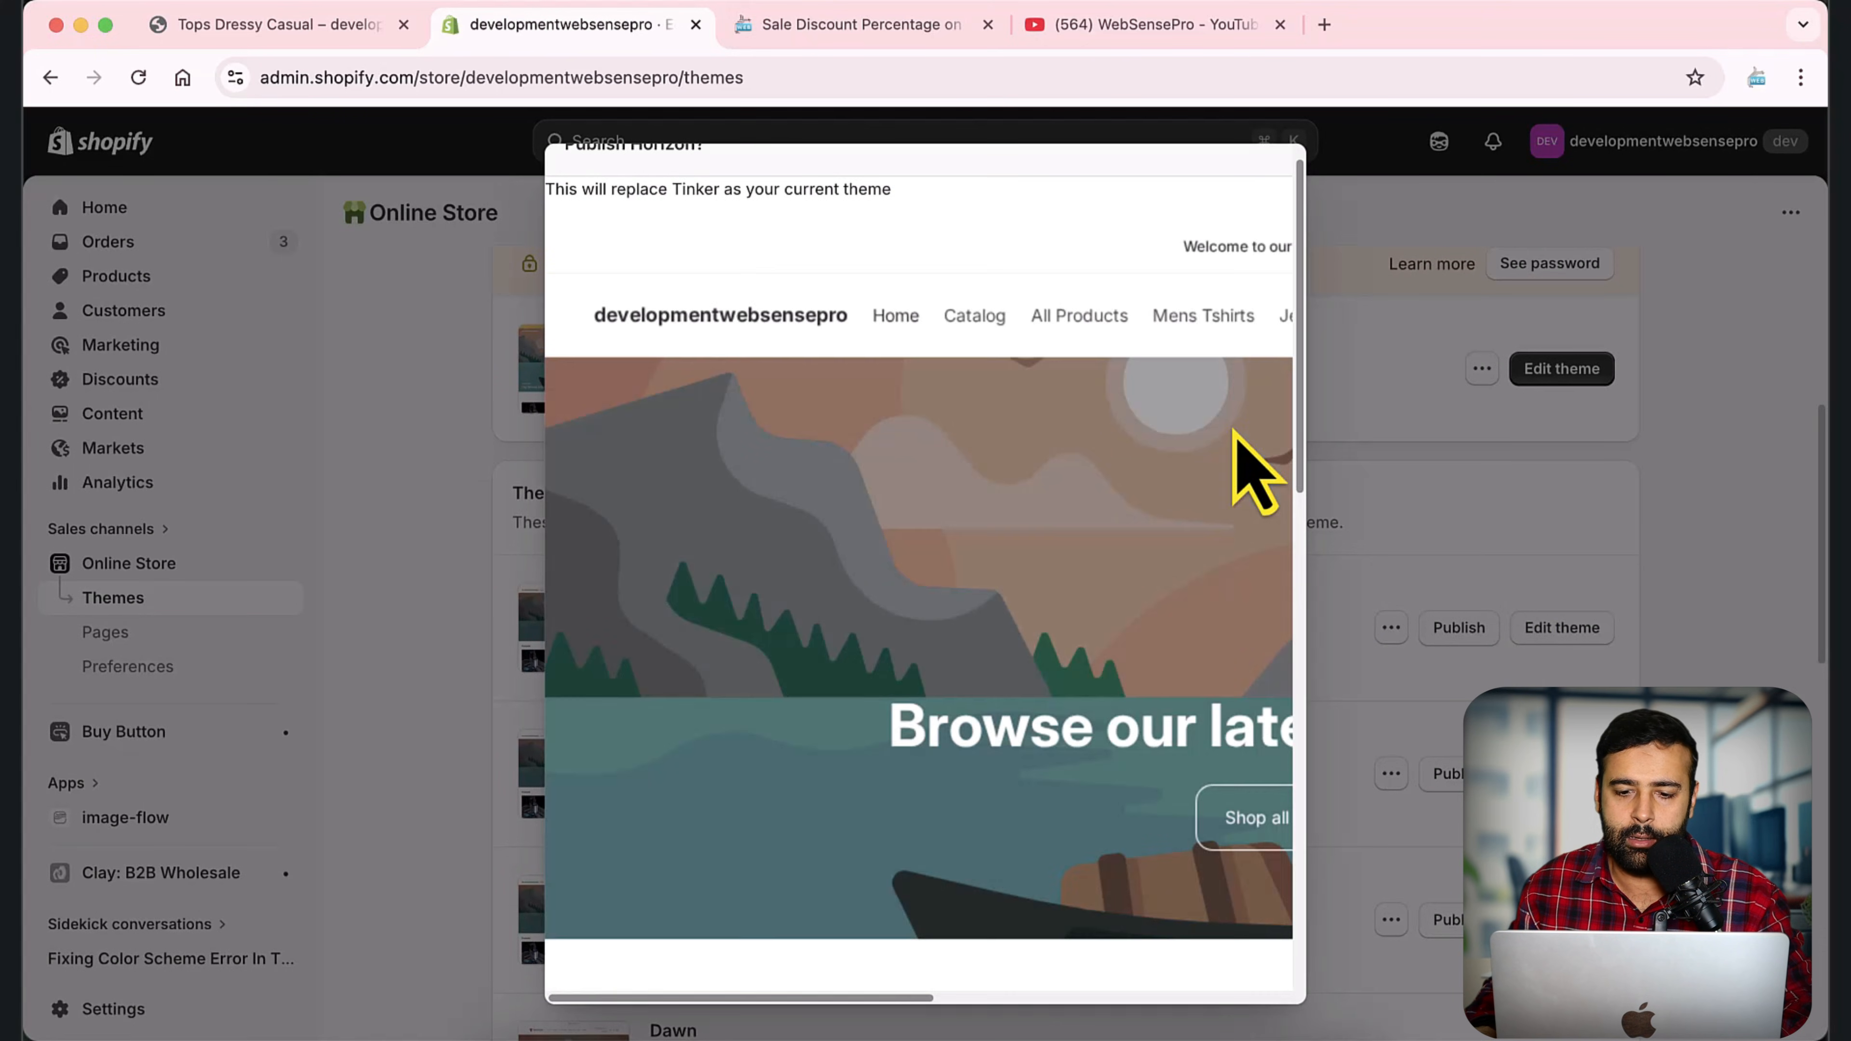
pyautogui.scroll(-10, 1255, 474)
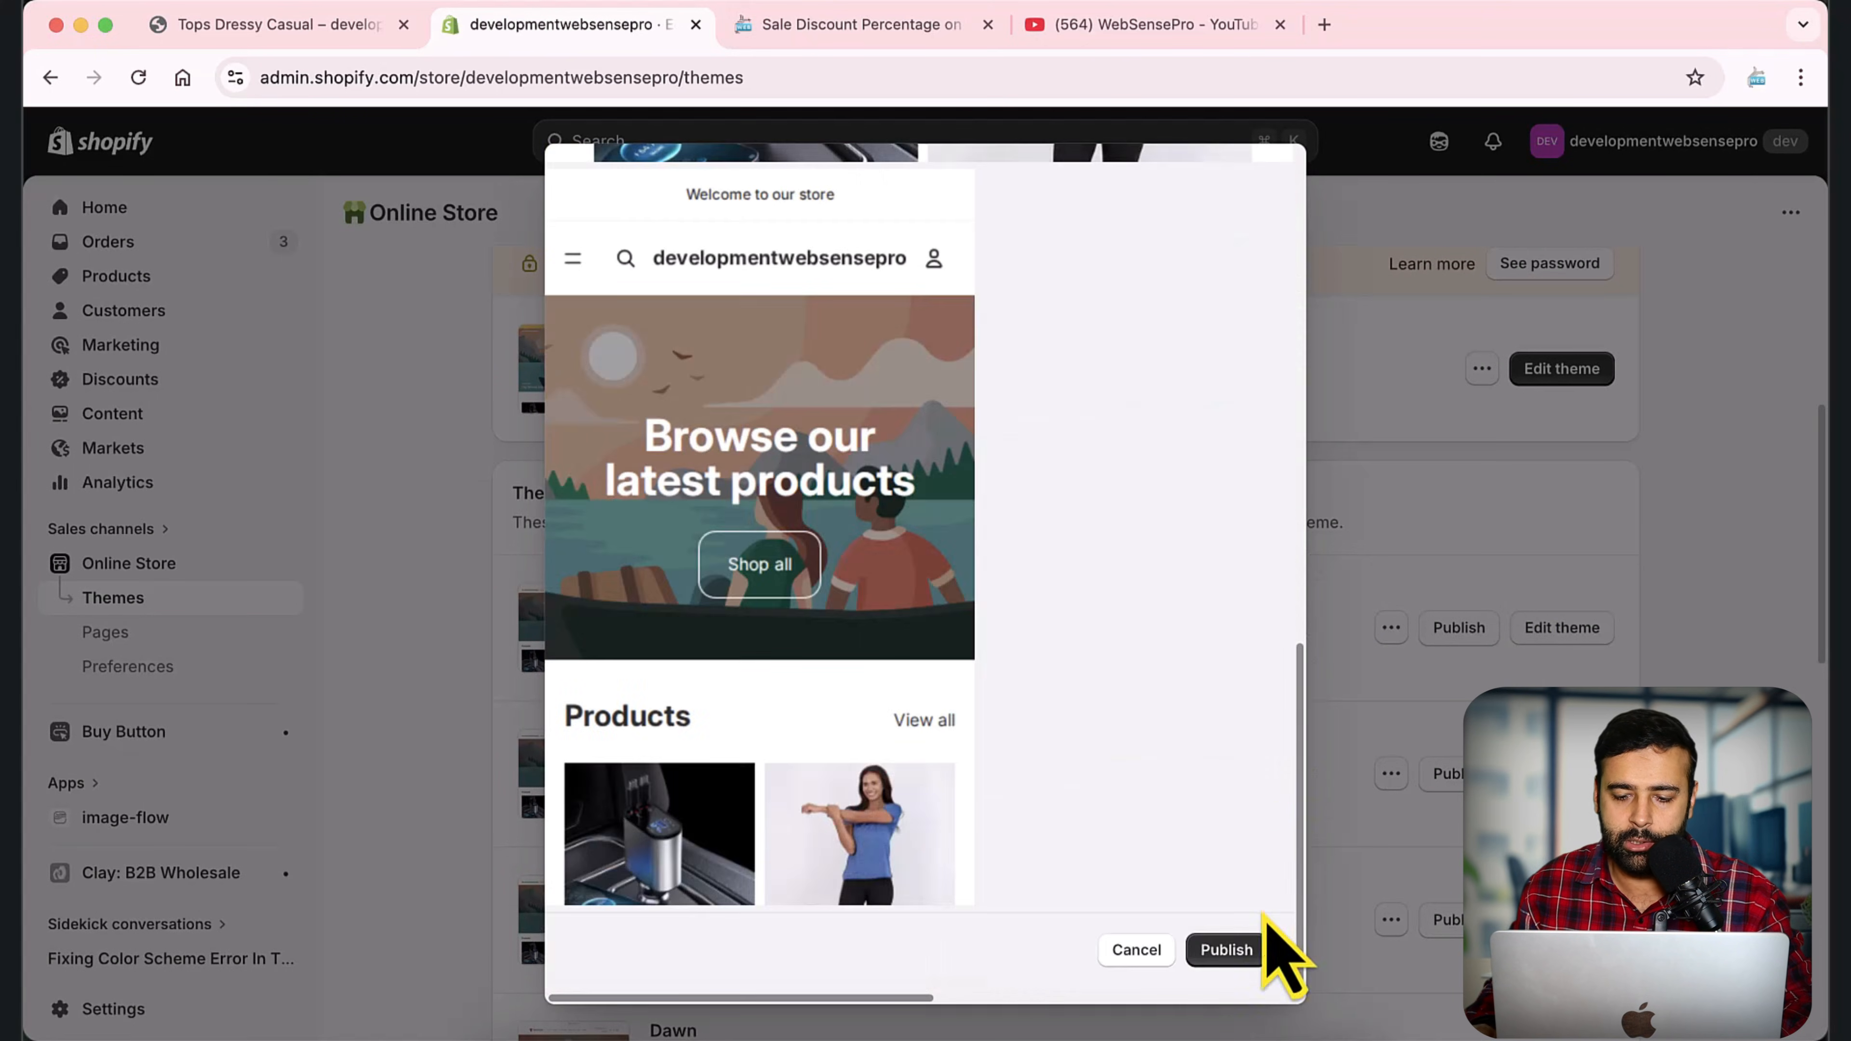
pyautogui.click(1261, 957)
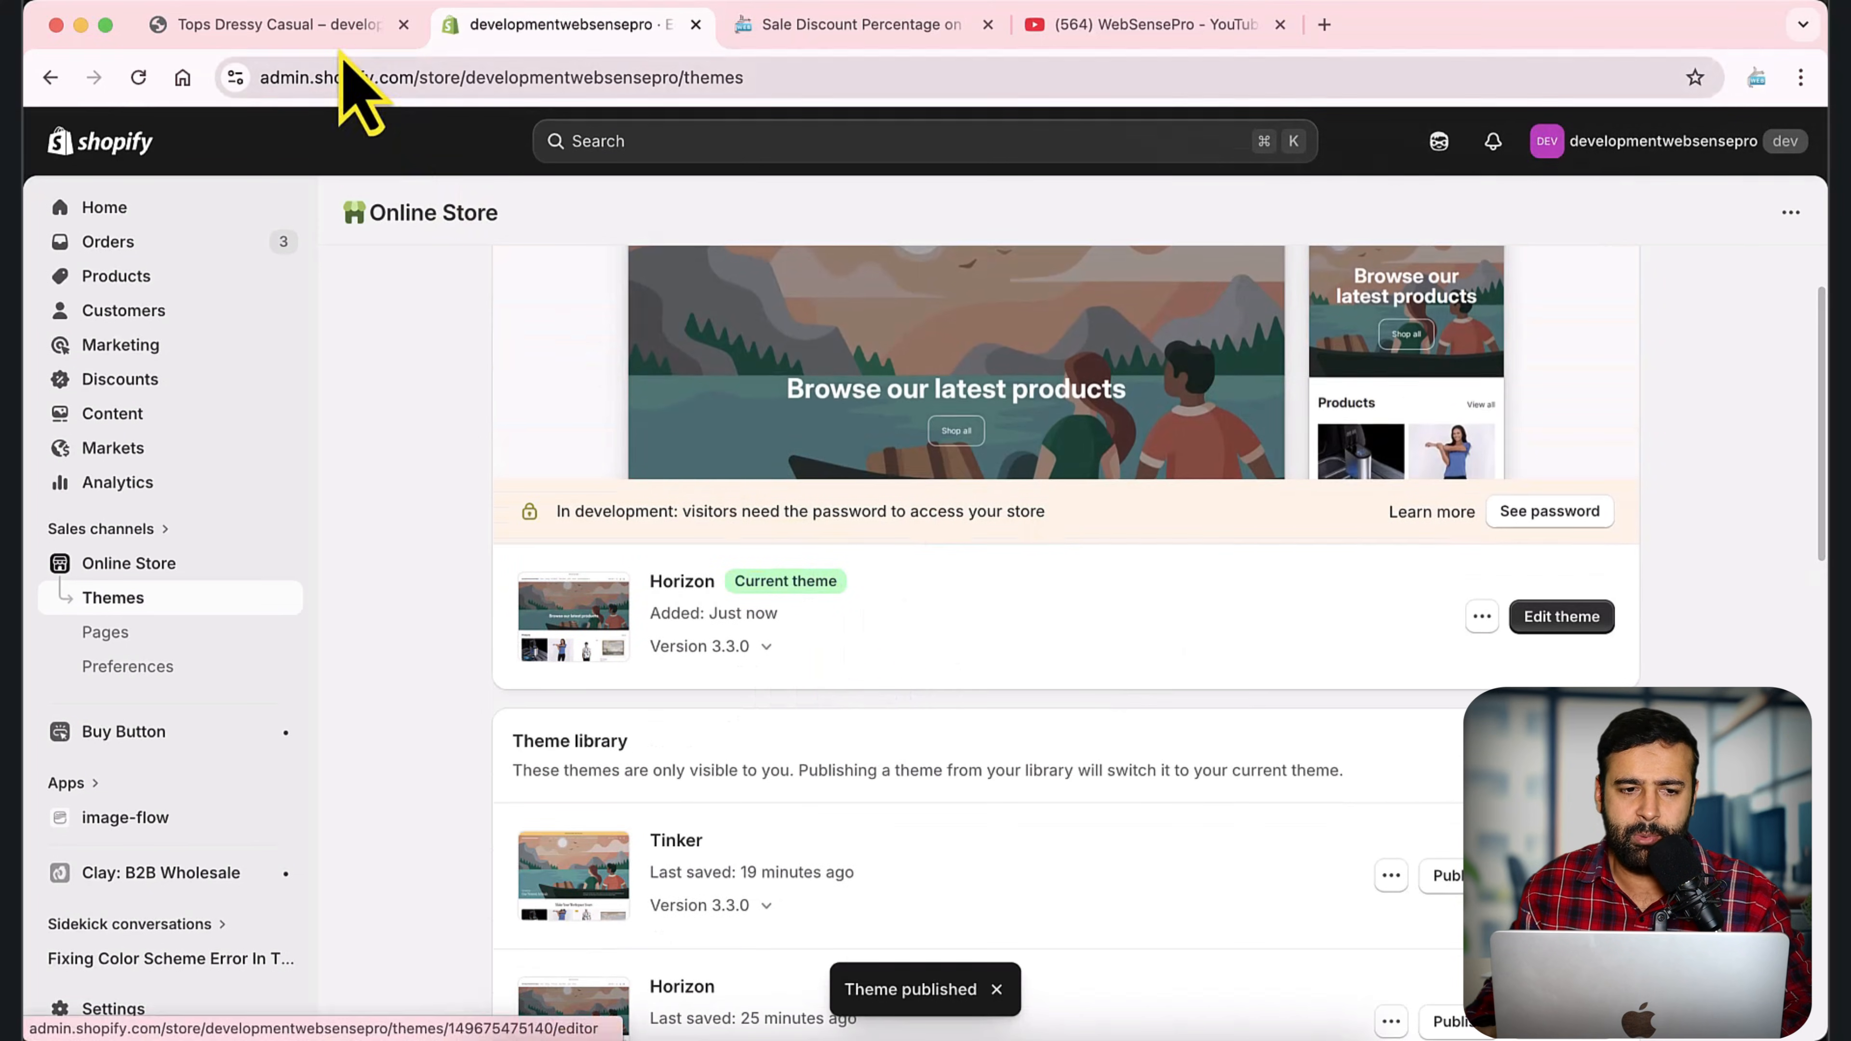
# Reload the Tops Dressy Casual storefront page and check its price display across the Small, Medium and Large sizes and the Red color.
pyautogui.click(317, 28)
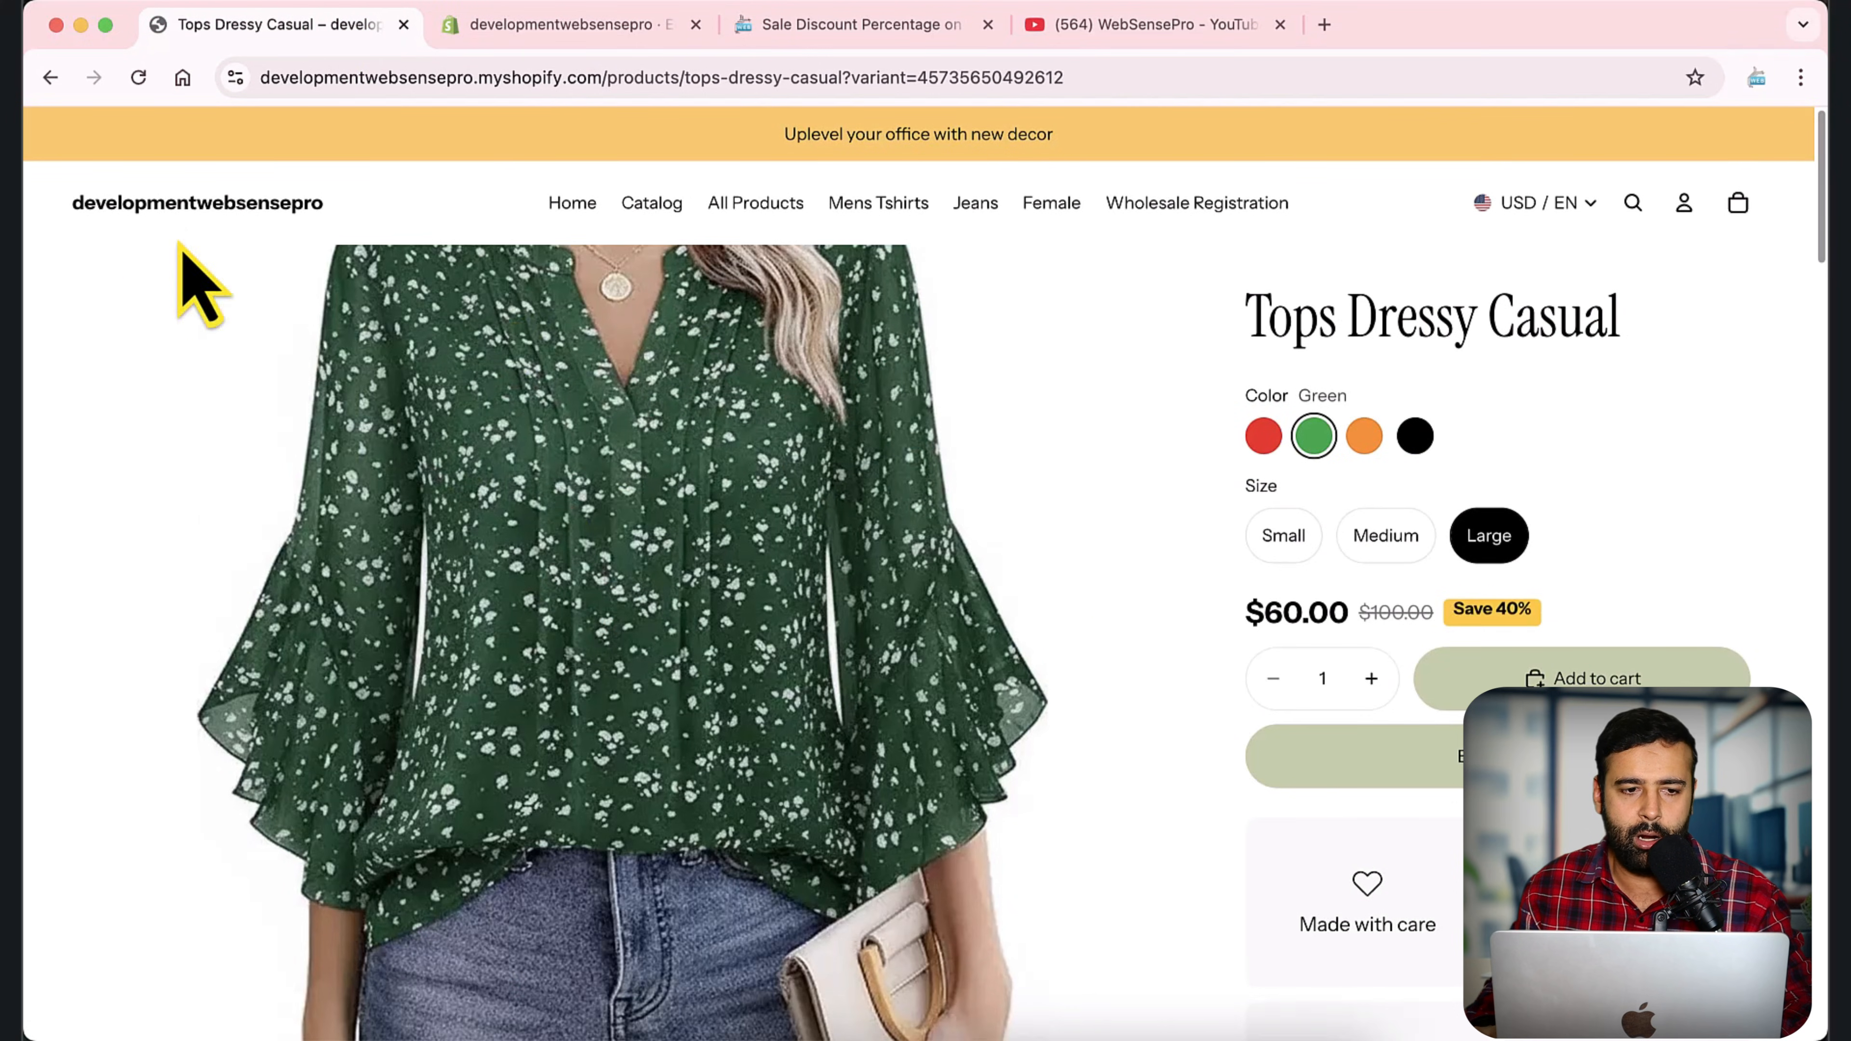
pyautogui.click(138, 77)
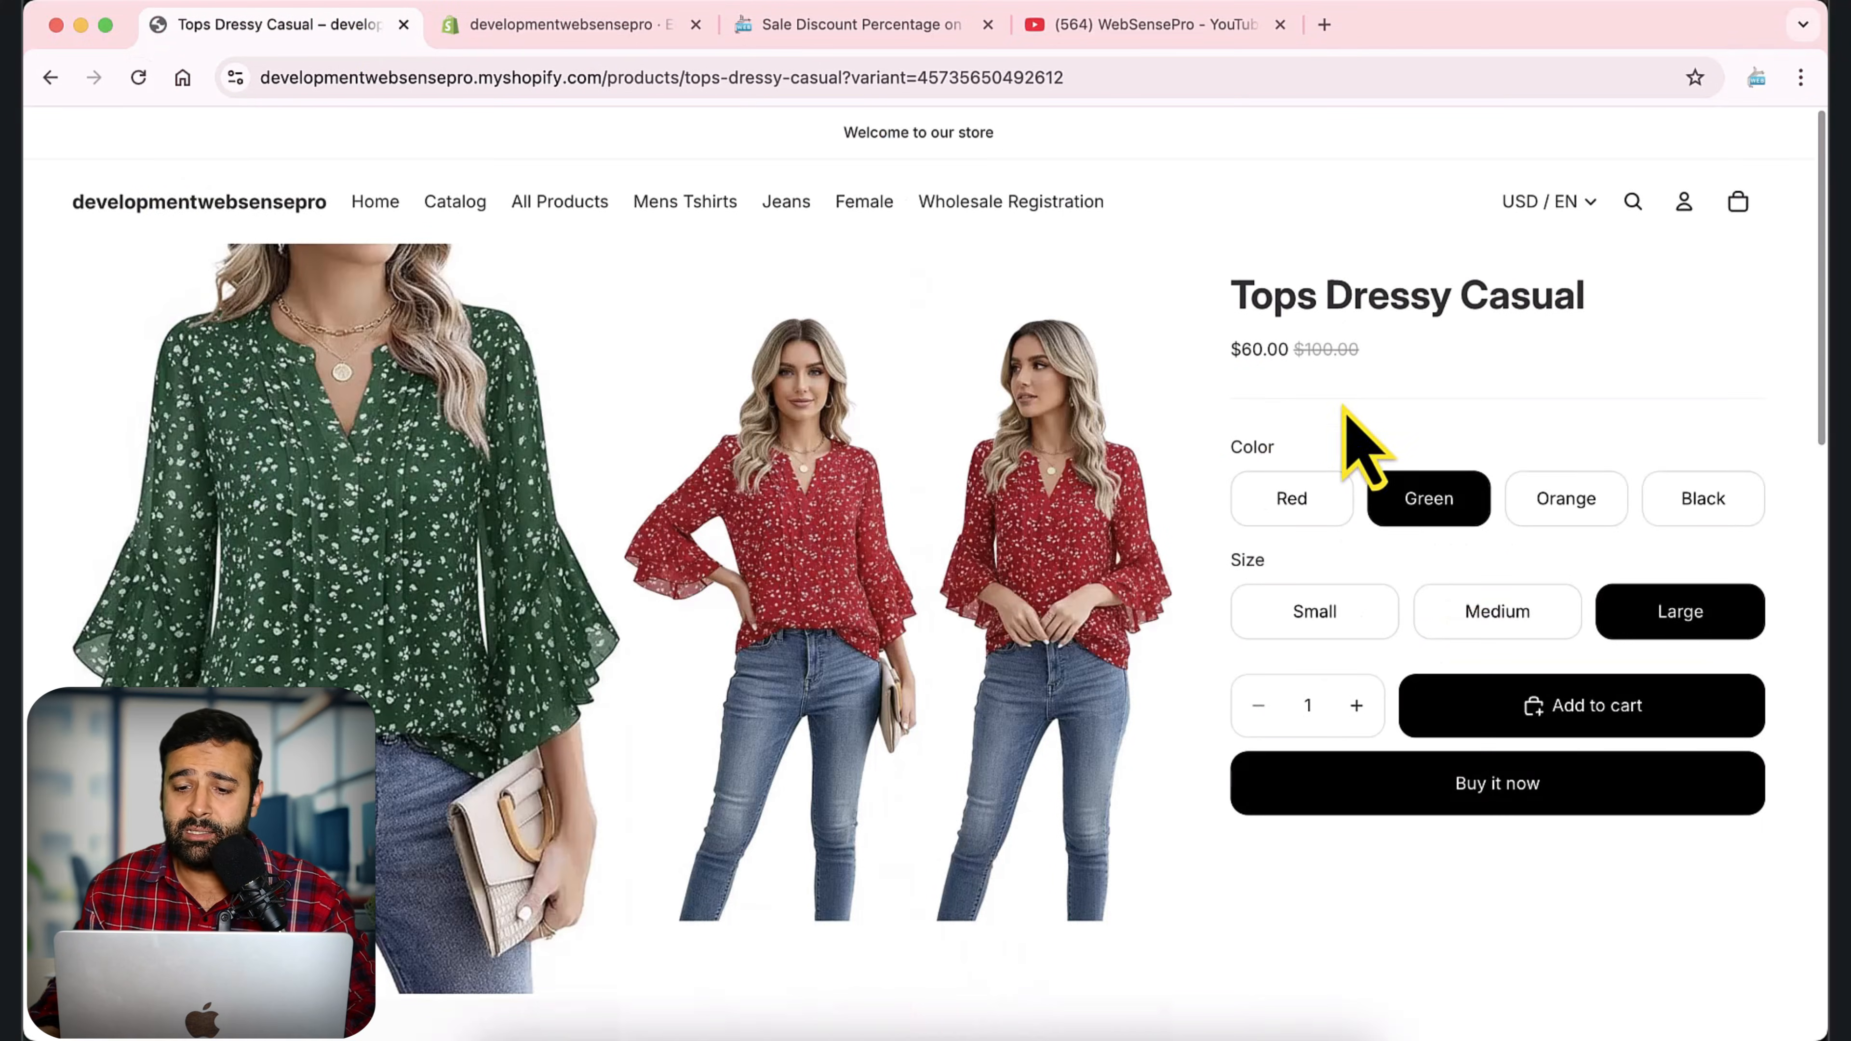
pyautogui.moveTo(1296, 350); pyautogui.dragTo(1365, 355)
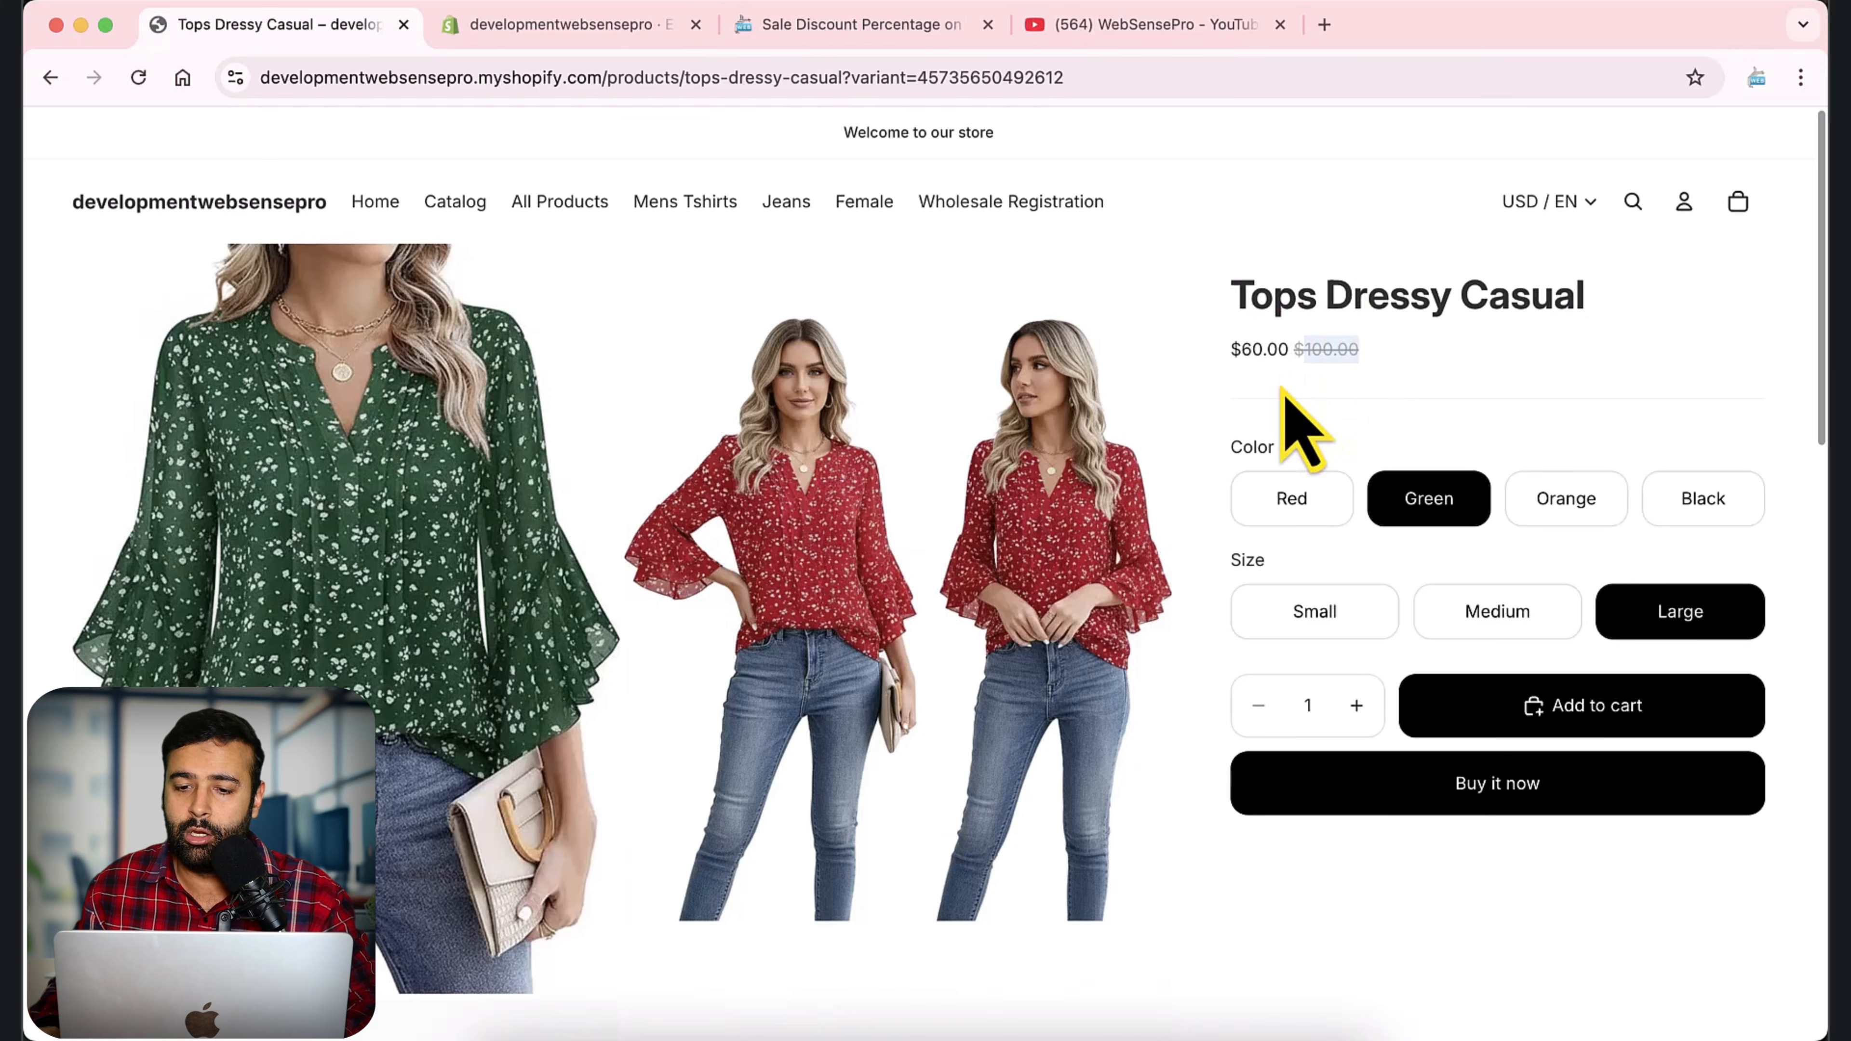
pyautogui.click(1309, 613)
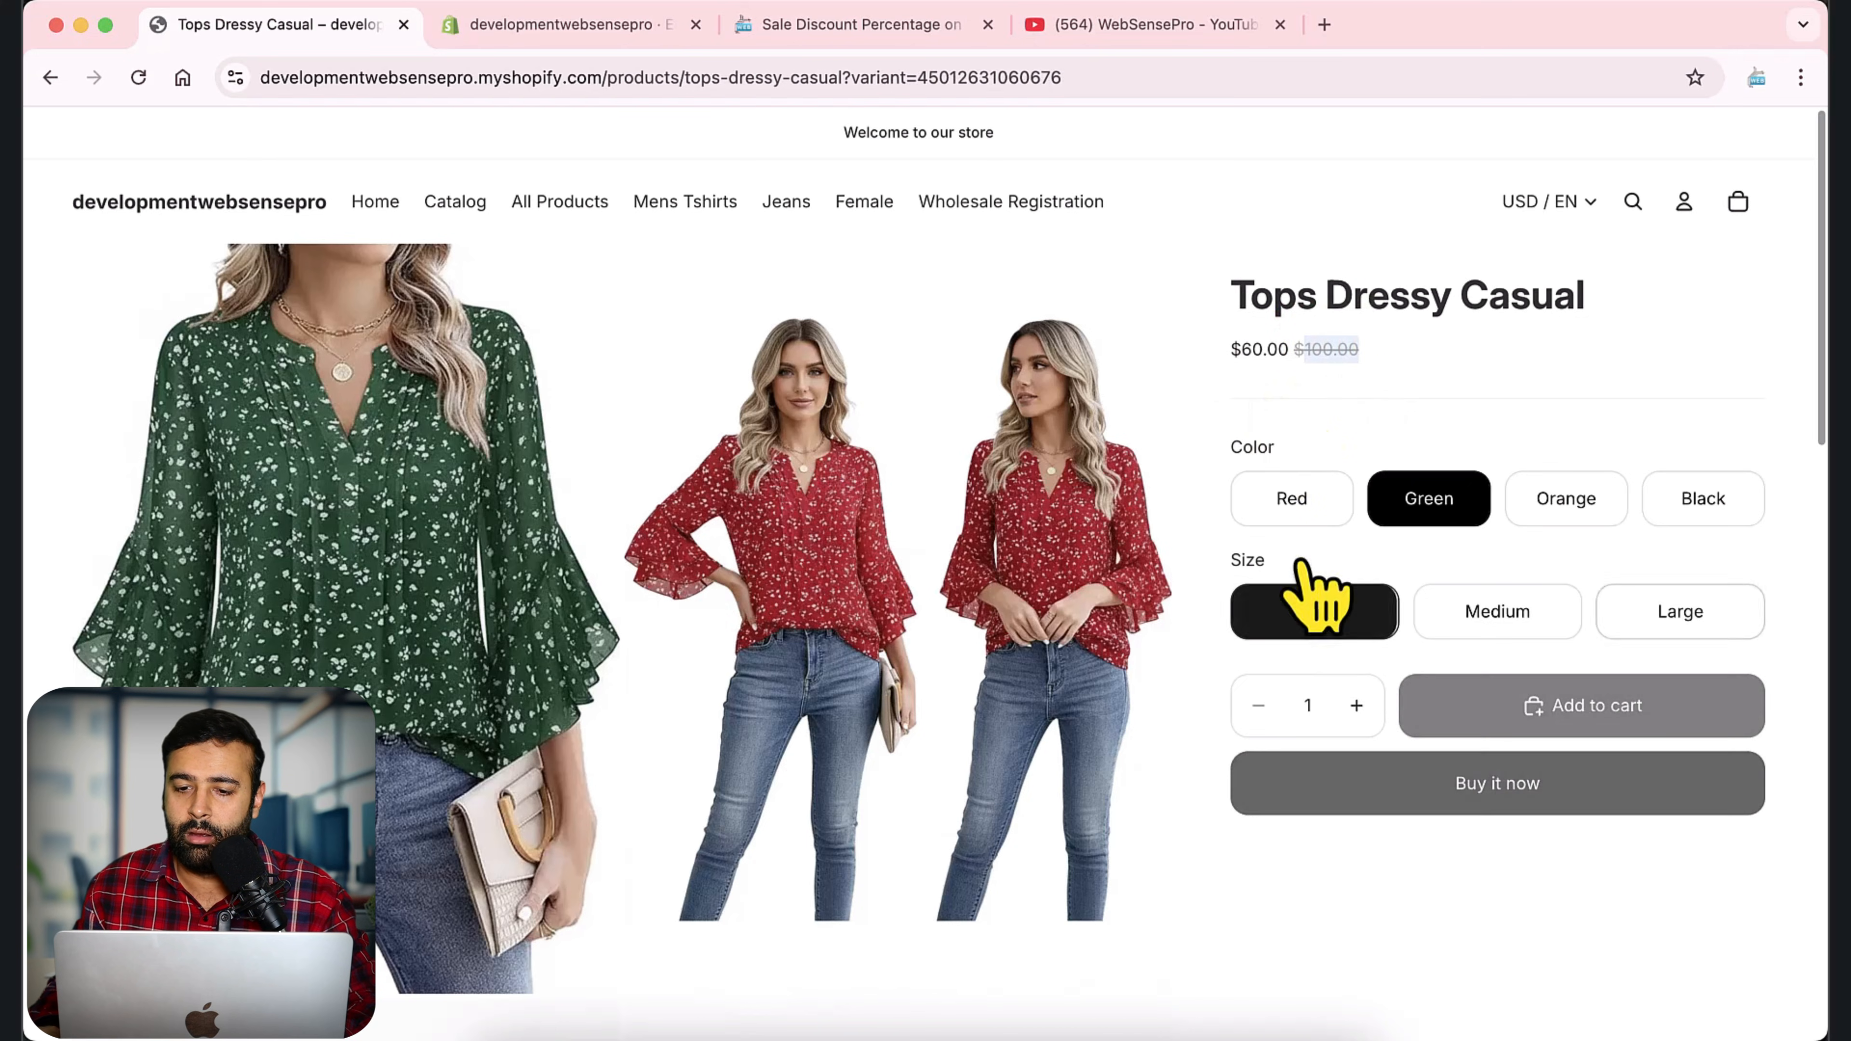
pyautogui.click(1430, 610)
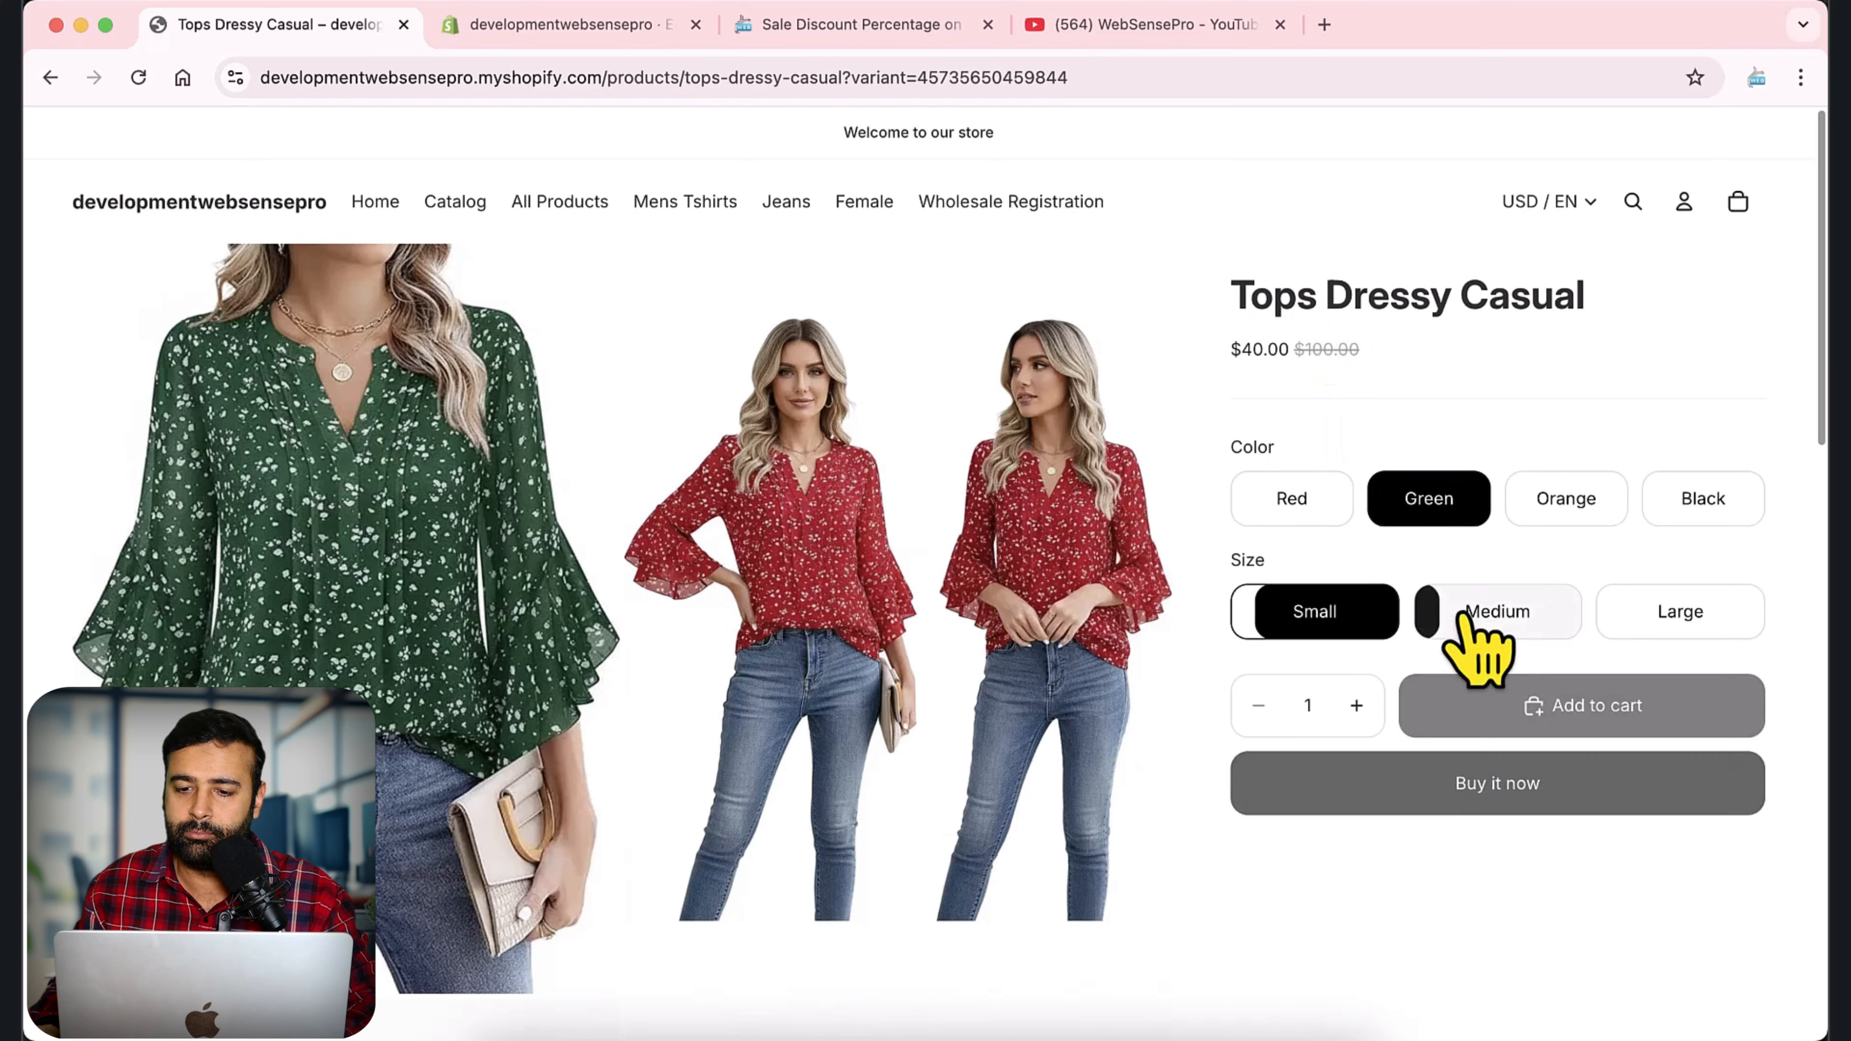
pyautogui.click(1315, 616)
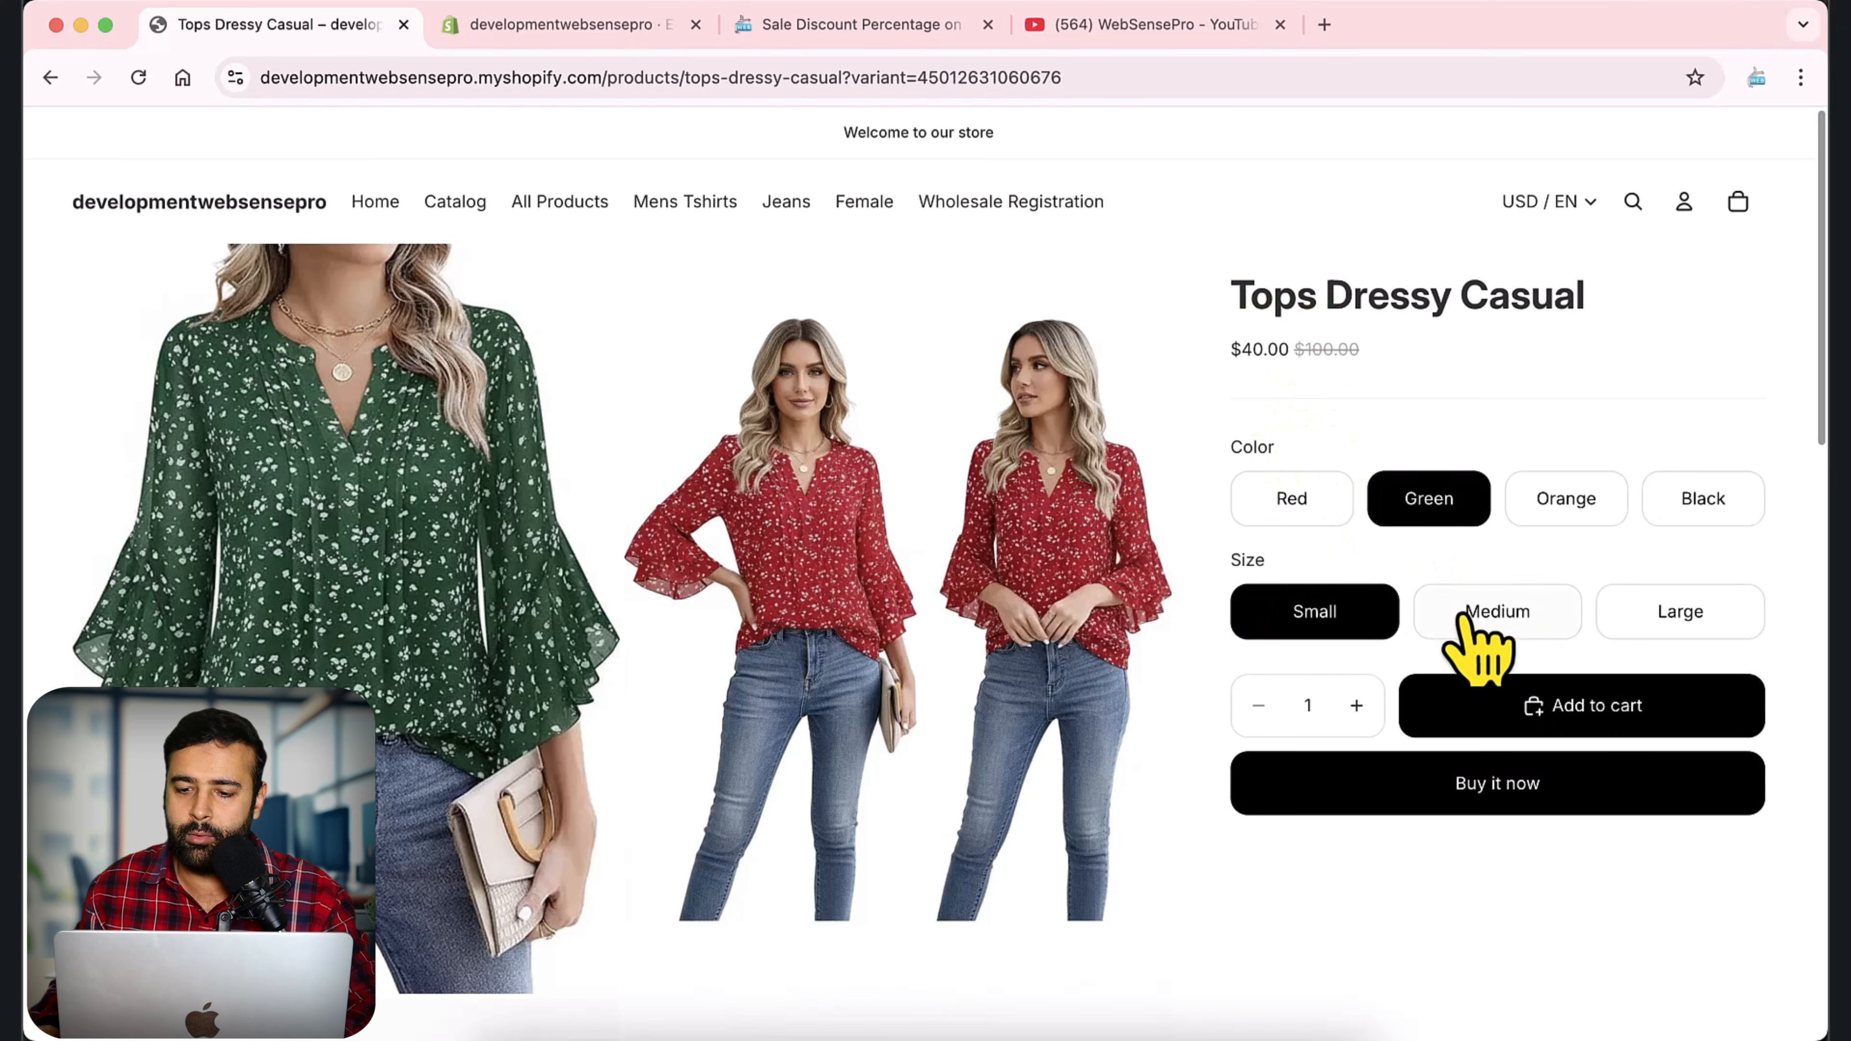
pyautogui.click(1480, 616)
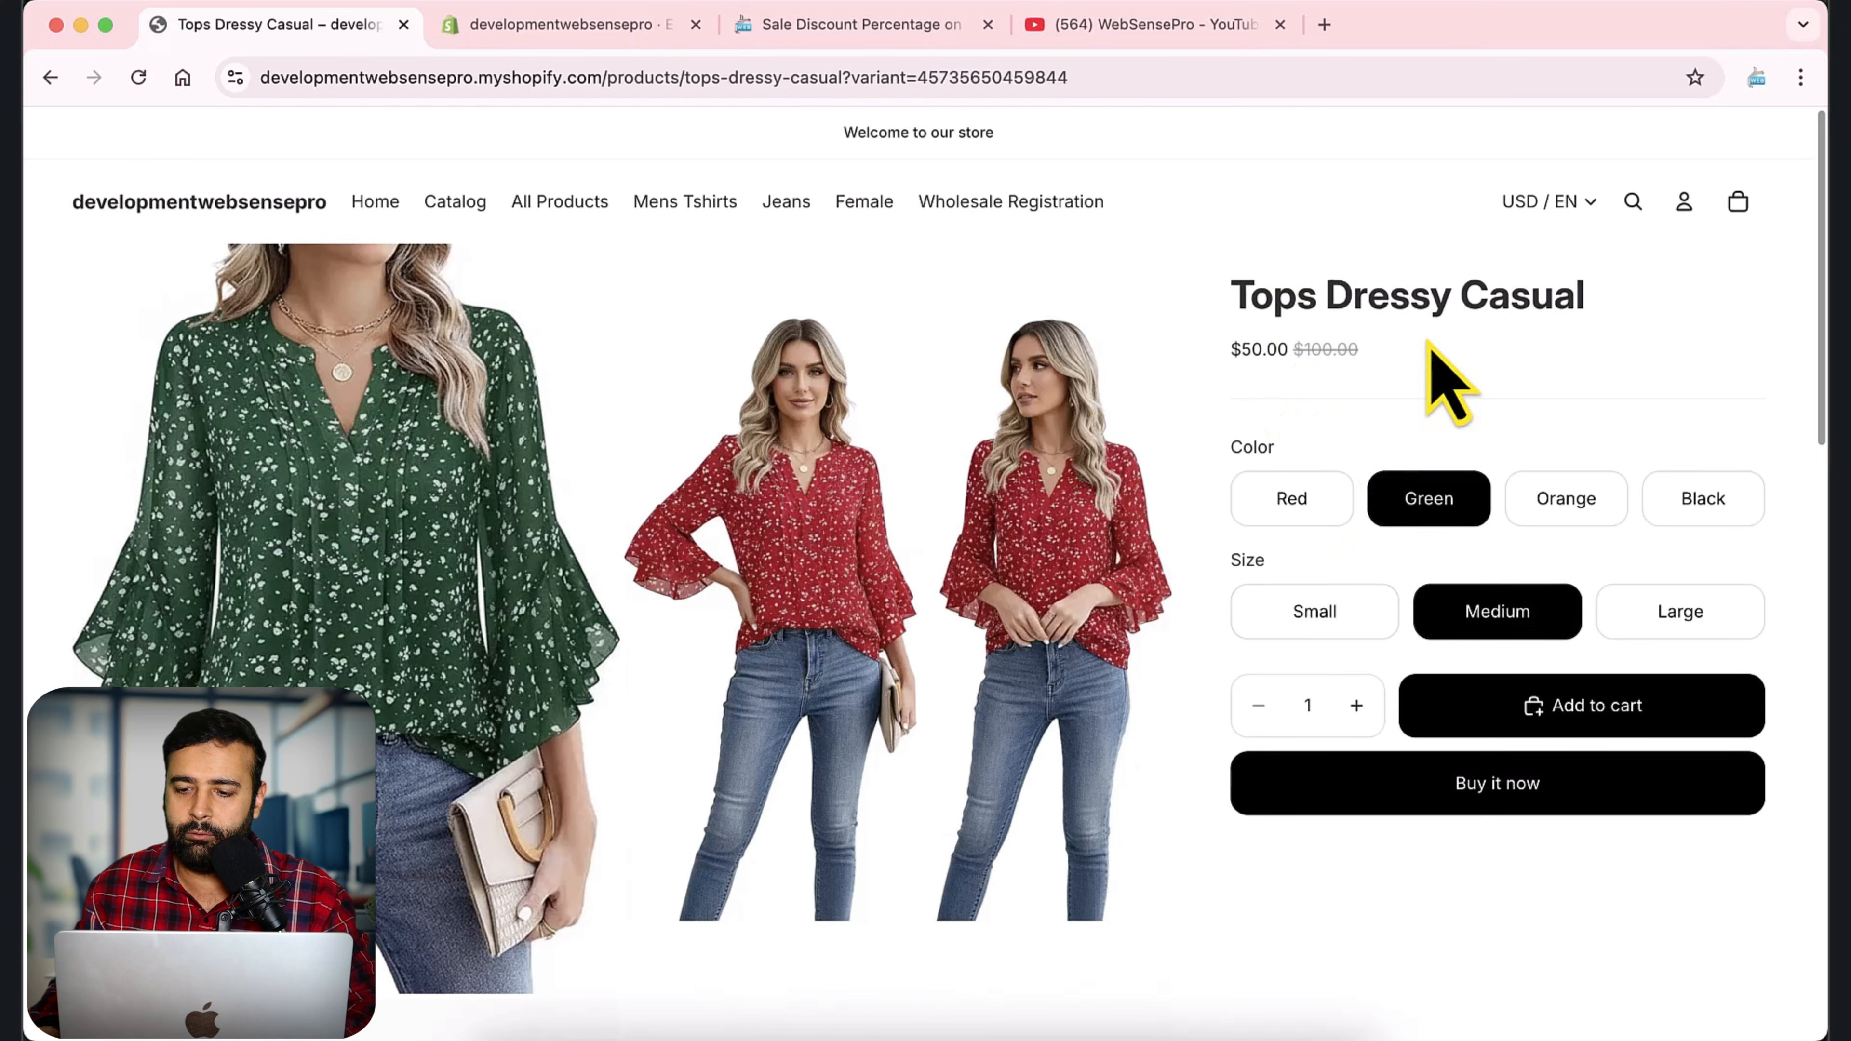
pyautogui.click(1676, 618)
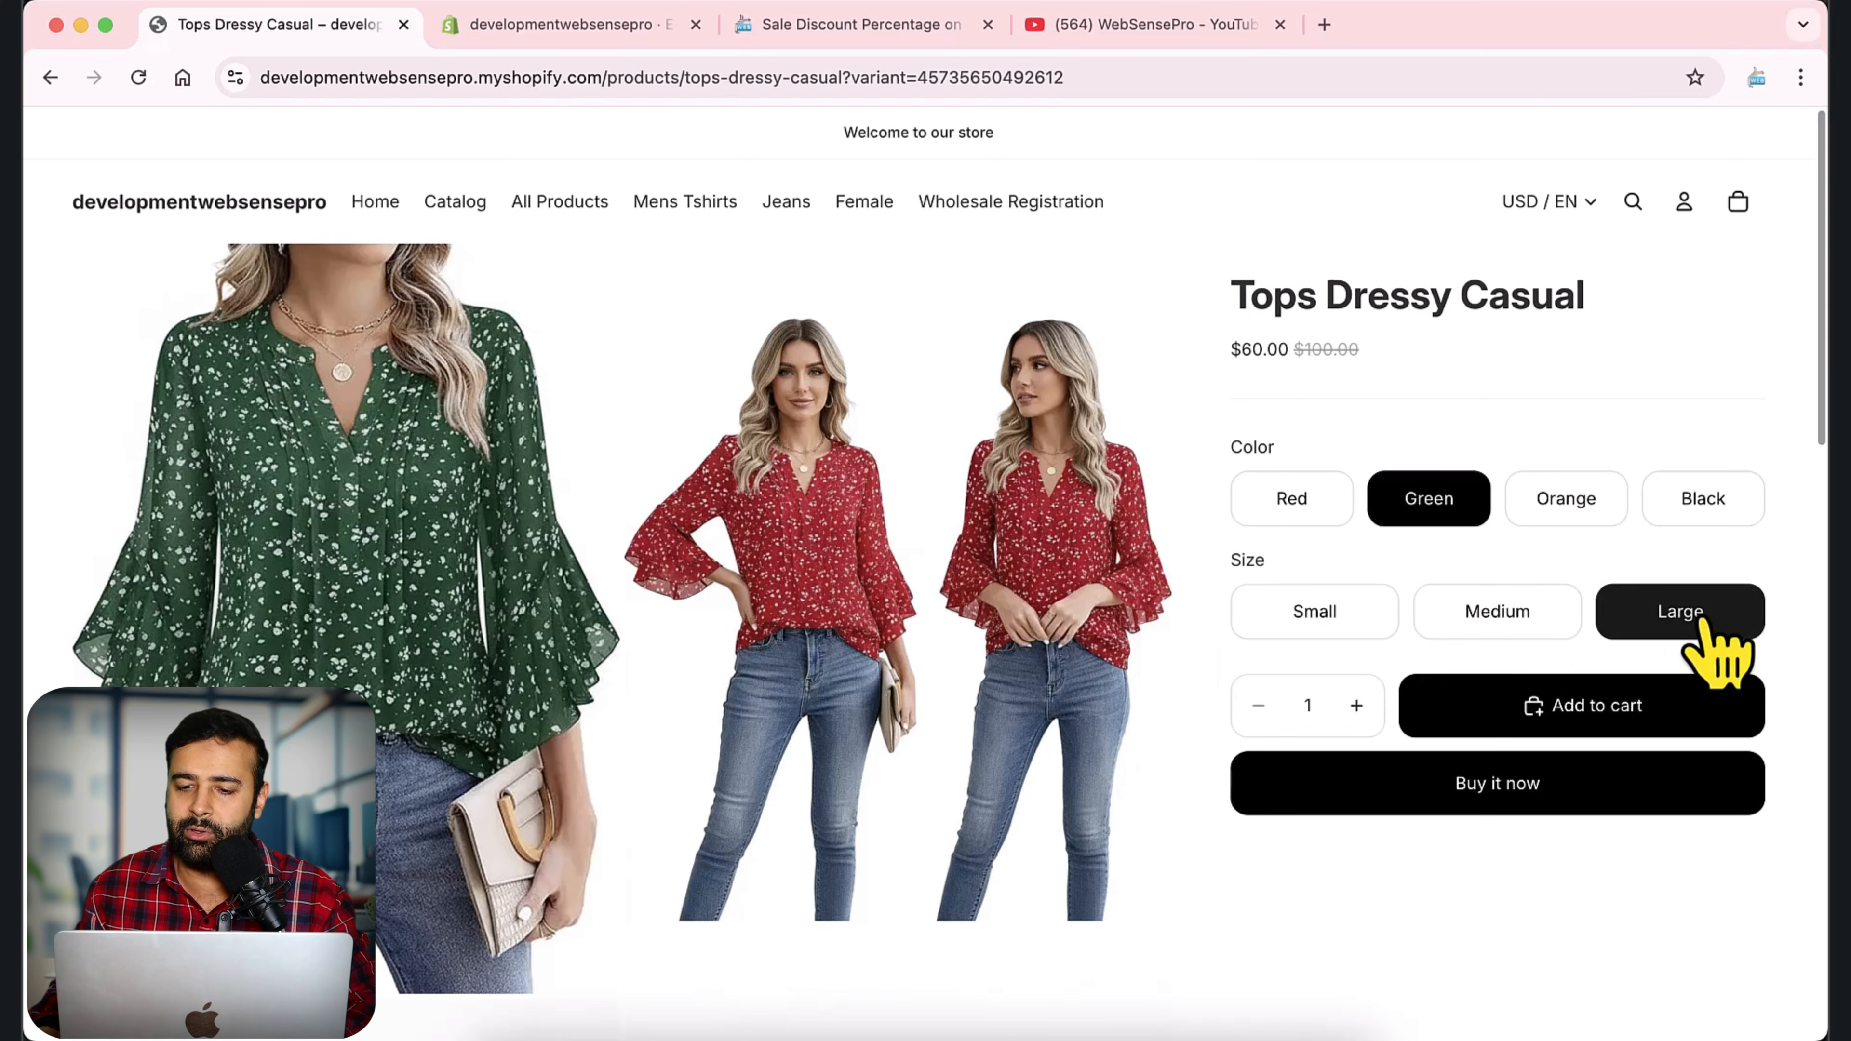
pyautogui.click(1287, 510)
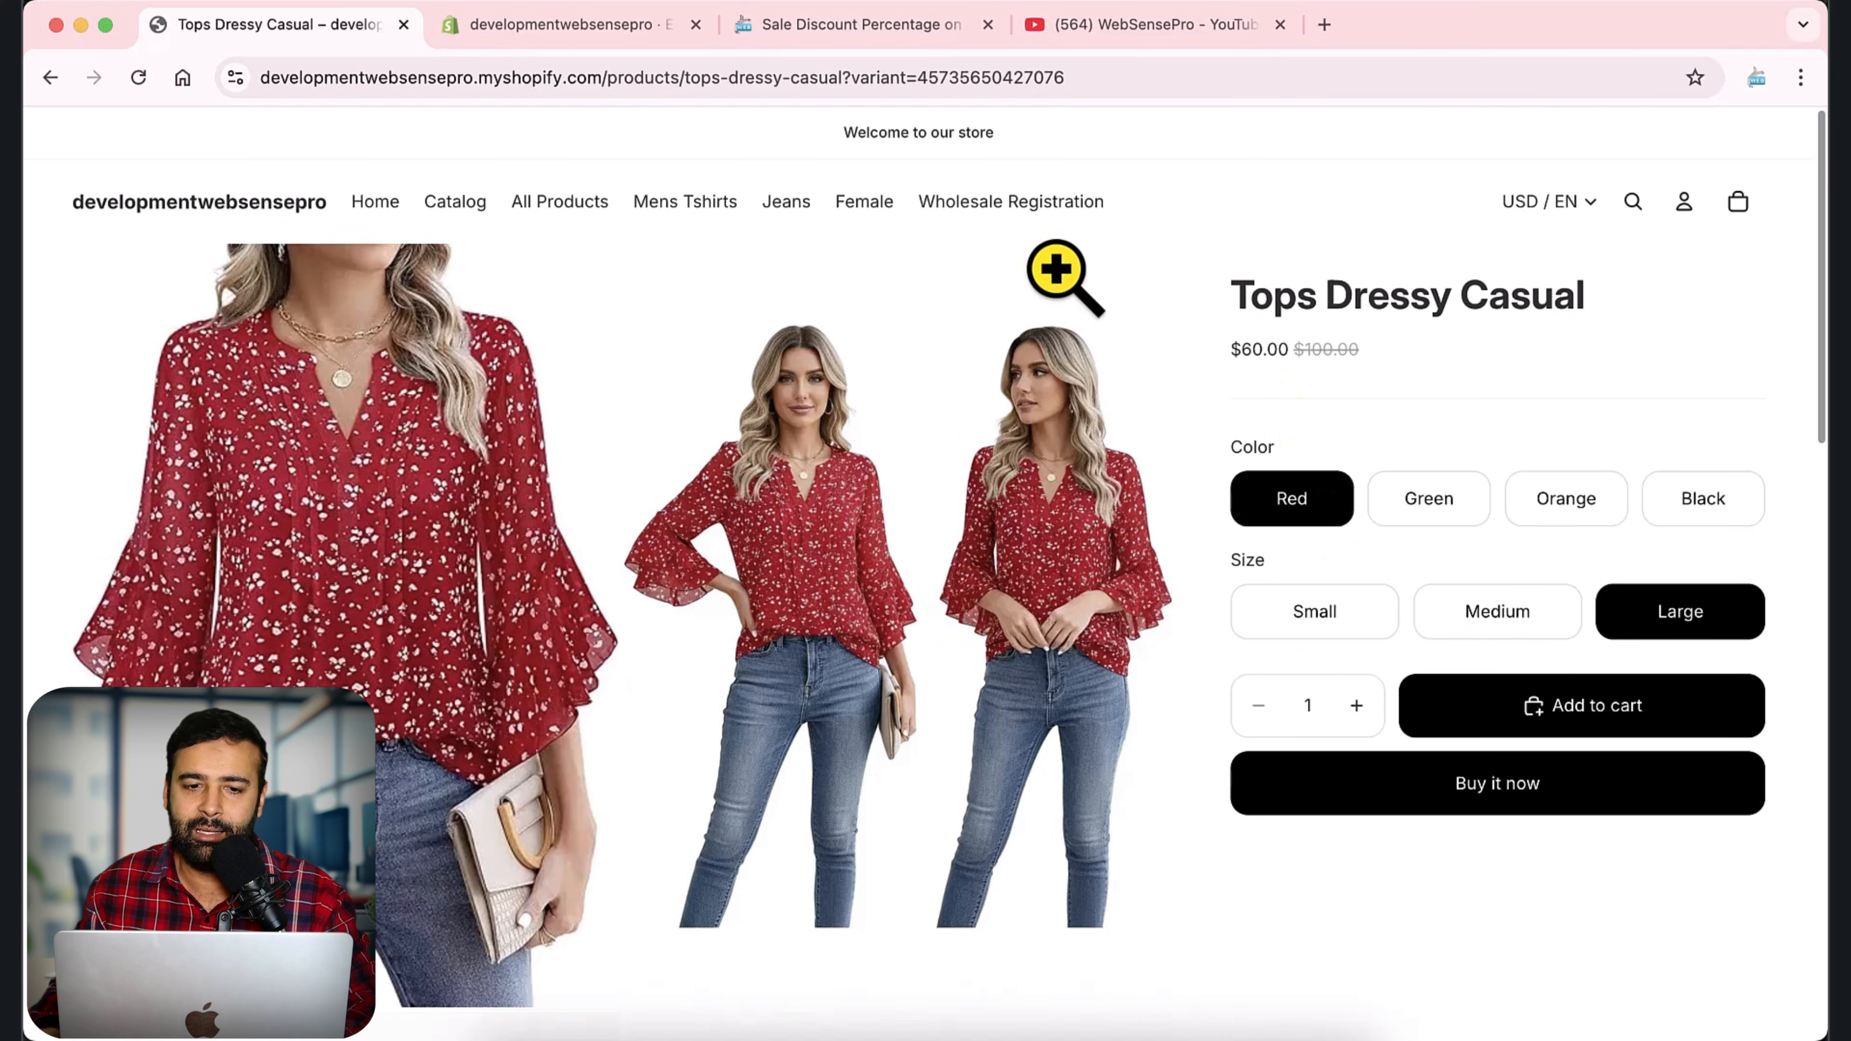
# Switch to the WebSensePro blog article, review the Step 1 code to replace, and copy "_product-card-gallery." from the Step 1 heading.
pyautogui.click(853, 26)
pyautogui.click(1148, 76)
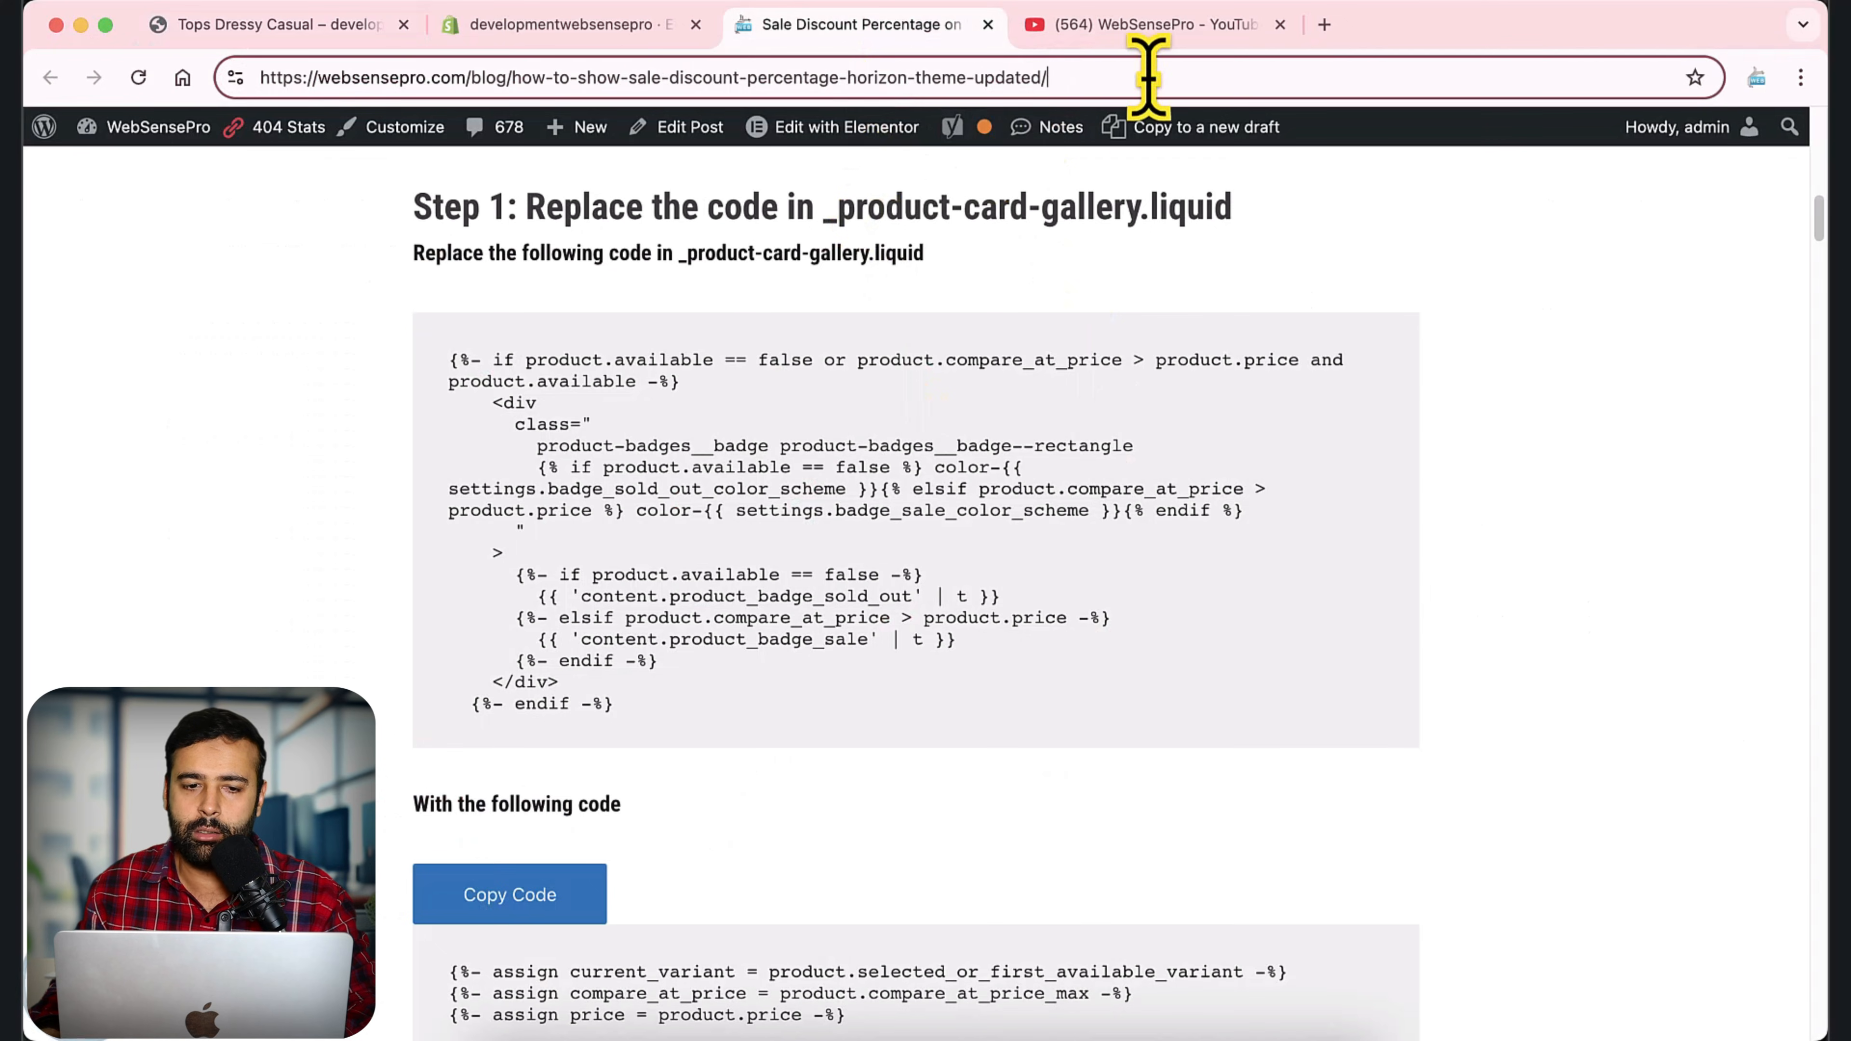
pyautogui.moveTo(1148, 77); pyautogui.dragTo(191, 90)
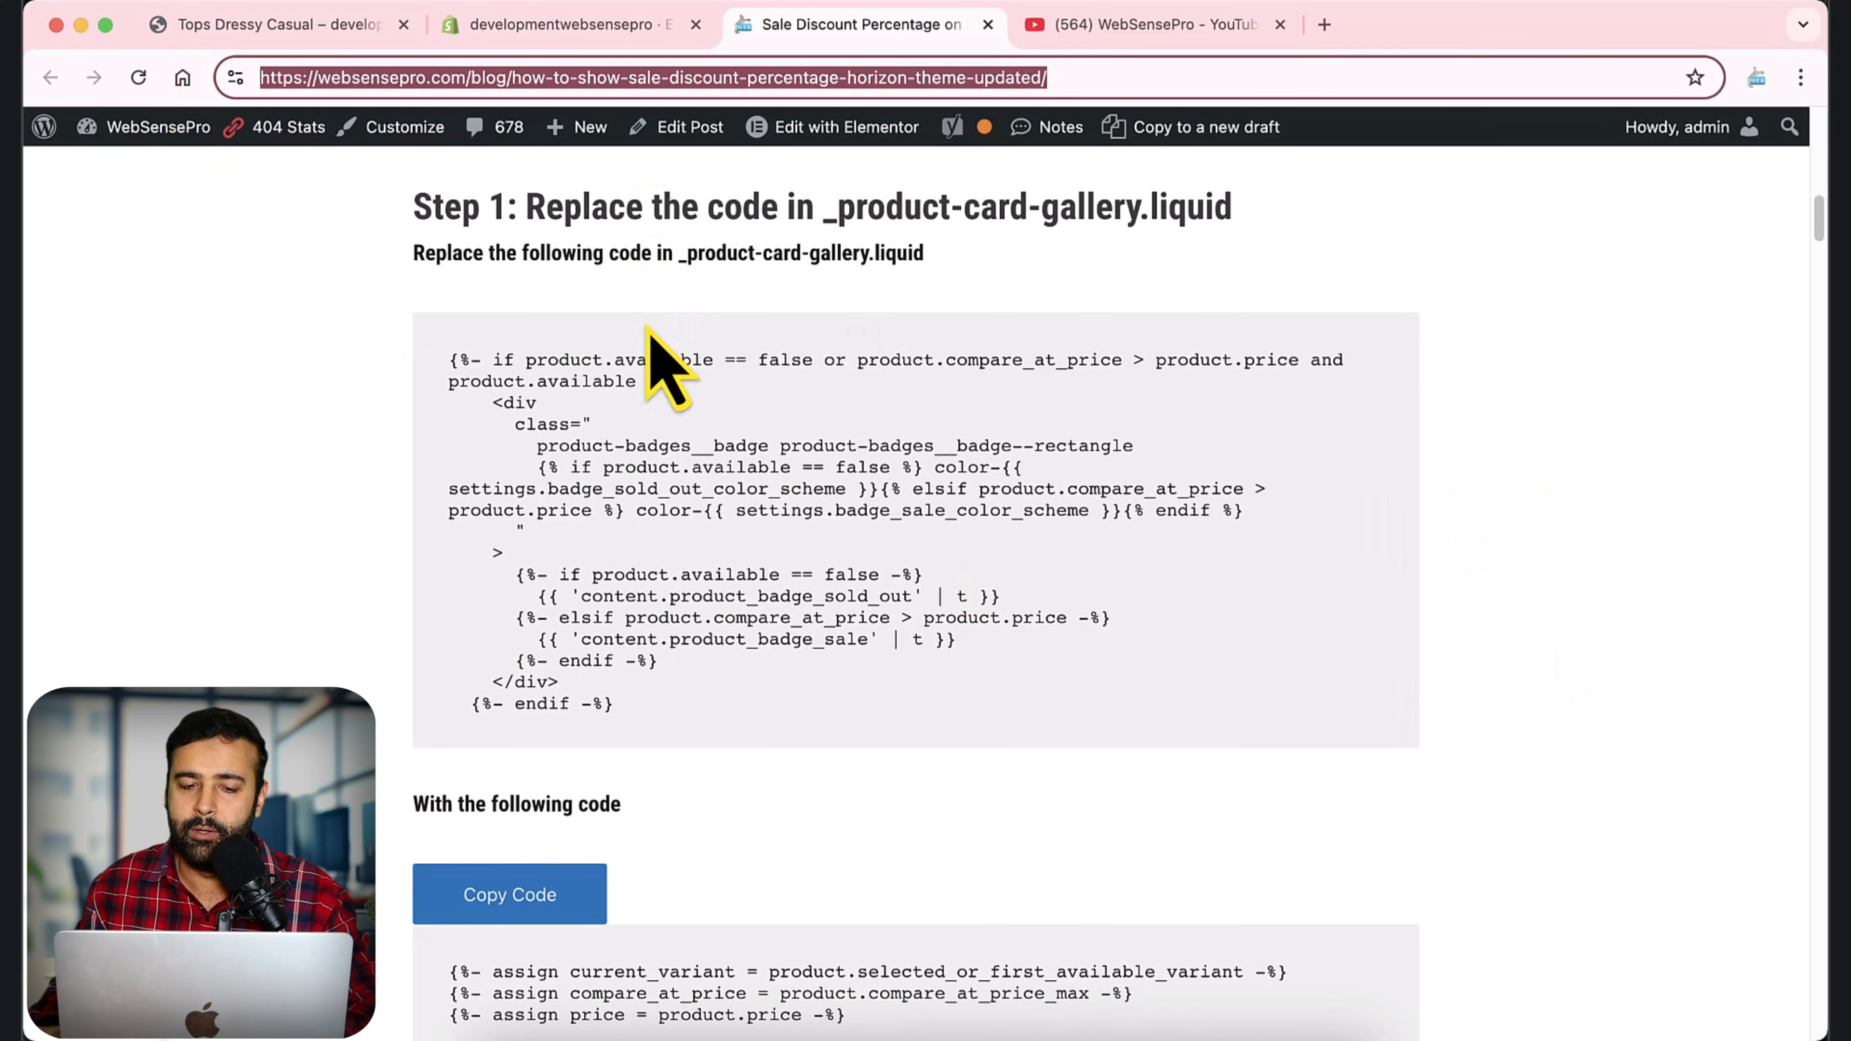
pyautogui.moveTo(442, 361); pyautogui.dragTo(731, 711)
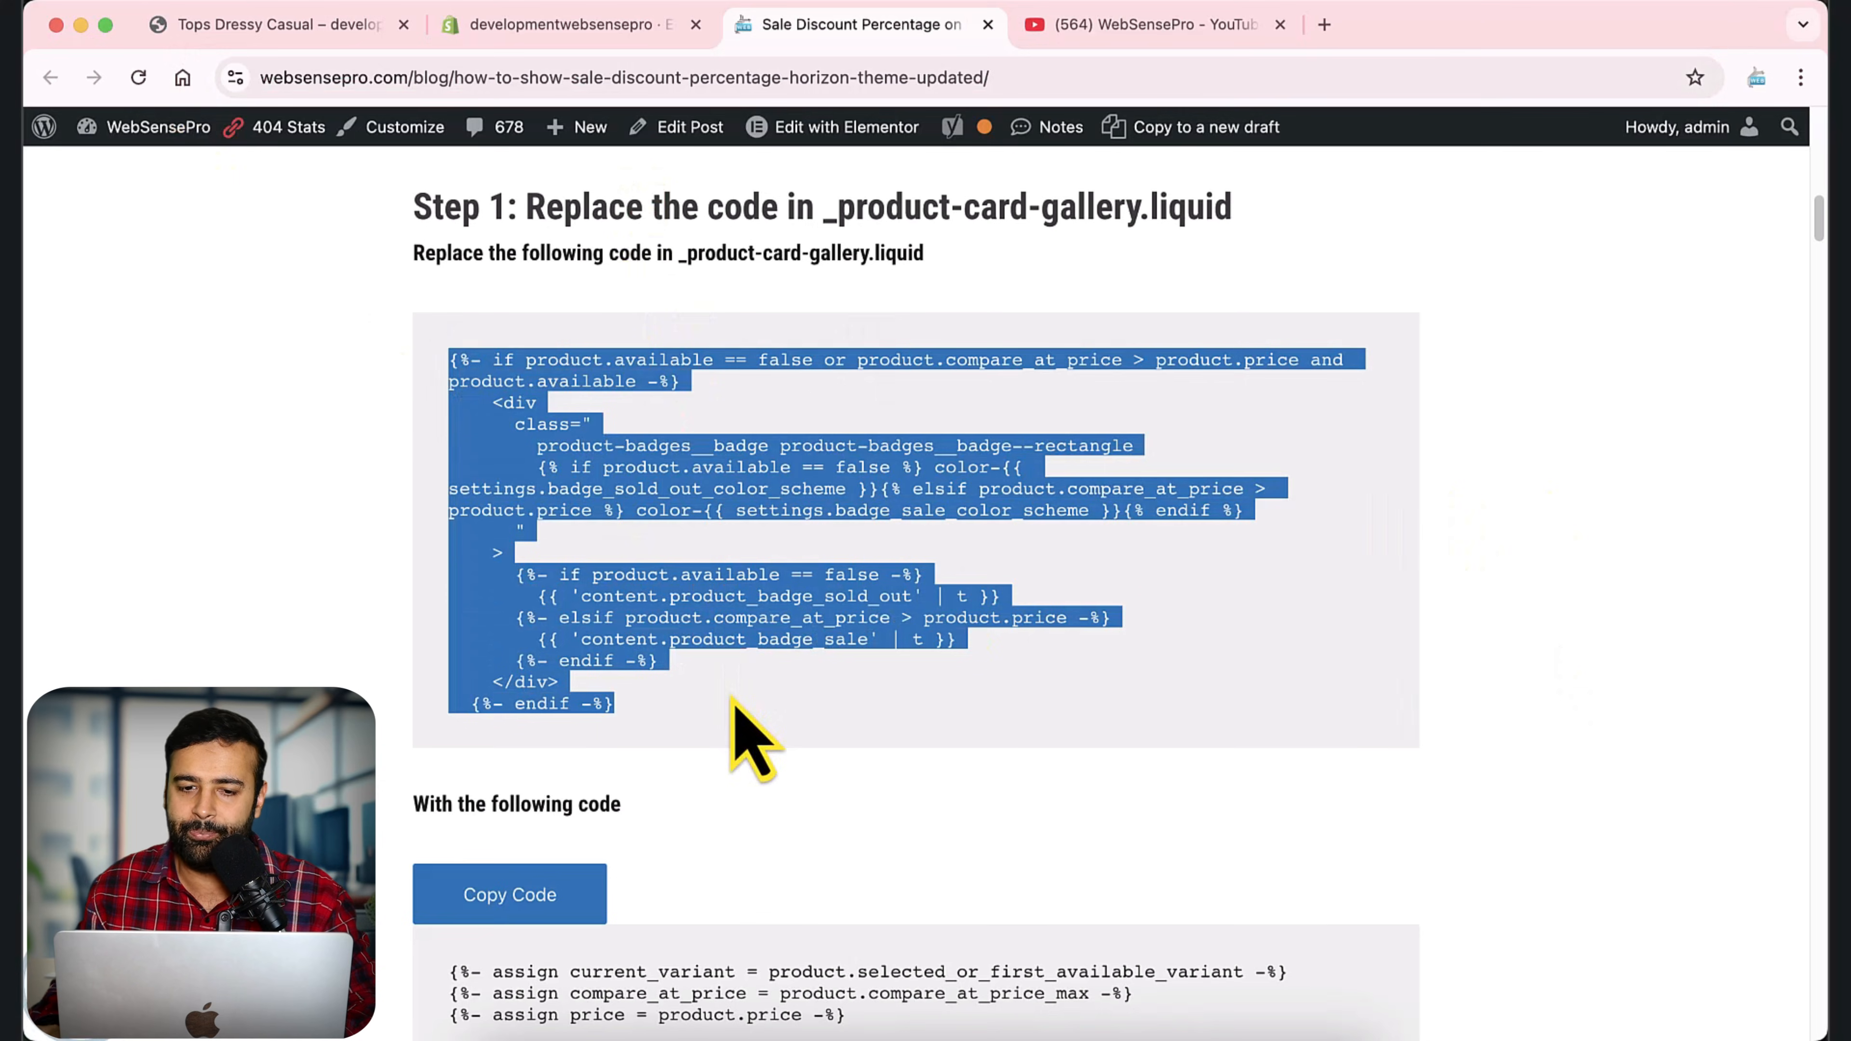
pyautogui.moveTo(825, 208); pyautogui.dragTo(1164, 213)
pyautogui.press('super+c')
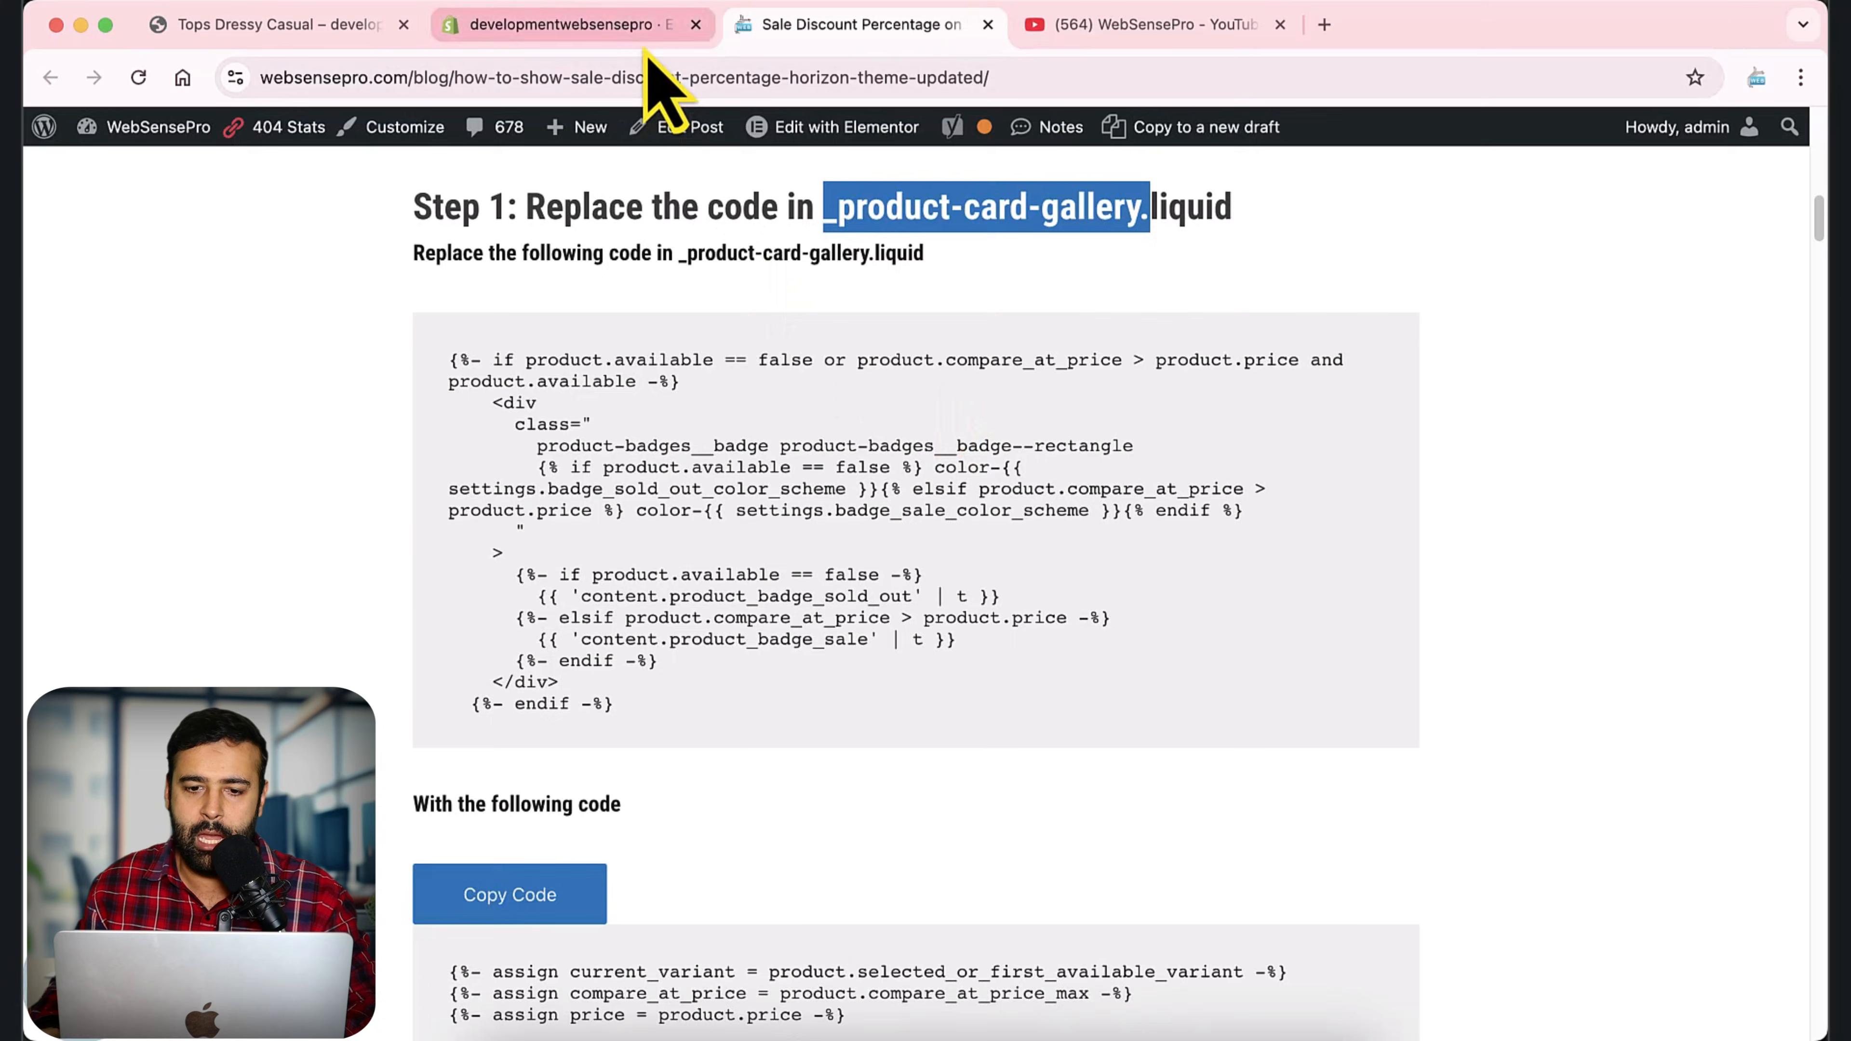
# Return to the Shopify themes page and open the current Horizon theme's code for editing.
pyautogui.click(659, 29)
pyautogui.scroll(-3, 1818, 496)
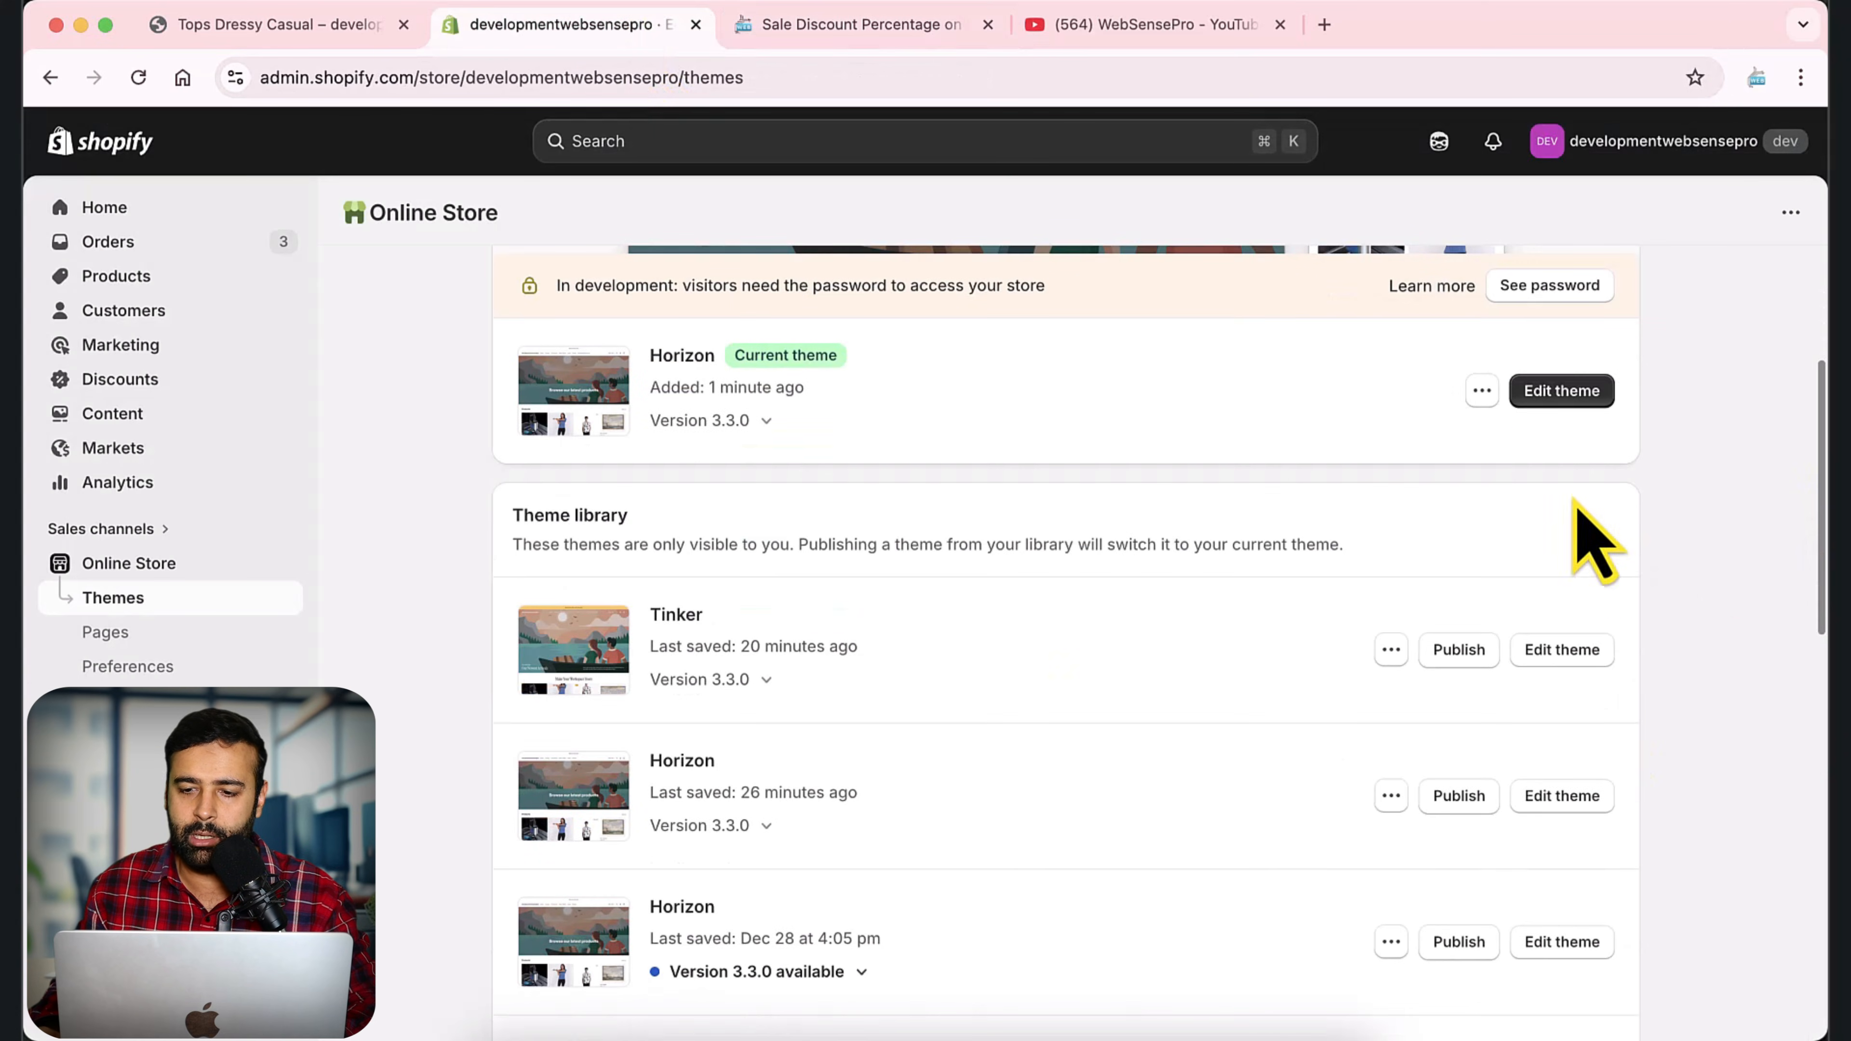
pyautogui.click(1482, 394)
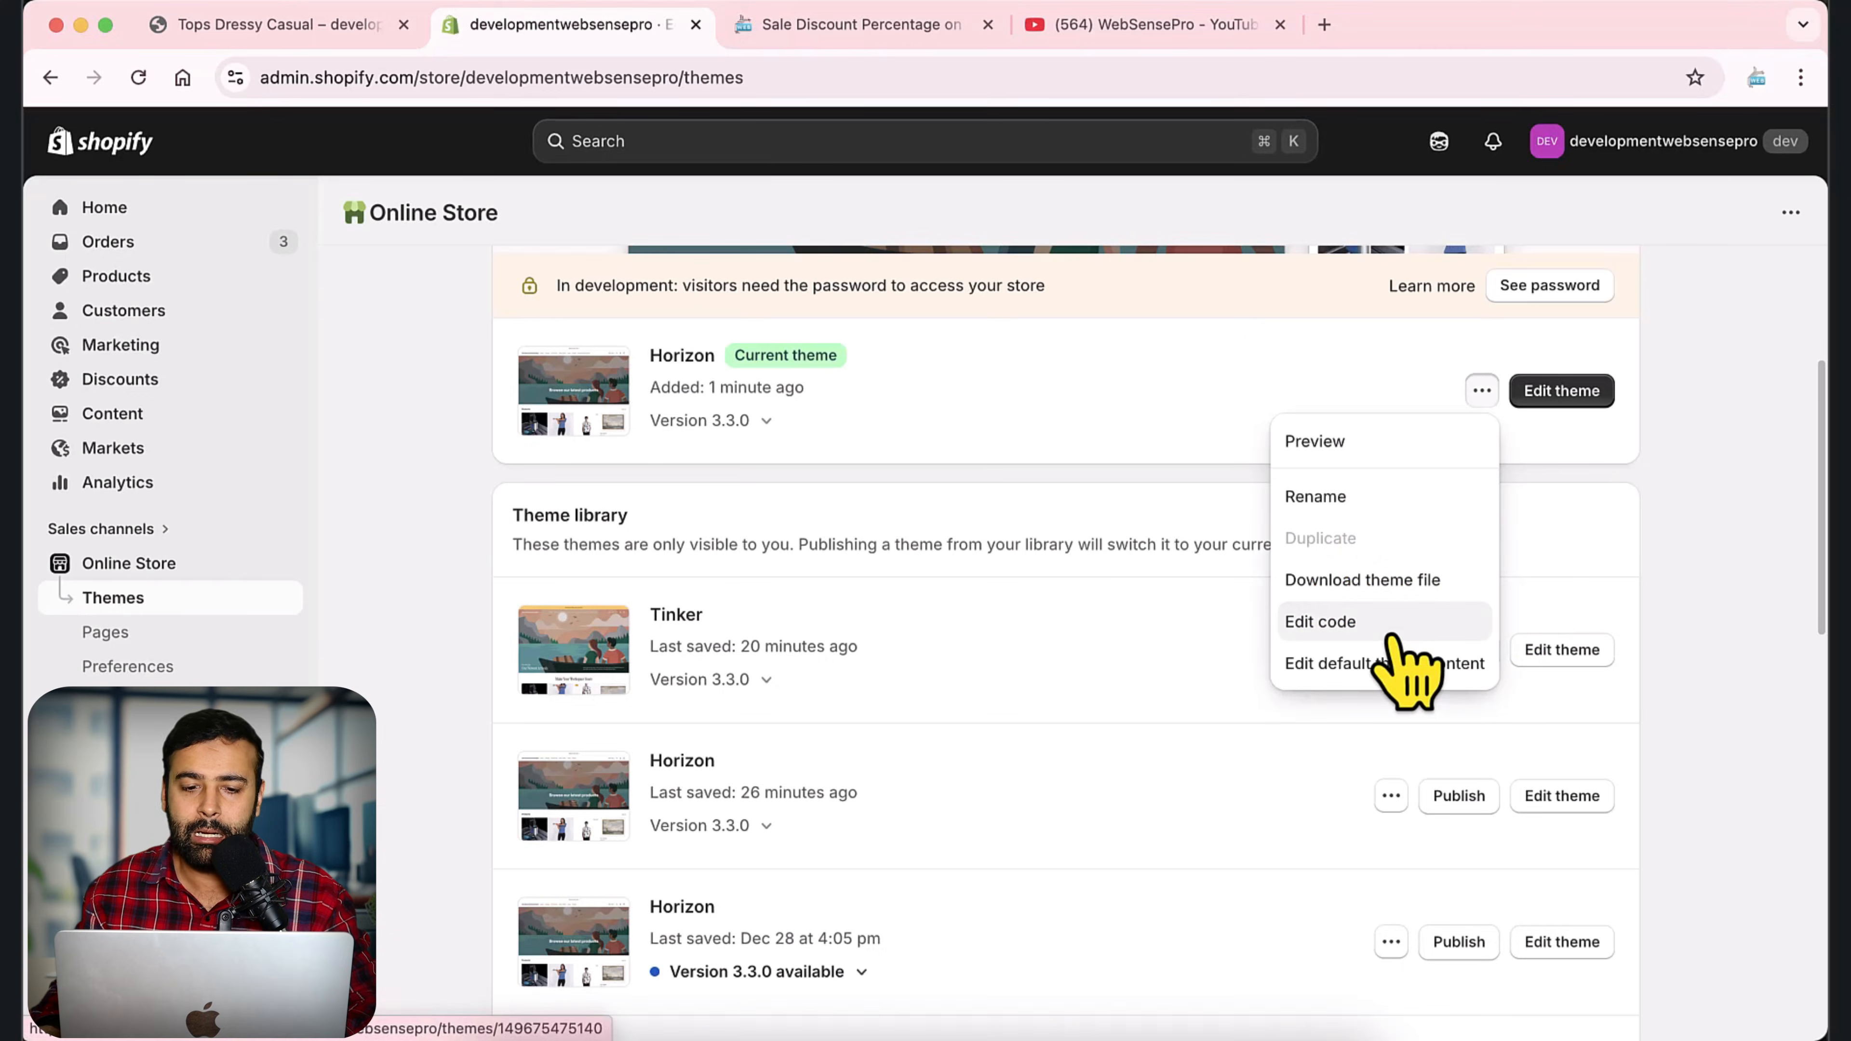
pyautogui.click(1647, 700)
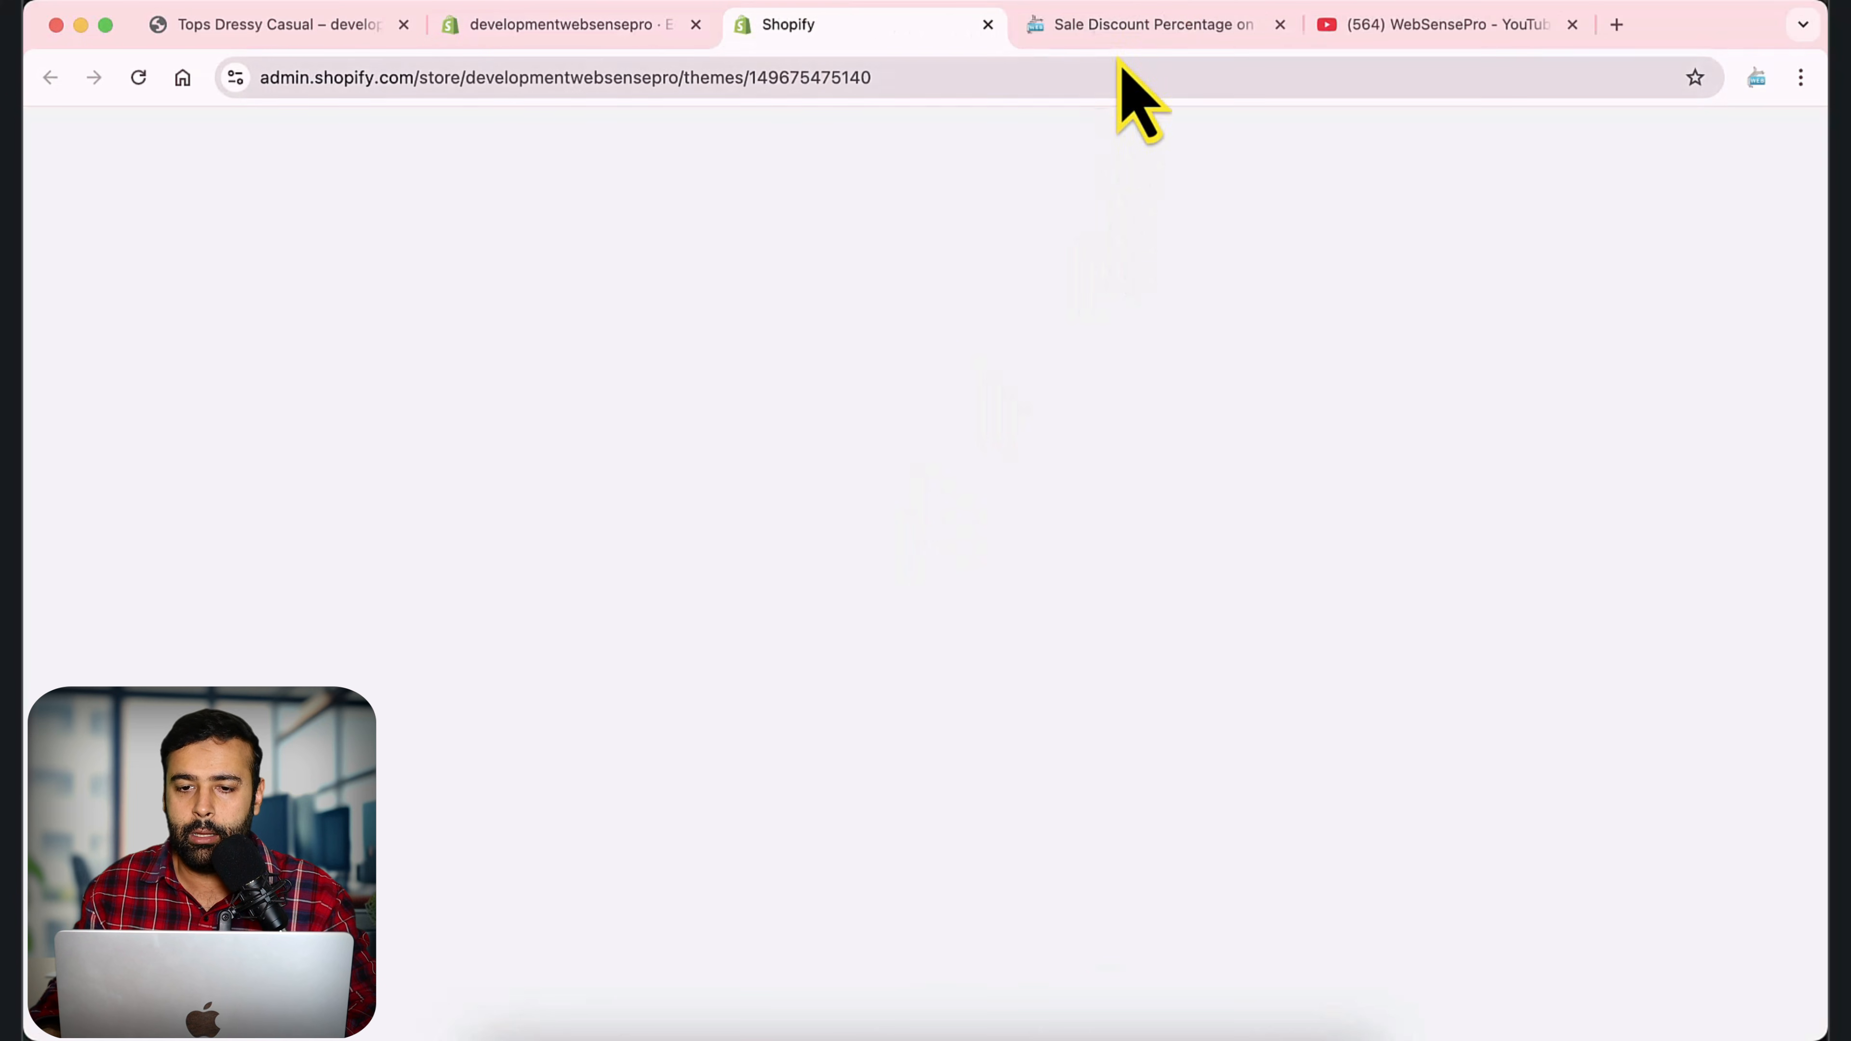
# Review the blog article's Step 1 instructions for replacing the code in _product-card-gallery.liquid.
pyautogui.click(1127, 29)
pyautogui.scroll(-5, 1465, 619)
pyautogui.scroll(5, 1465, 618)
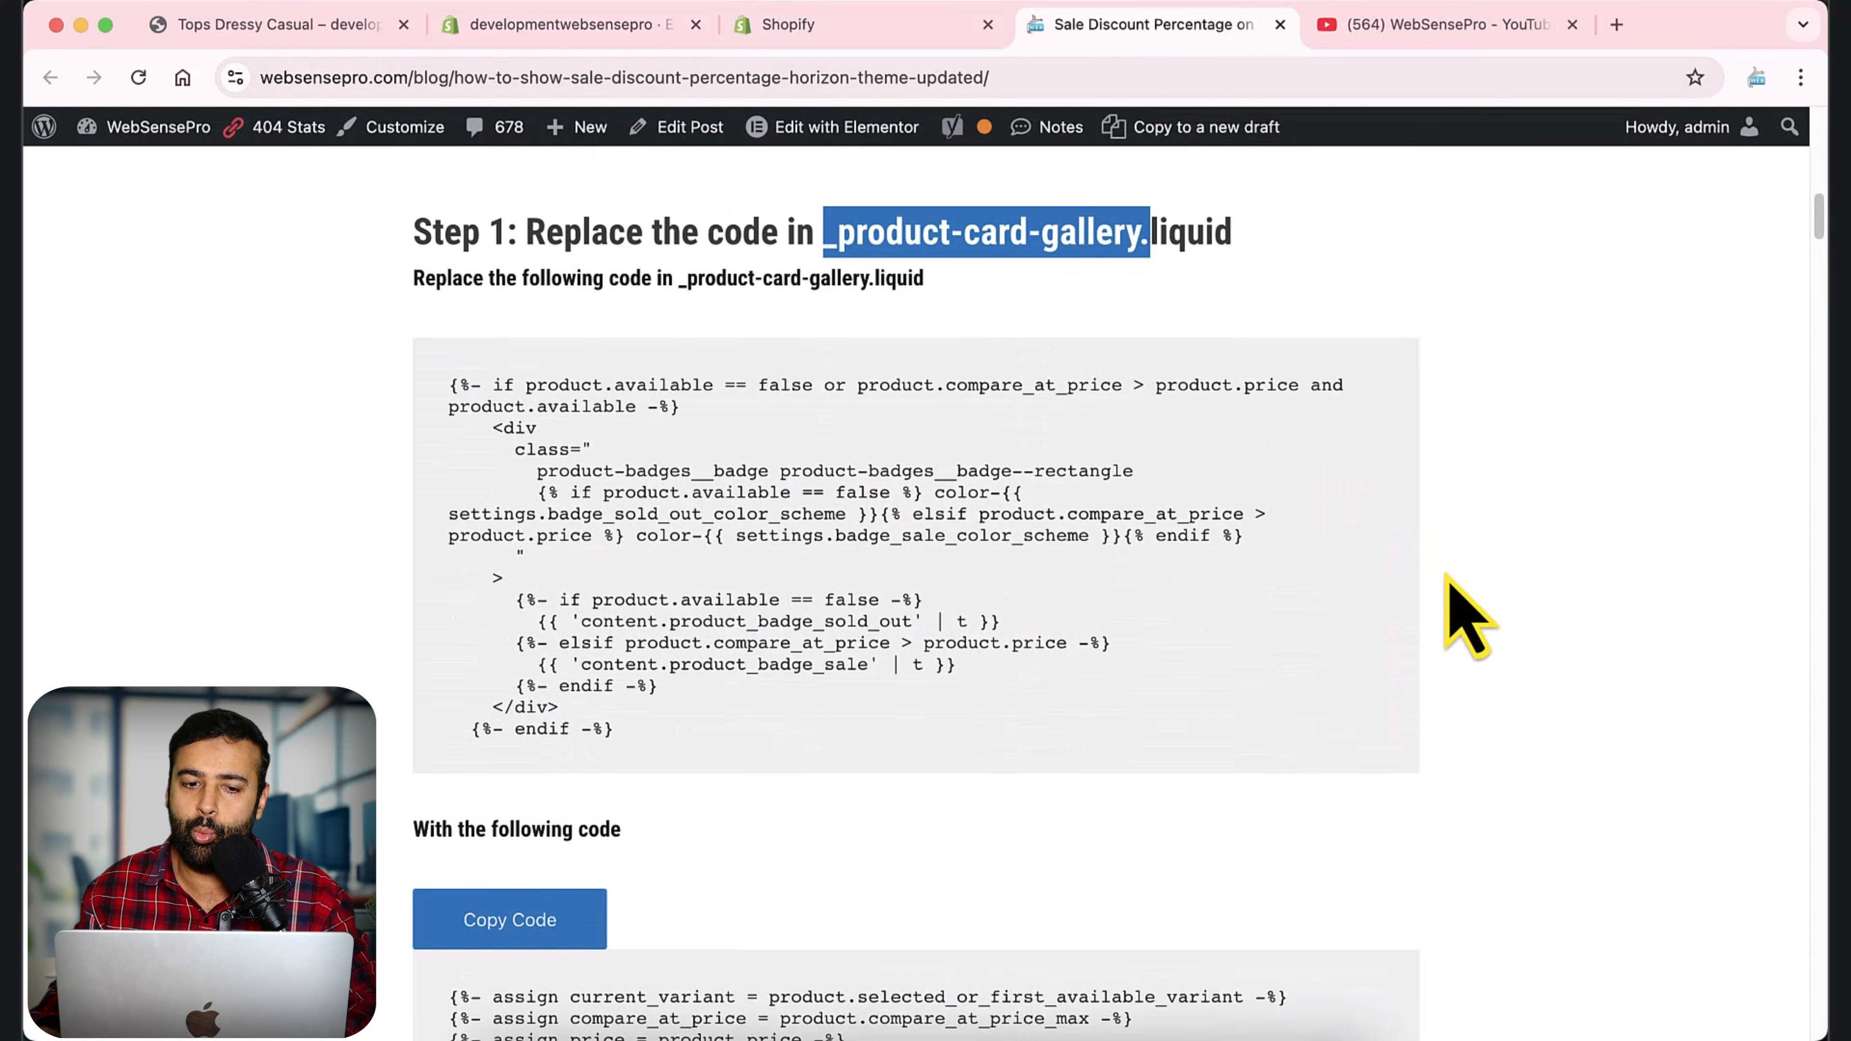
pyautogui.scroll(-1, 1466, 617)
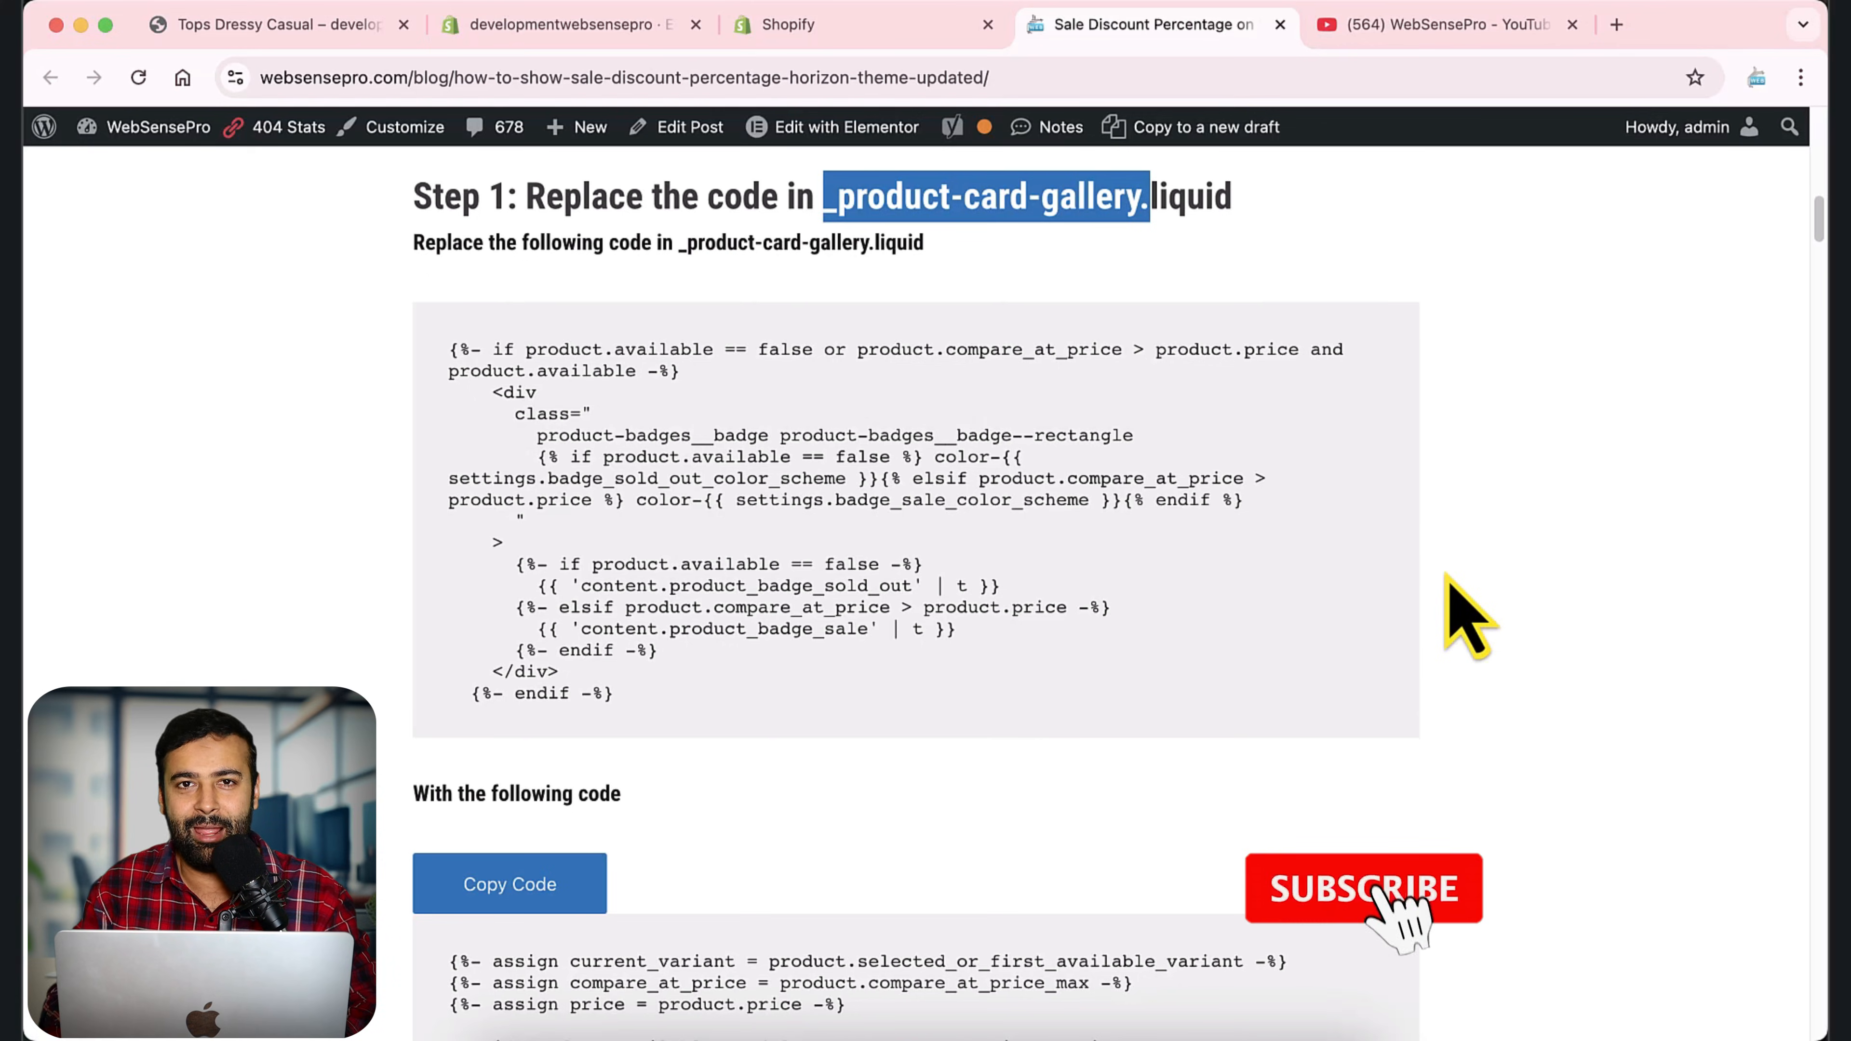
# Find "_product-card-gallery." in the Horizon theme code and open the _product-card-gallery.liquid file from blocks.
pyautogui.click(860, 33)
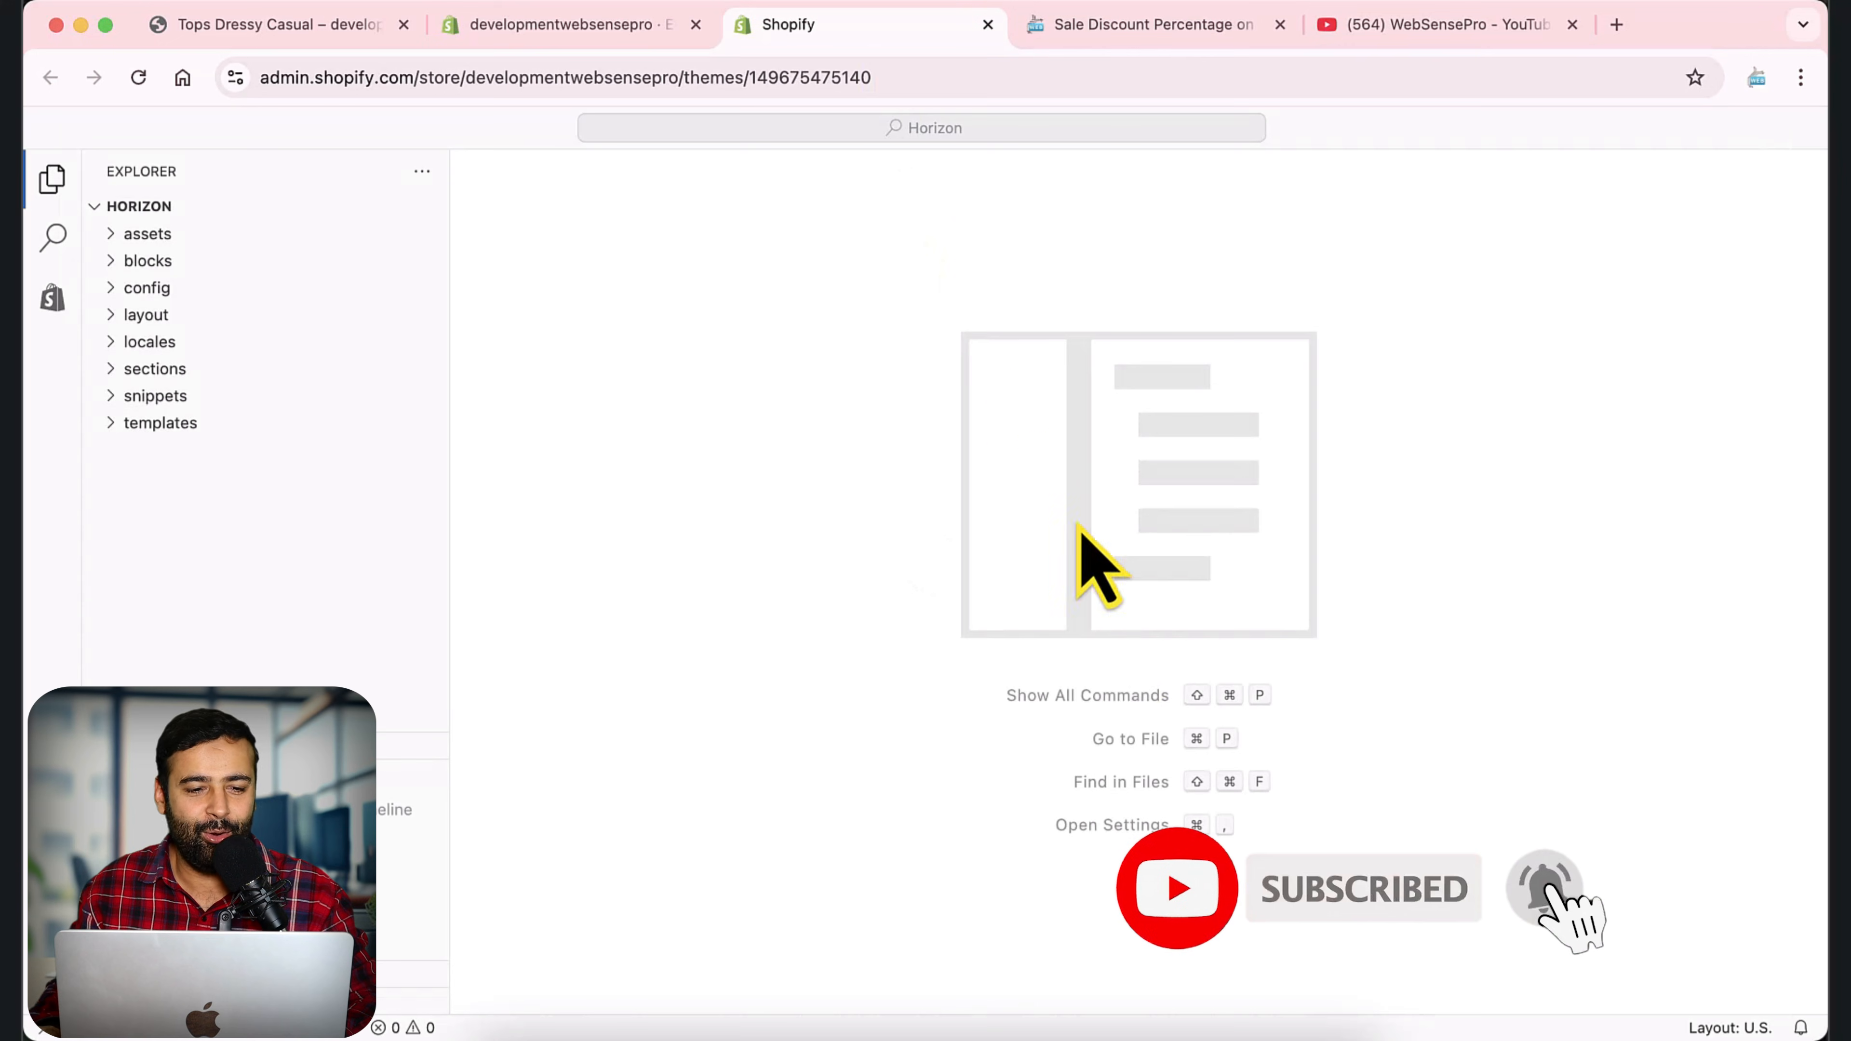
pyautogui.click(1136, 26)
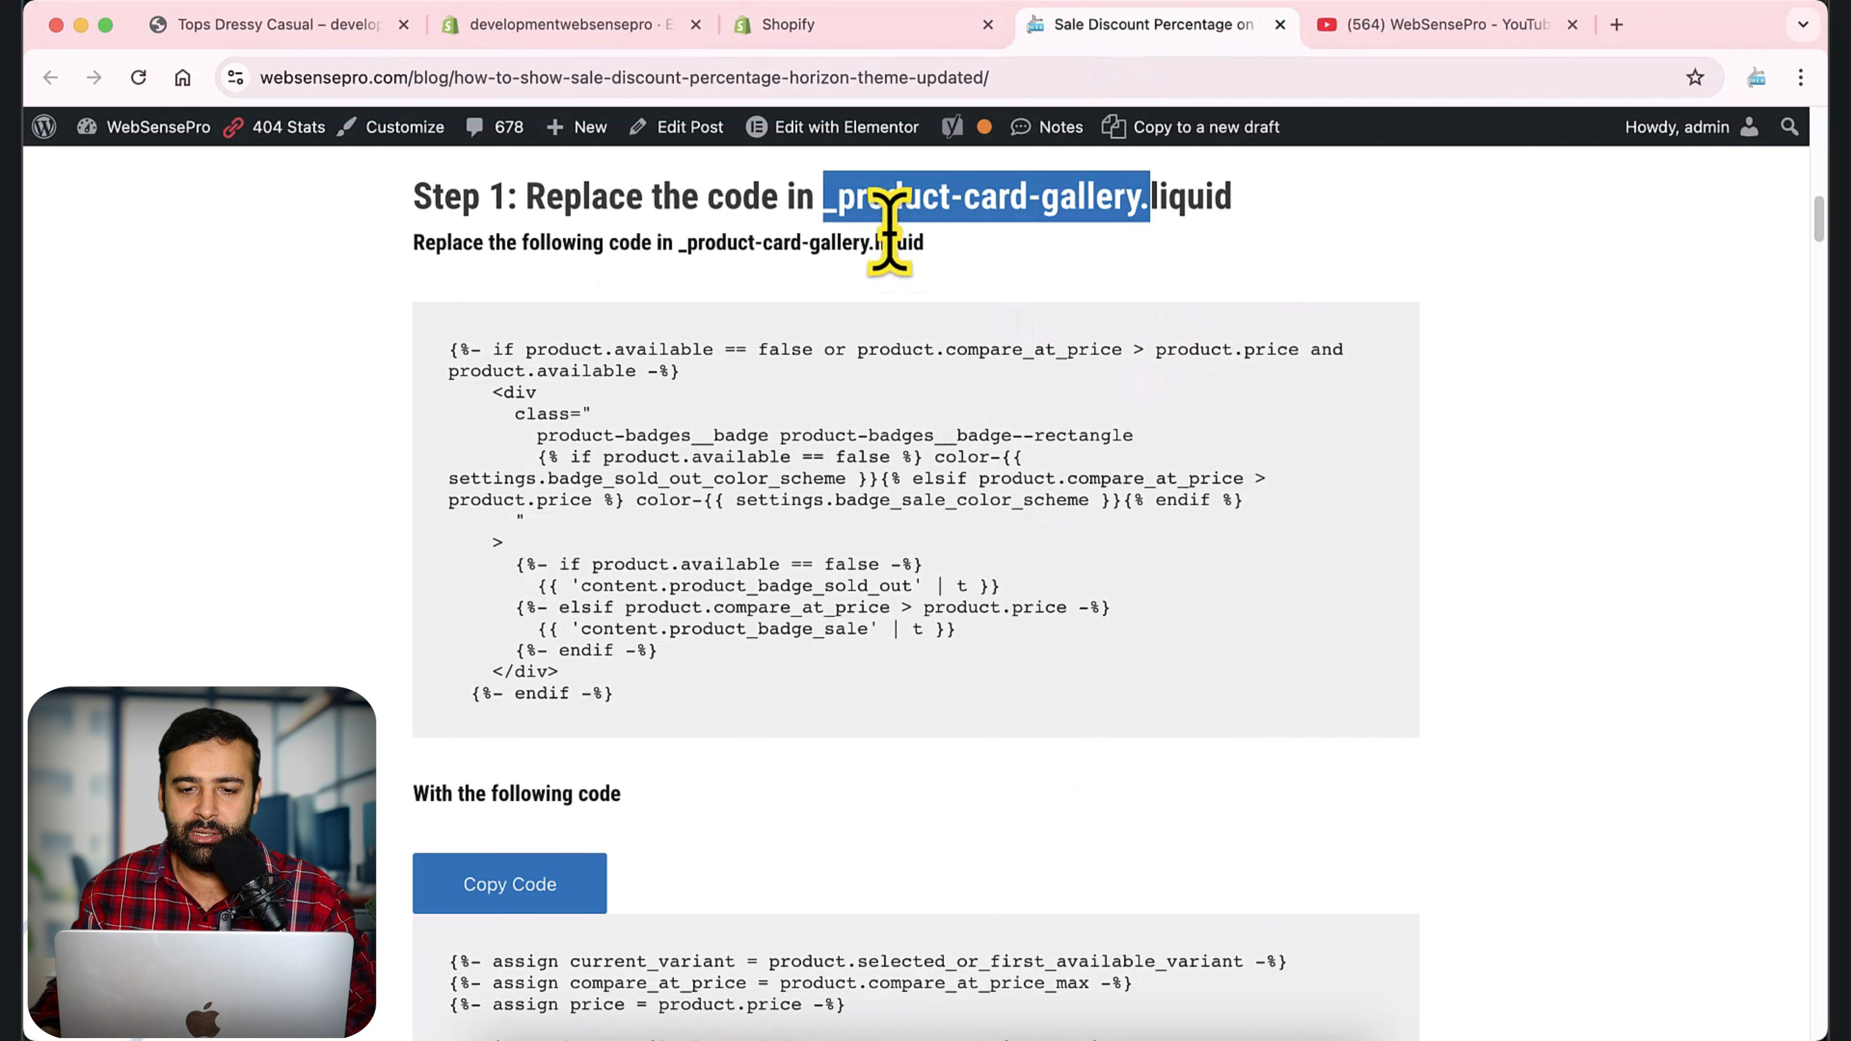
pyautogui.click(875, 31)
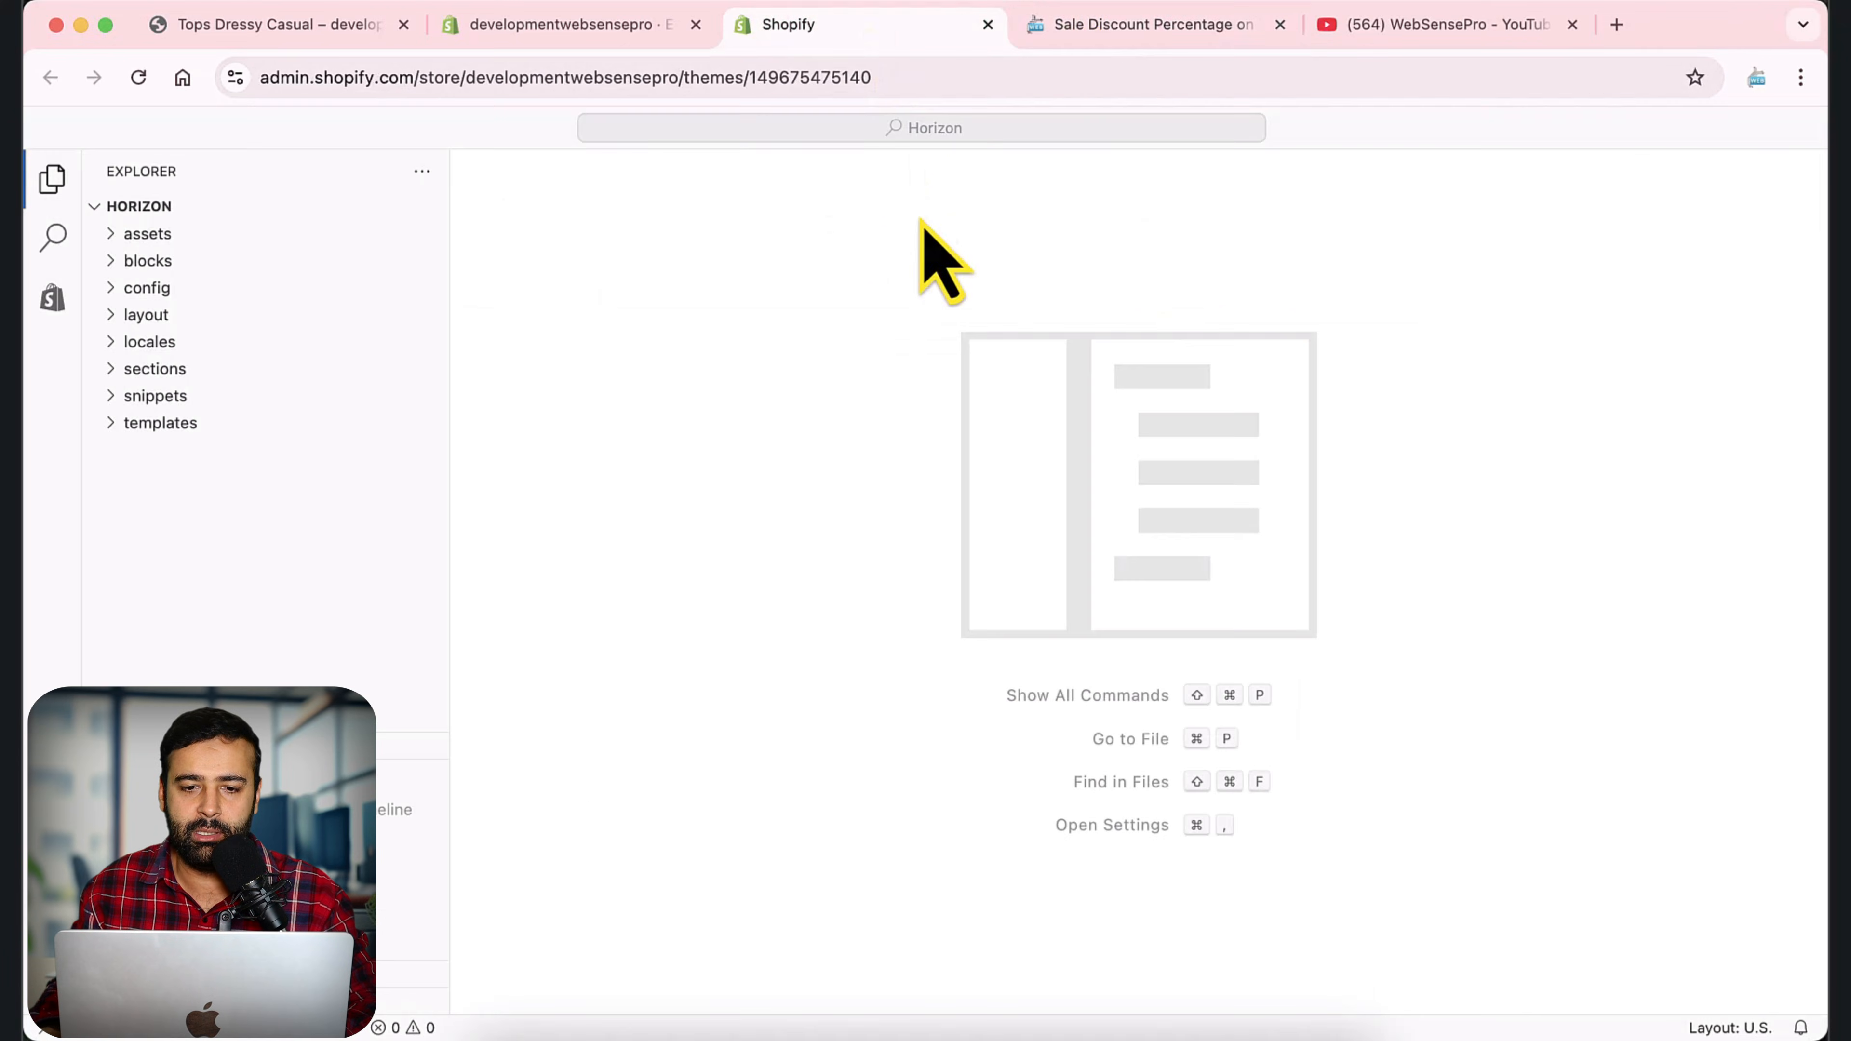
pyautogui.click(889, 126)
pyautogui.press('super+v')
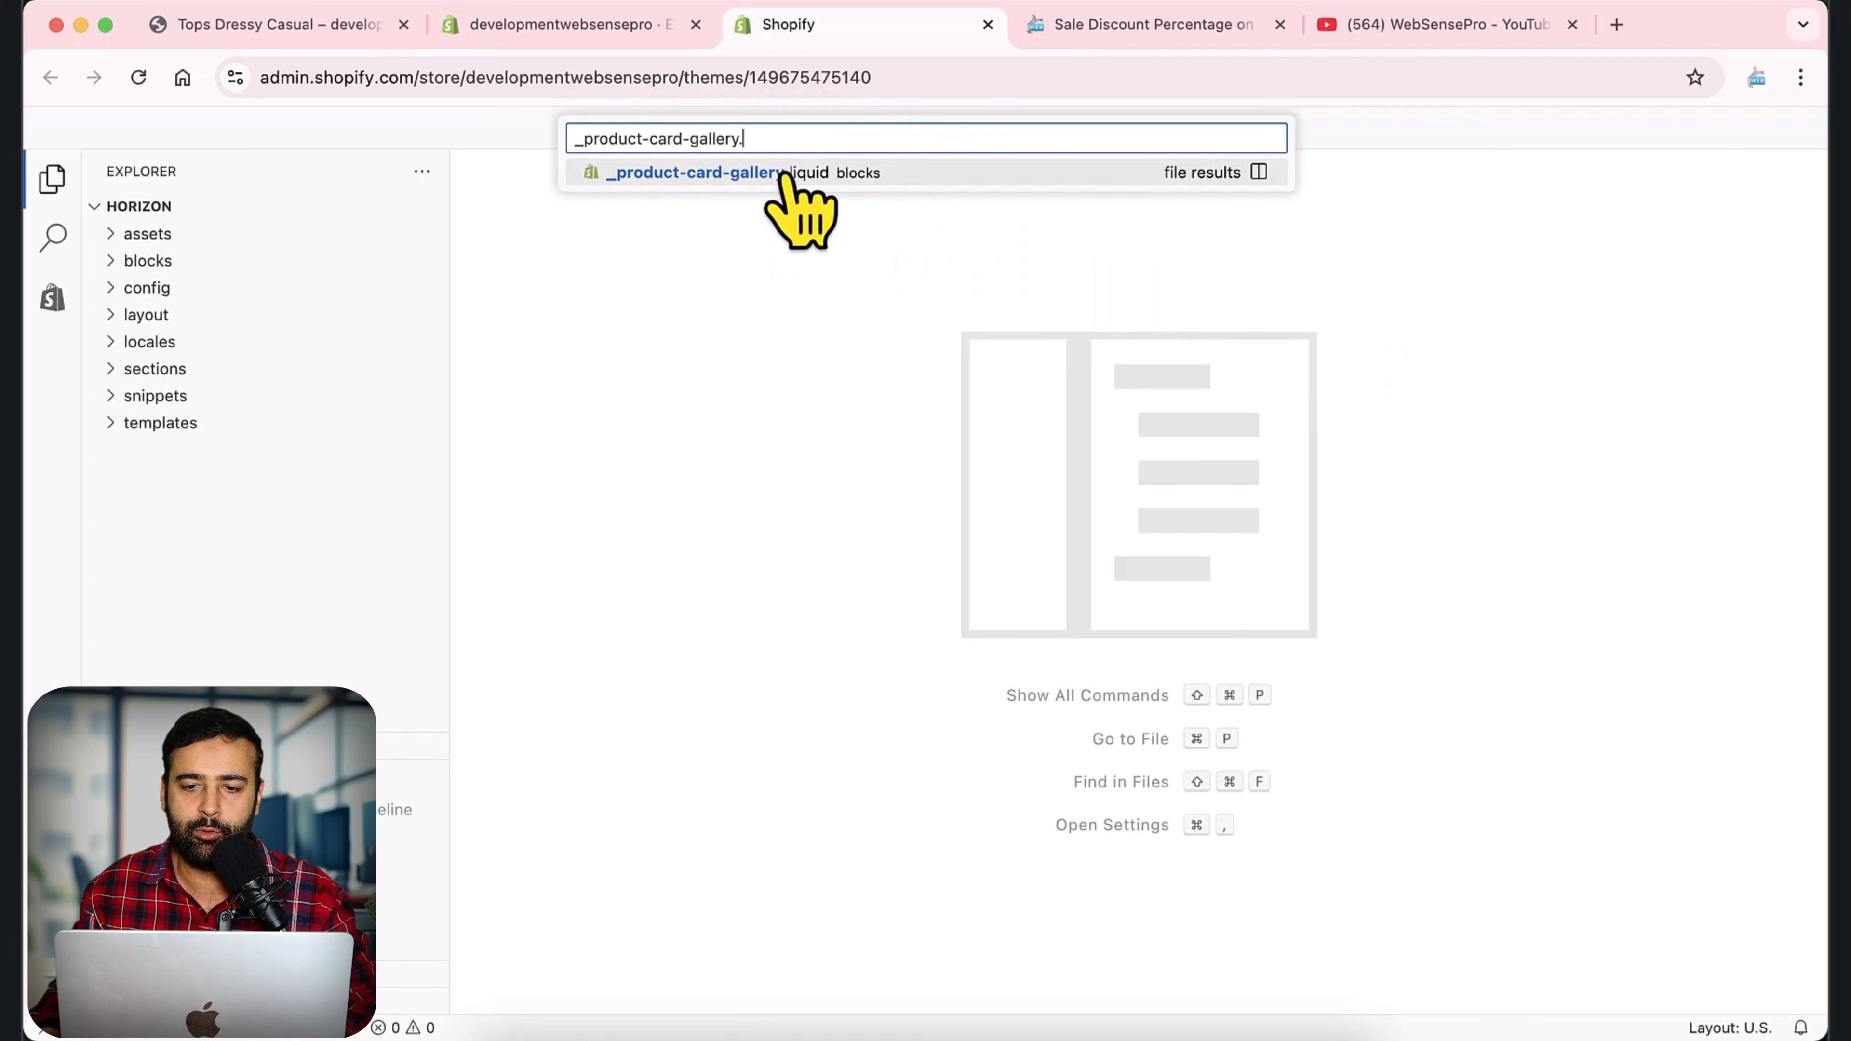
pyautogui.click(888, 175)
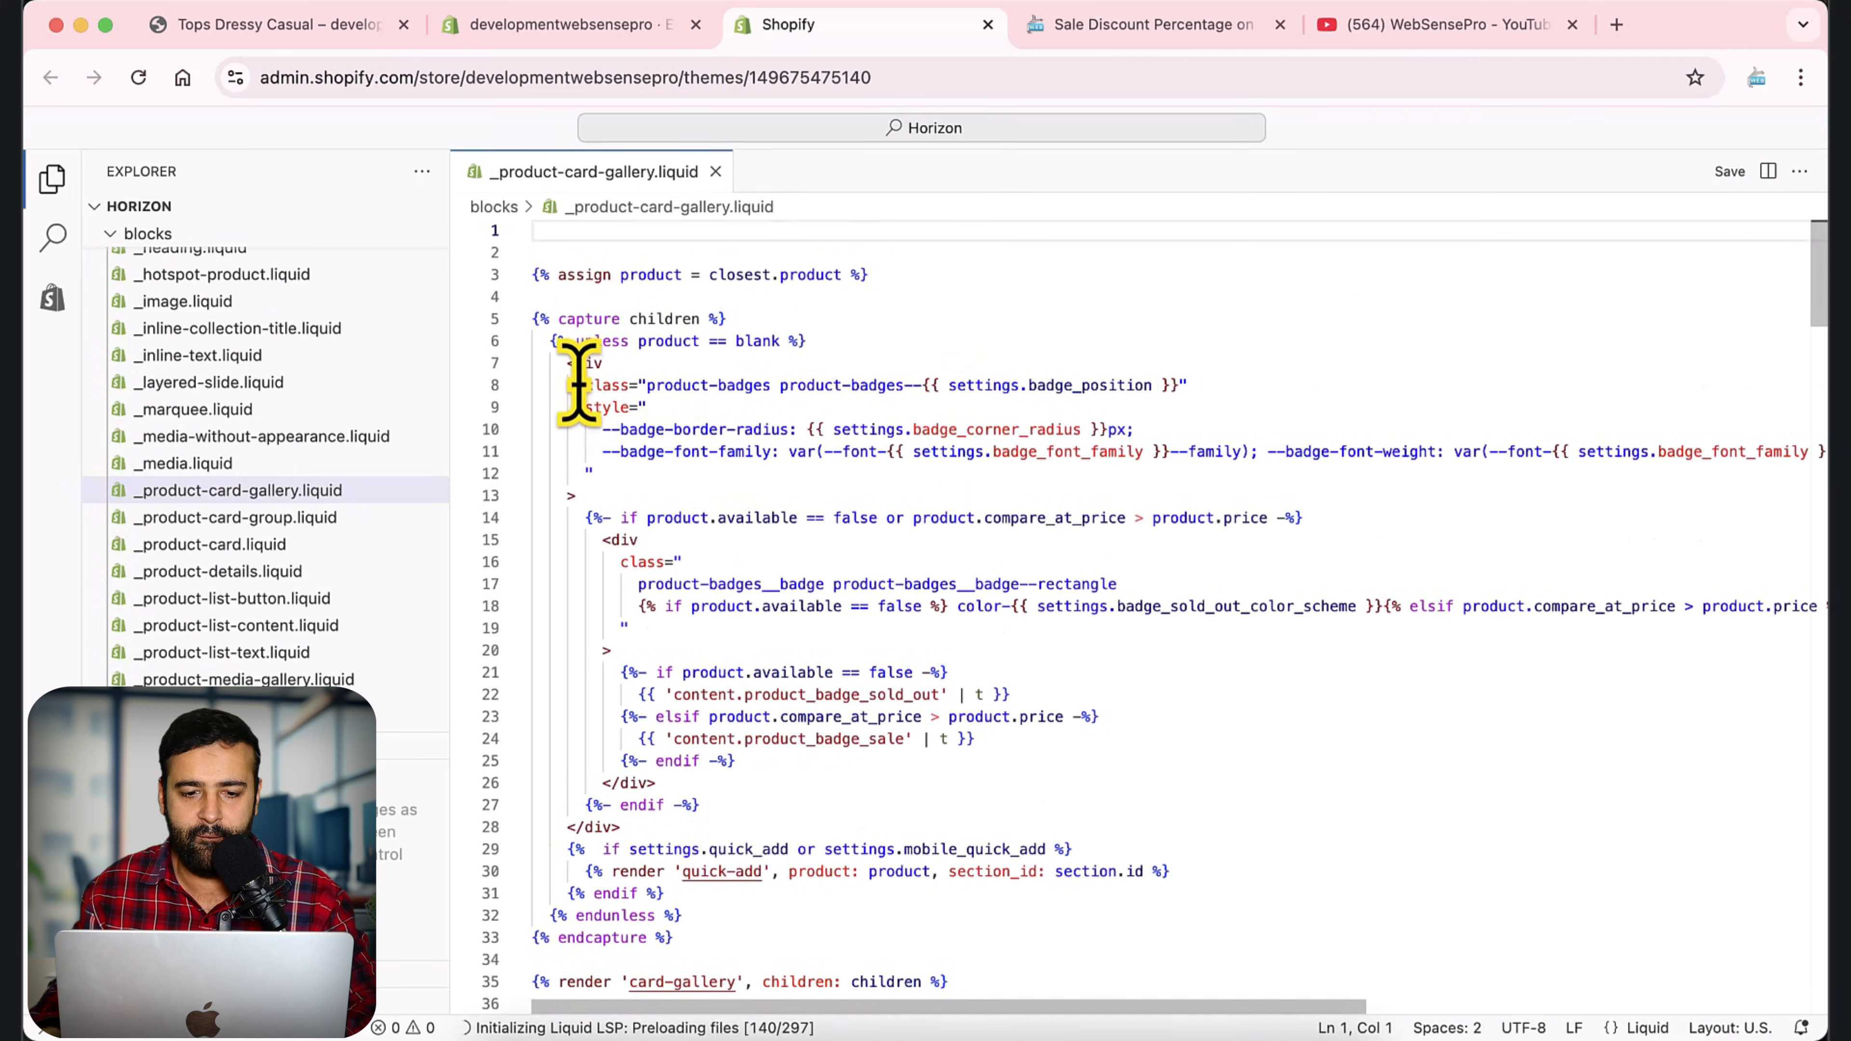
# Compare the product badge if/endif block on lines 14–27 with the article's original code and comment it out.
pyautogui.scroll(-3, 592, 405)
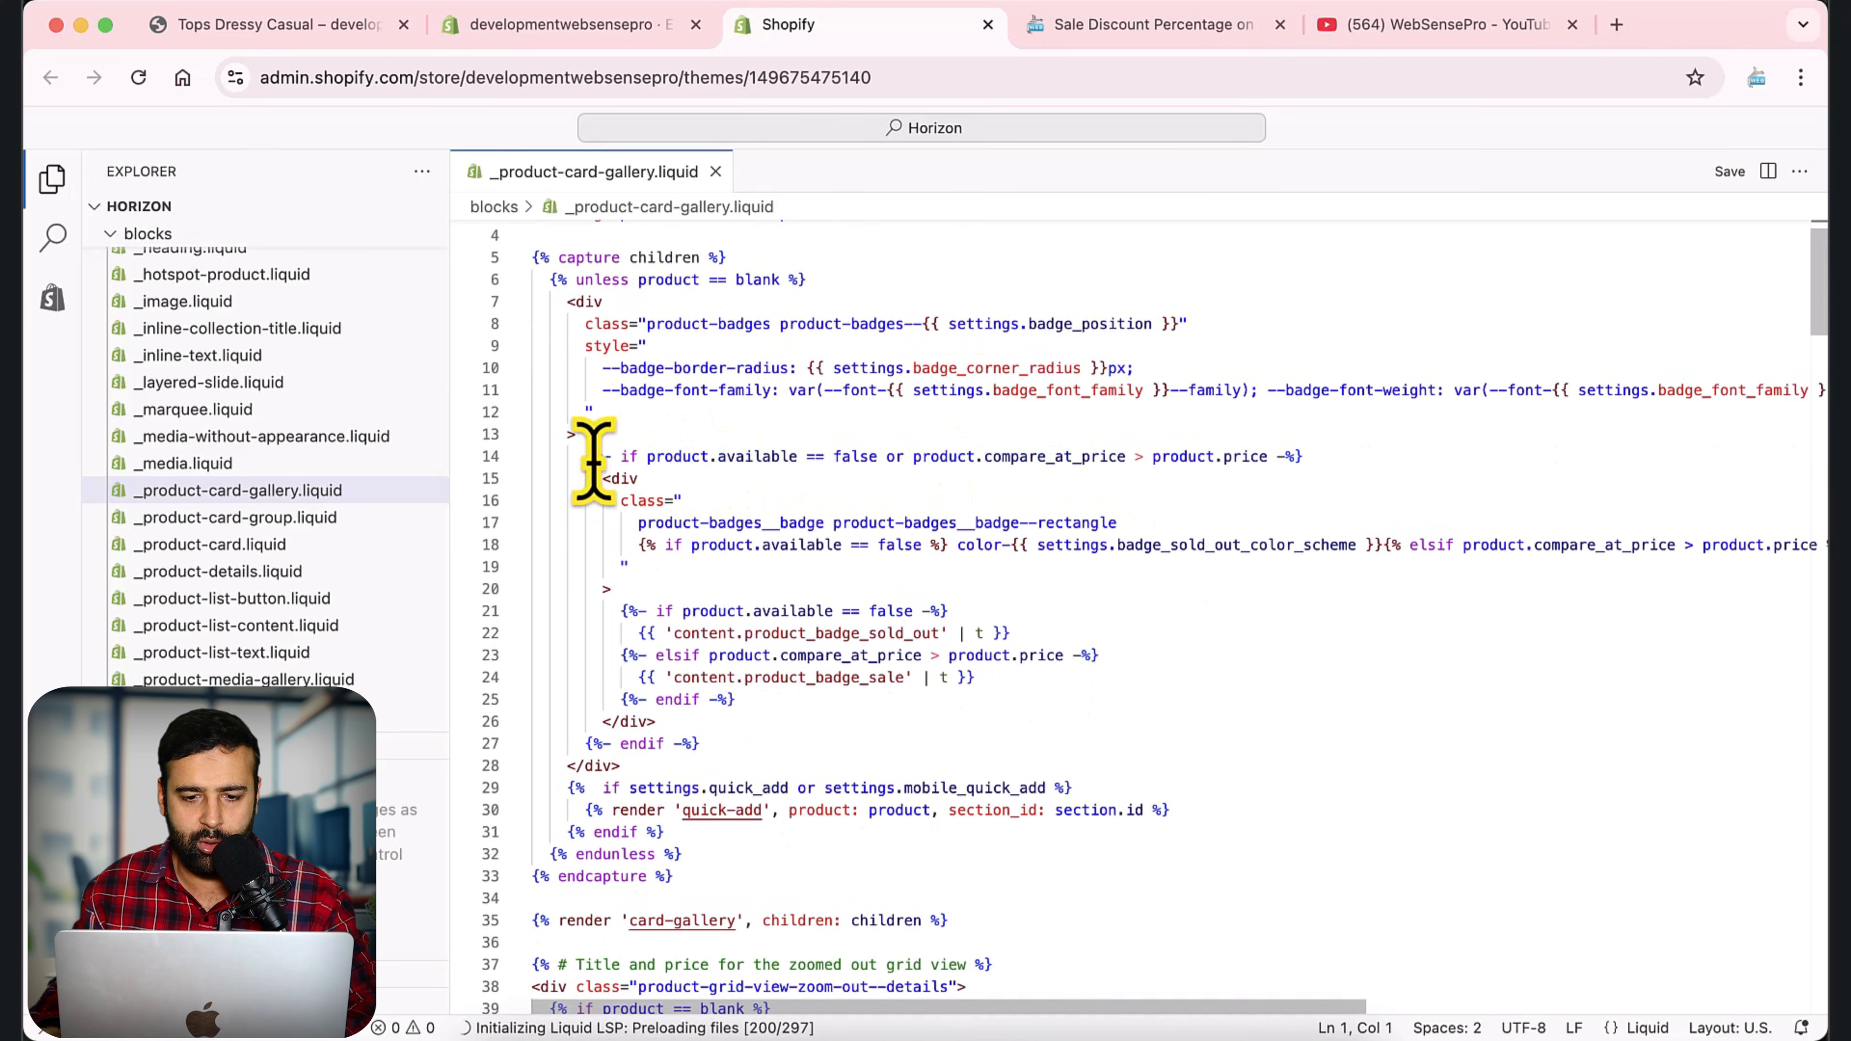
pyautogui.moveTo(587, 457); pyautogui.dragTo(1133, 748)
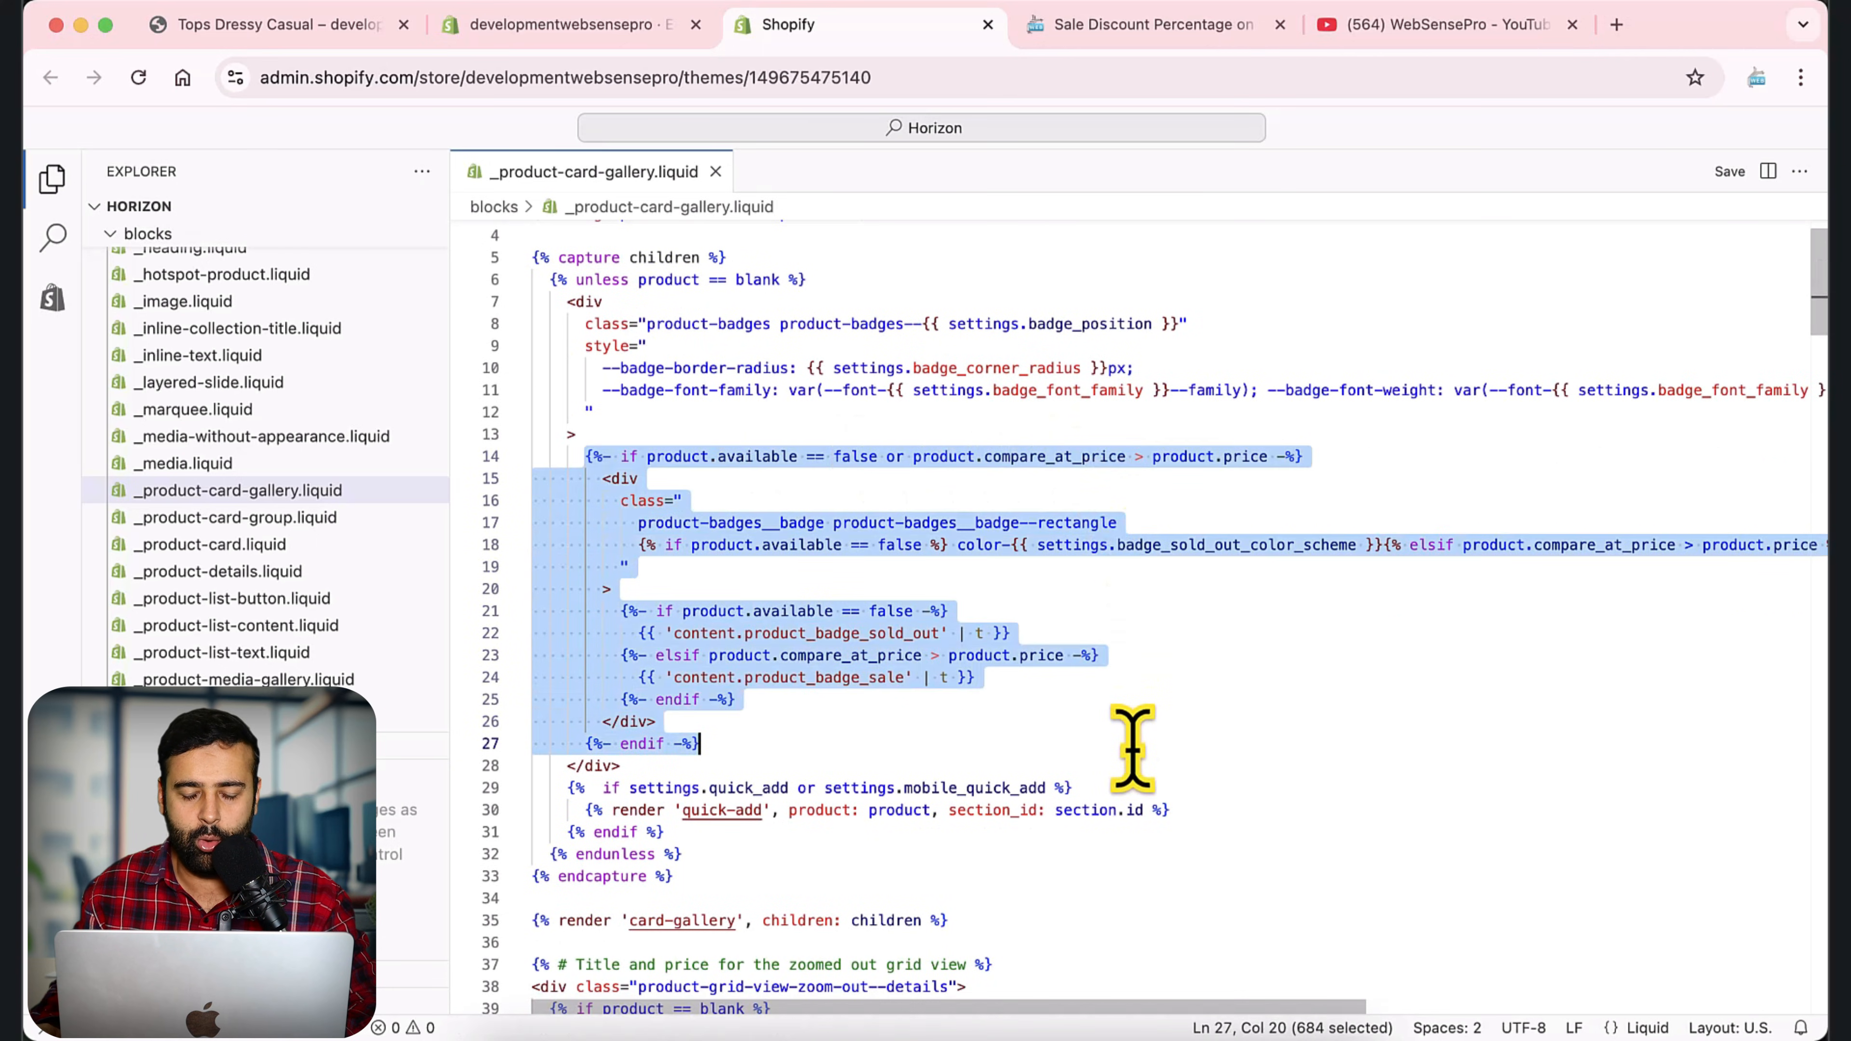
pyautogui.click(1123, 24)
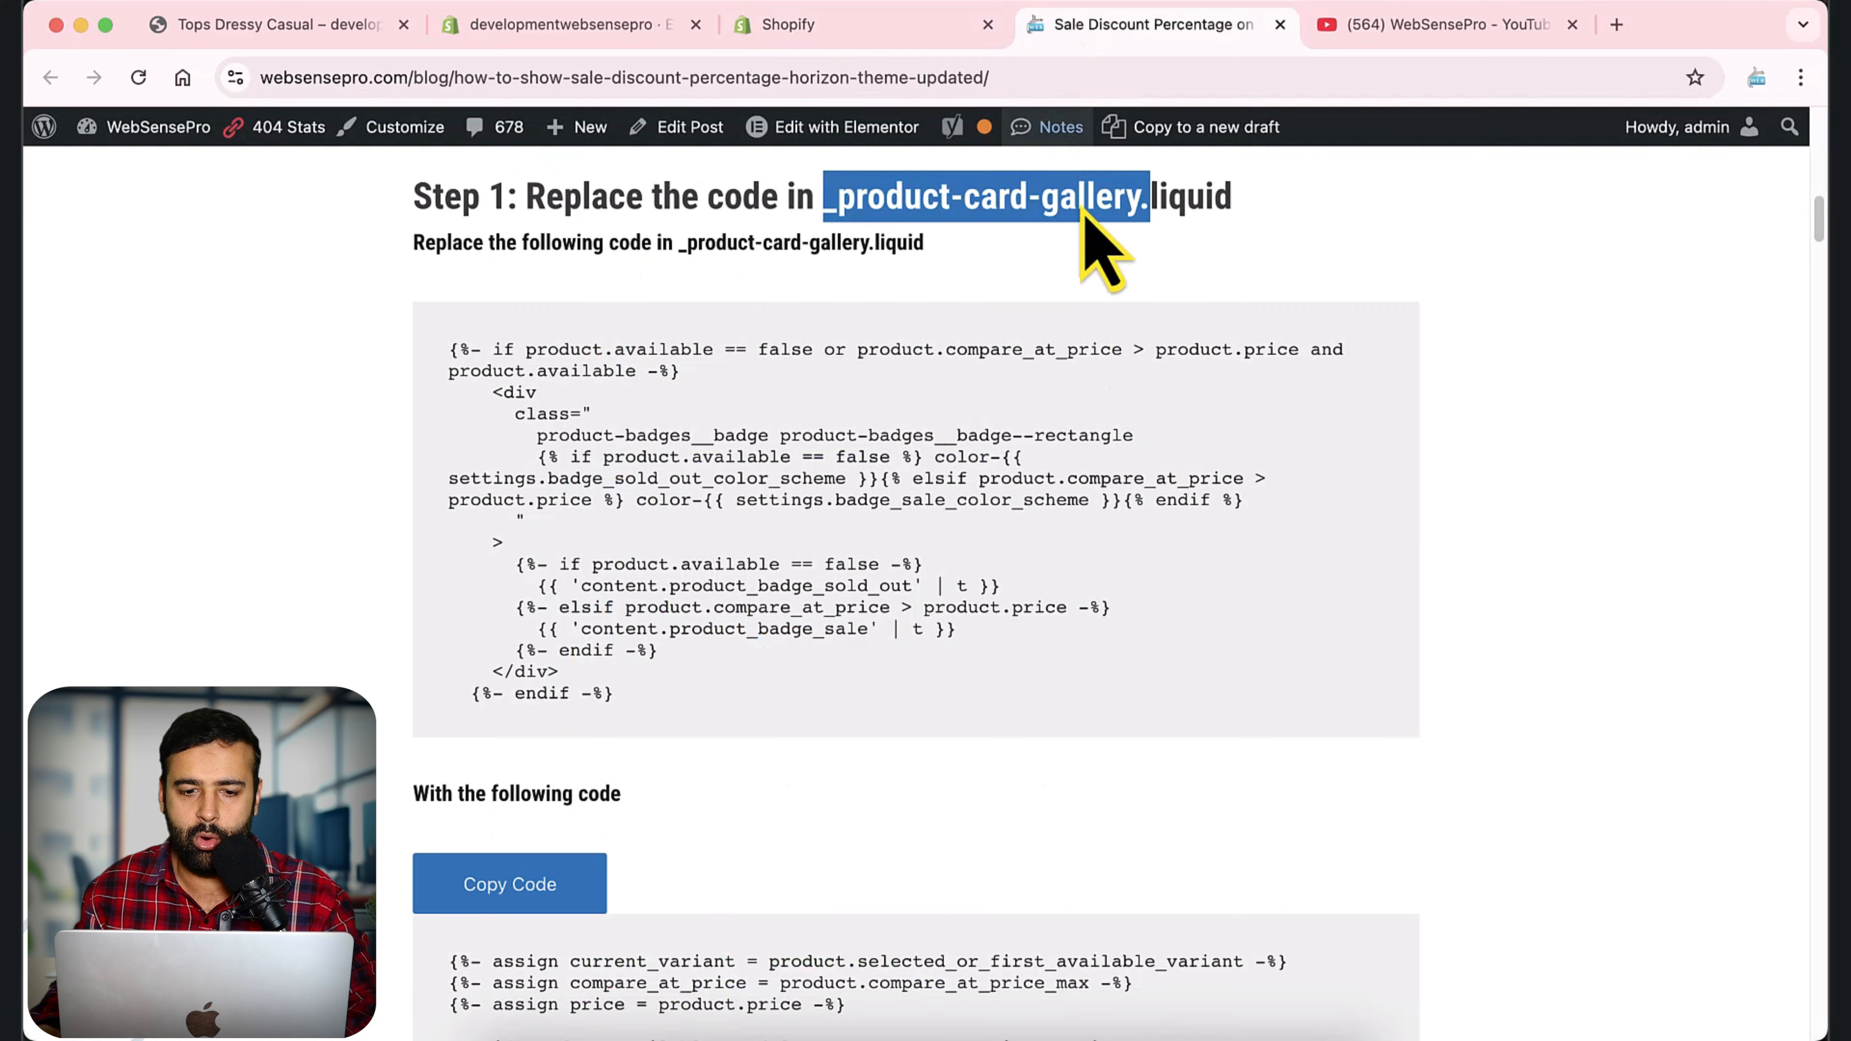
pyautogui.moveTo(672, 711); pyautogui.dragTo(455, 347)
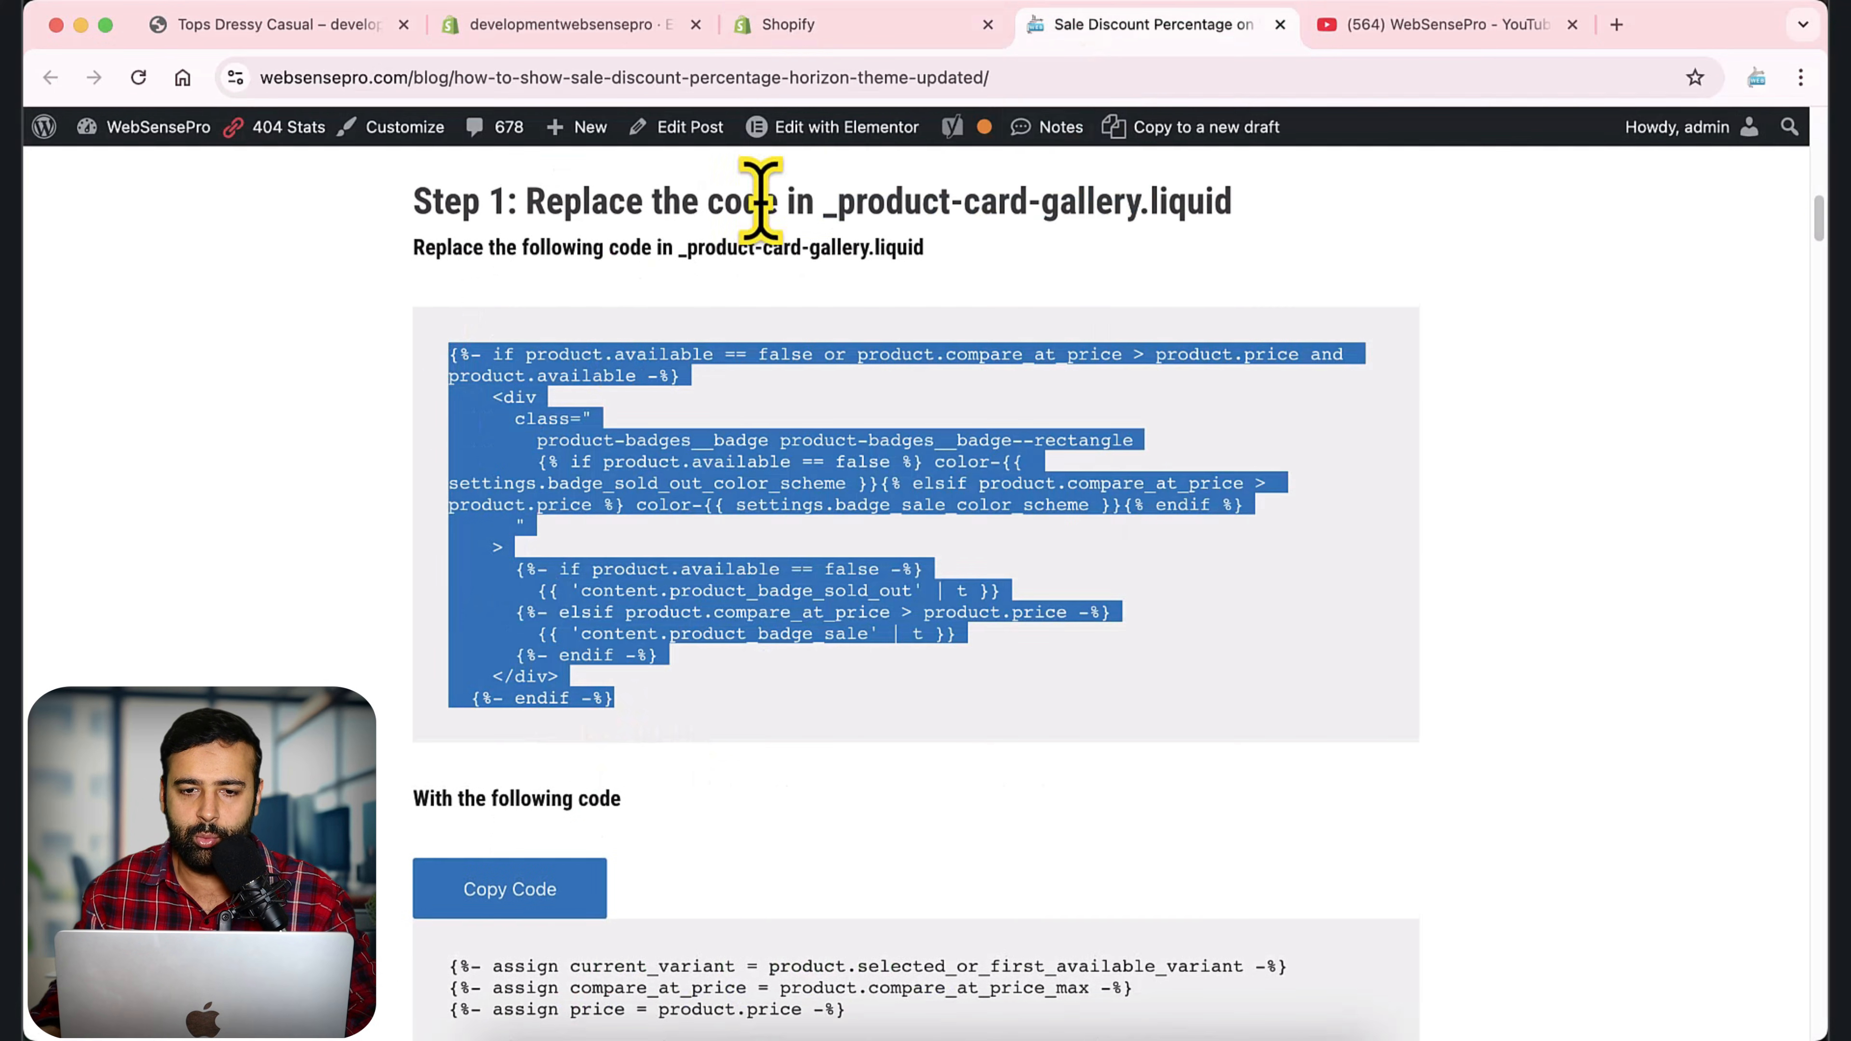
pyautogui.click(863, 26)
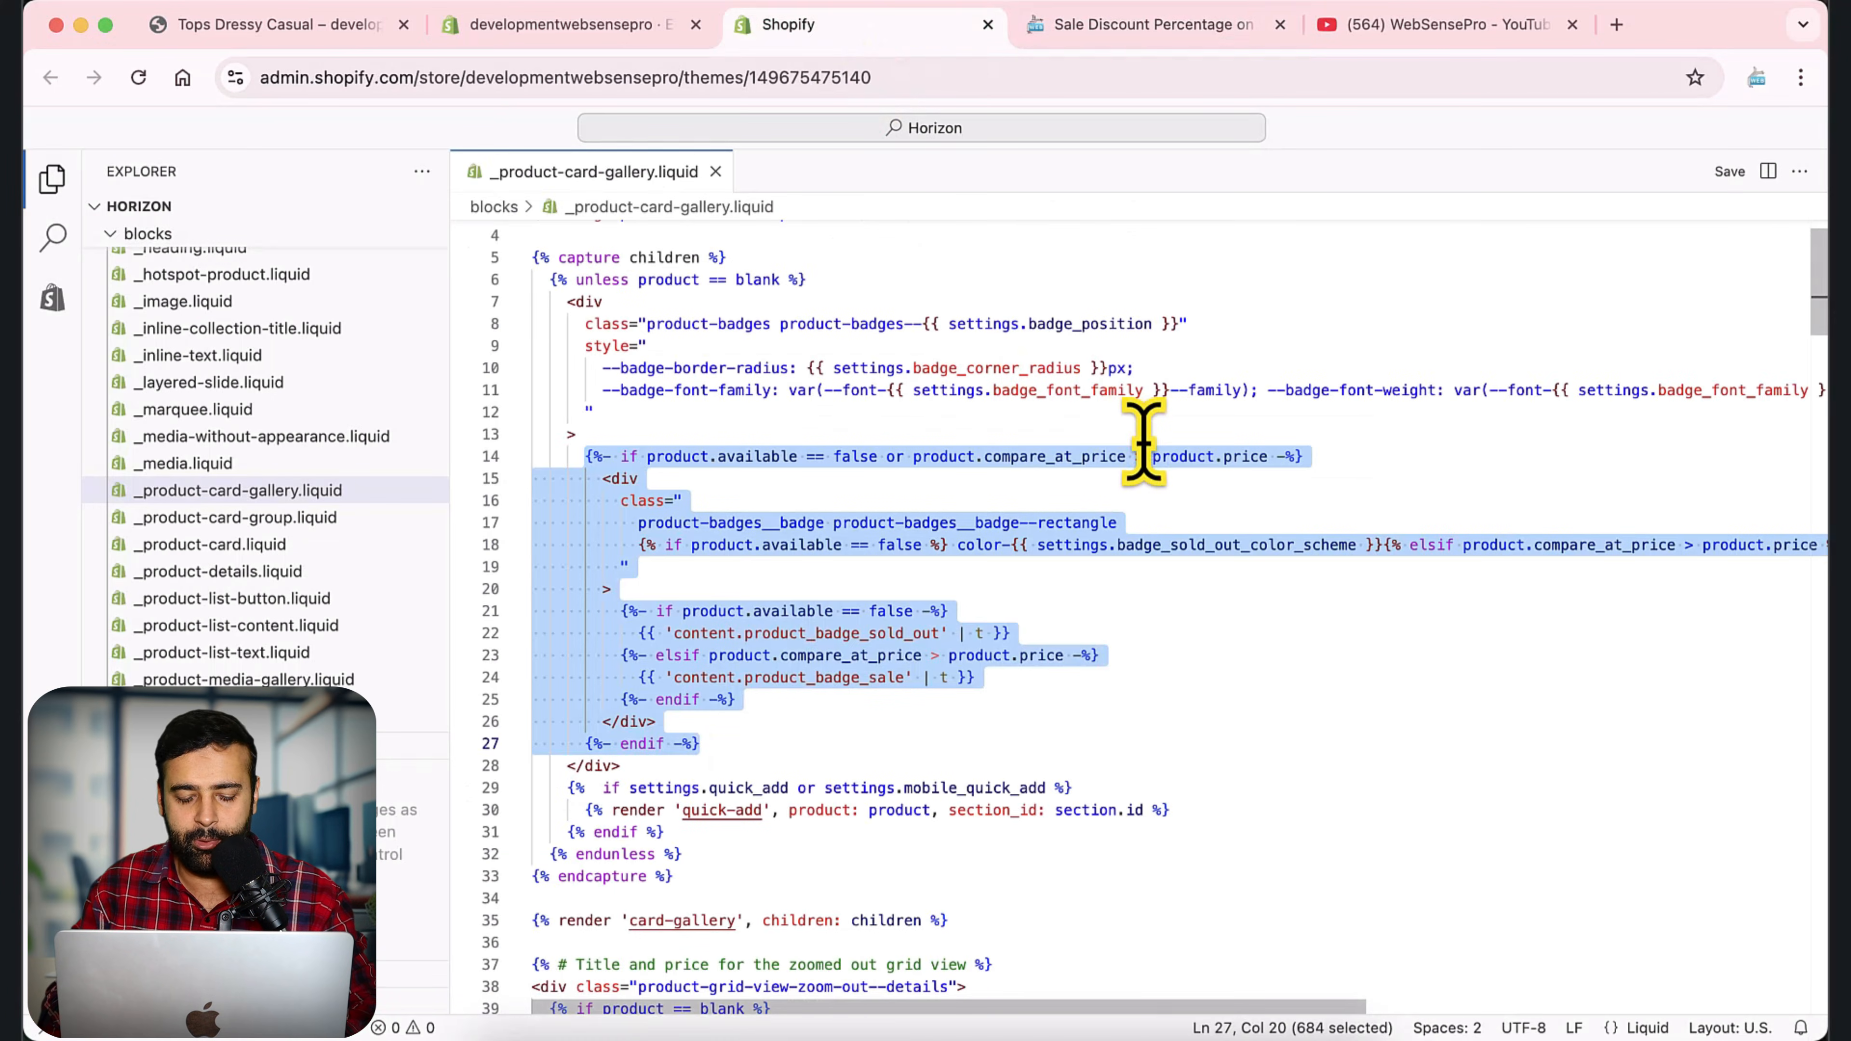
pyautogui.press('super+slash')
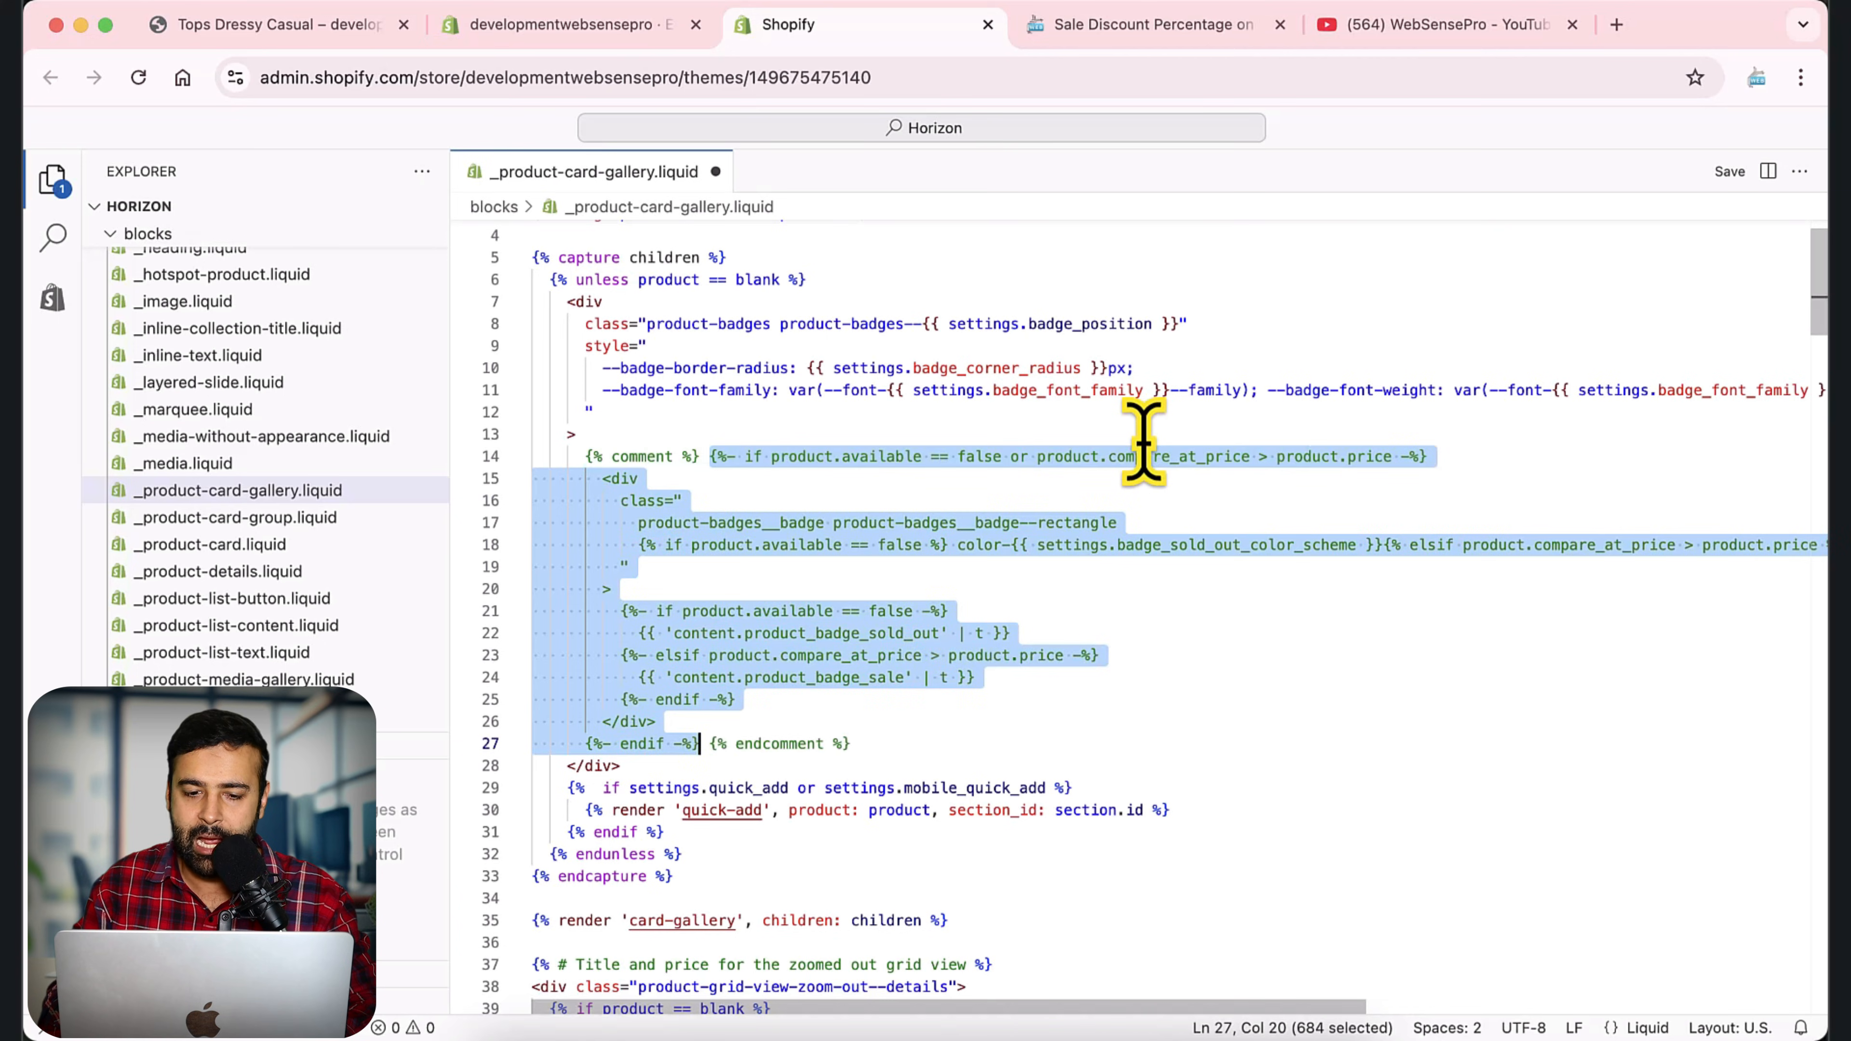
pyautogui.click(949, 595)
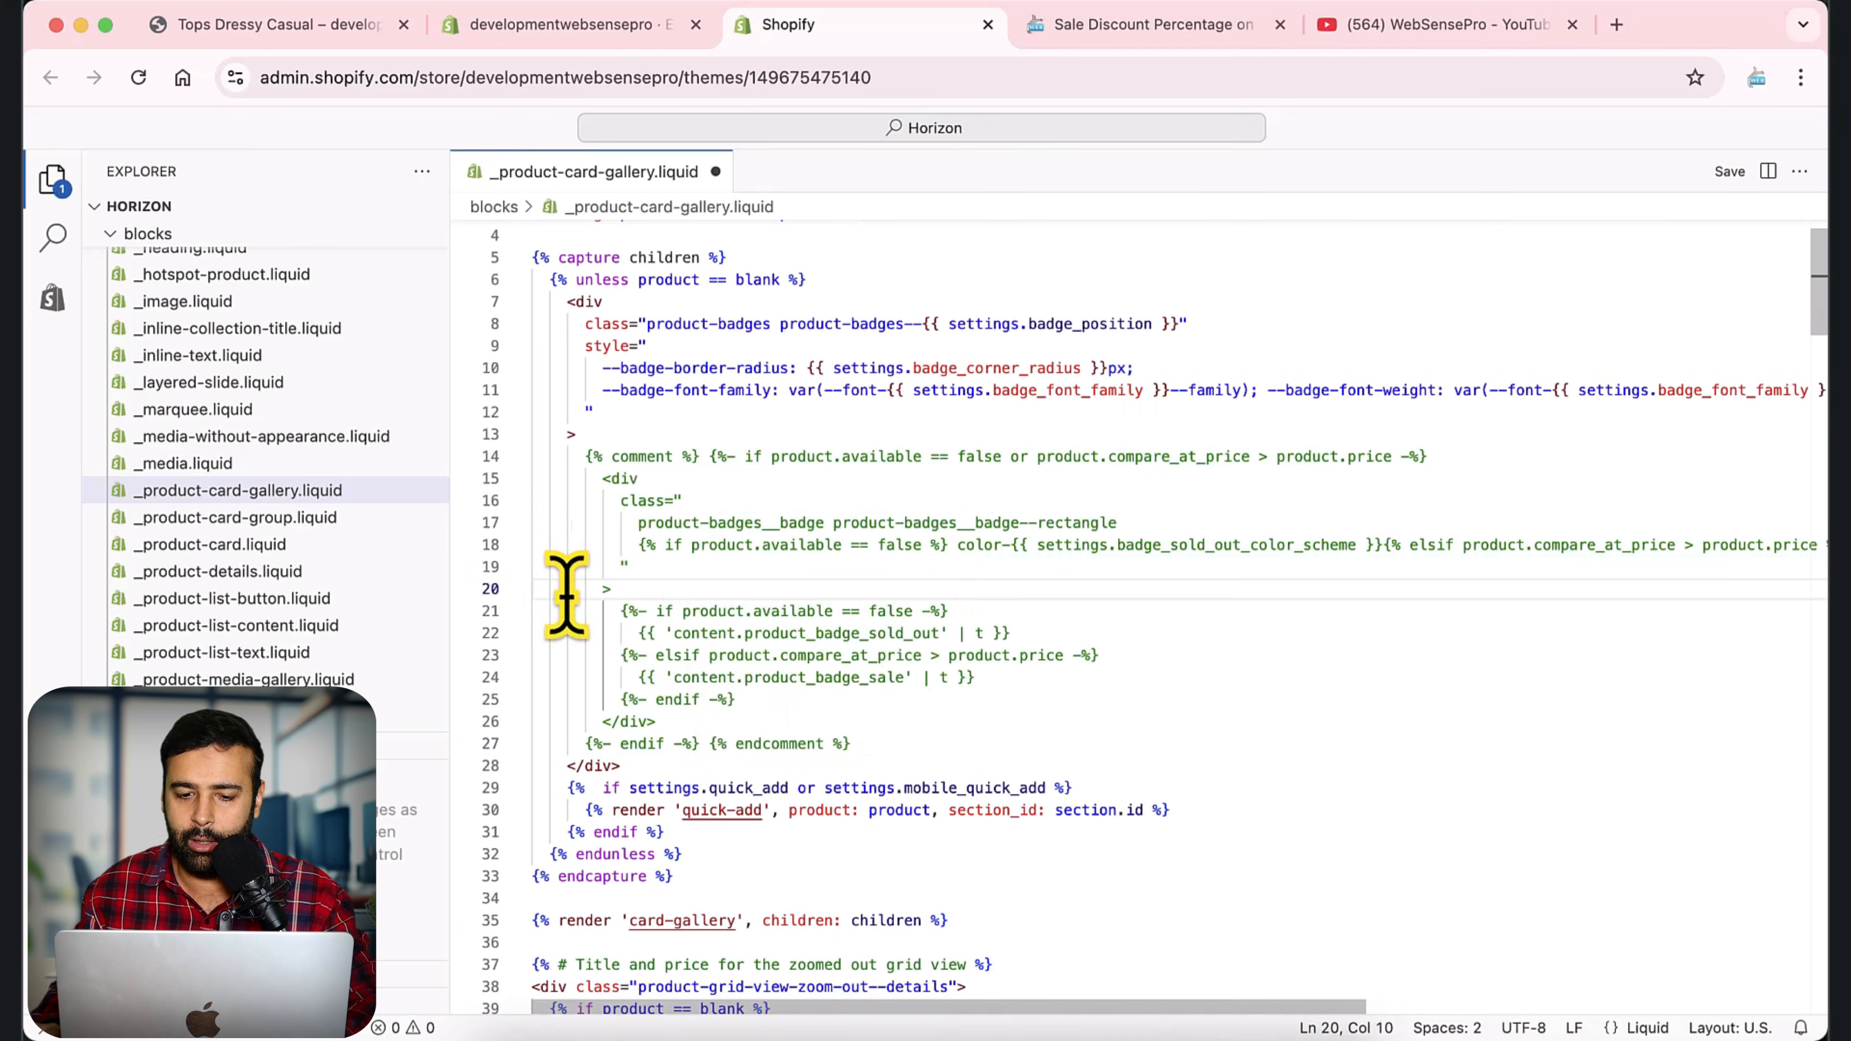
# Copy the article's replacement badge code, paste it below the commented-out block in _product-card-gallery.liquid, and save the file.
pyautogui.click(942, 738)
pyautogui.press('Return')
pyautogui.press('Return')
pyautogui.press('Return')
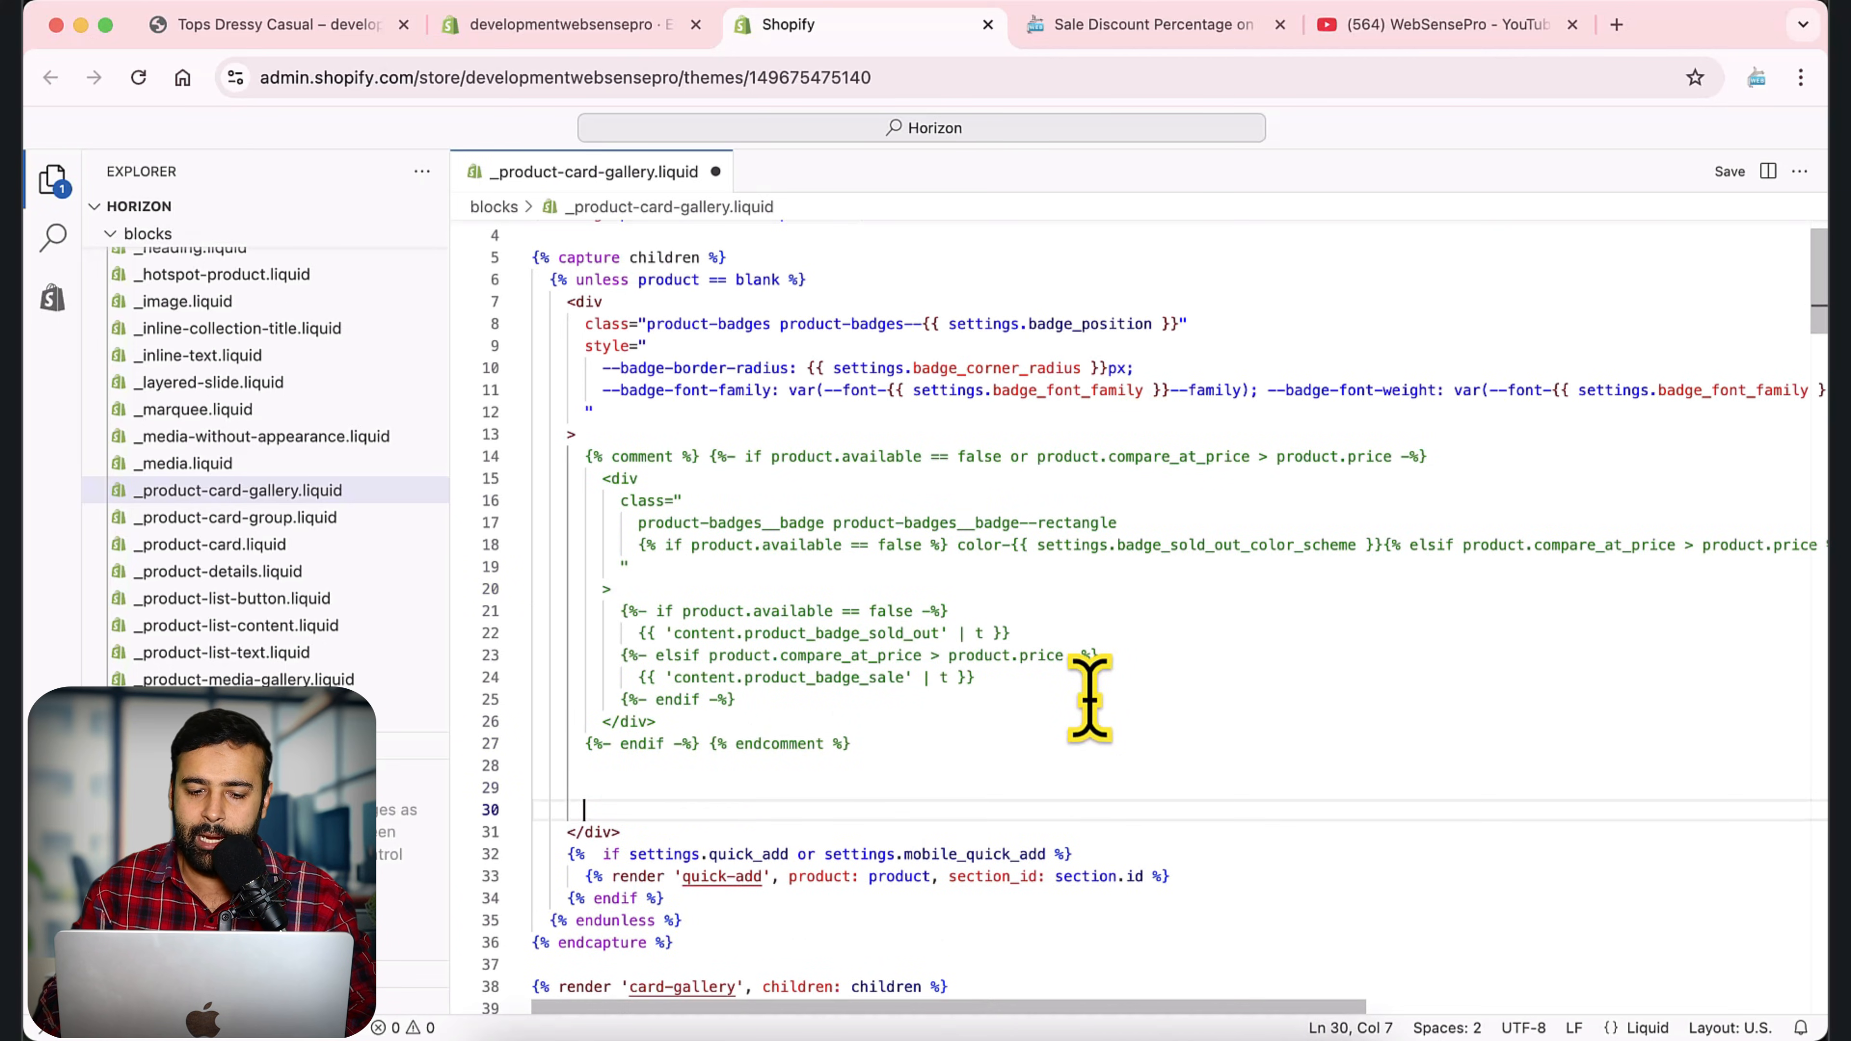
pyautogui.press('Up')
pyautogui.press('Up')
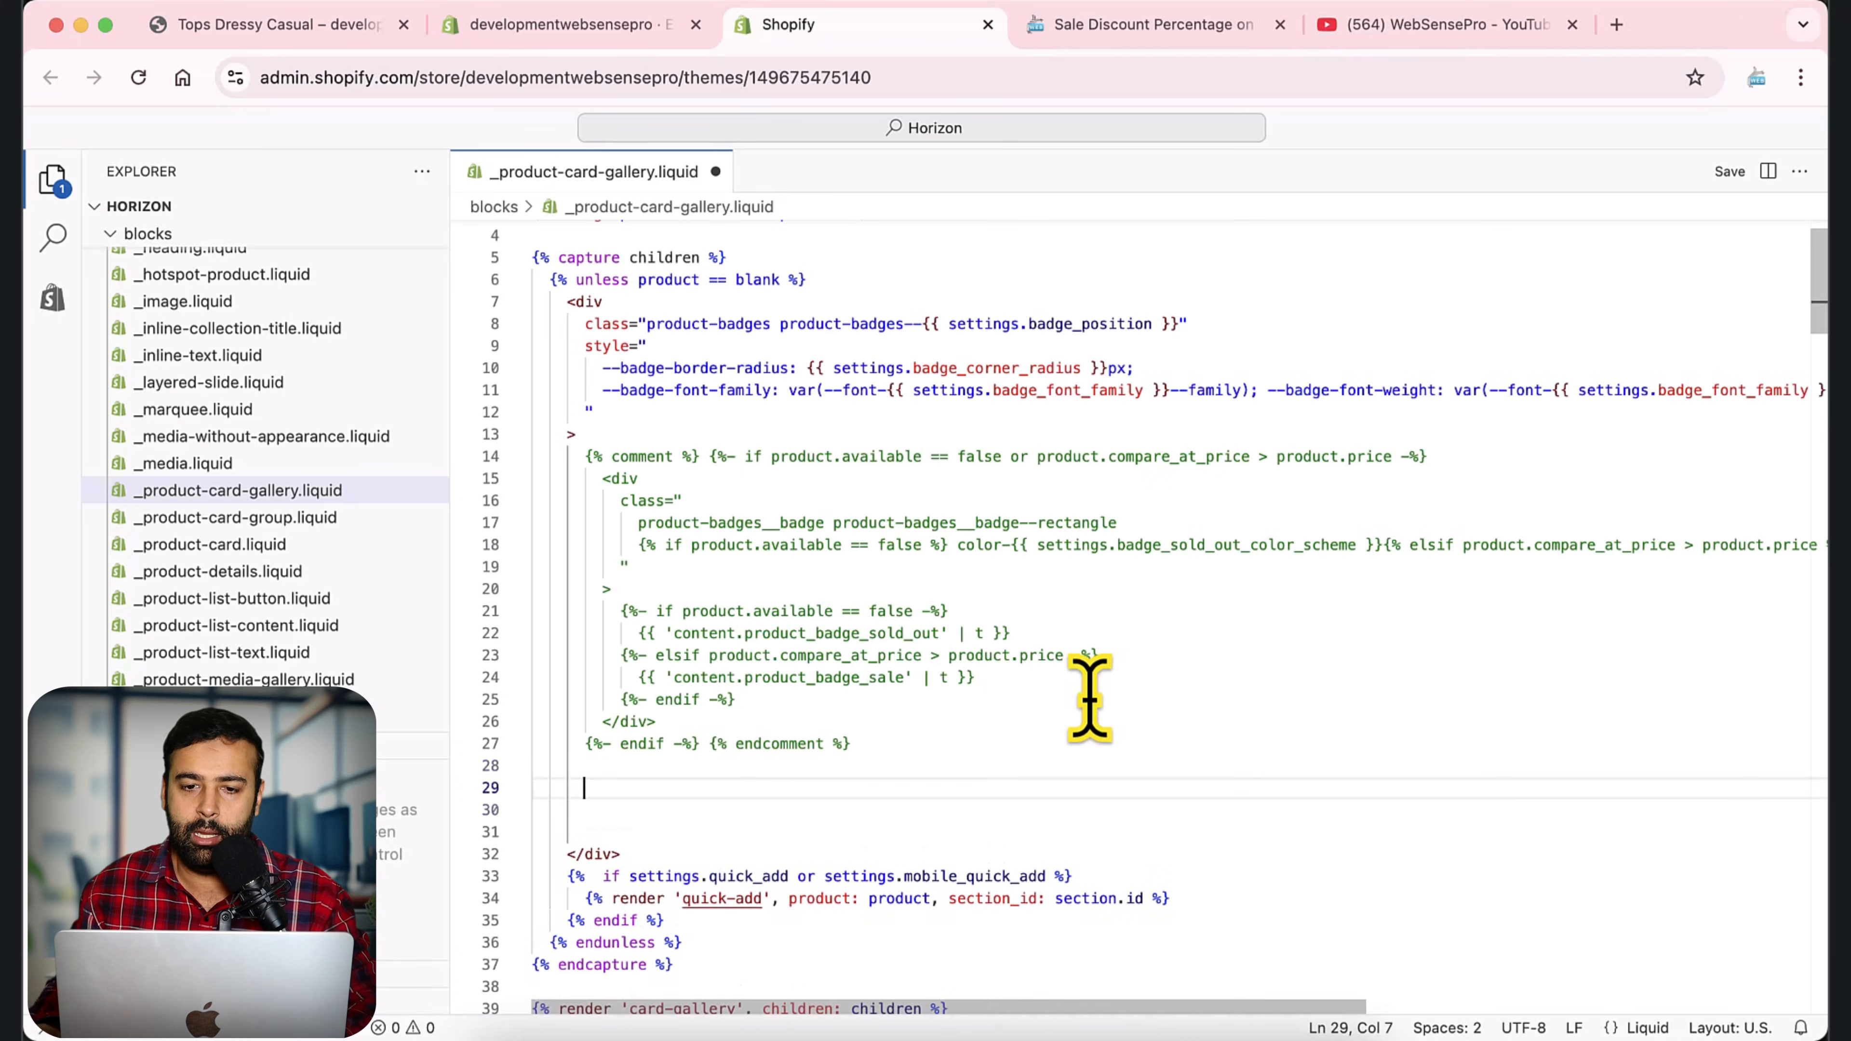
pyautogui.click(1134, 27)
pyautogui.scroll(-8, 1471, 464)
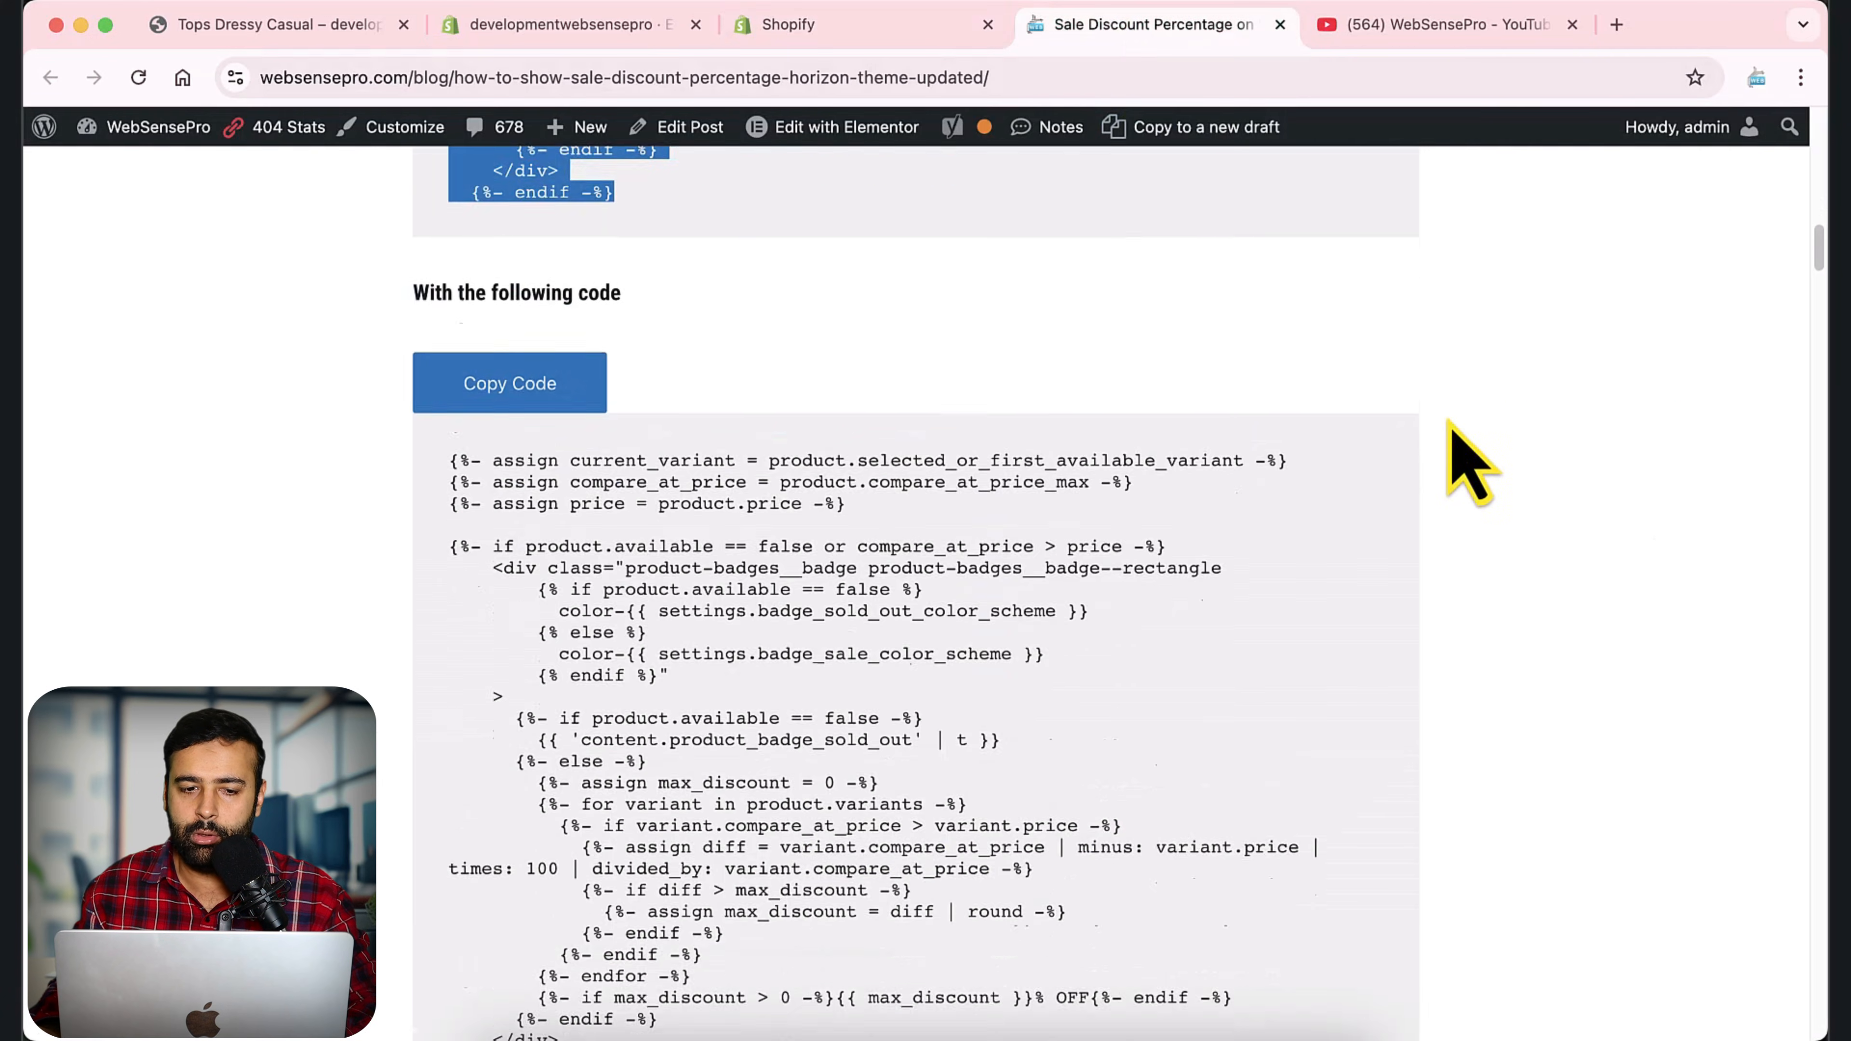
pyautogui.moveTo(452, 337); pyautogui.dragTo(822, 948)
pyautogui.press('super+c')
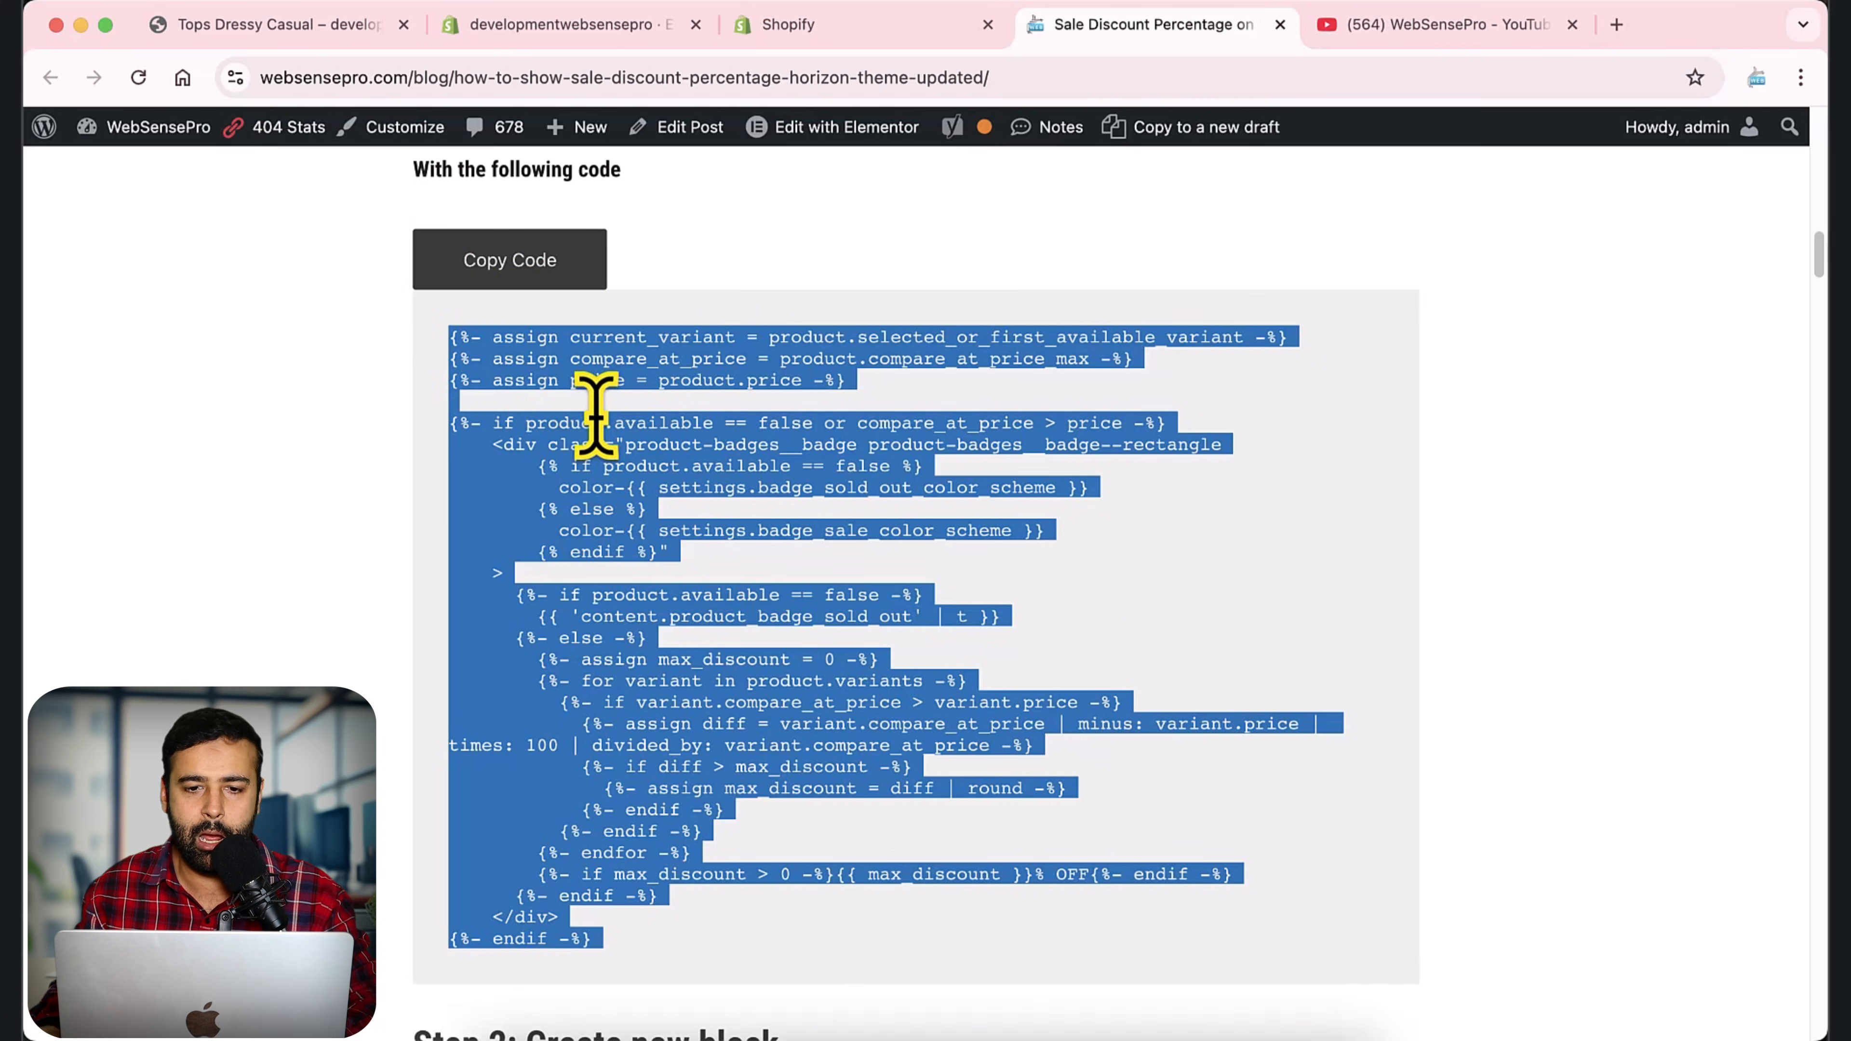
pyautogui.click(835, 37)
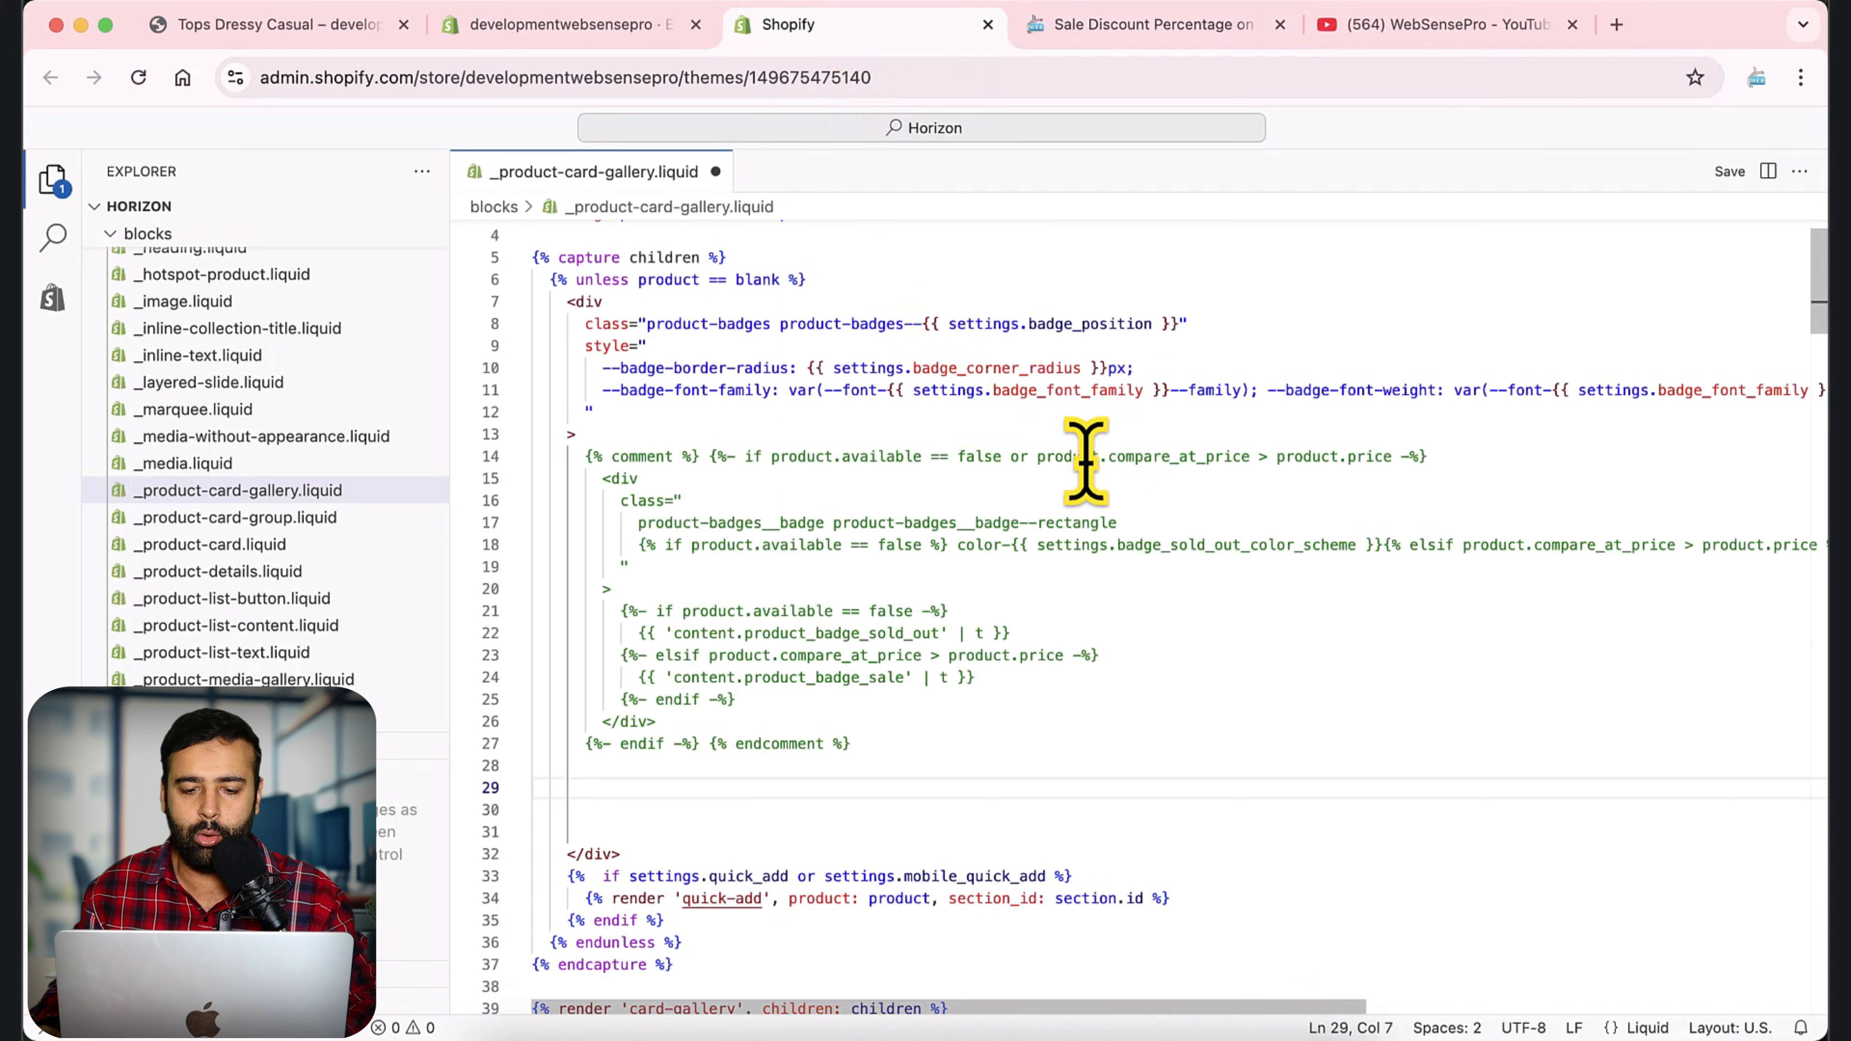
pyautogui.press('super+v')
pyautogui.scroll(3, 1192, 572)
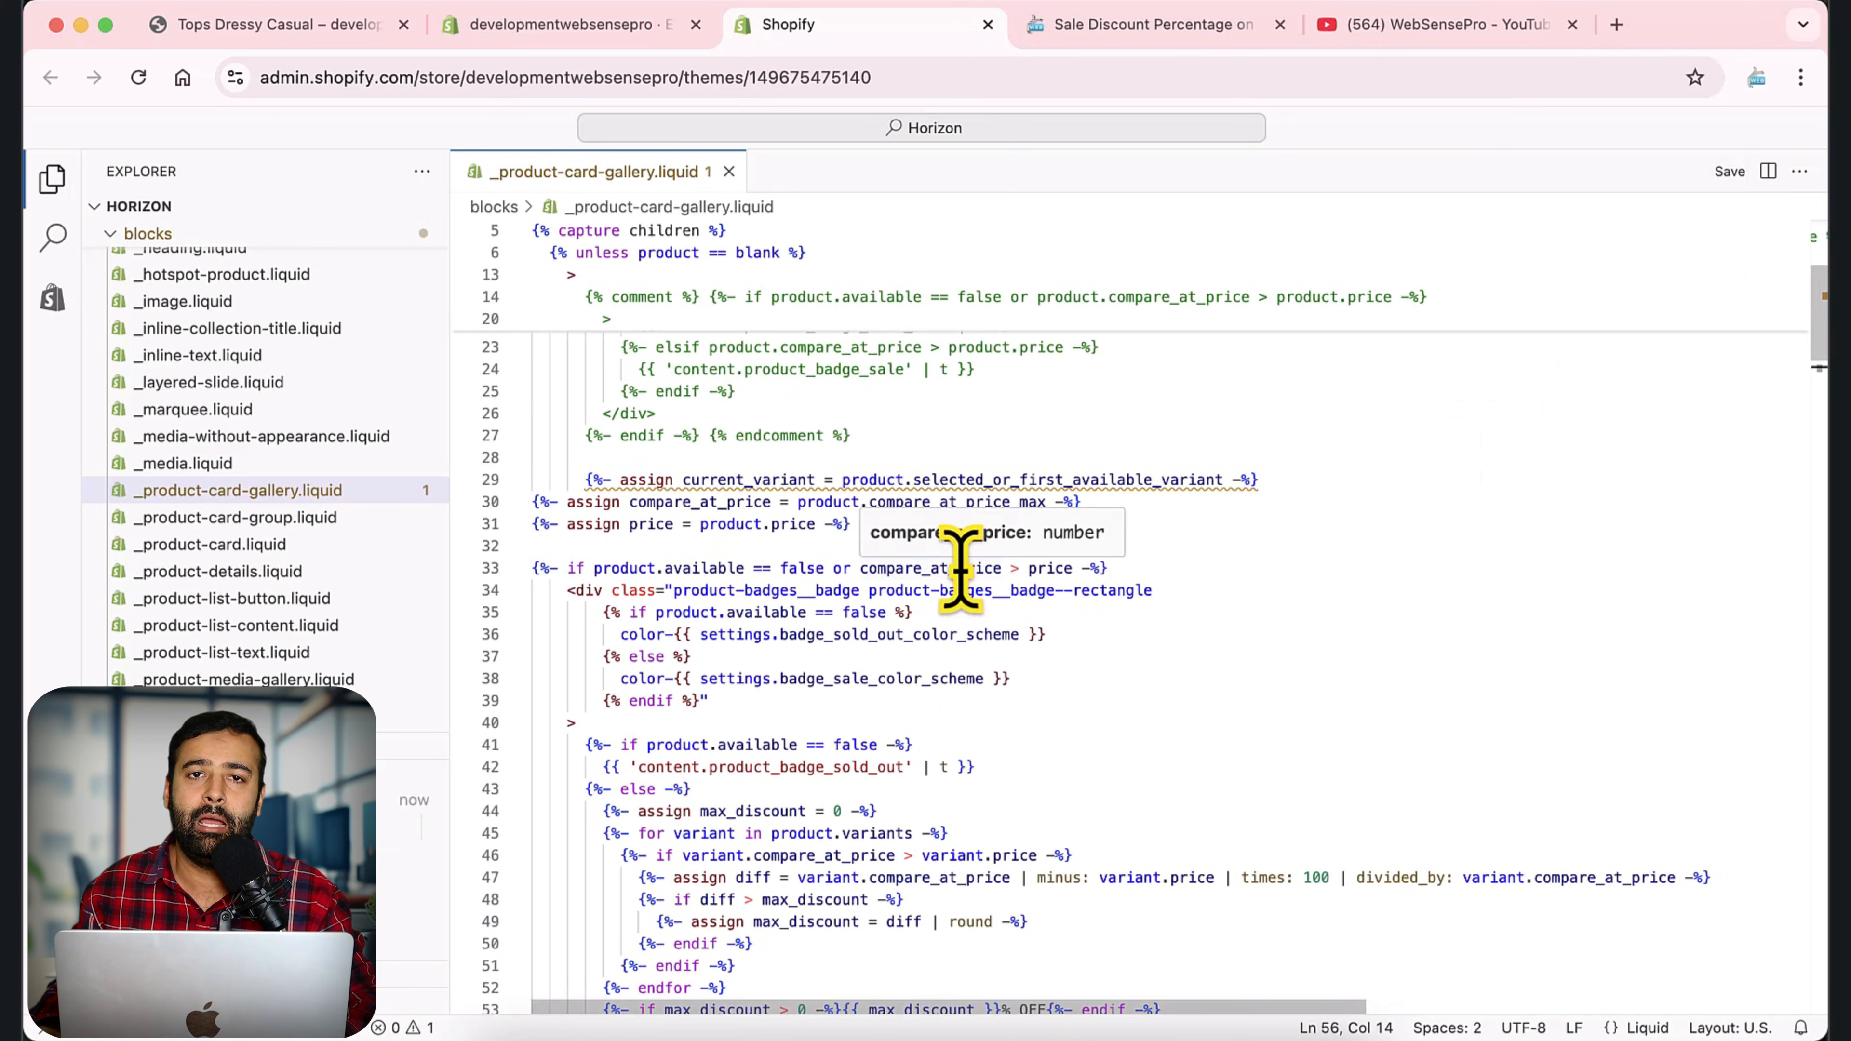
# Select the blocks folder in the Horizon theme's file tree and leave it expanded.
pyautogui.scroll(10, 310, 620)
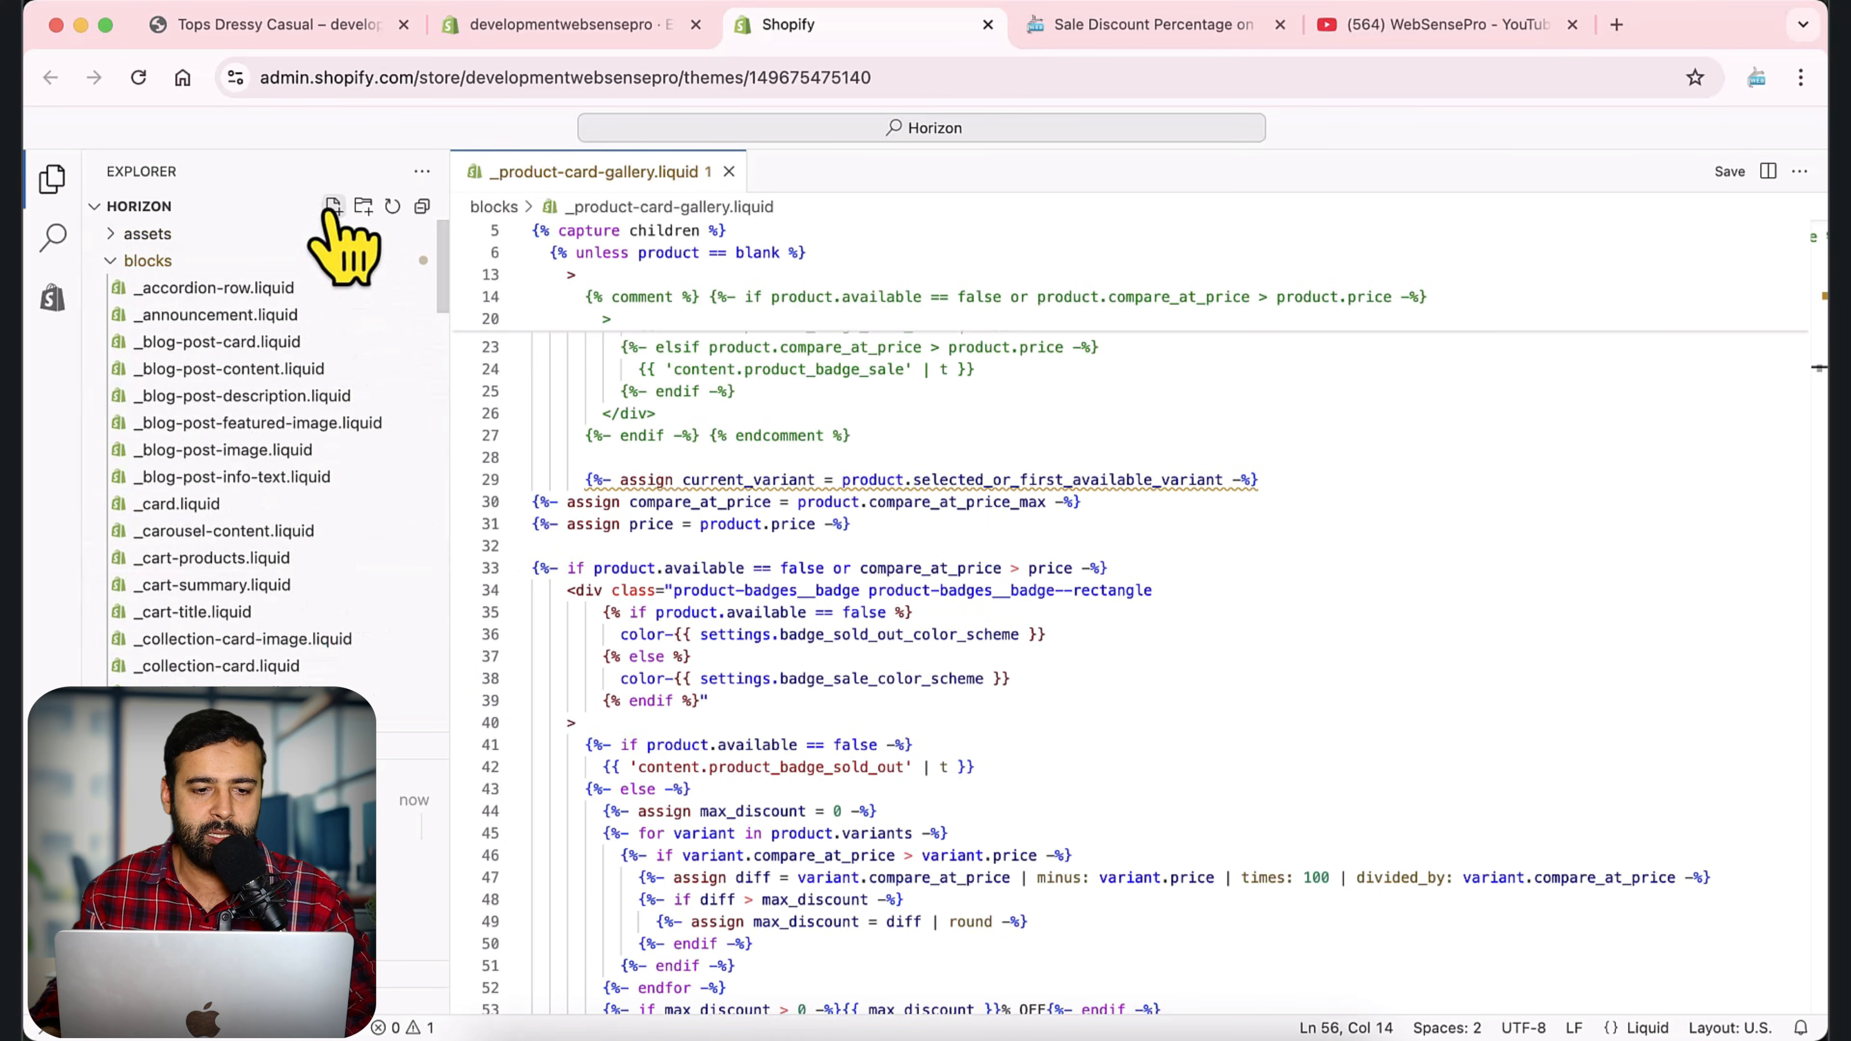
pyautogui.click(113, 263)
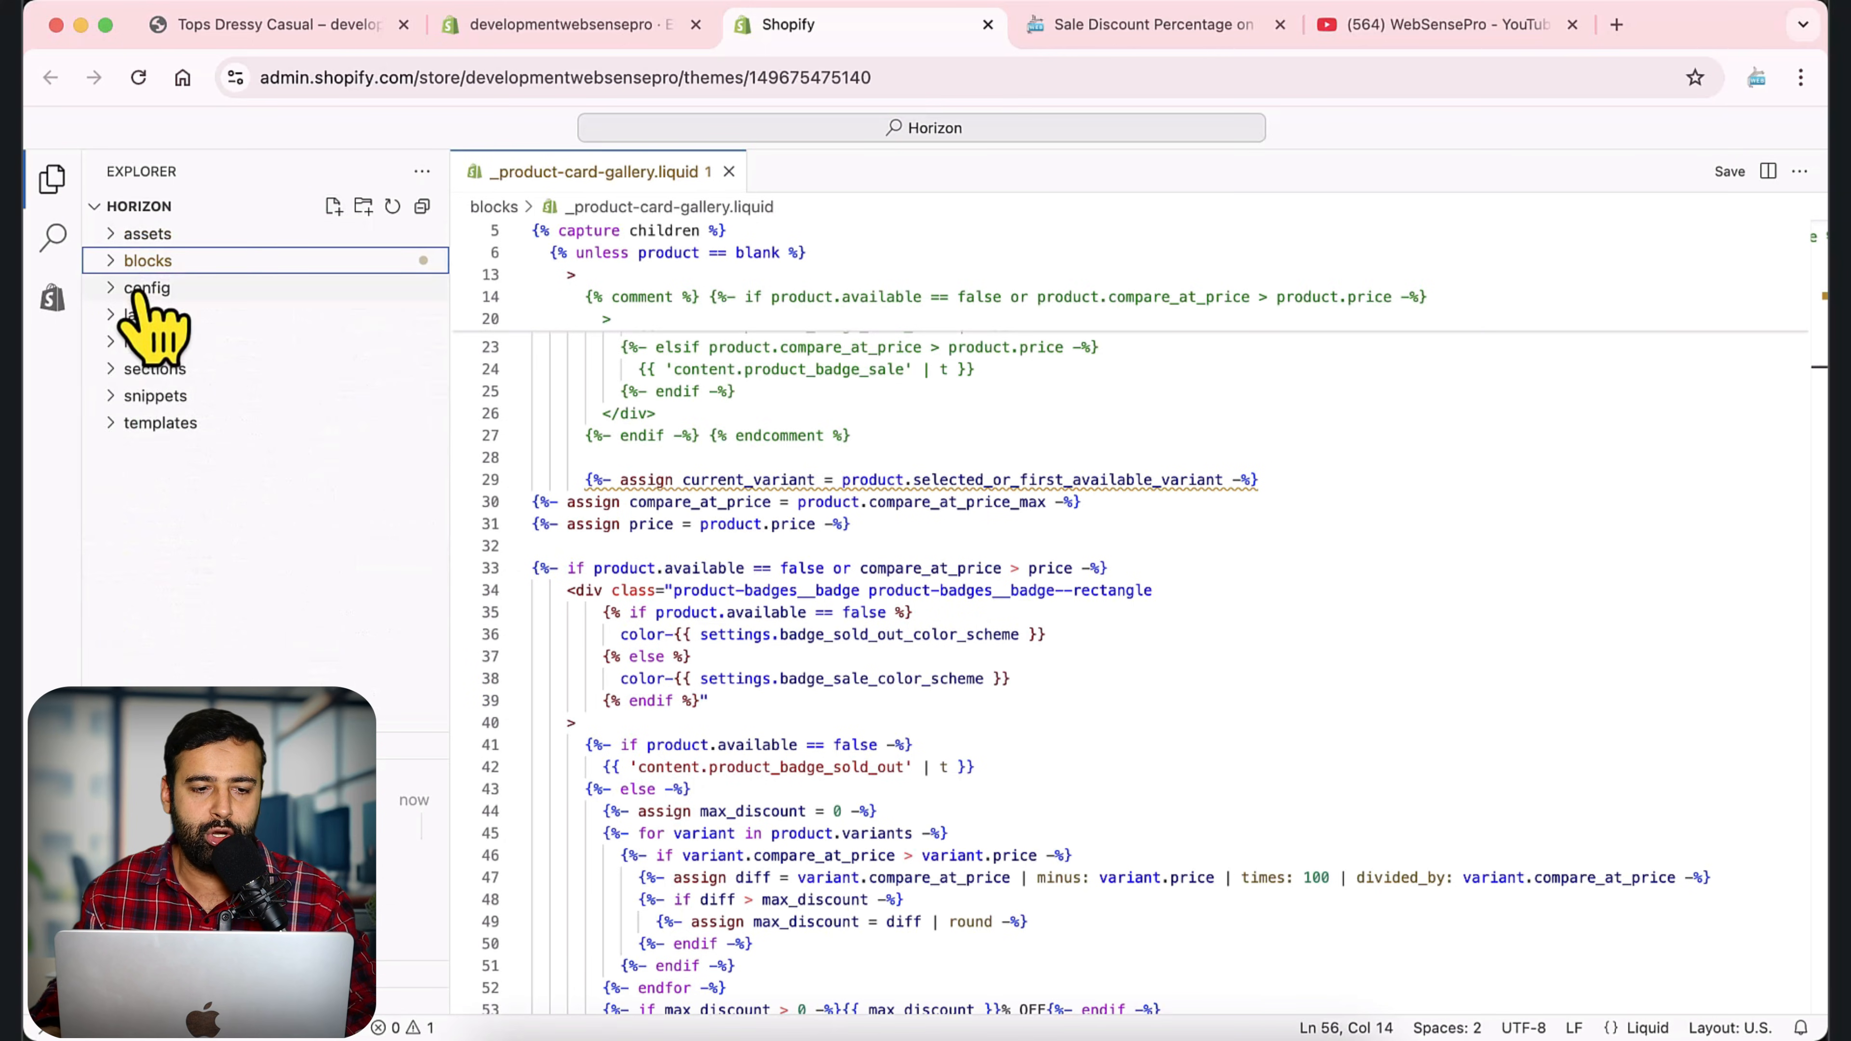
pyautogui.click(113, 262)
pyautogui.press('super+shift+9')
pyautogui.moveTo(37, 172); pyautogui.dragTo(669, 566)
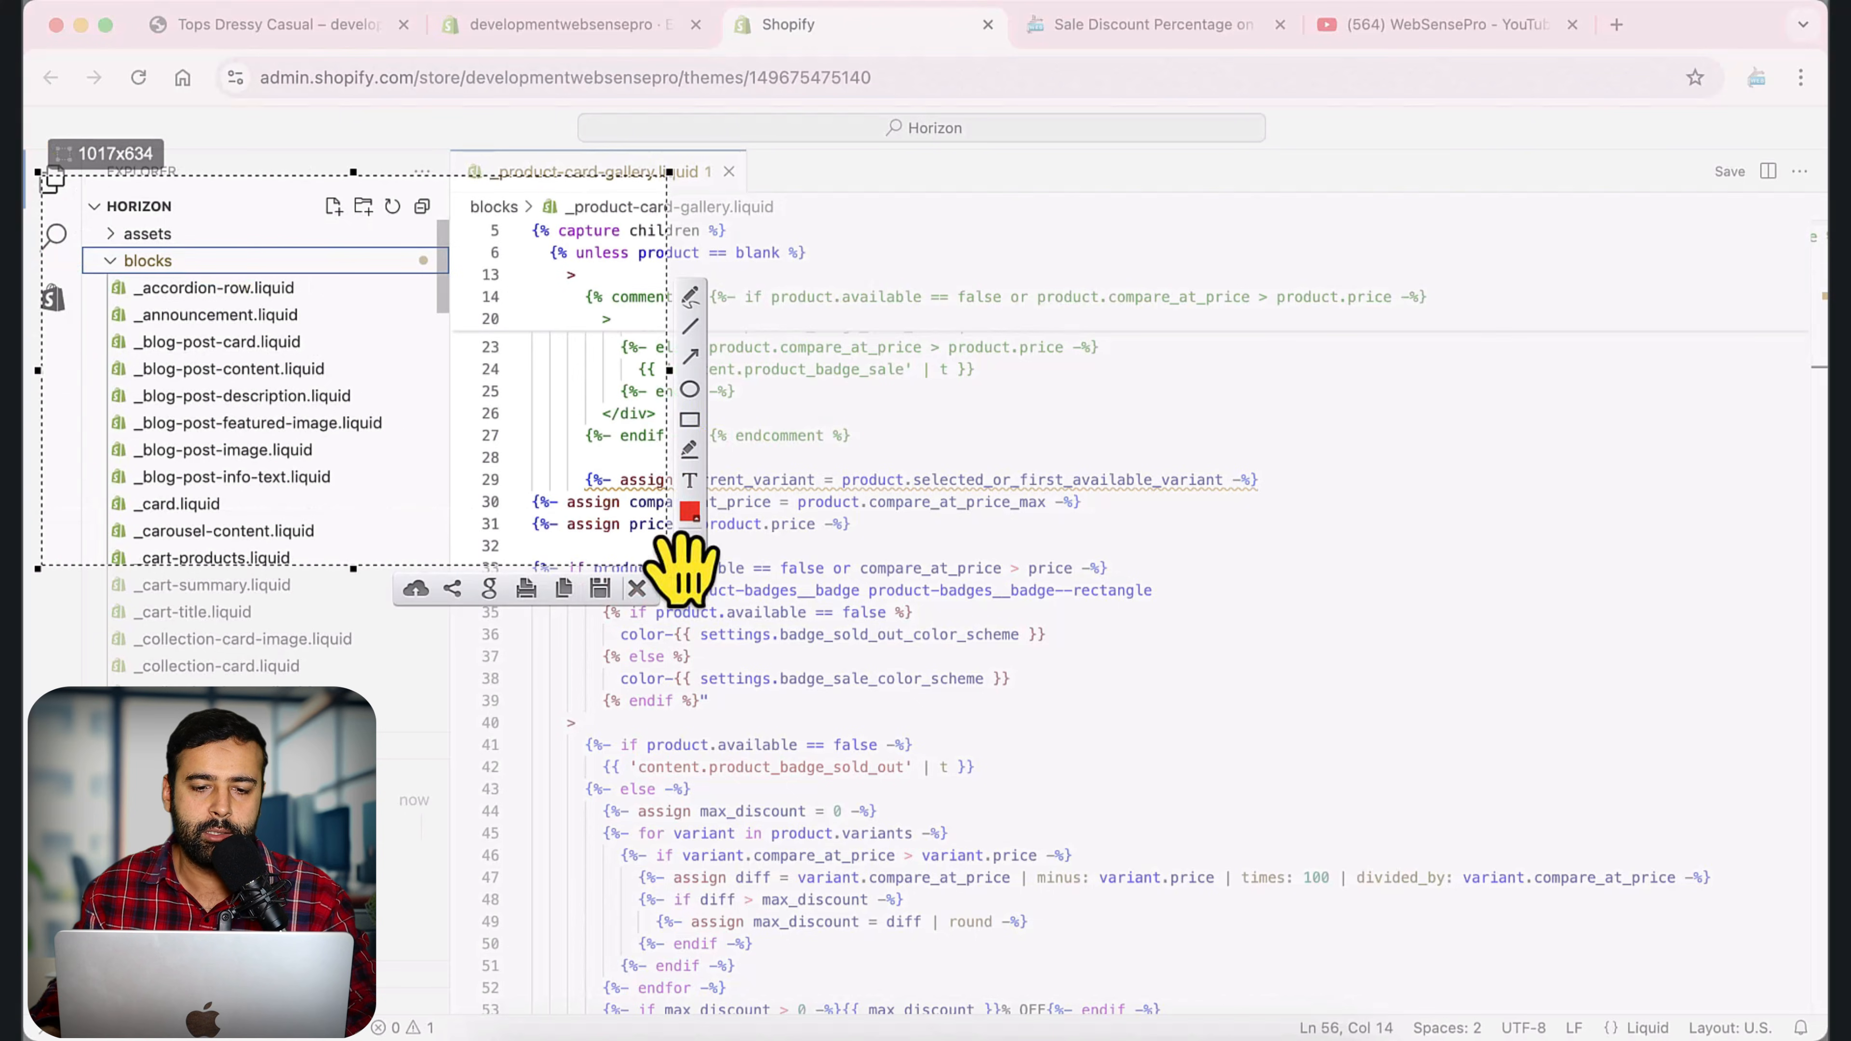
pyautogui.click(691, 357)
pyautogui.moveTo(541, 481)
pyautogui.mouseDown()
pyautogui.moveTo(186, 322)
pyautogui.moveTo(124, 270)
pyautogui.mouseUp()
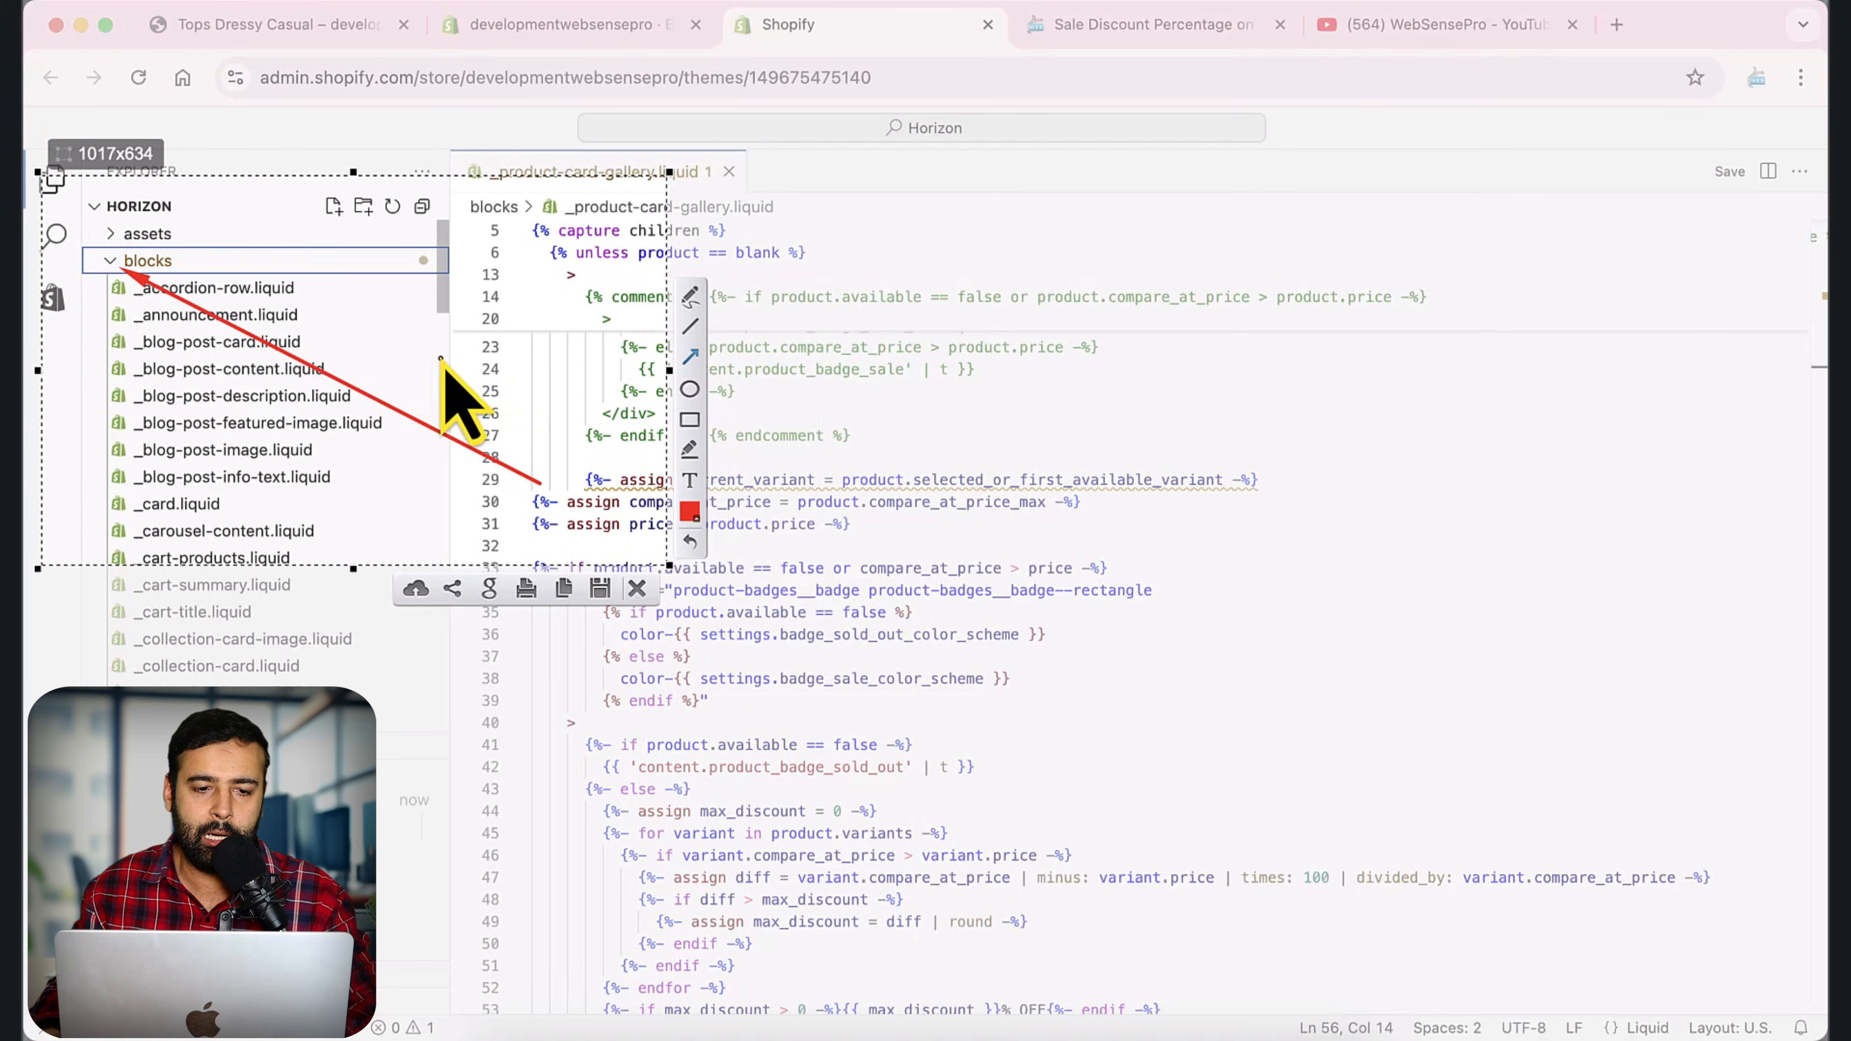
pyautogui.moveTo(441, 359); pyautogui.dragTo(343, 222)
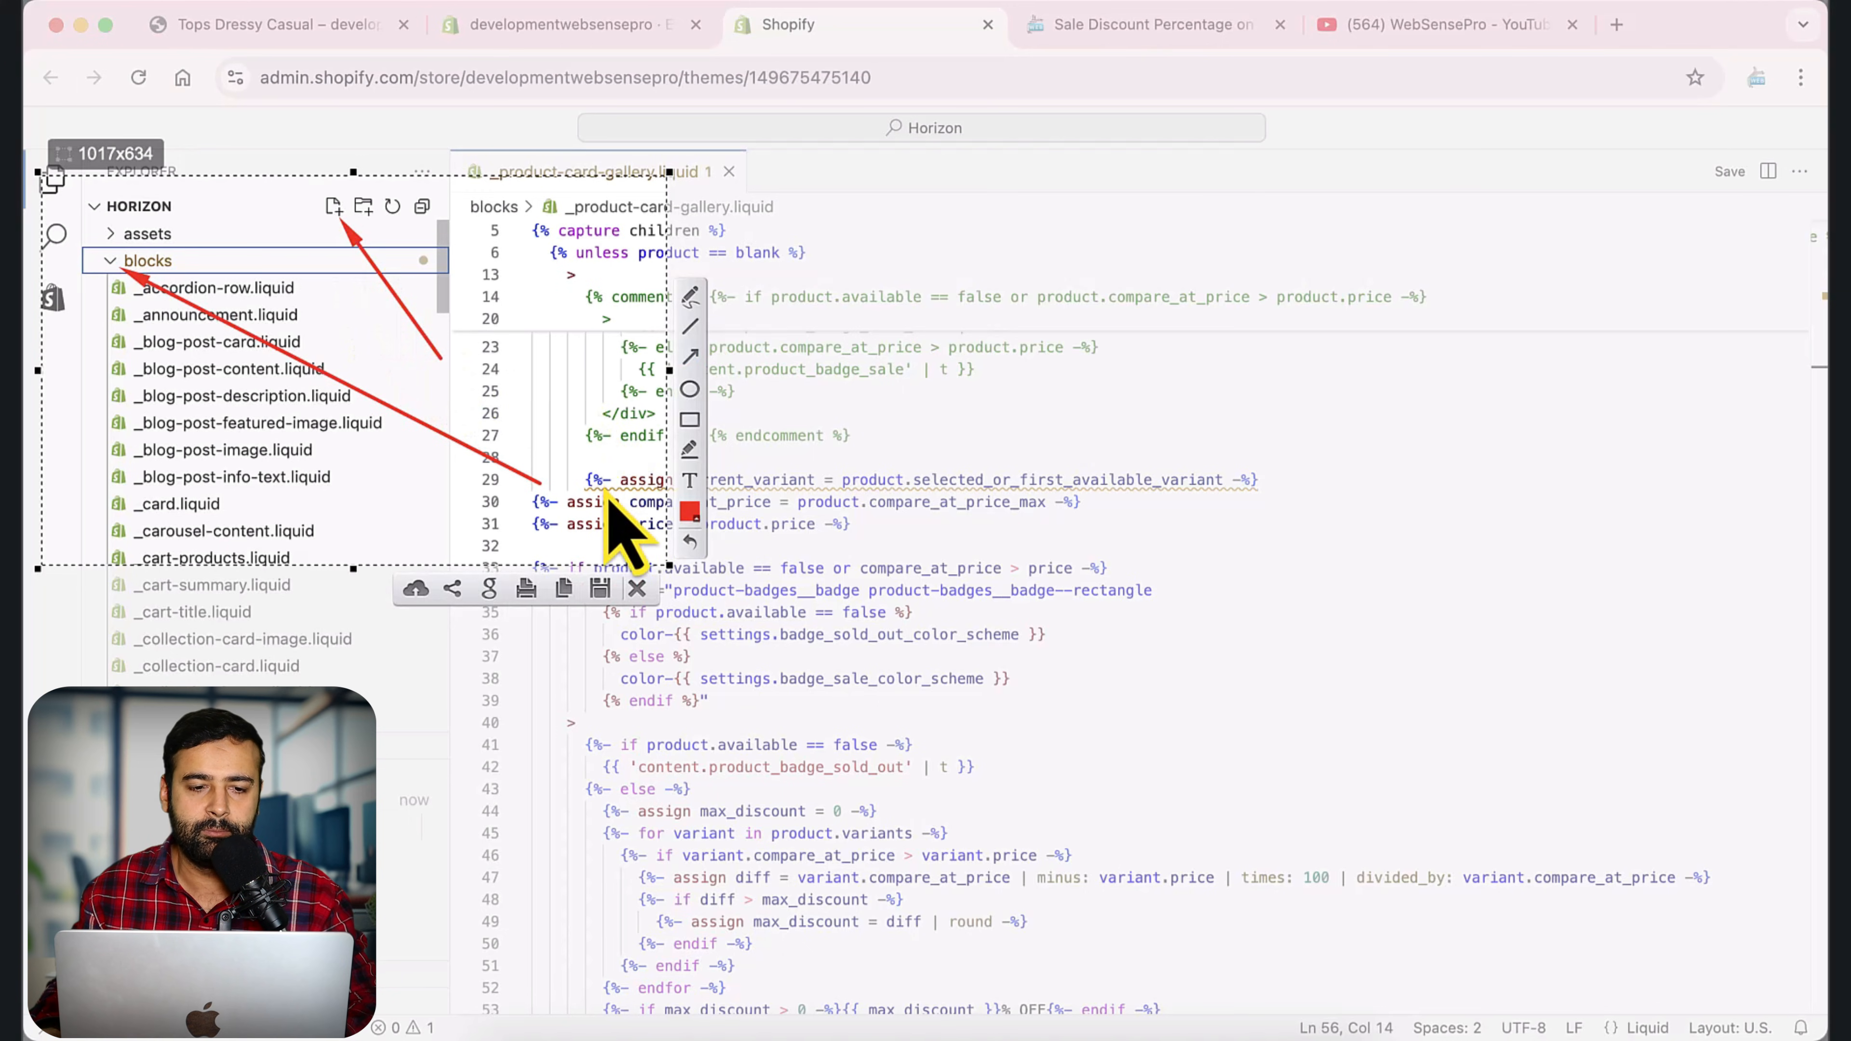
pyautogui.press('Escape')
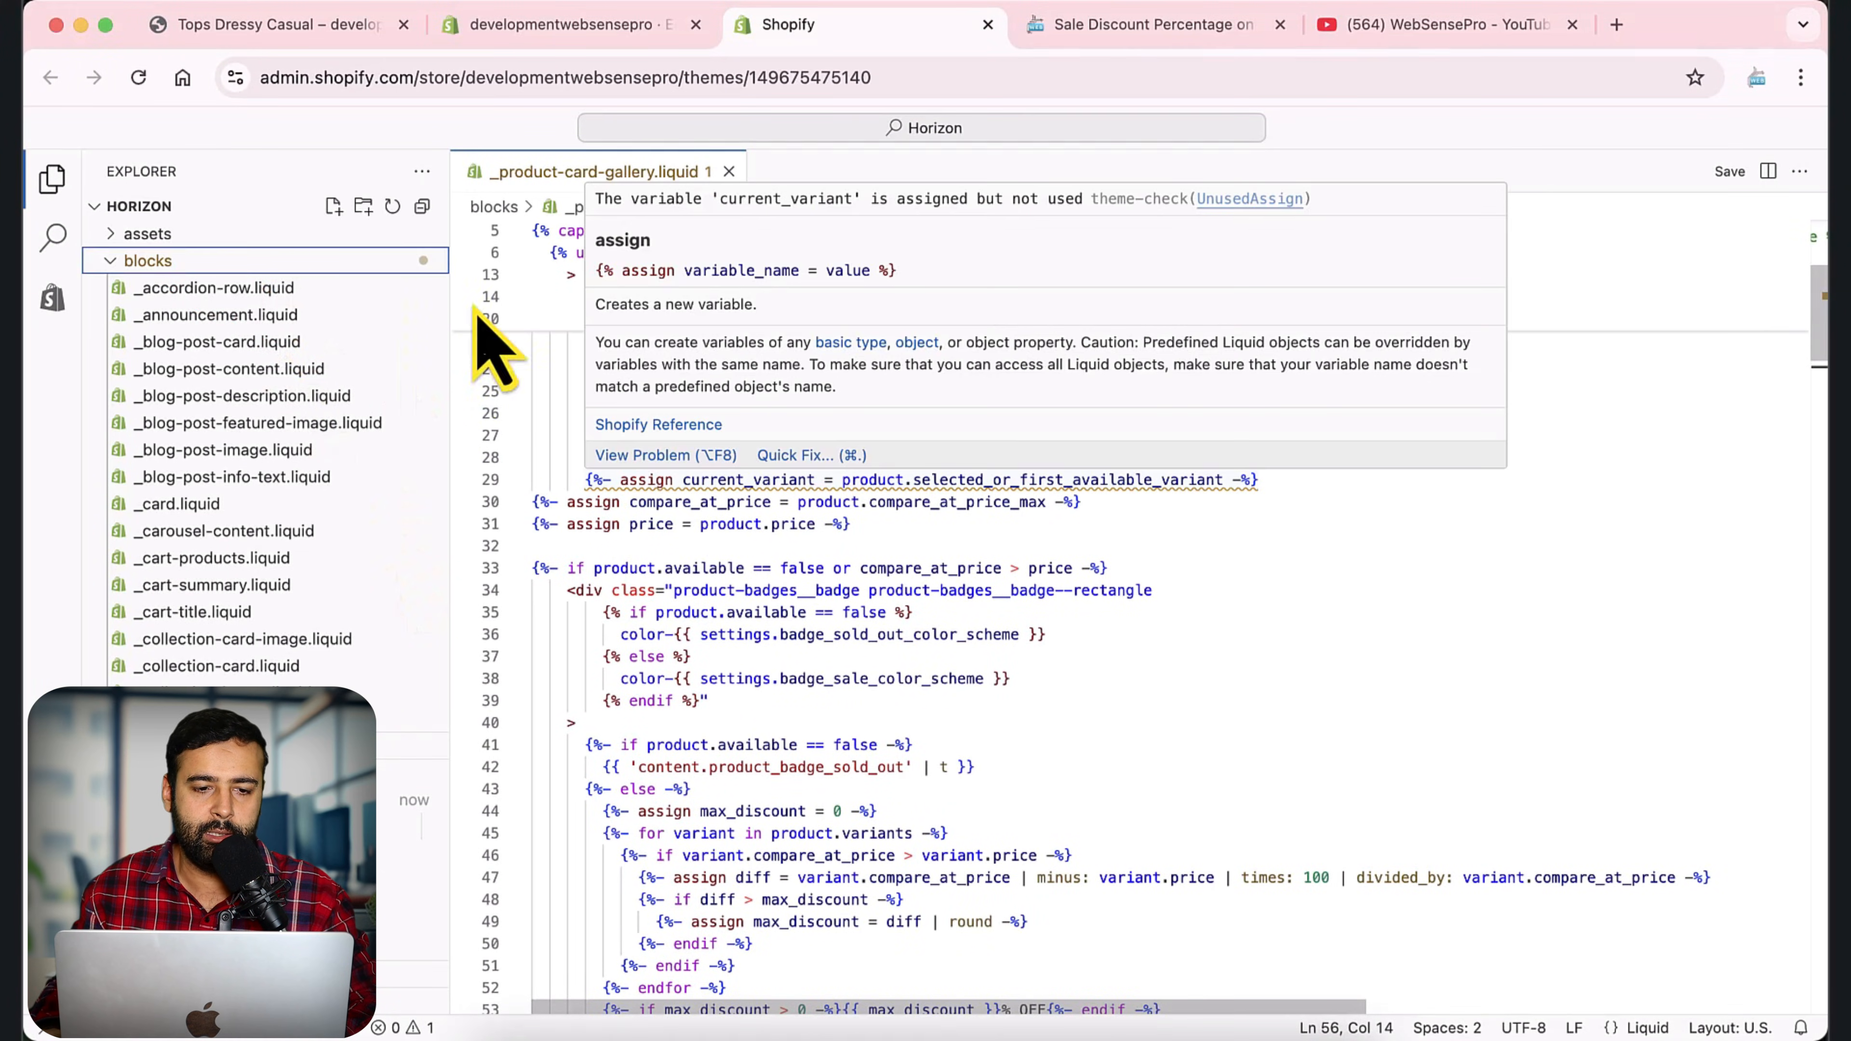
# Create wsp-price.liquid in the blocks folder and save it with the code copied from the article's Step 2: Create new block.
pyautogui.click(333, 208)
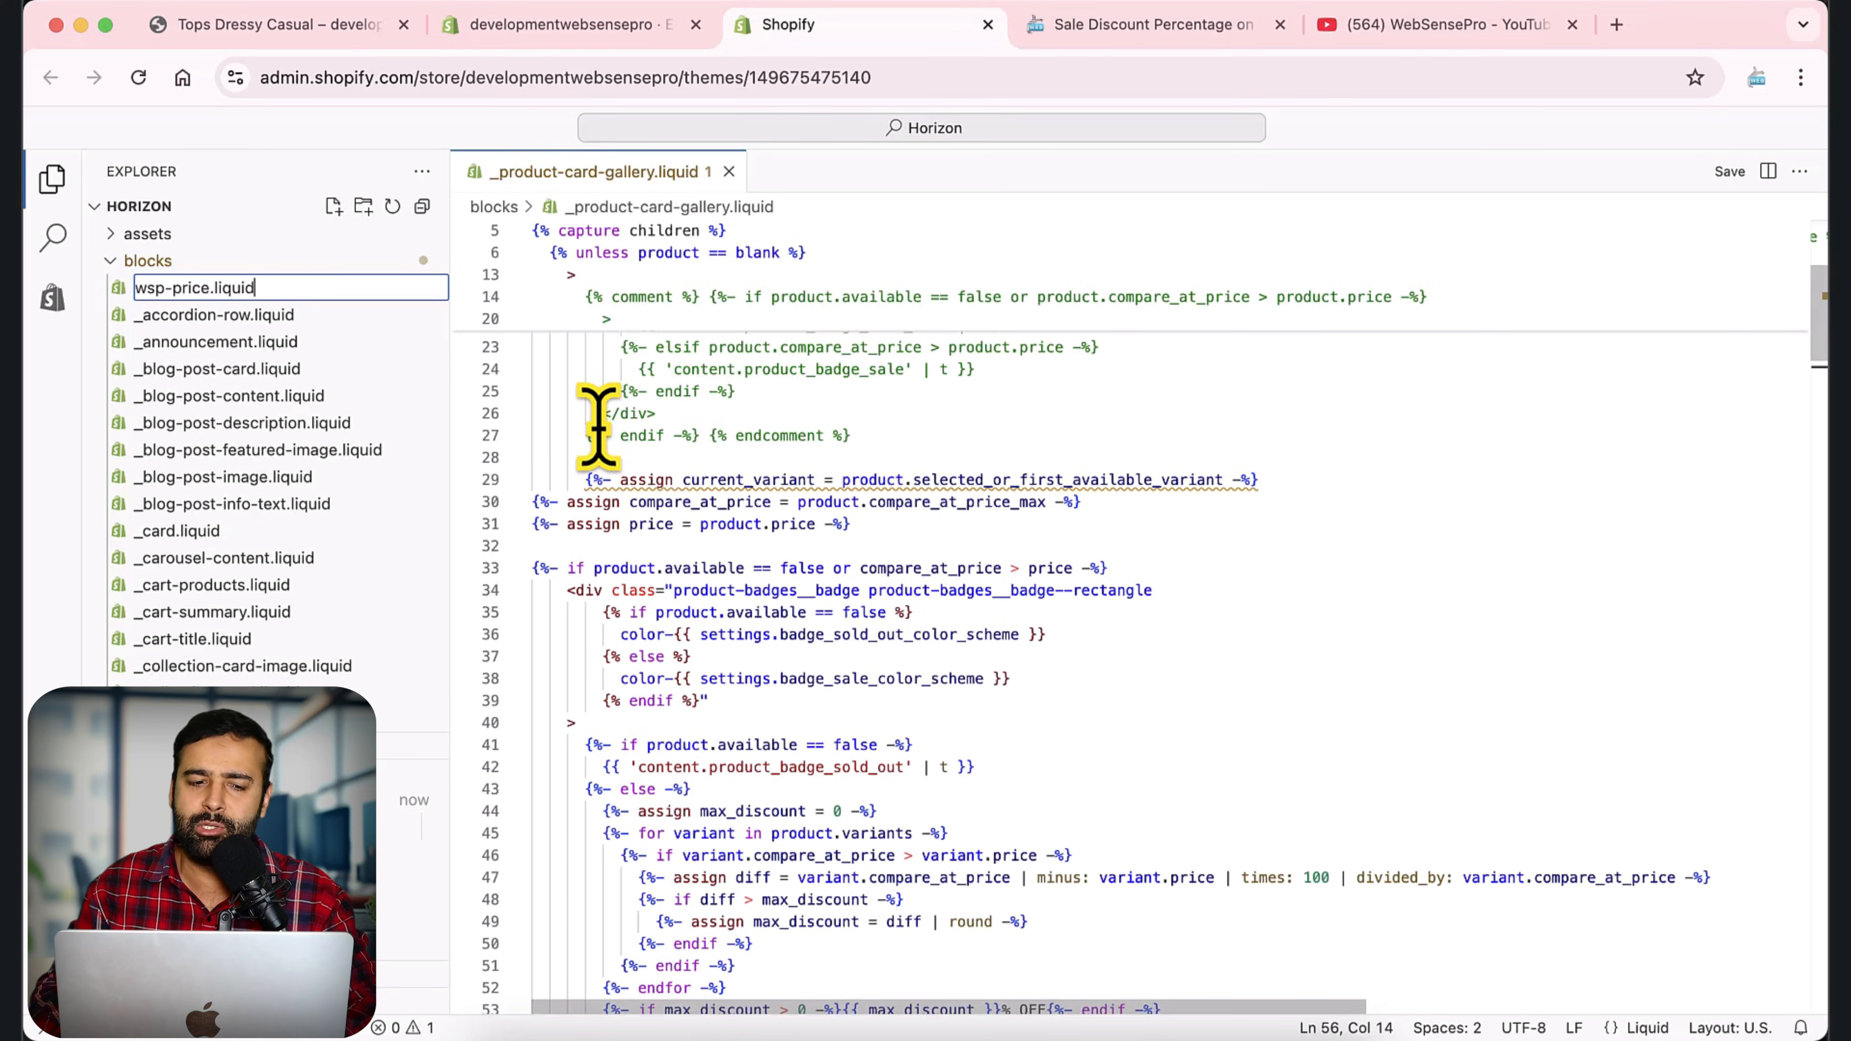
pyautogui.press('Return')
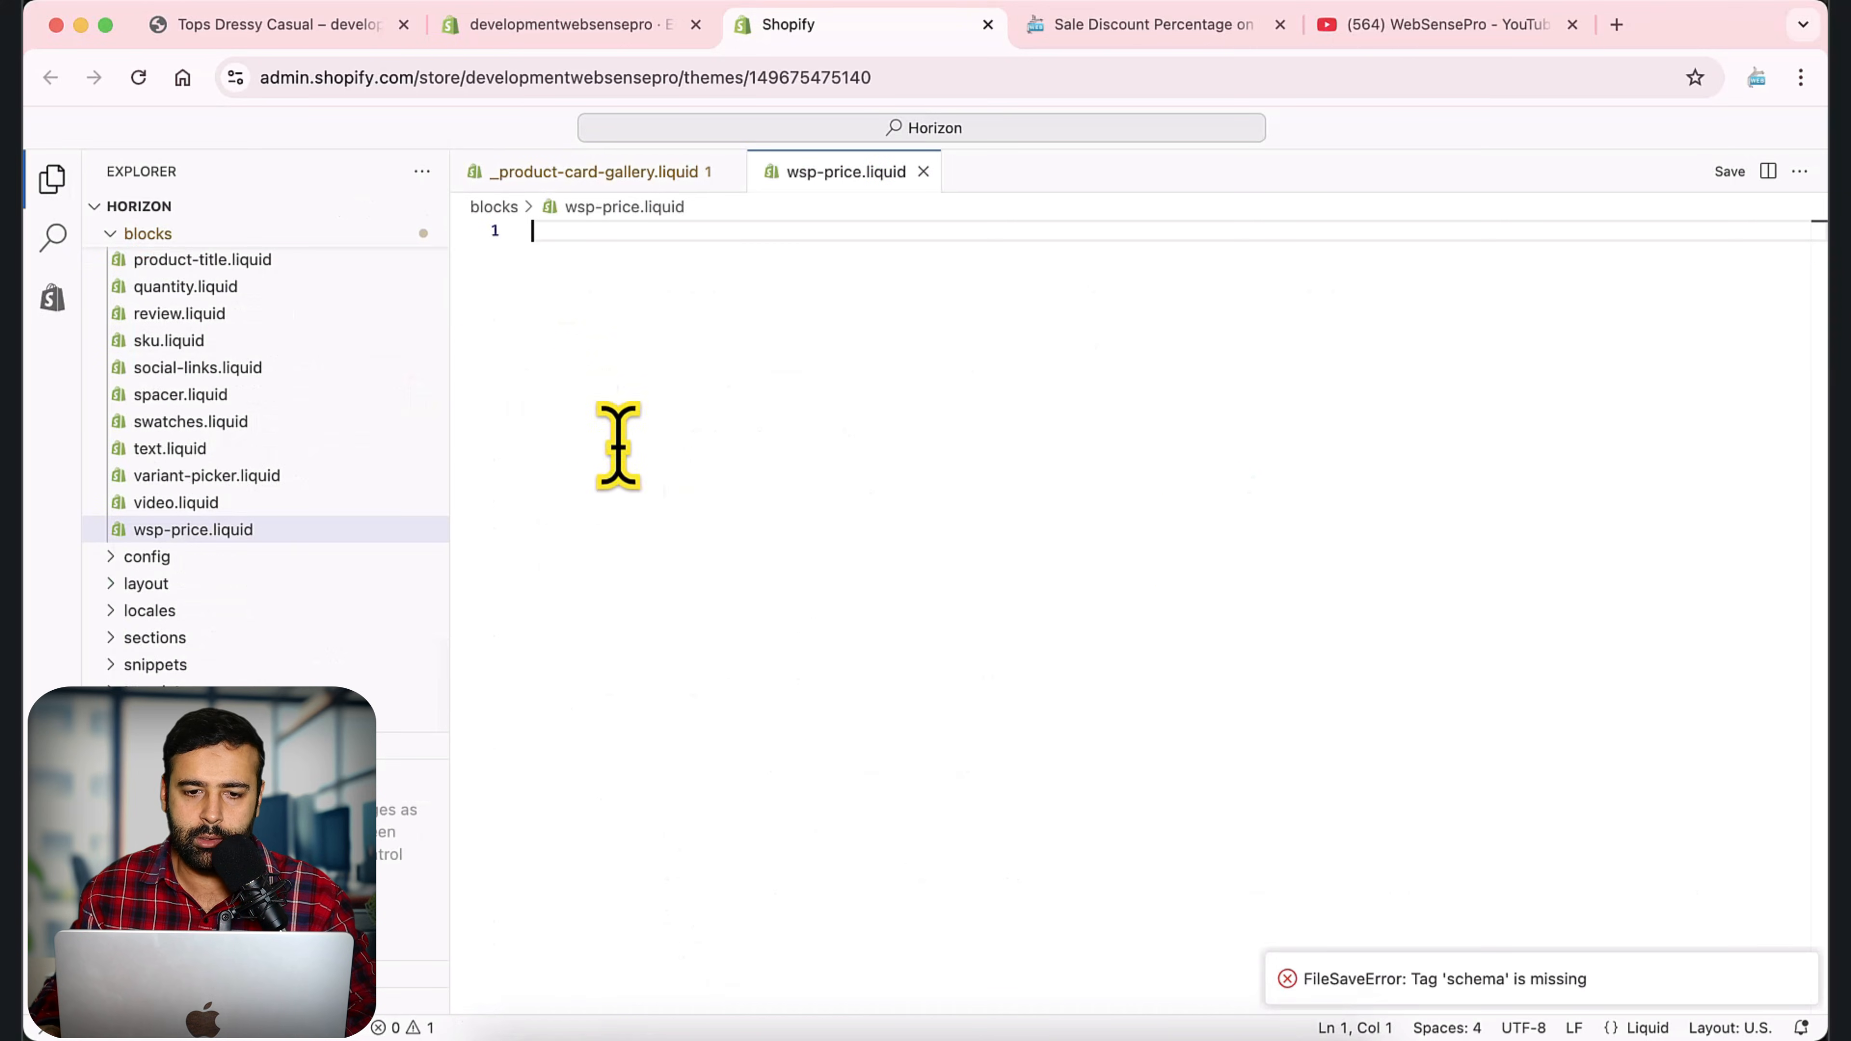
pyautogui.click(1088, 40)
pyautogui.scroll(-15, 1466, 496)
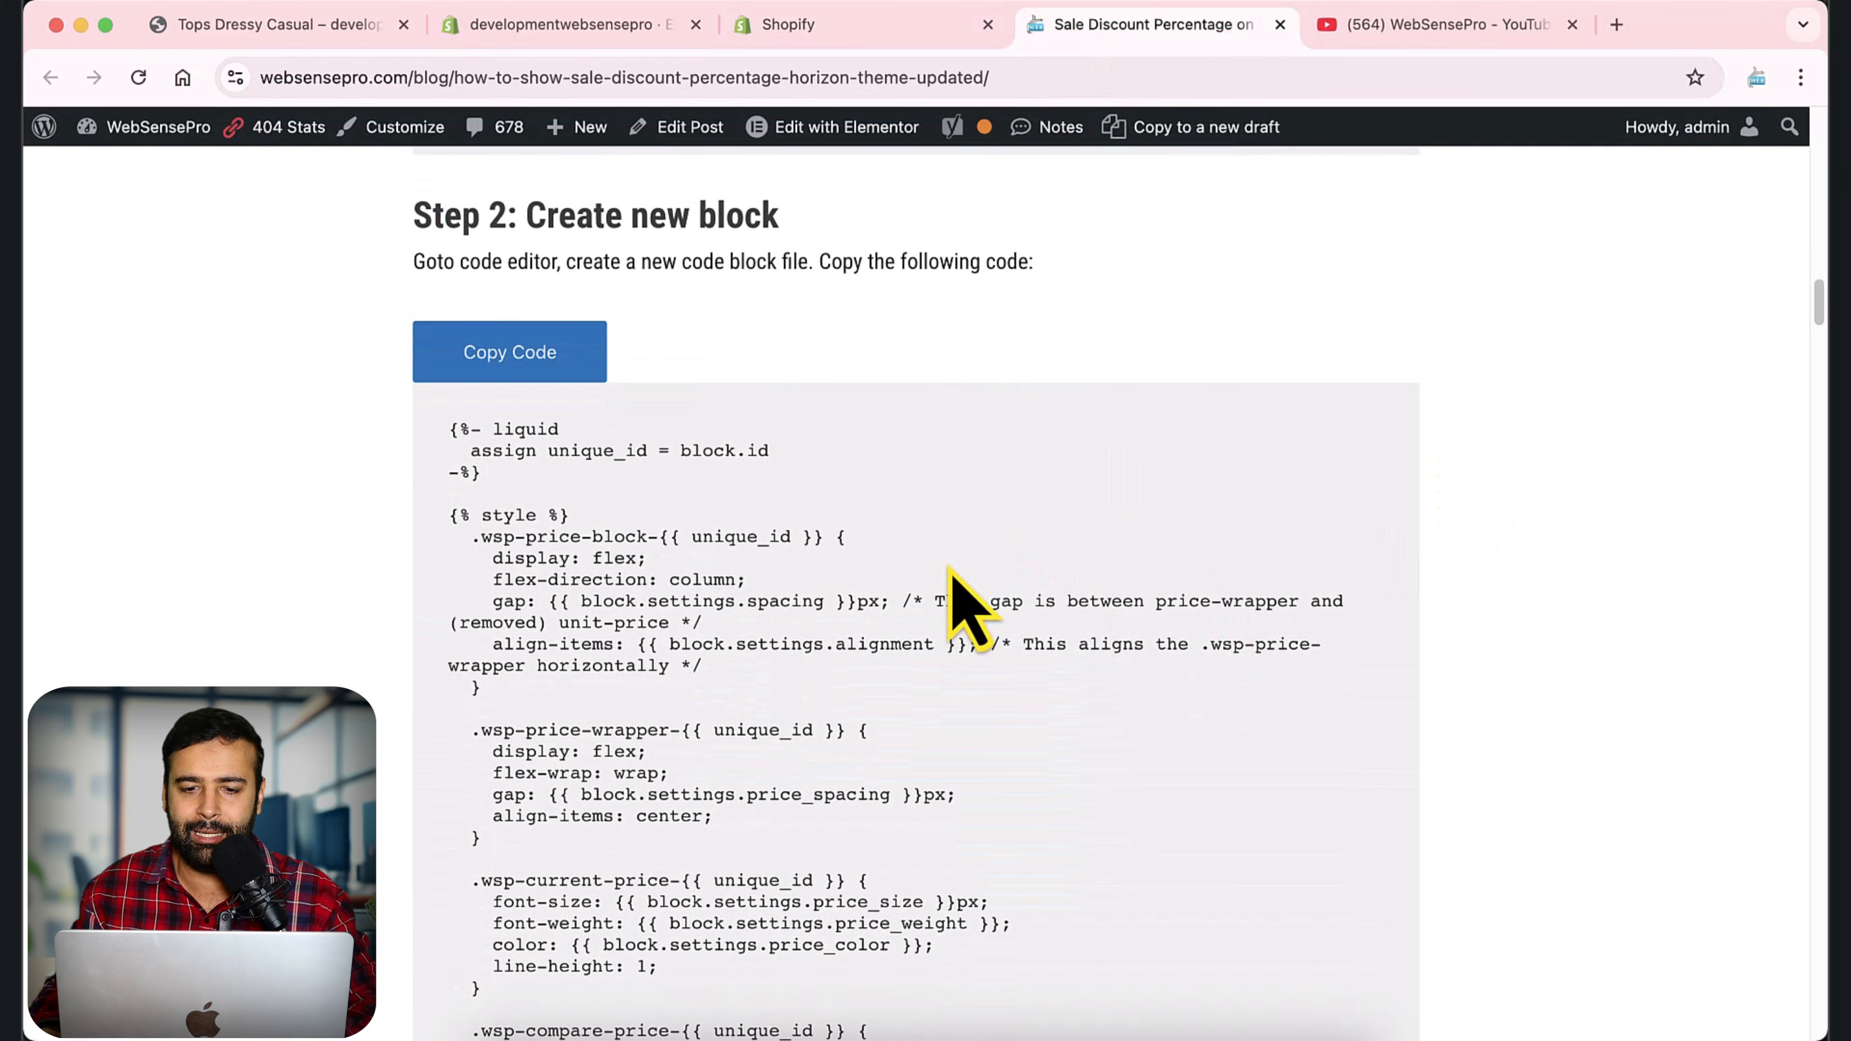
pyautogui.click(476, 359)
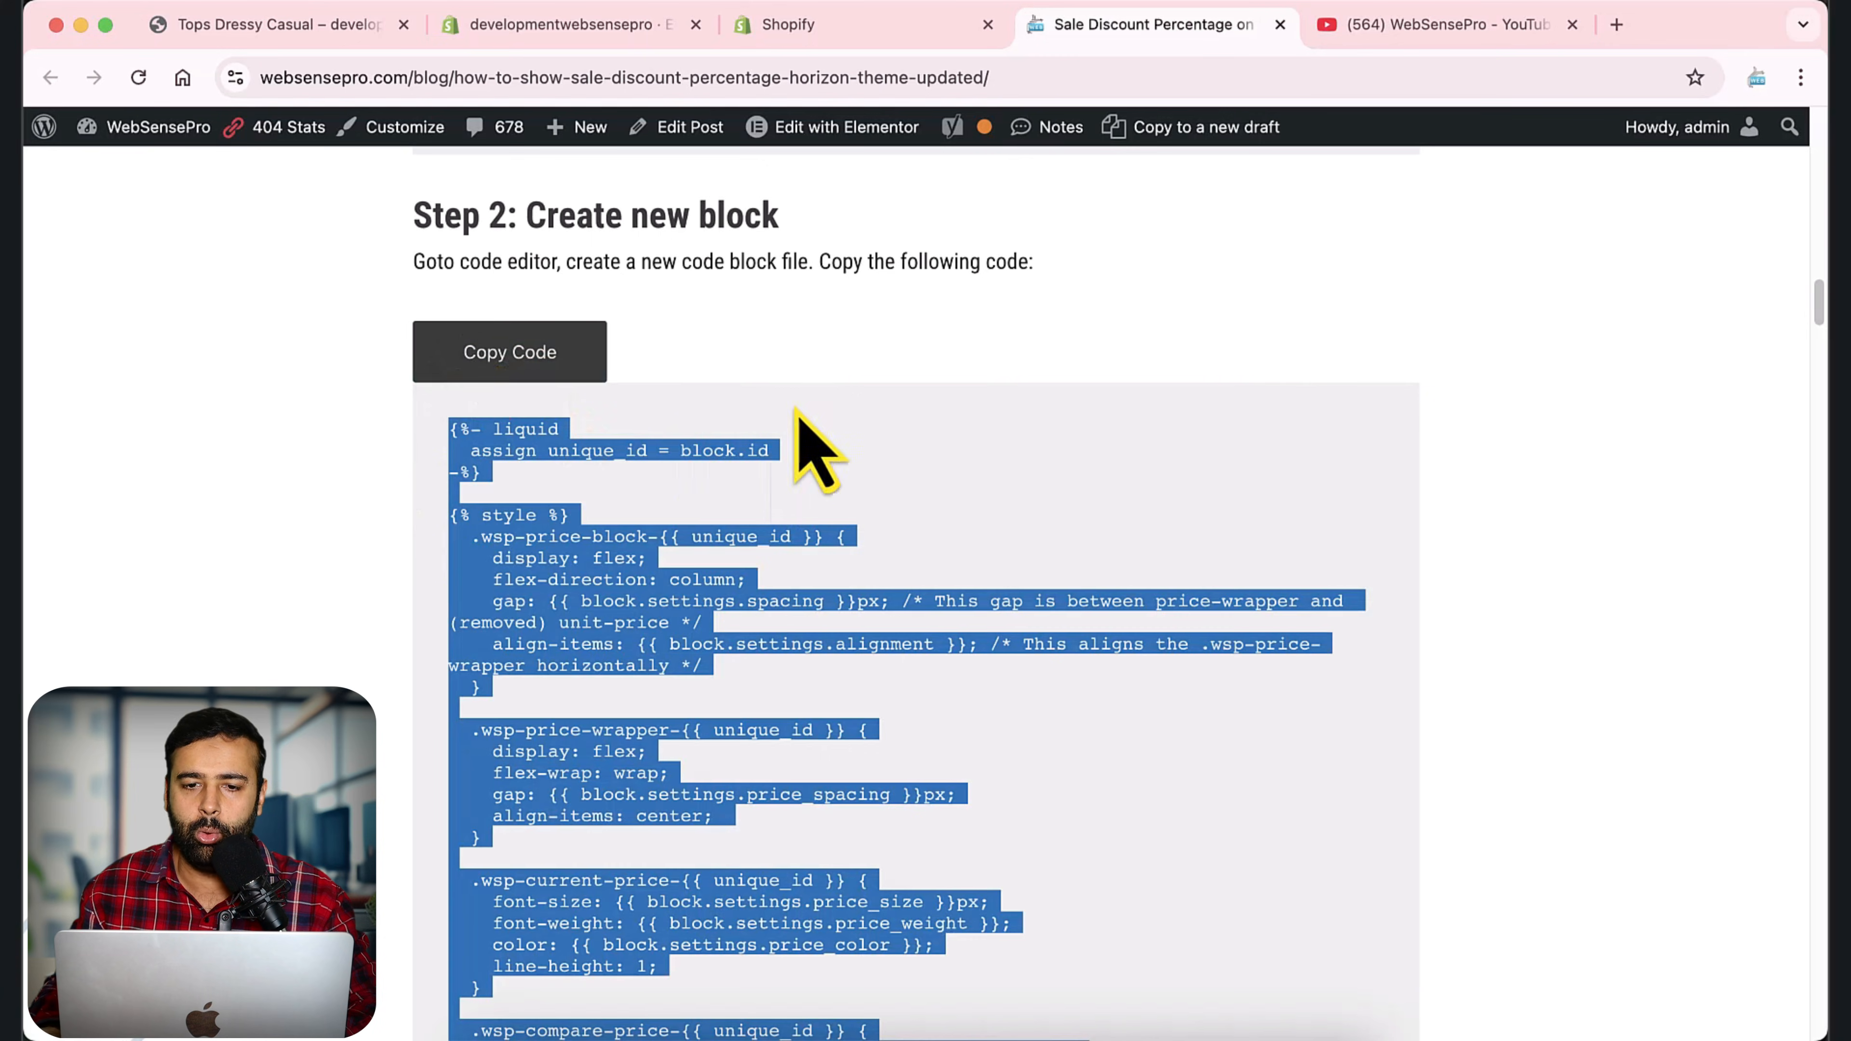
pyautogui.click(816, 31)
pyautogui.press('super+v')
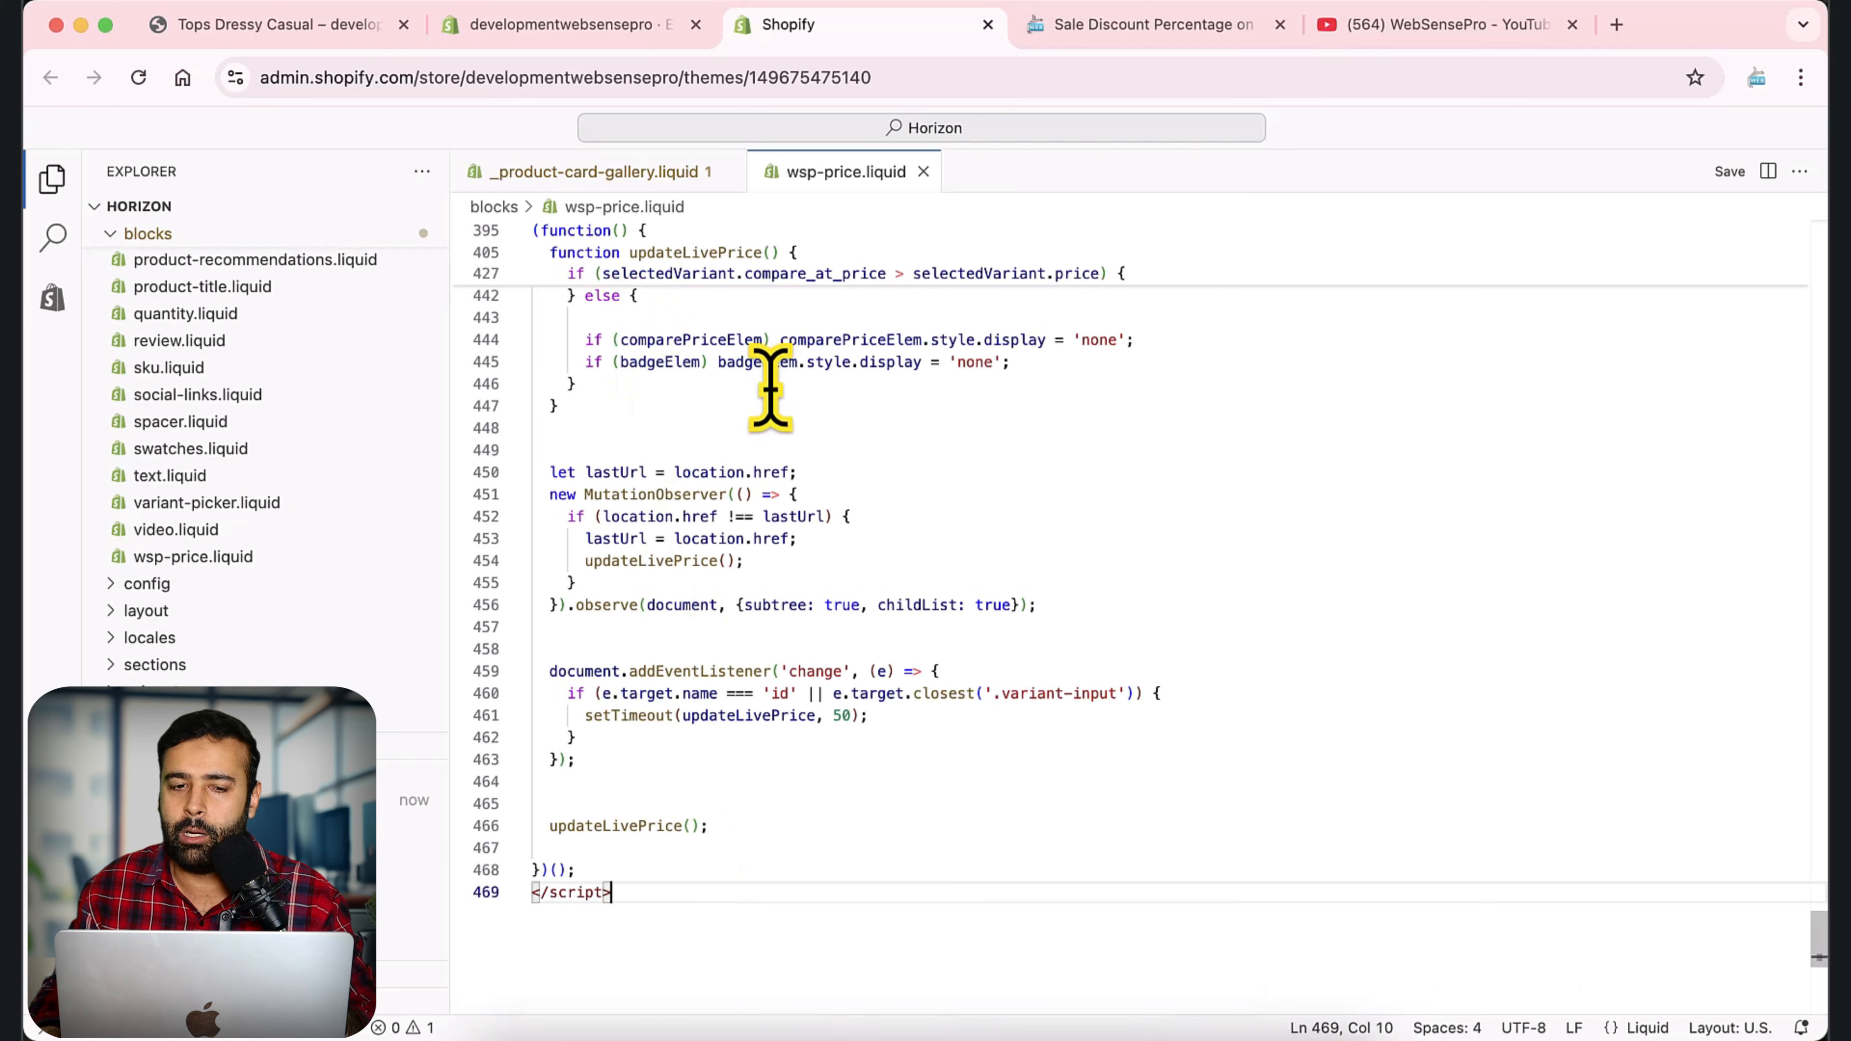
# Open the current Horizon theme in the theme editor and switch to the Default product template.
pyautogui.click(568, 44)
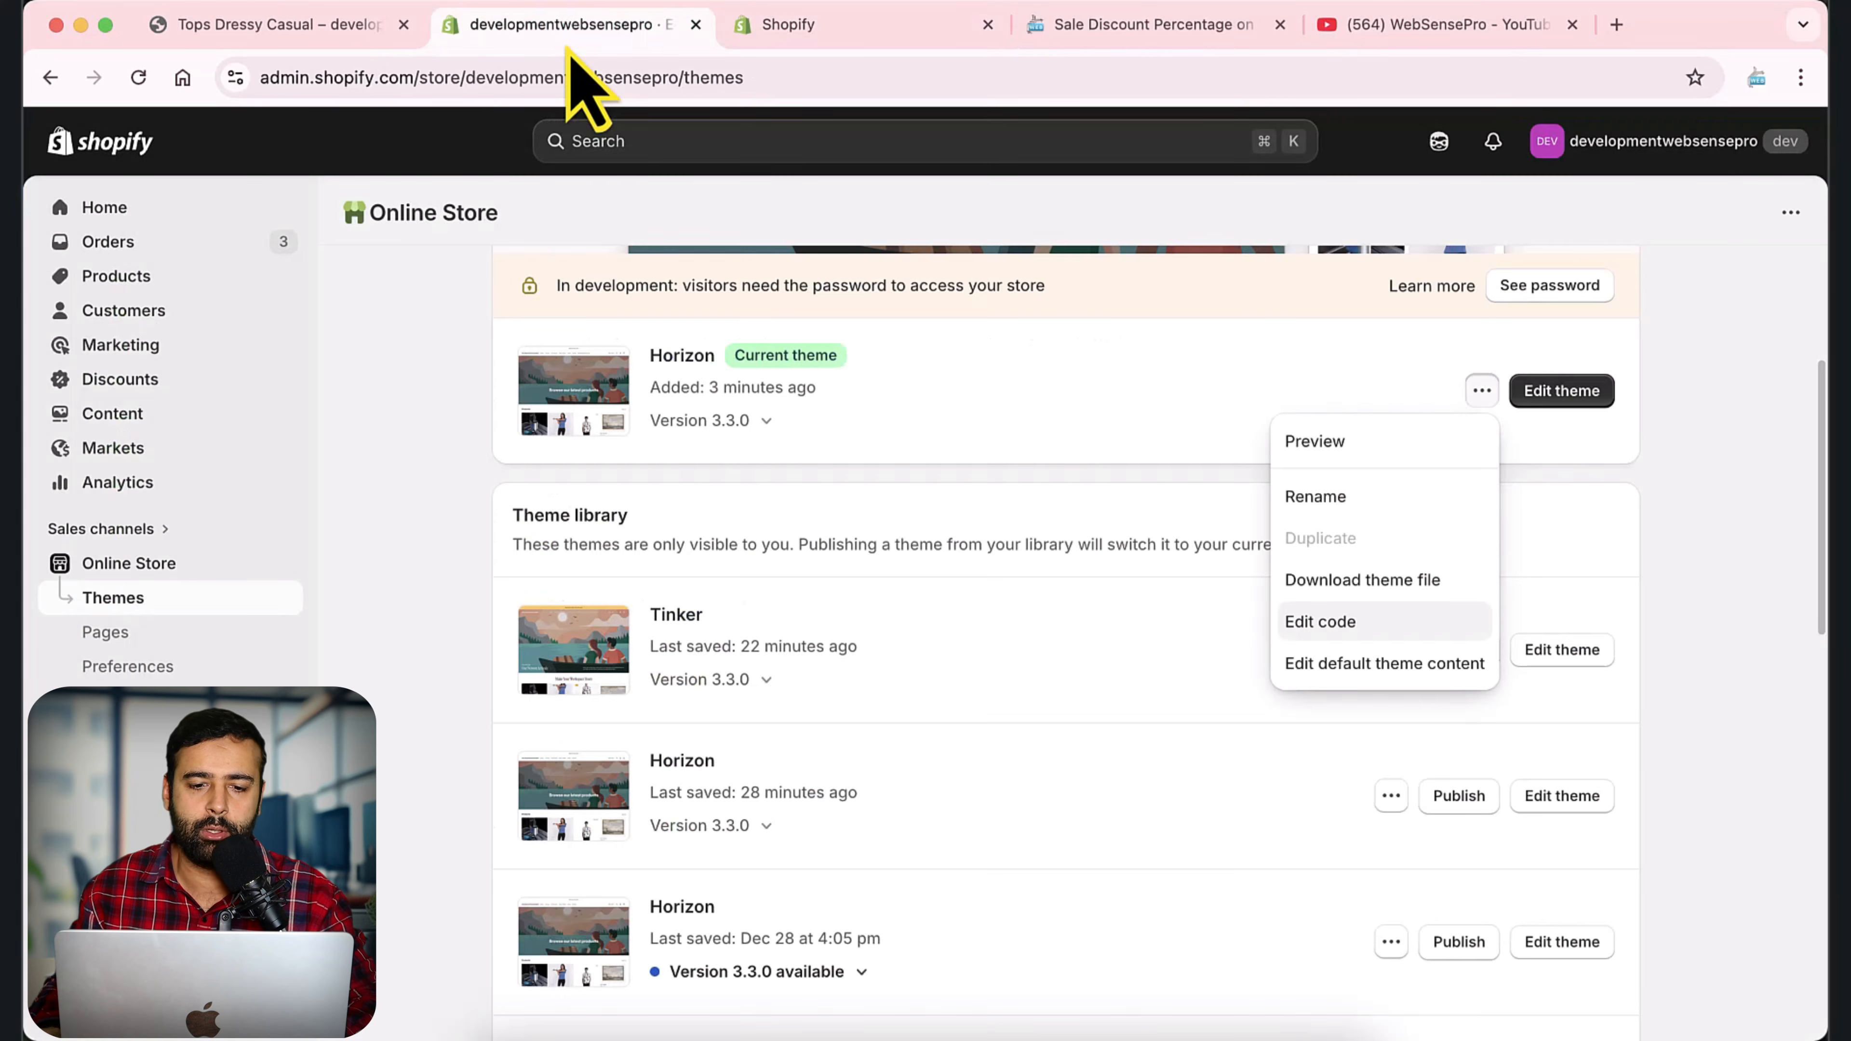
pyautogui.click(1173, 416)
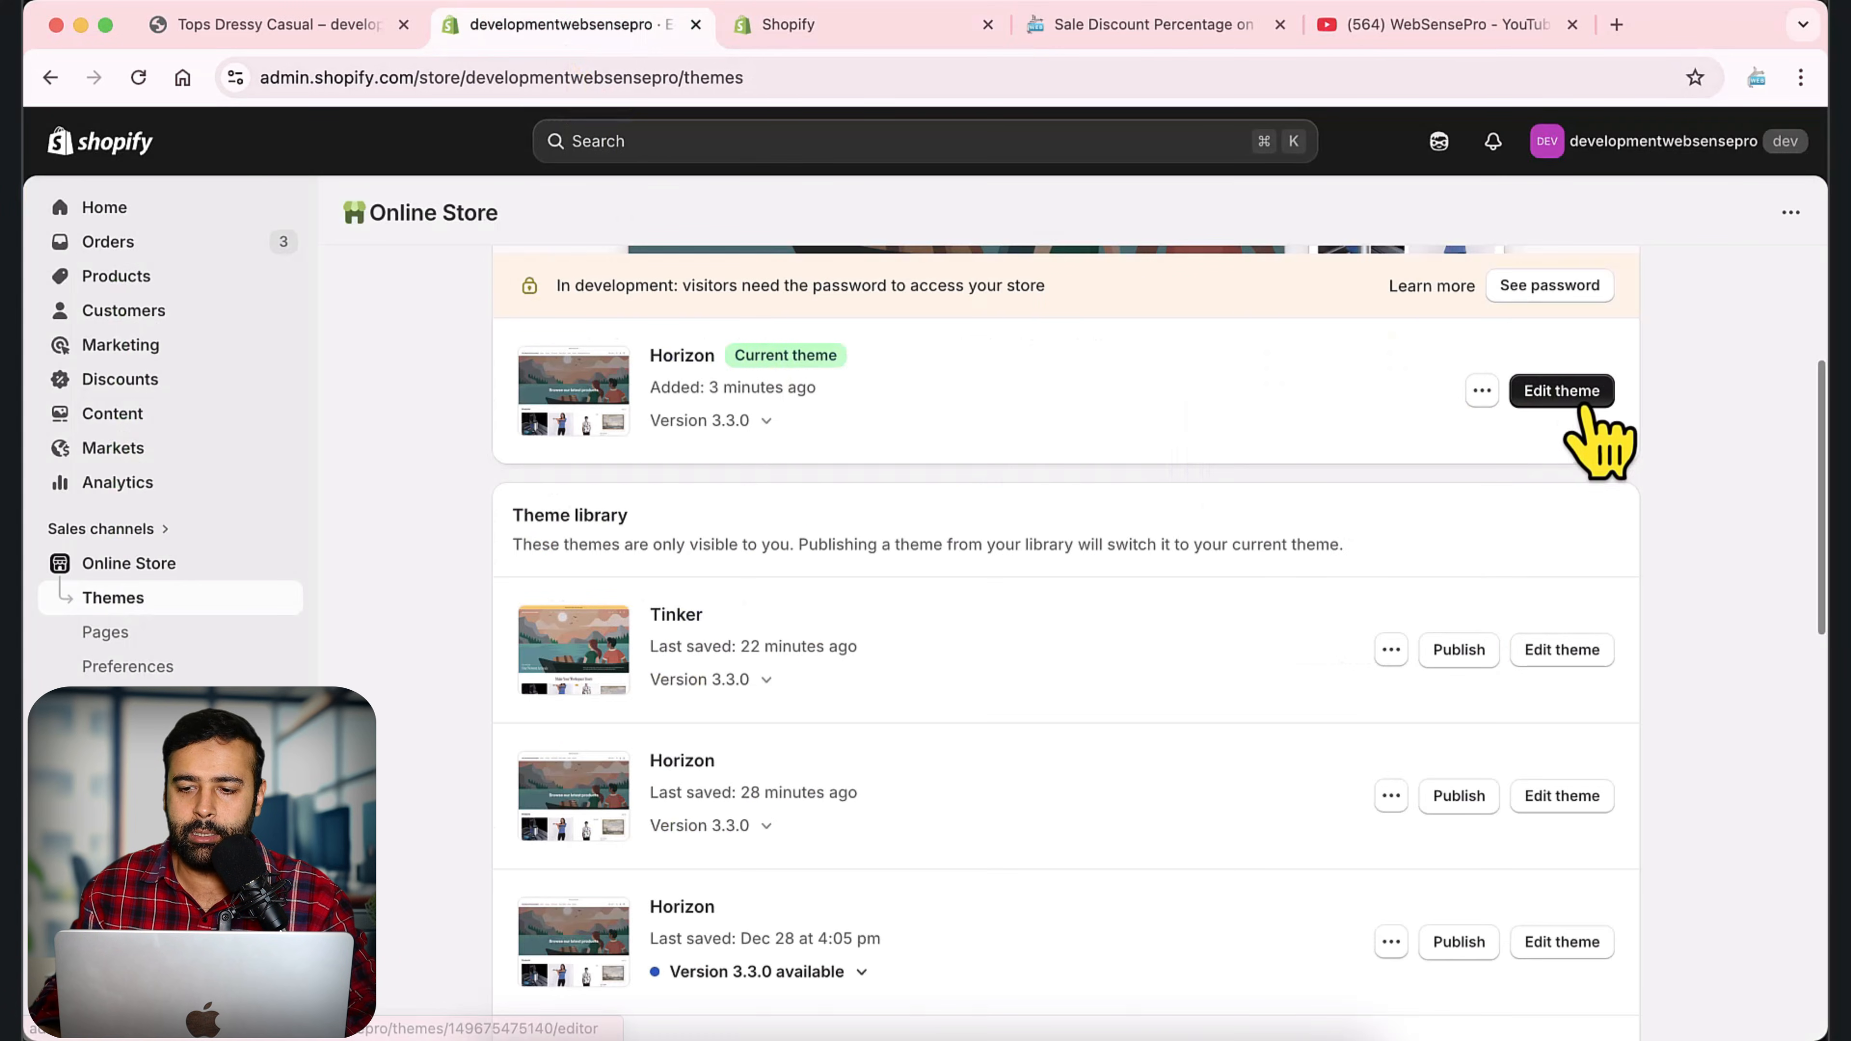
pyautogui.keyDown('super'); pyautogui.click(1562, 394); pyautogui.keyUp('super')
pyautogui.click(780, 24)
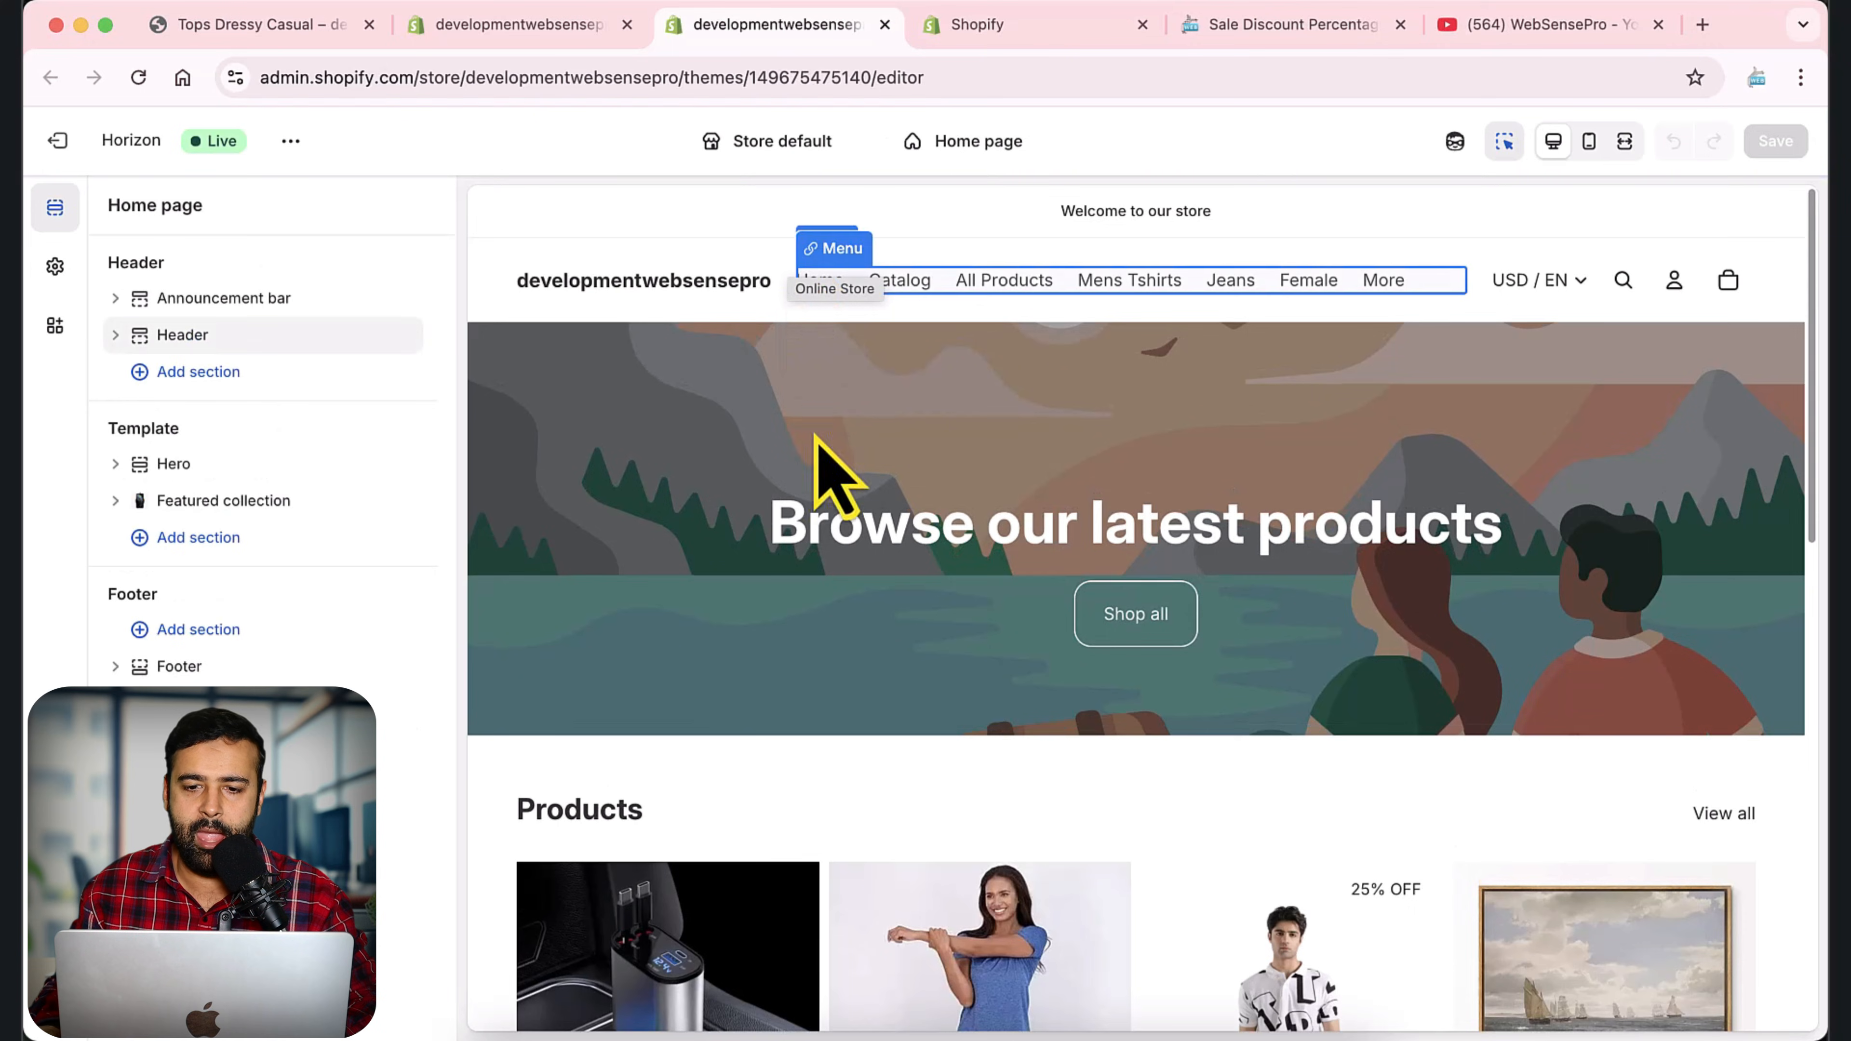
pyautogui.click(977, 141)
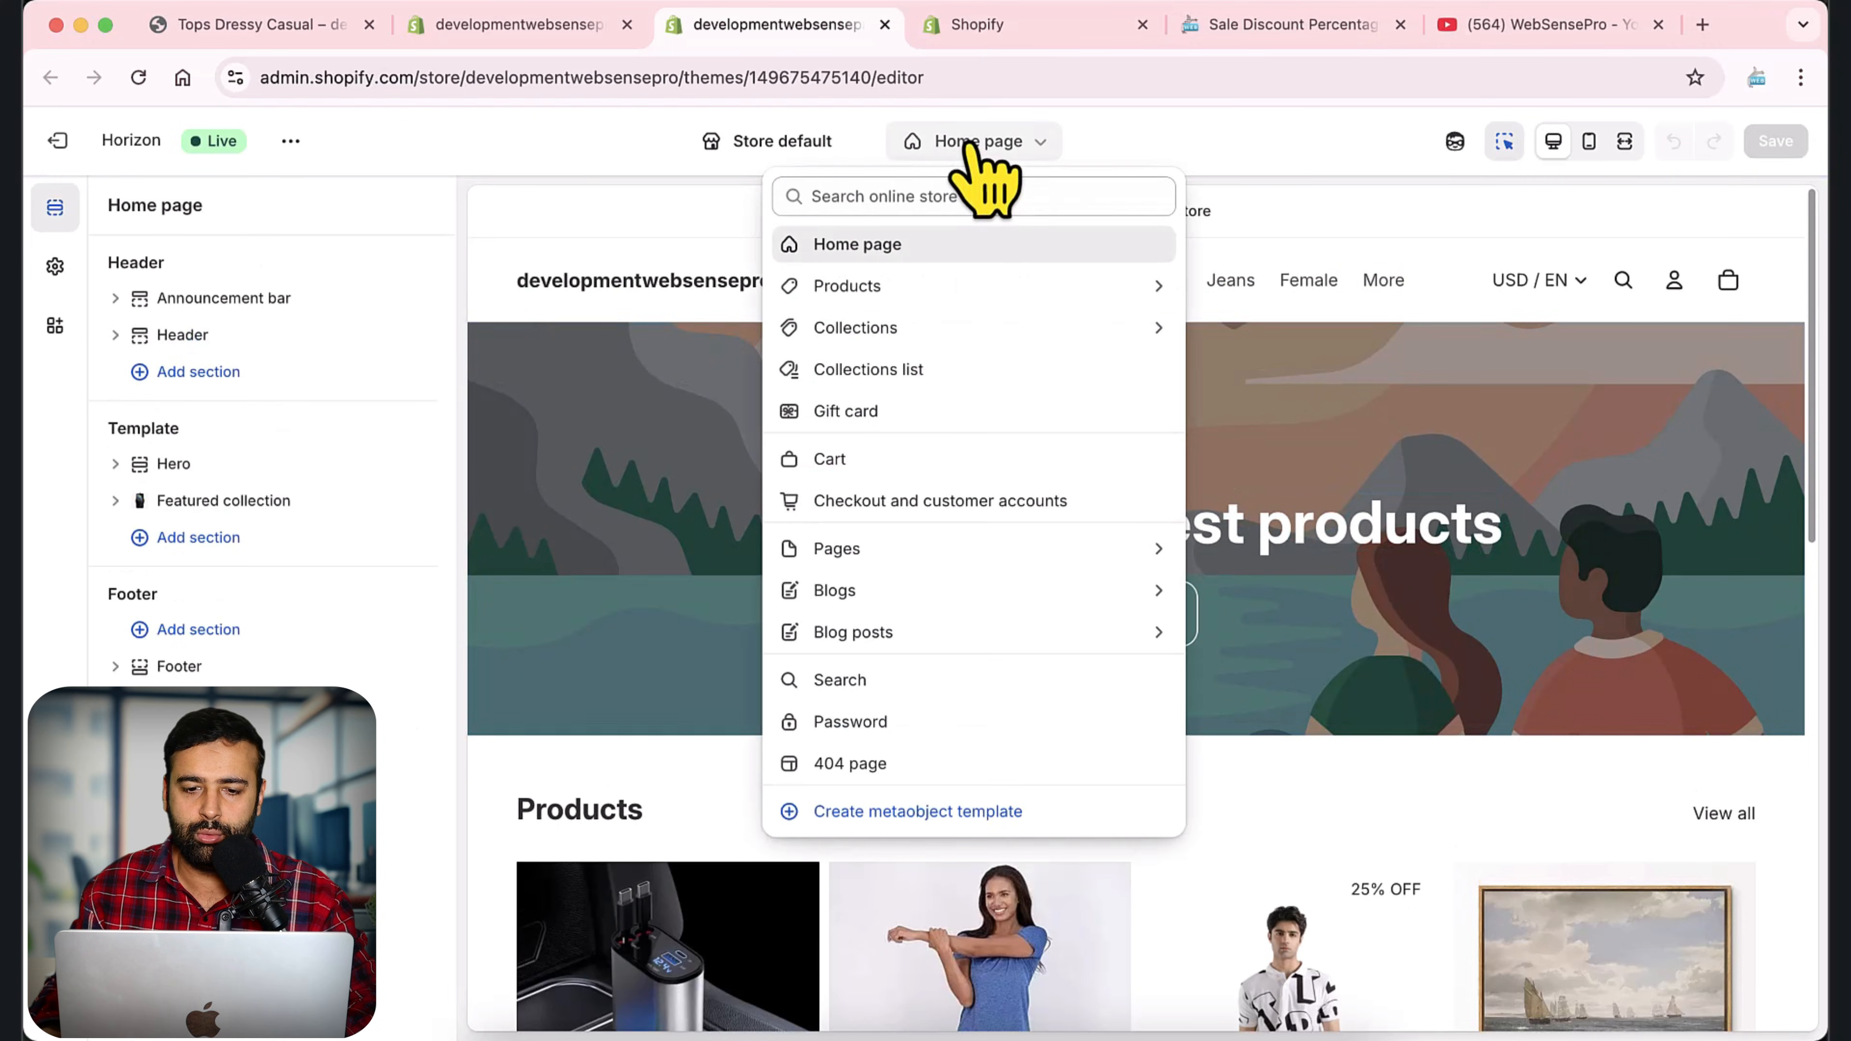
pyautogui.click(875, 284)
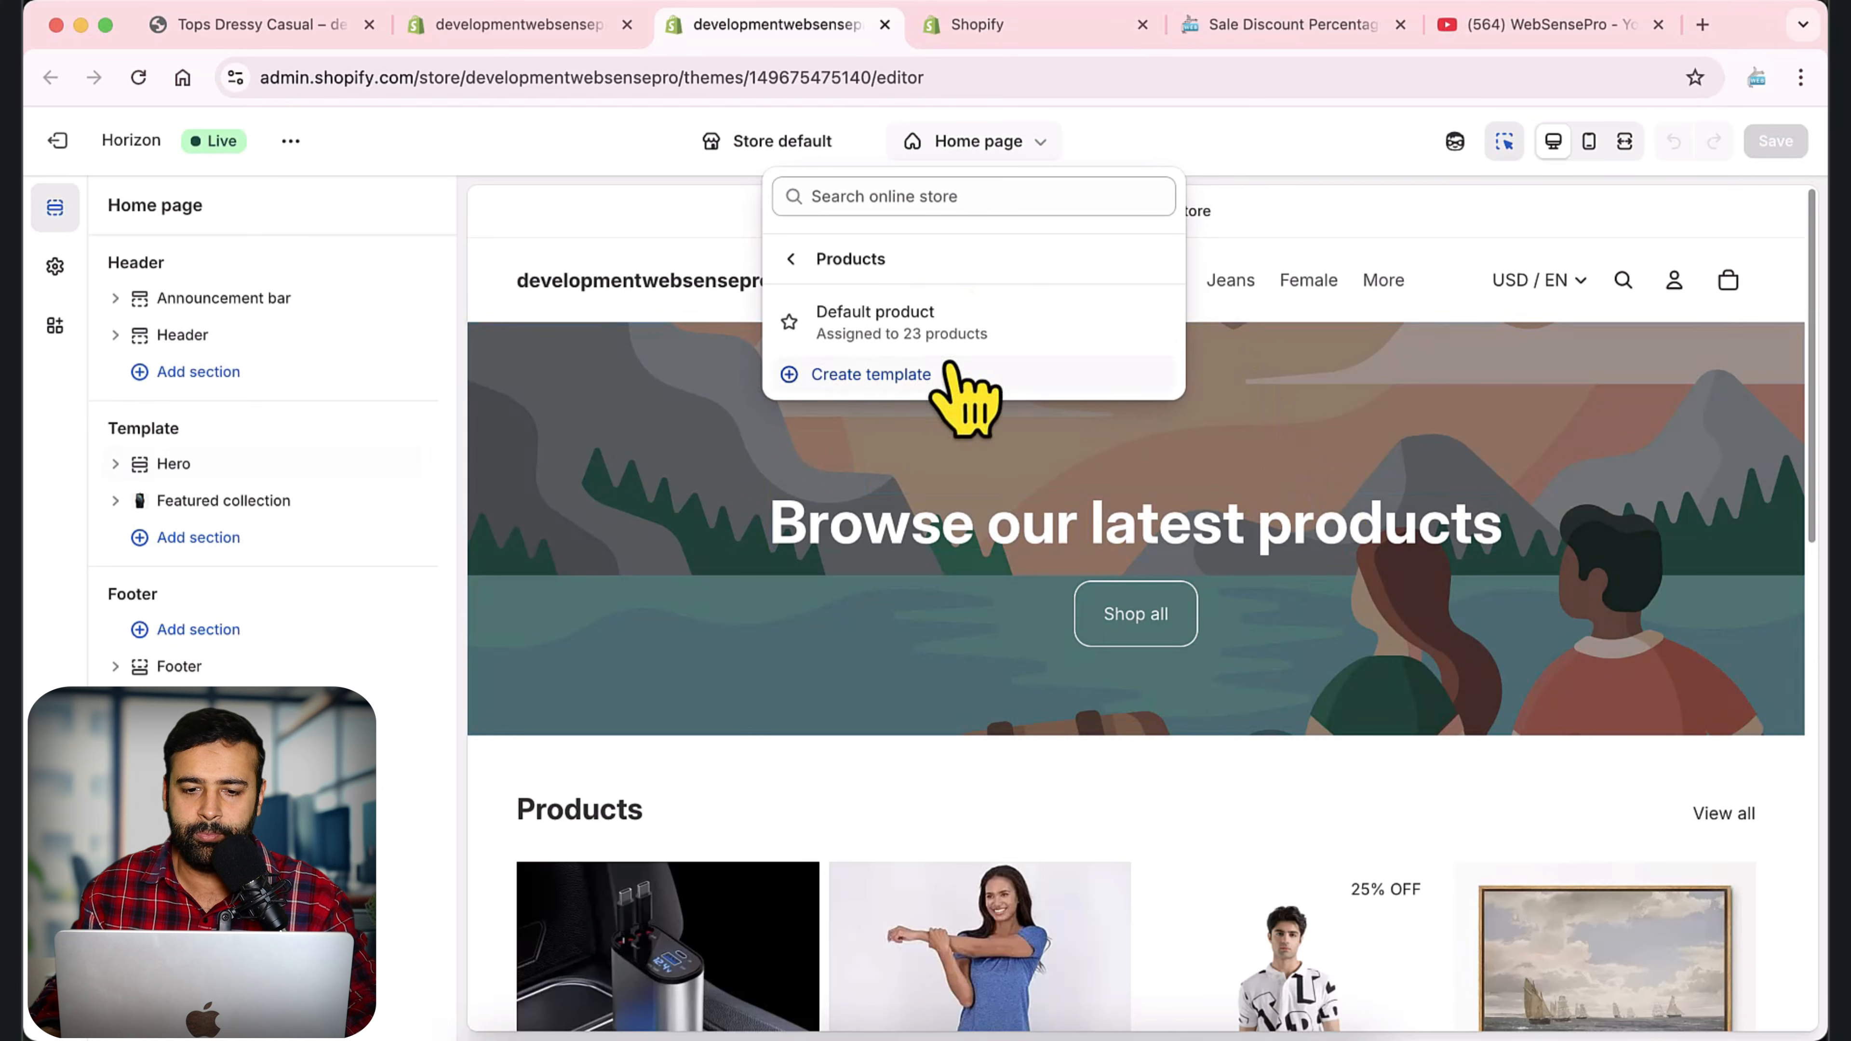
pyautogui.click(969, 341)
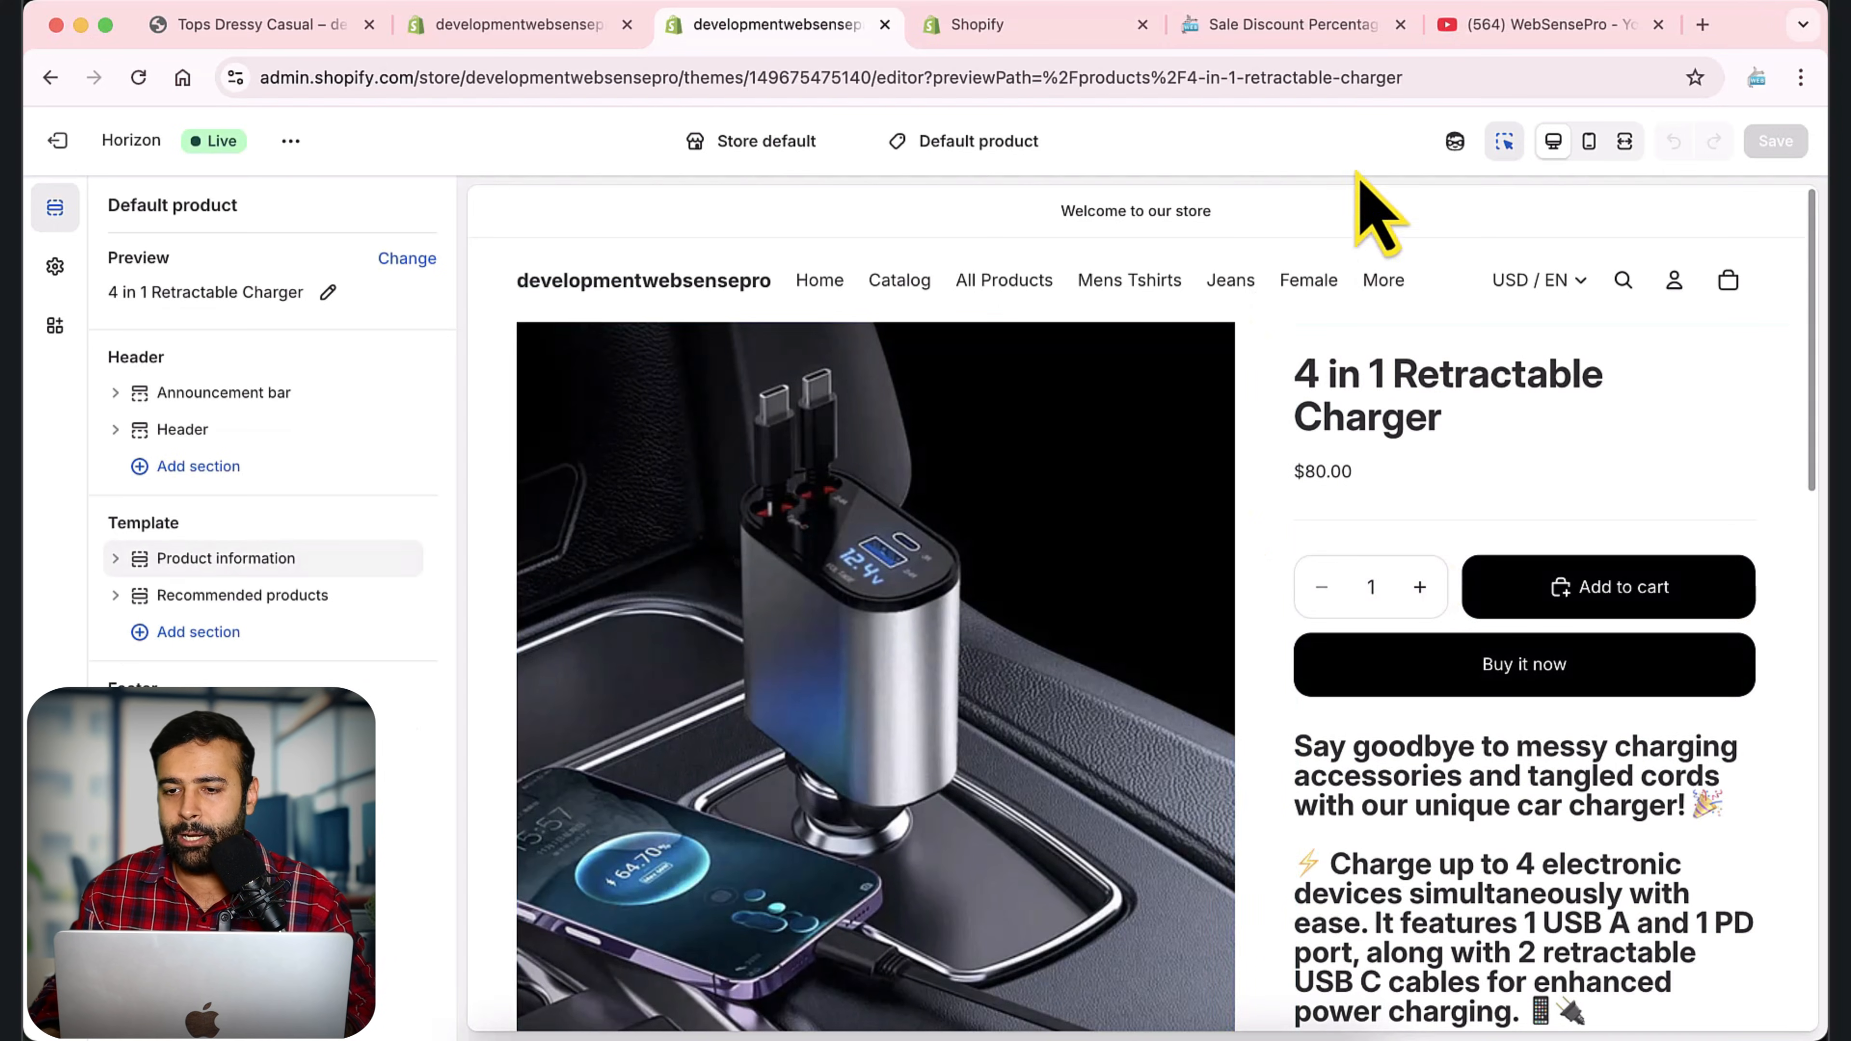
# Switch to YouTube, find "shopify section" among the WebSensePro channel's playlists, and open the Shopify Sections playlist.
pyautogui.click(1538, 24)
pyautogui.scroll(10, 1589, 453)
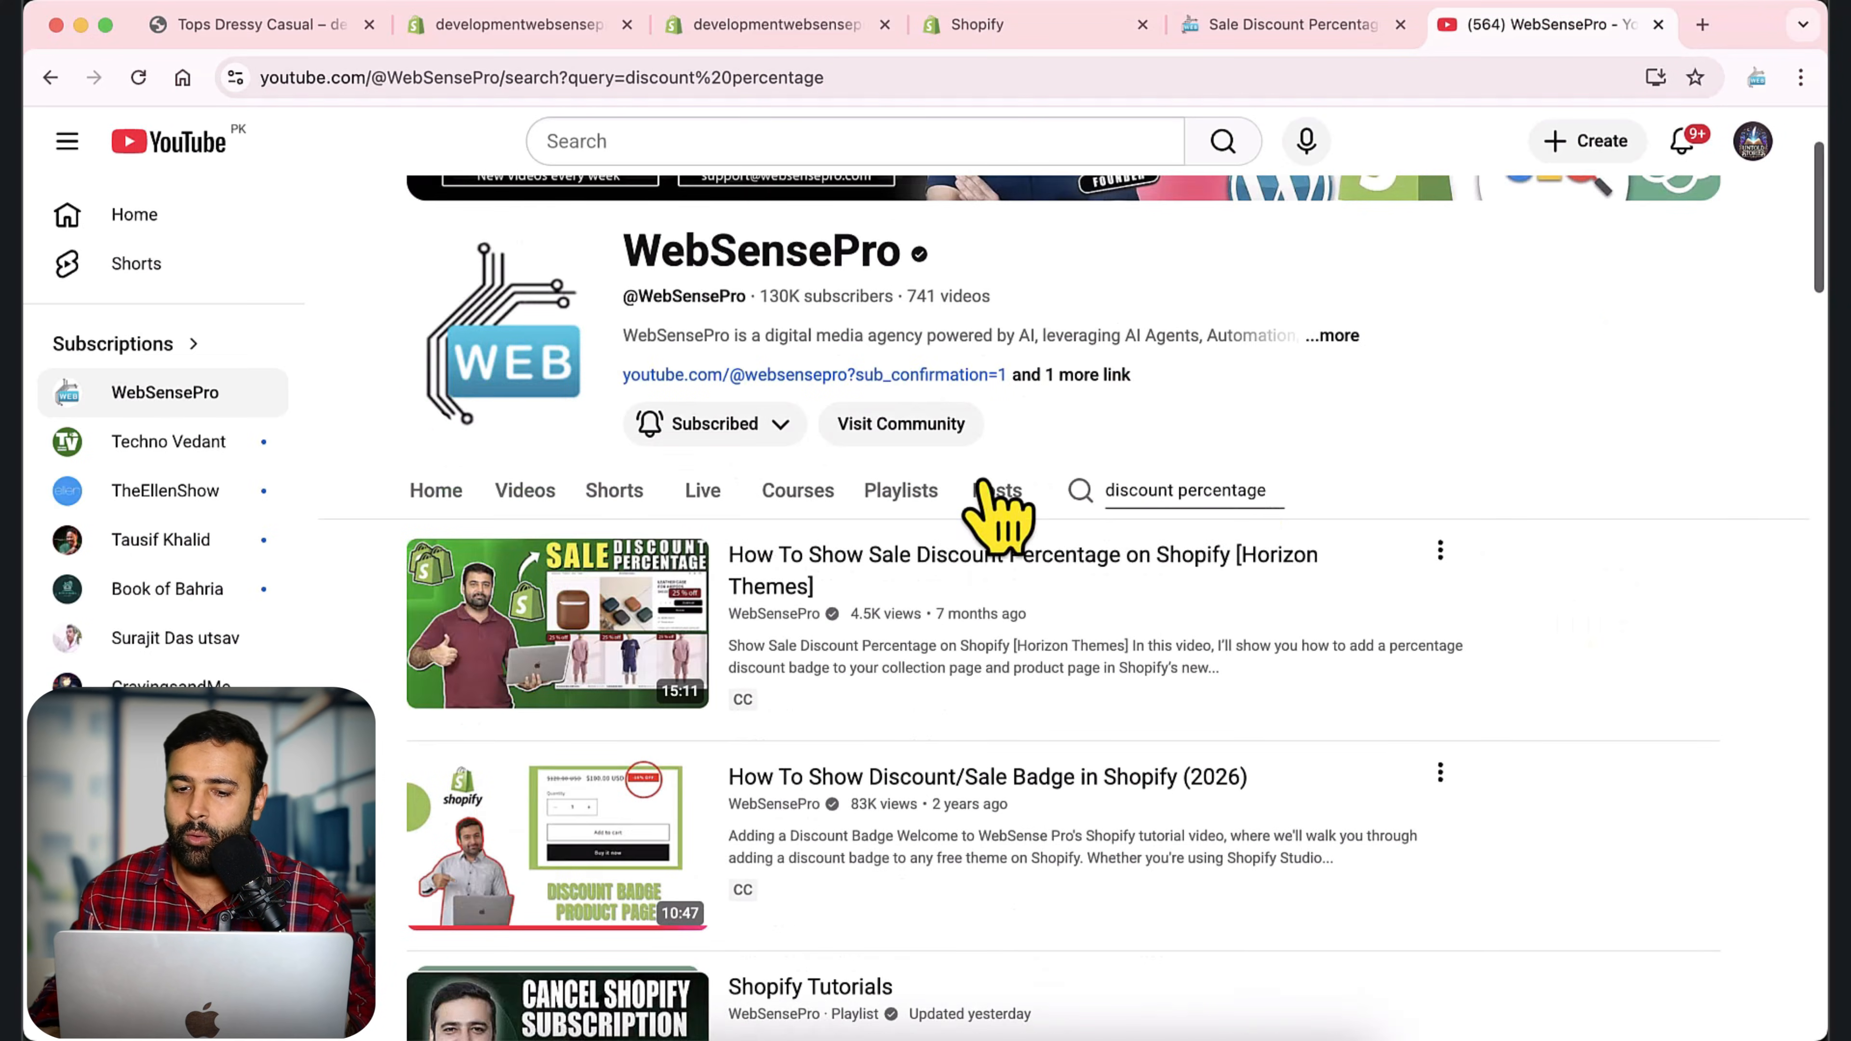
pyautogui.click(901, 491)
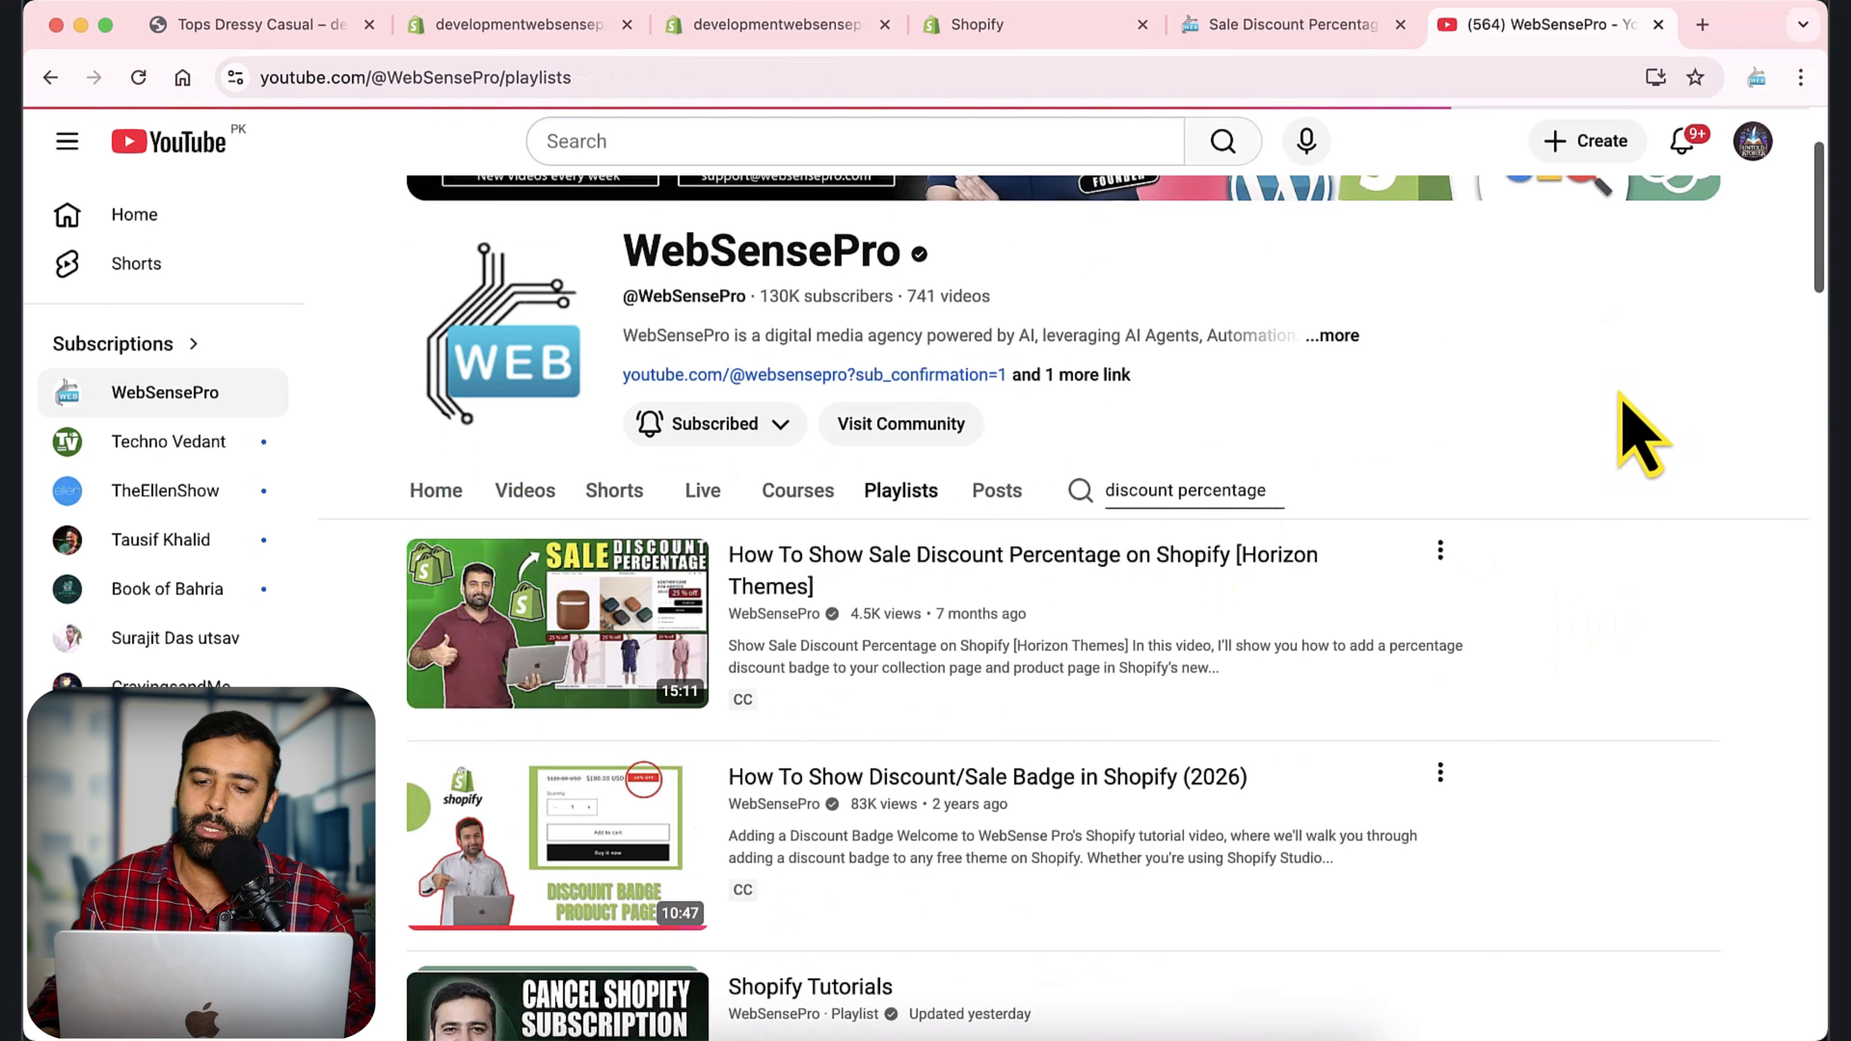
pyautogui.scroll(-4, 1591, 393)
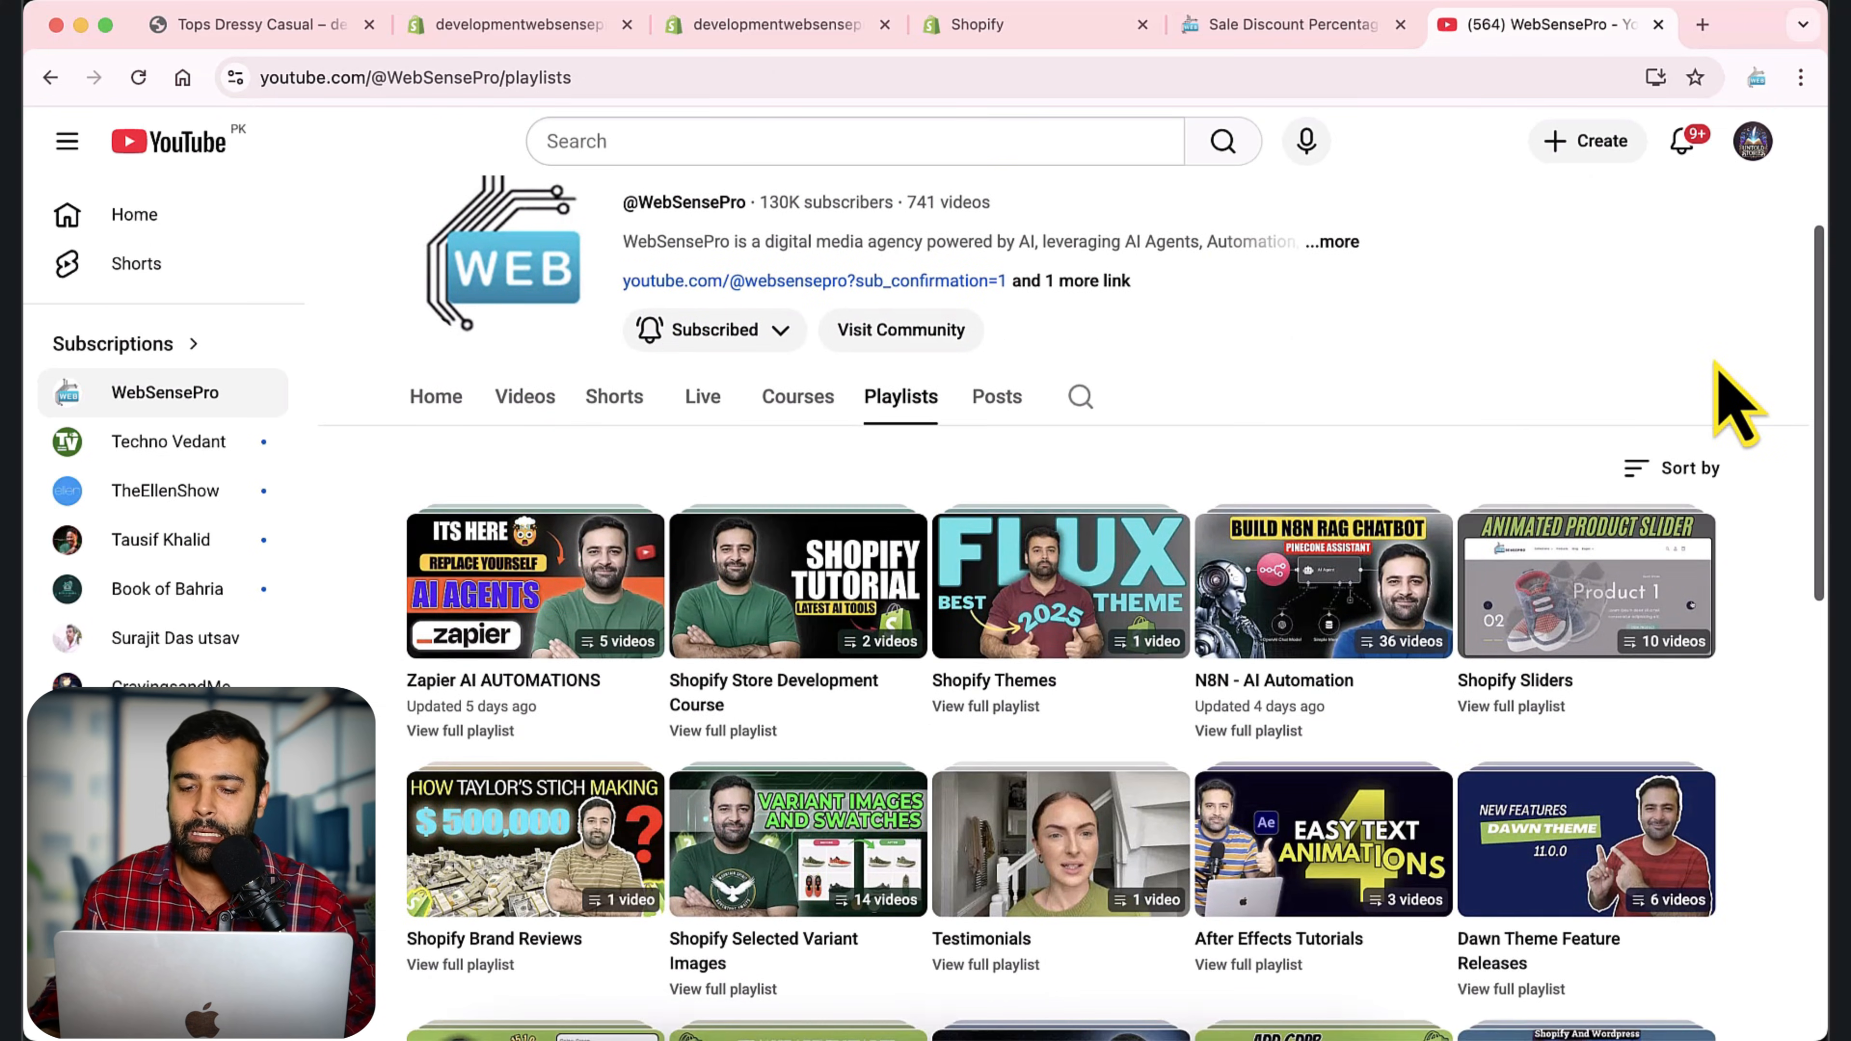
pyautogui.press('super+f')
pyautogui.write('shopify')
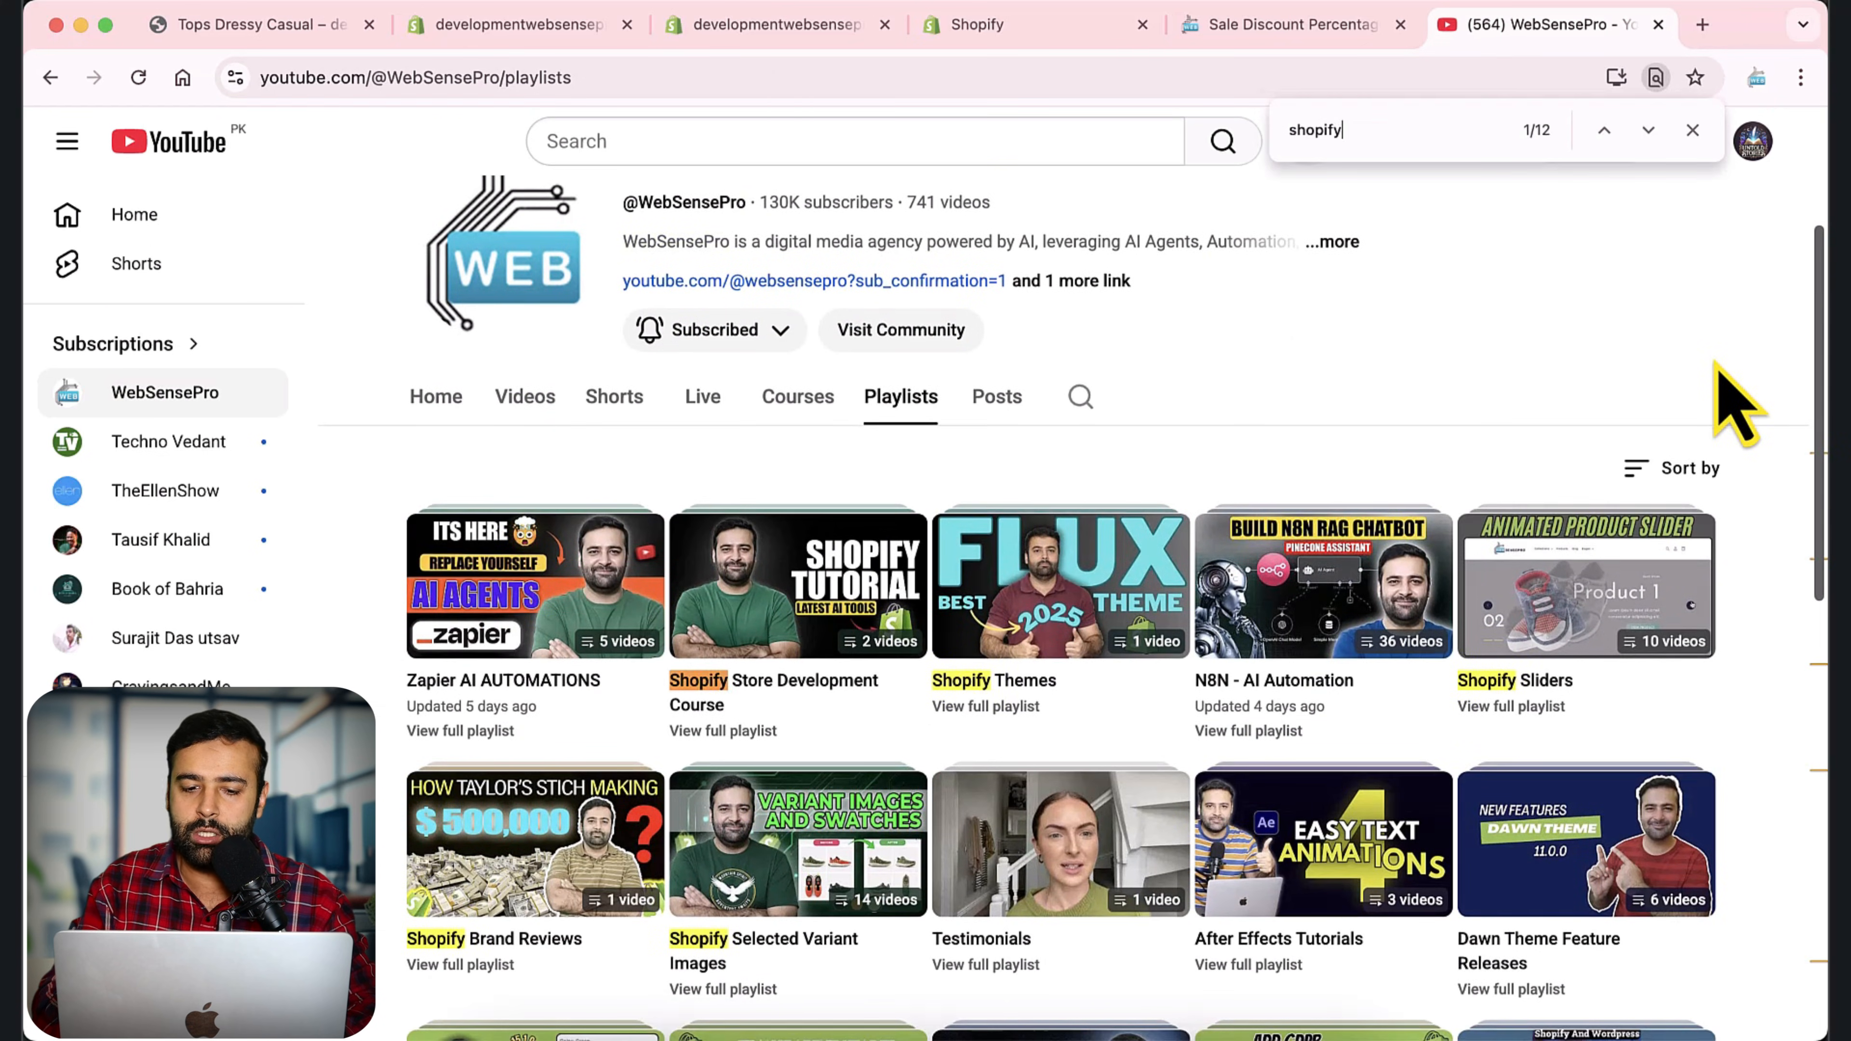
pyautogui.write(' section')
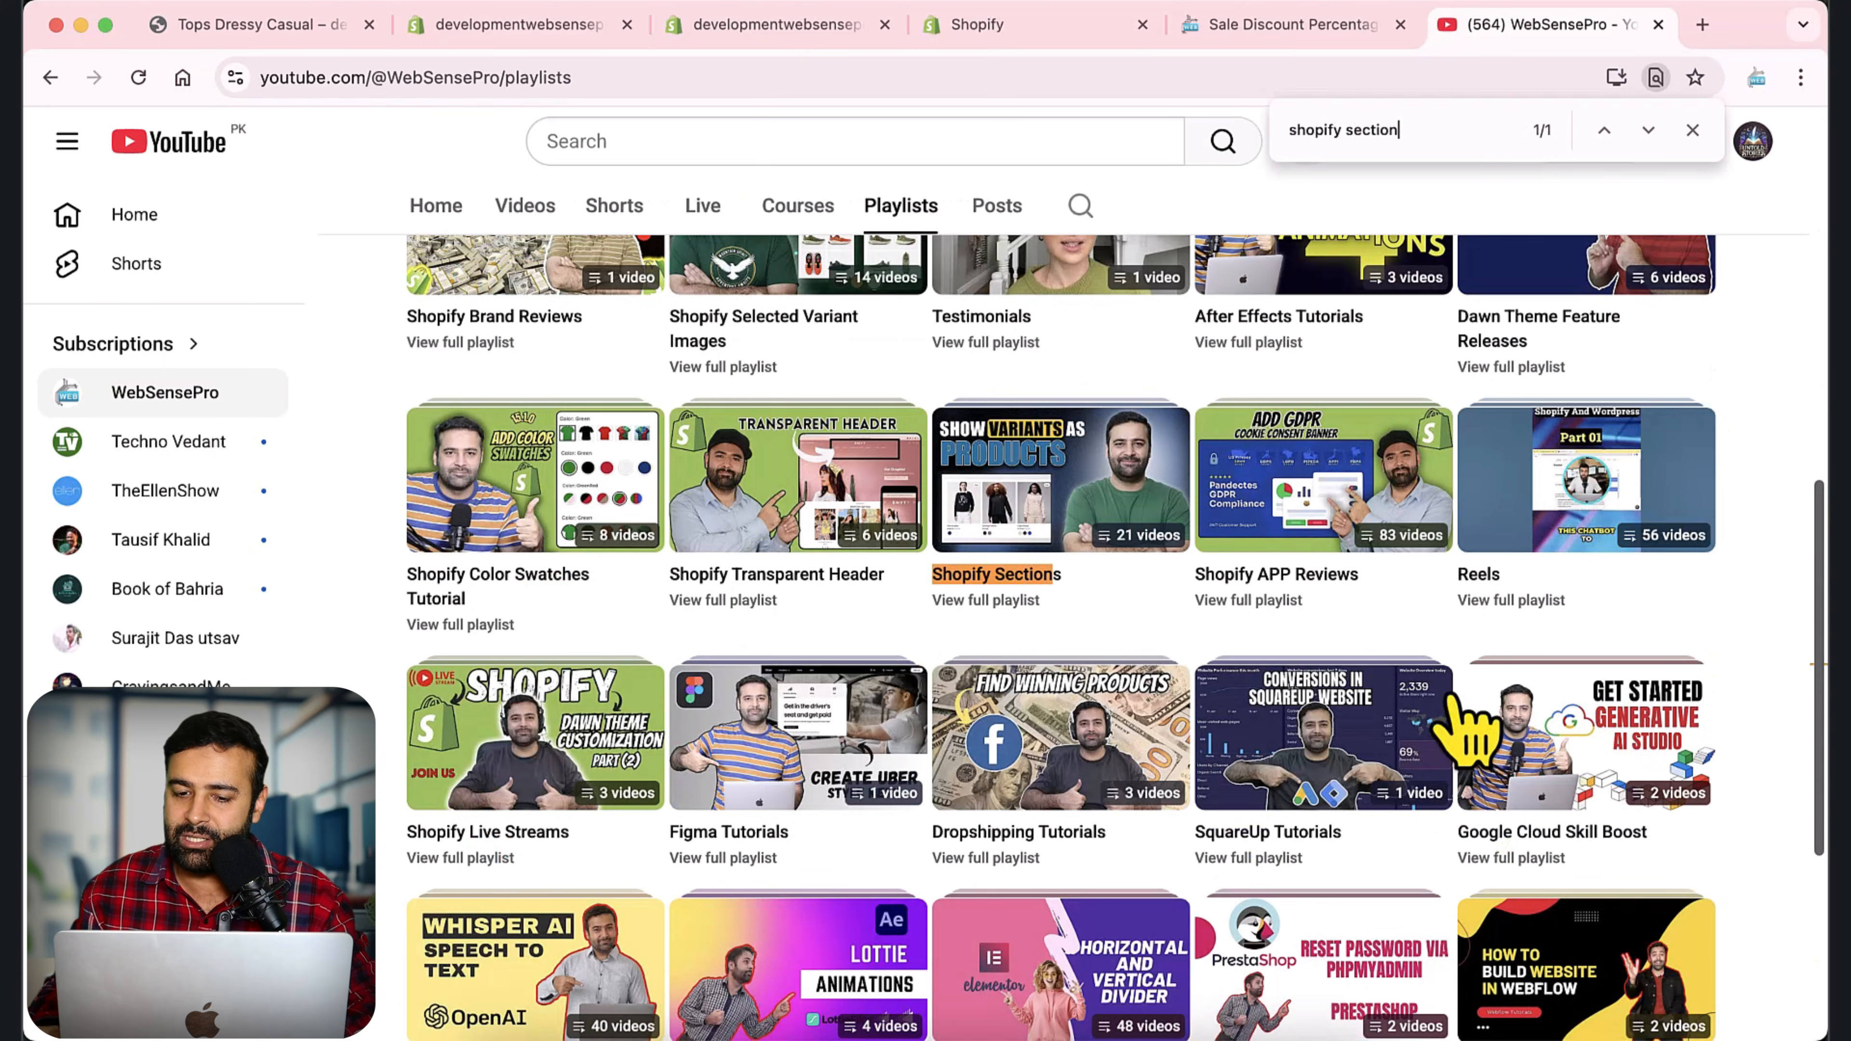
pyautogui.click(1014, 610)
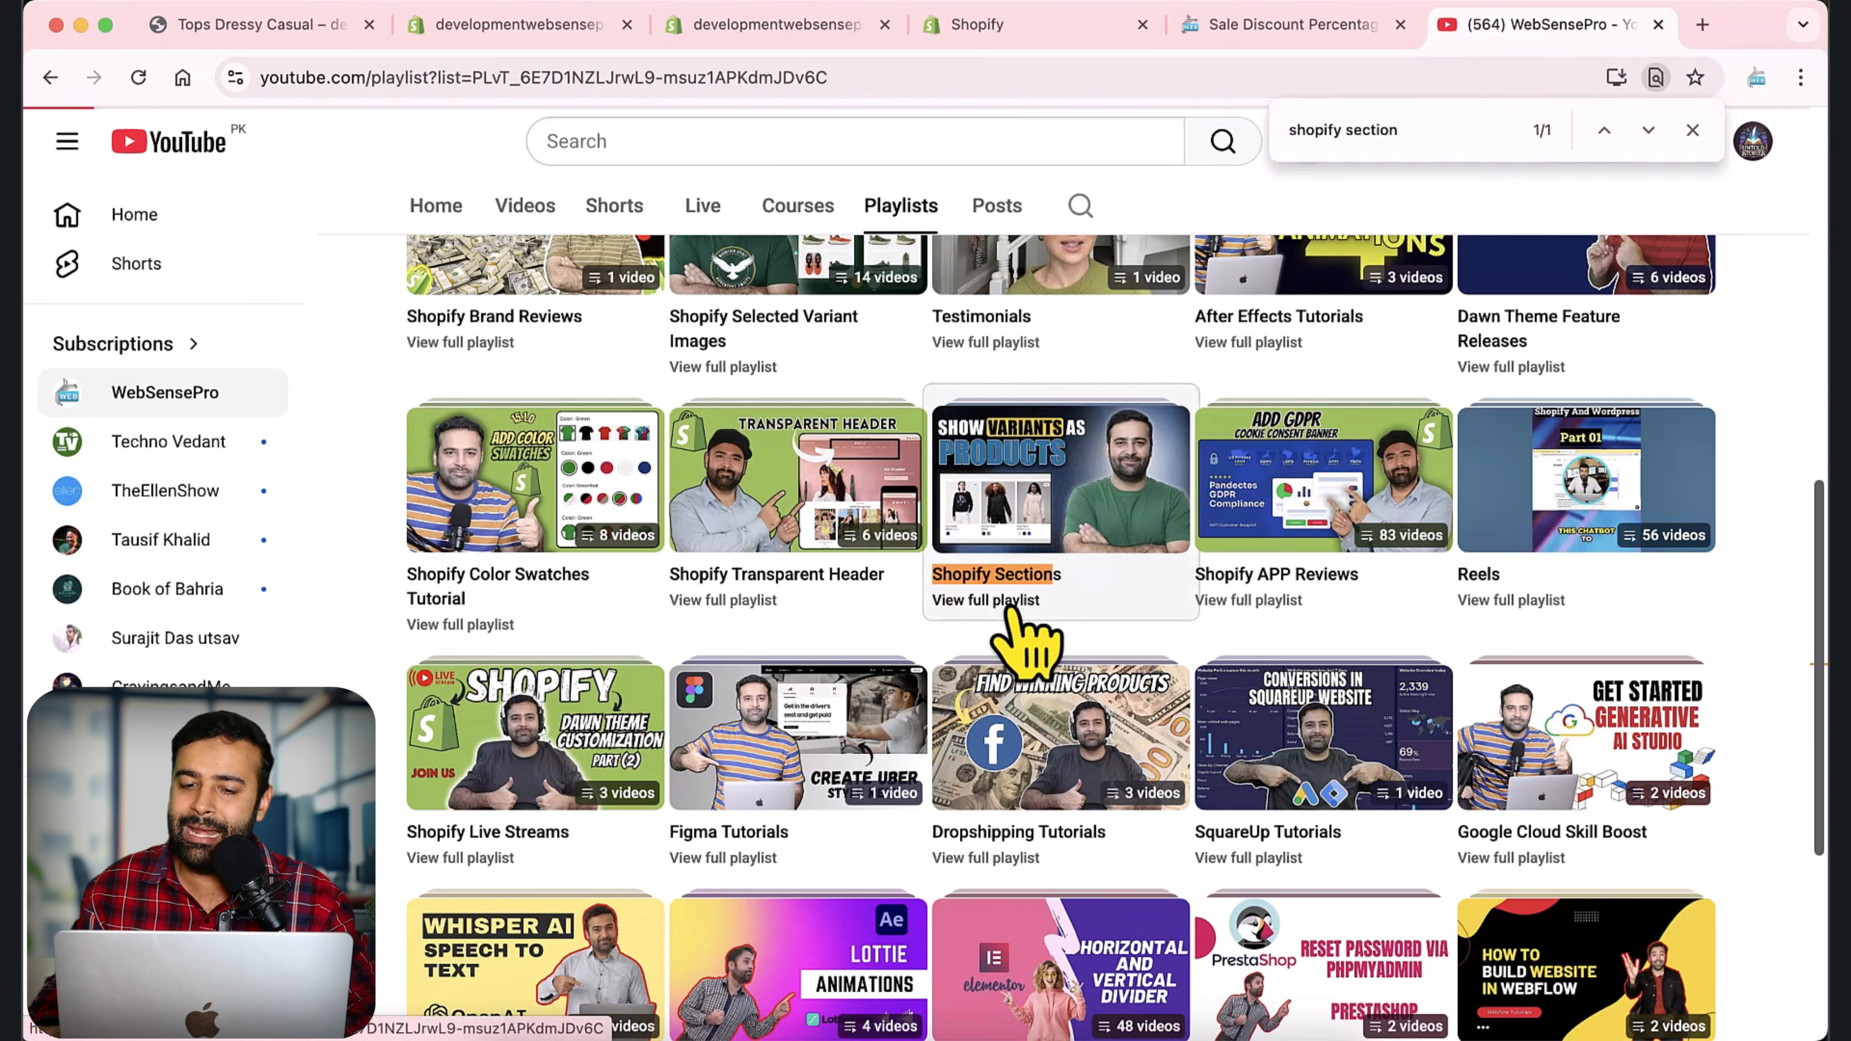
pyautogui.click(1692, 132)
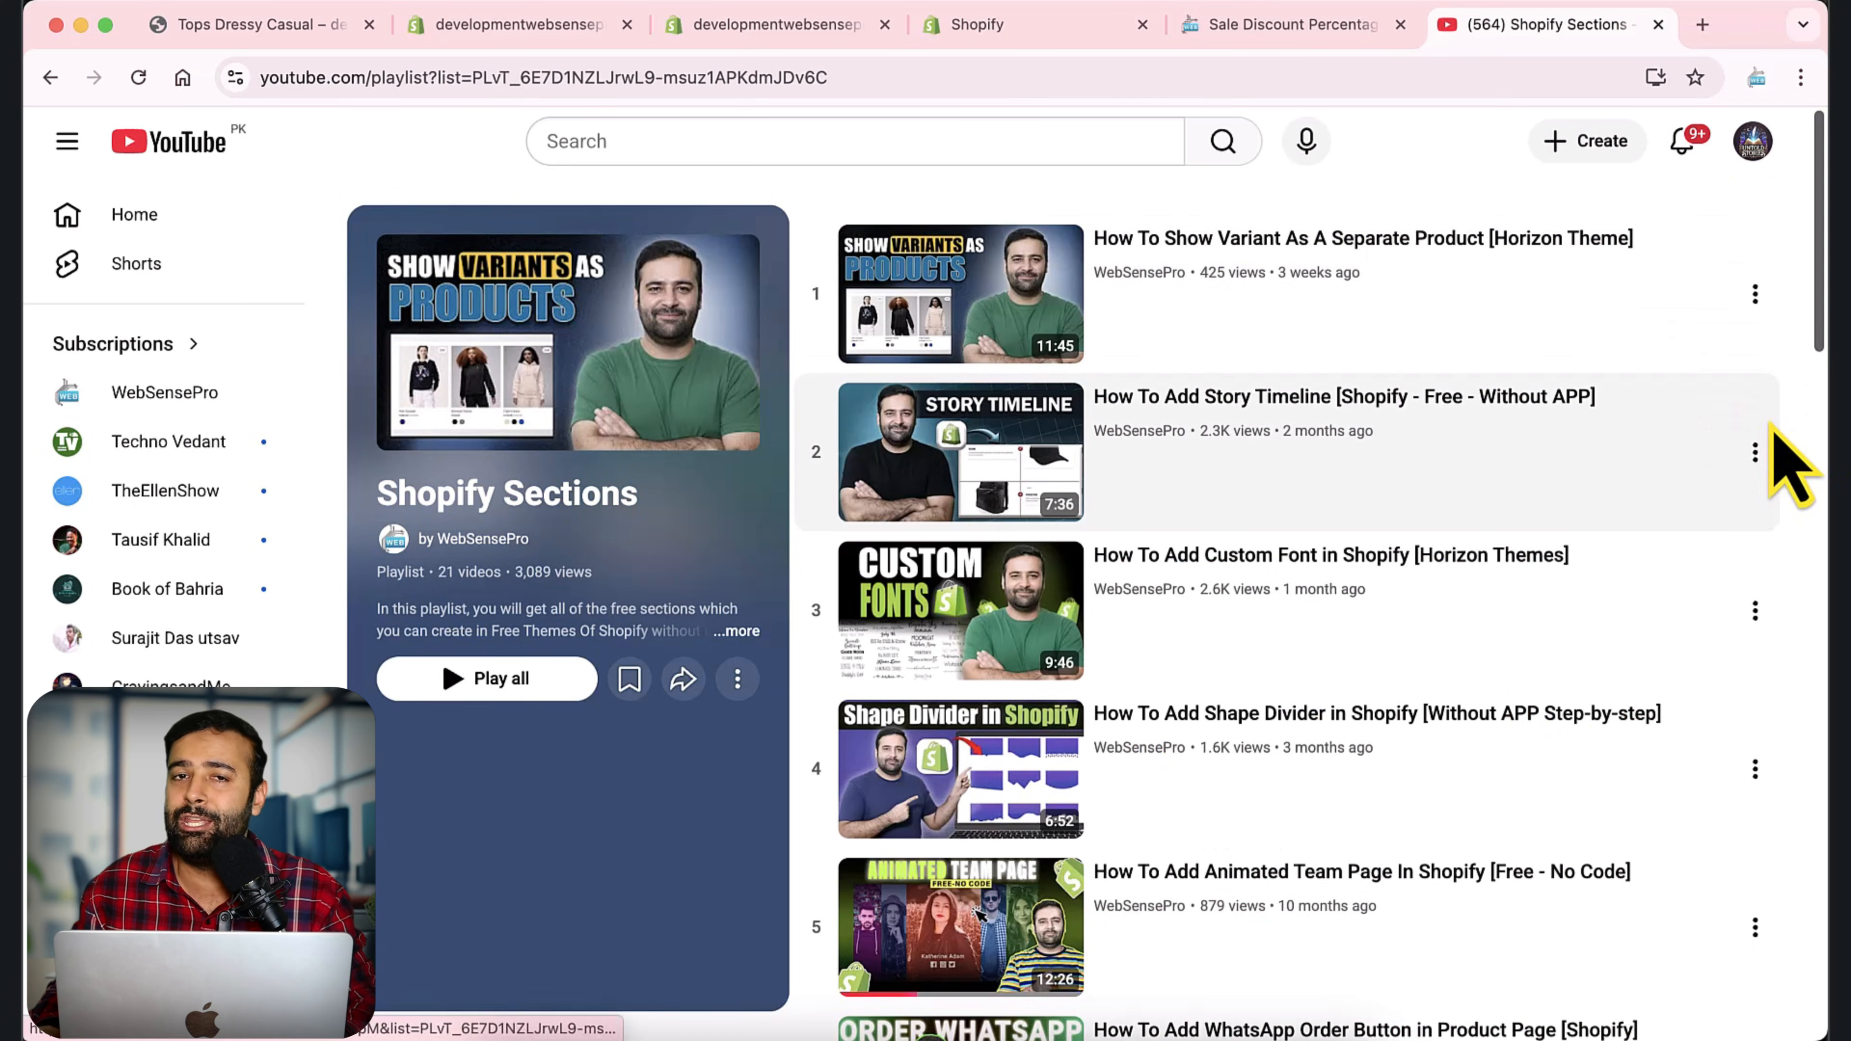
# Browse the tutorial videos listed in the Shopify Sections playlist.
pyautogui.scroll(-3, 1779, 357)
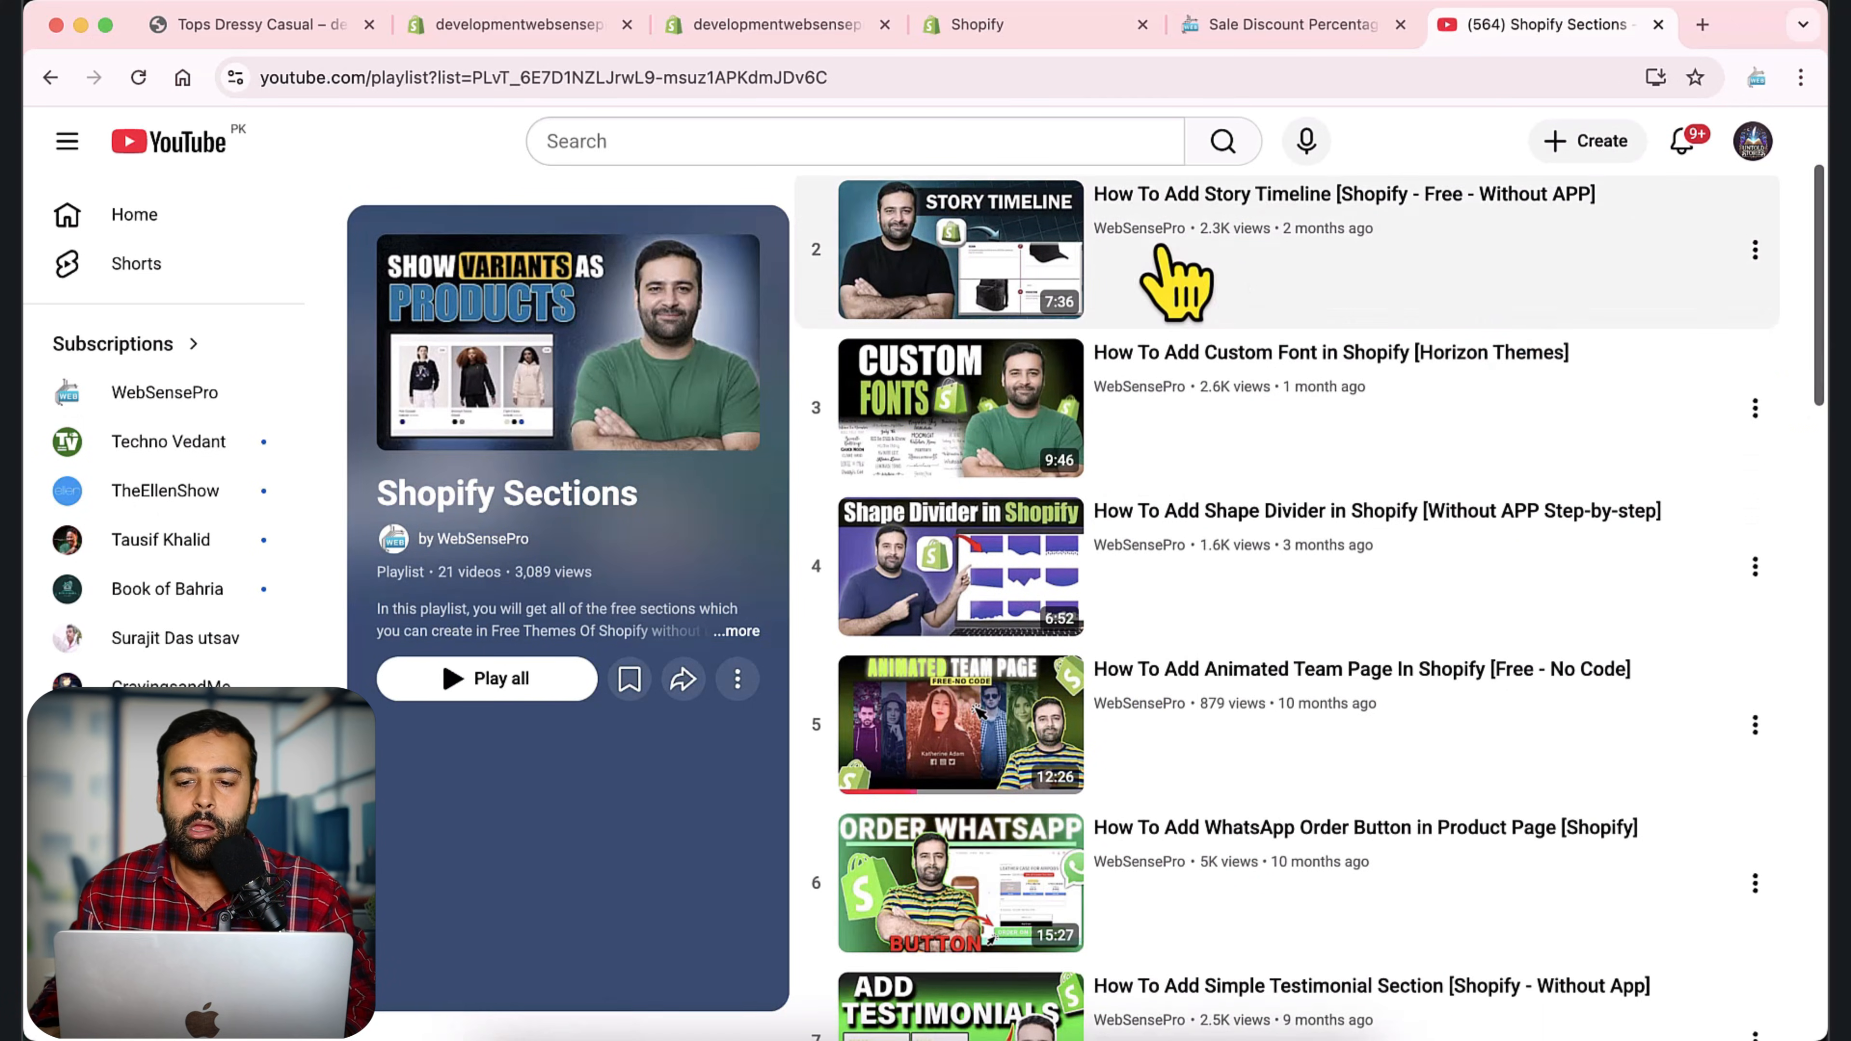
pyautogui.scroll(-1, 1806, 321)
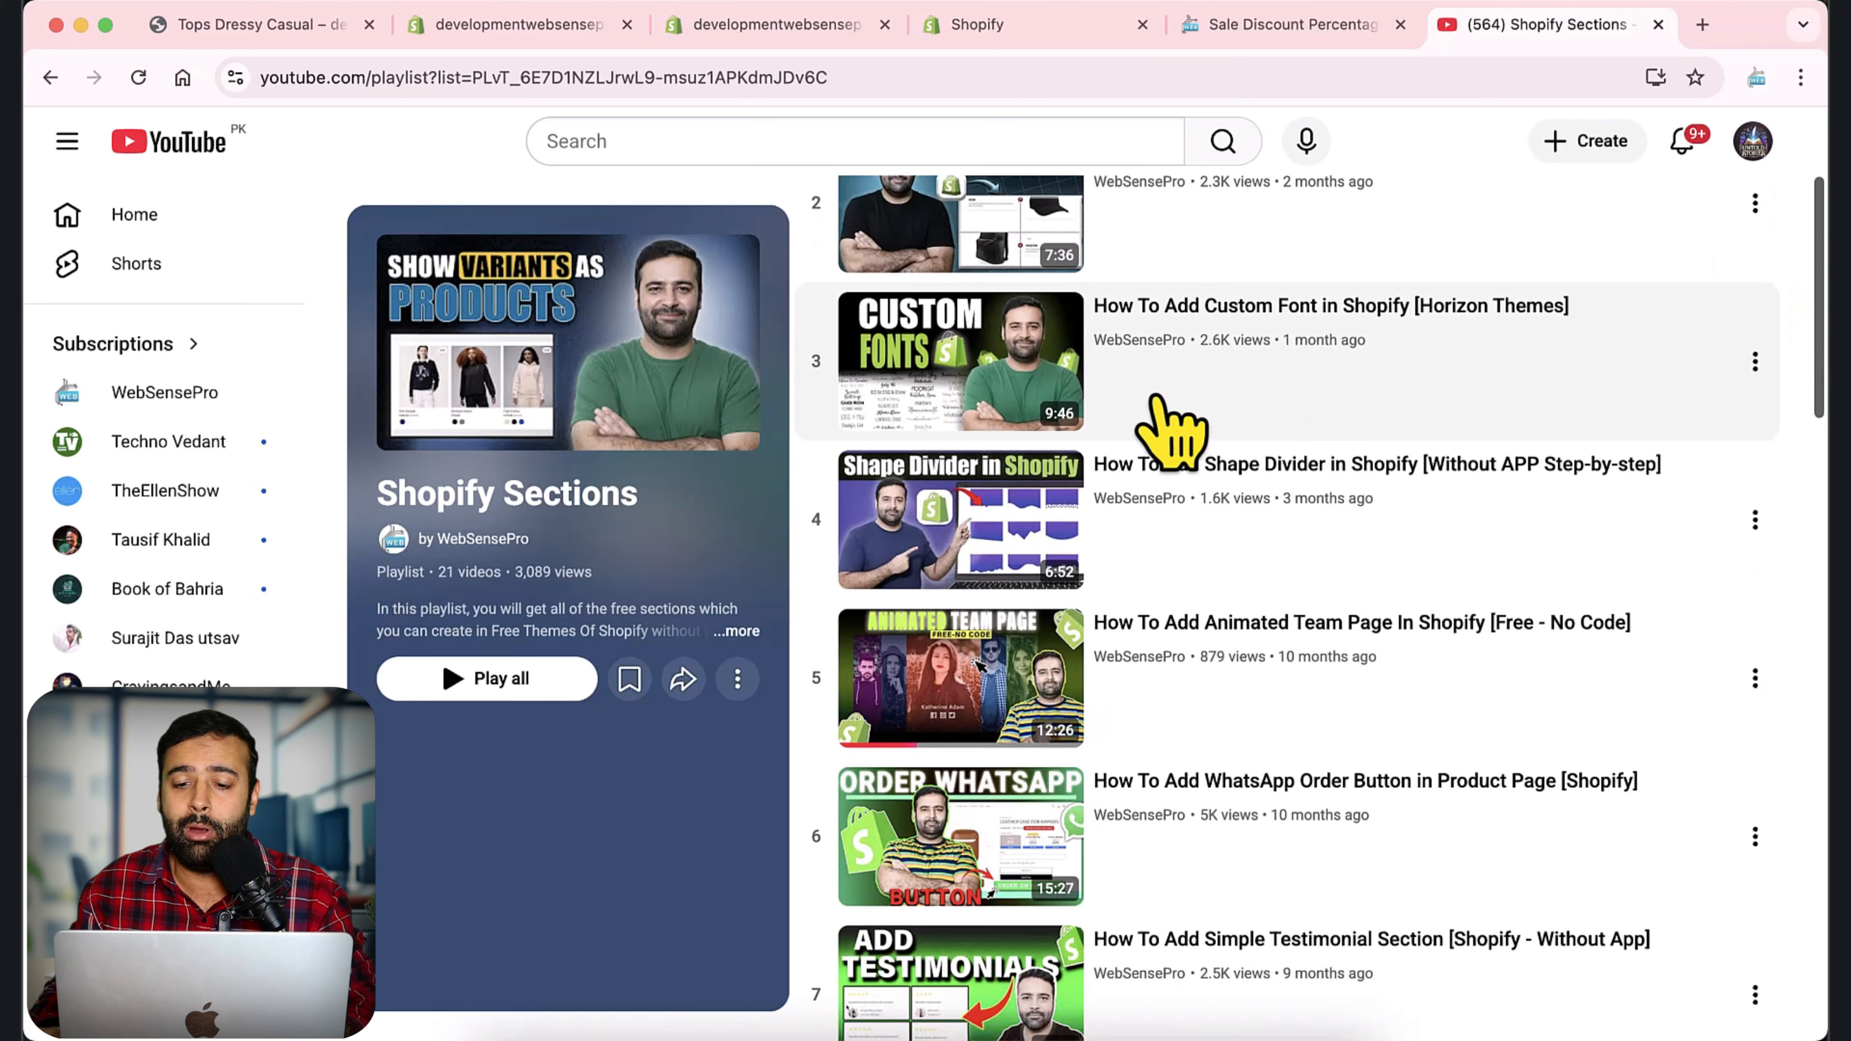
pyautogui.scroll(-1, 1451, 511)
pyautogui.scroll(-3, 1385, 453)
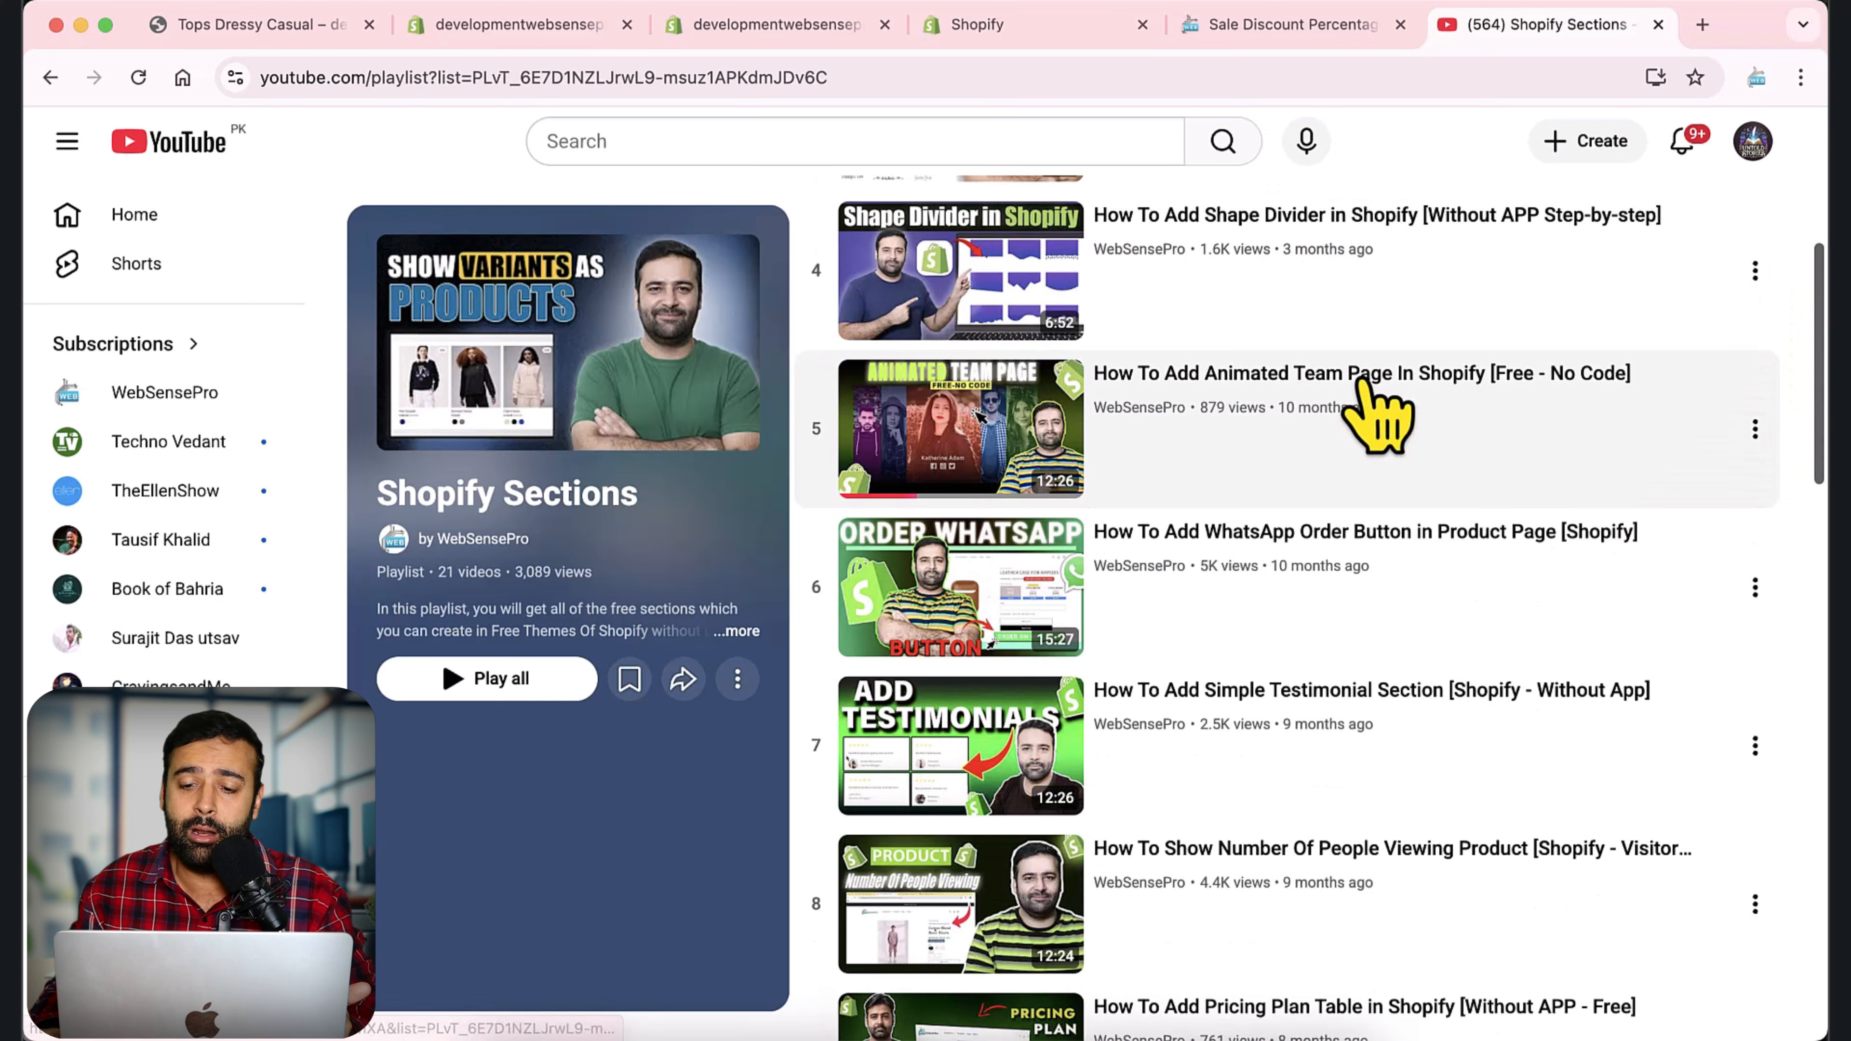
pyautogui.scroll(-3, 1342, 423)
pyautogui.scroll(-3, 1305, 397)
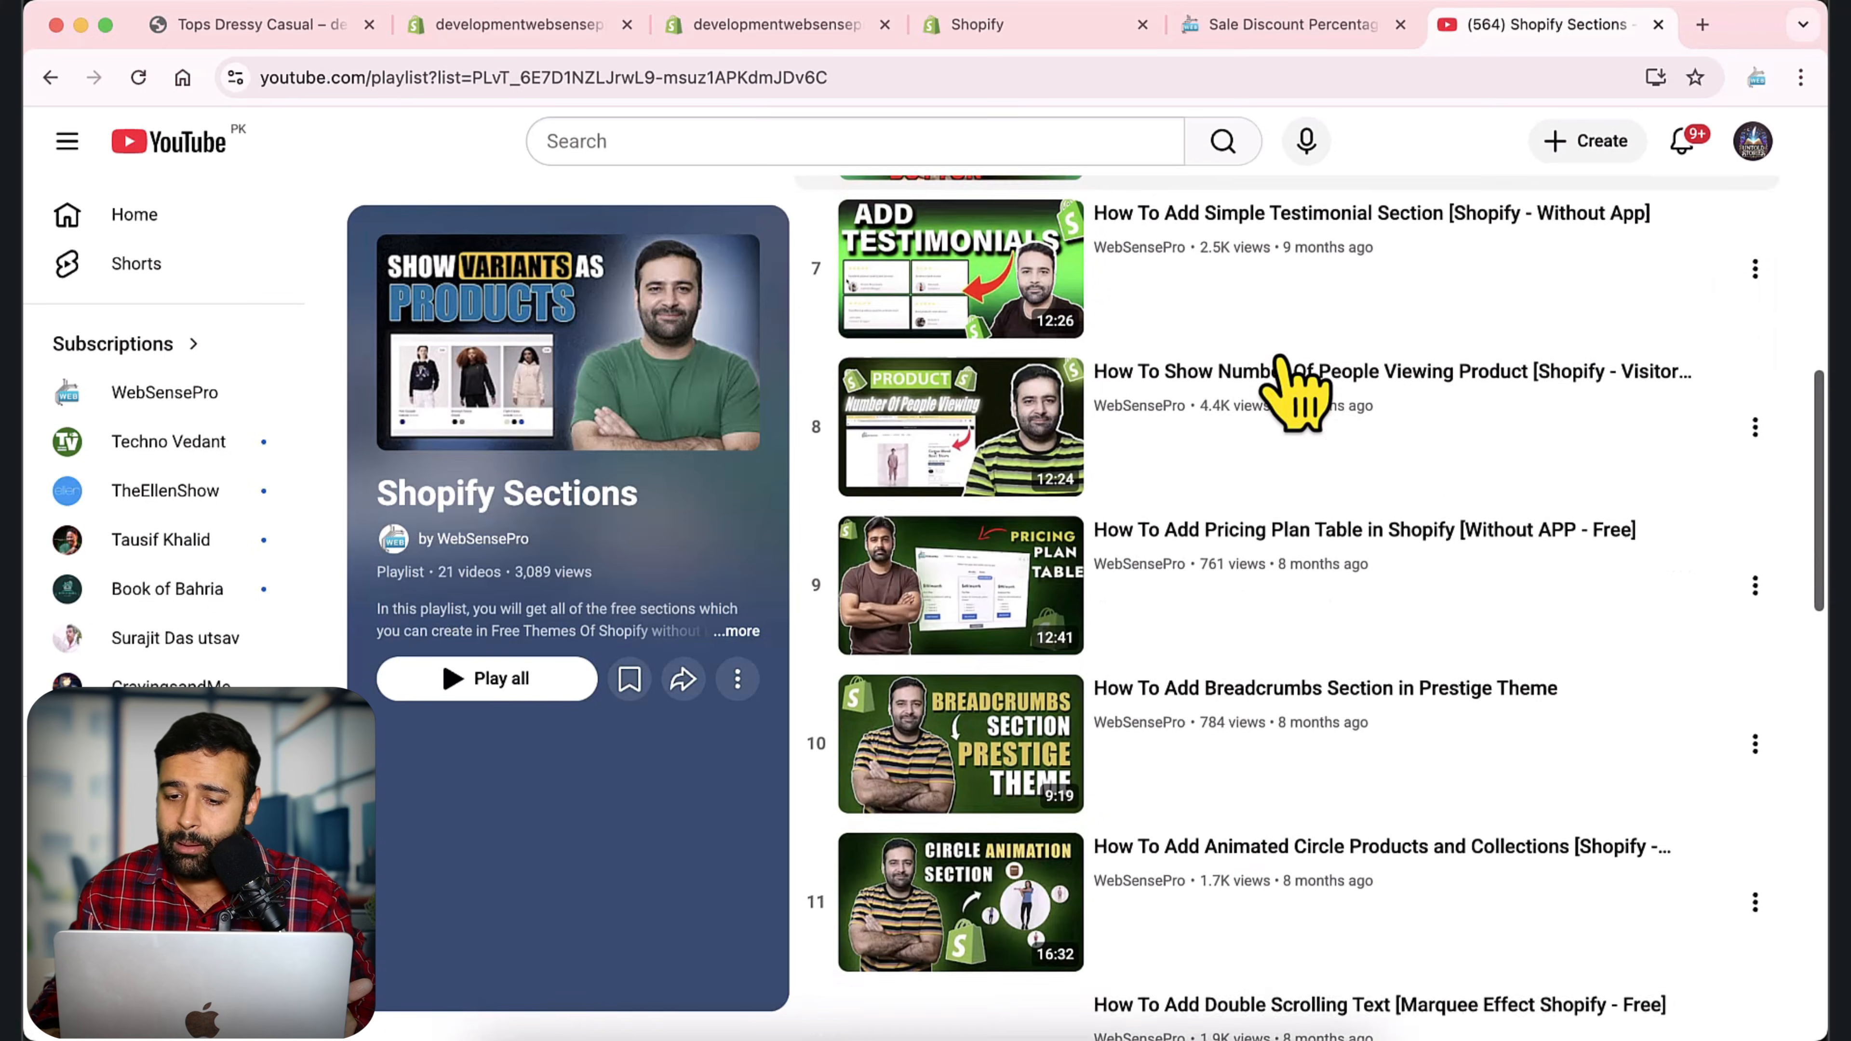
pyautogui.scroll(-3, 1301, 380)
pyautogui.scroll(-10, 1297, 379)
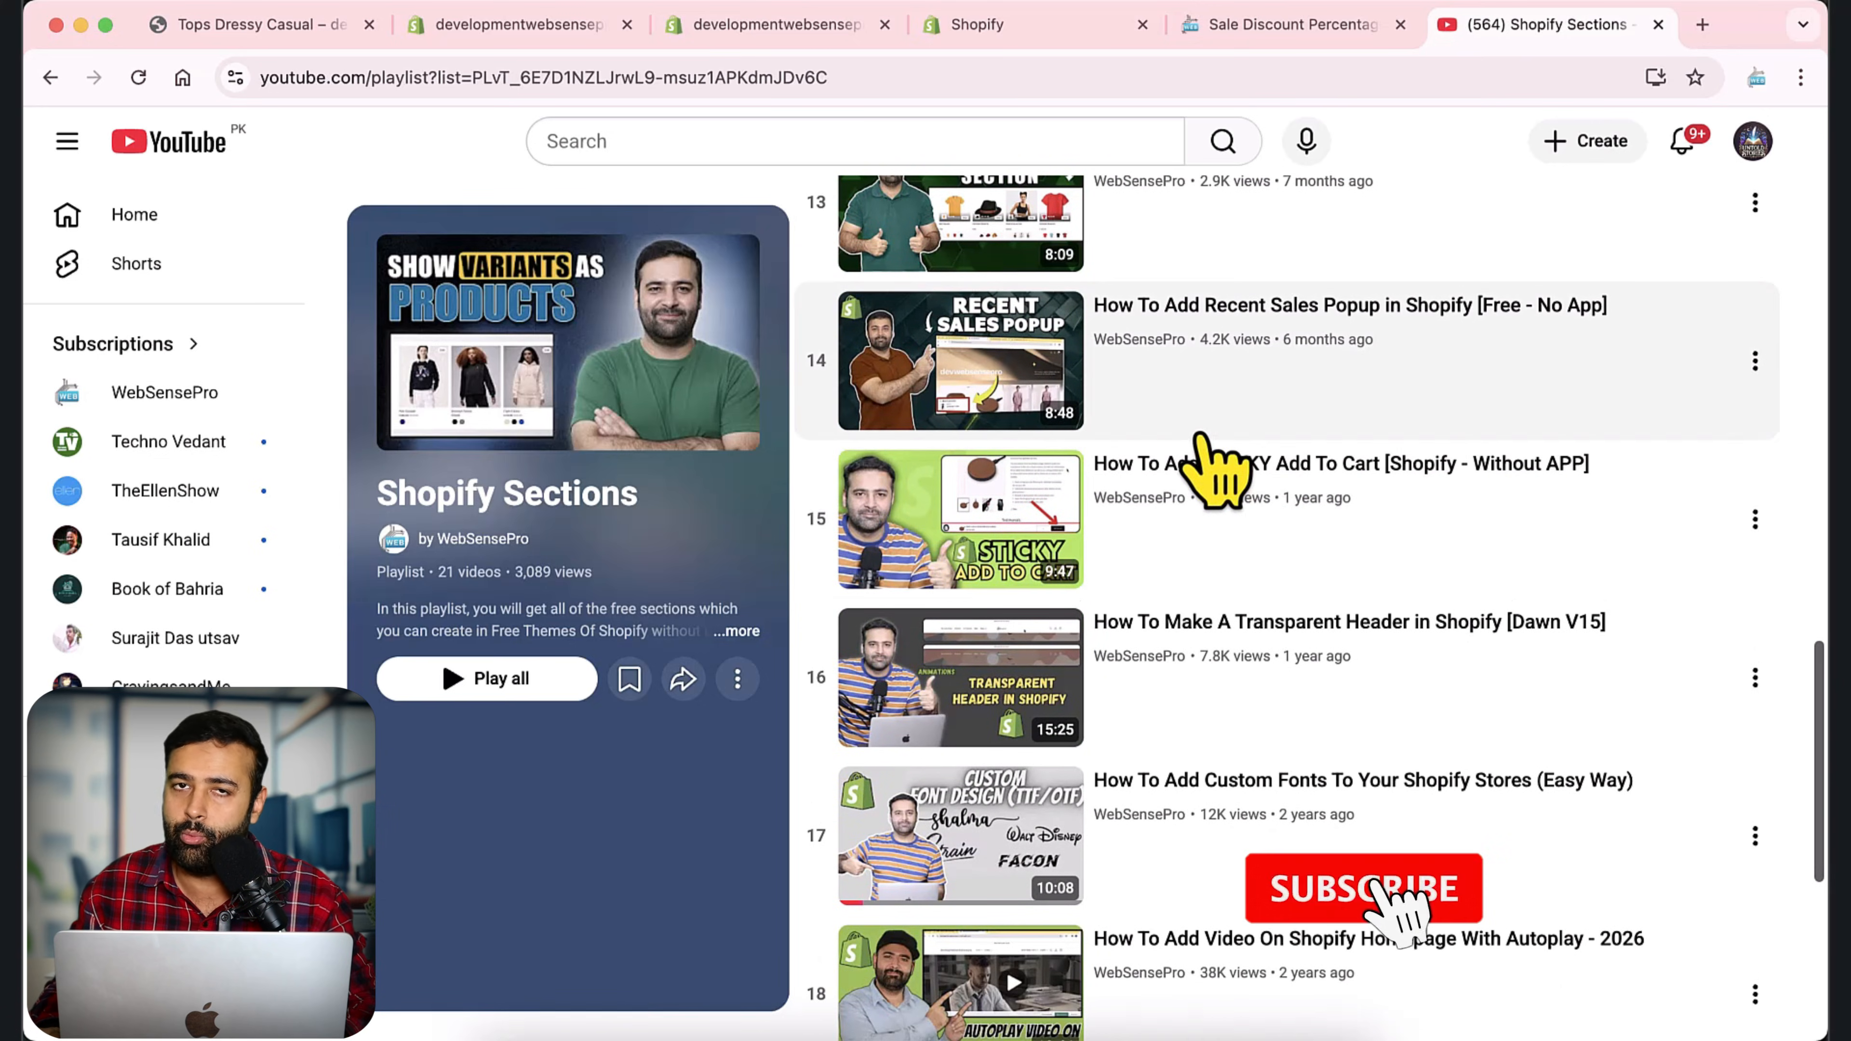
# Switch back to the theme editor and change the previewed product to Tops Dressy Casual, searching for "tops".
pyautogui.scroll(-5, 1308, 478)
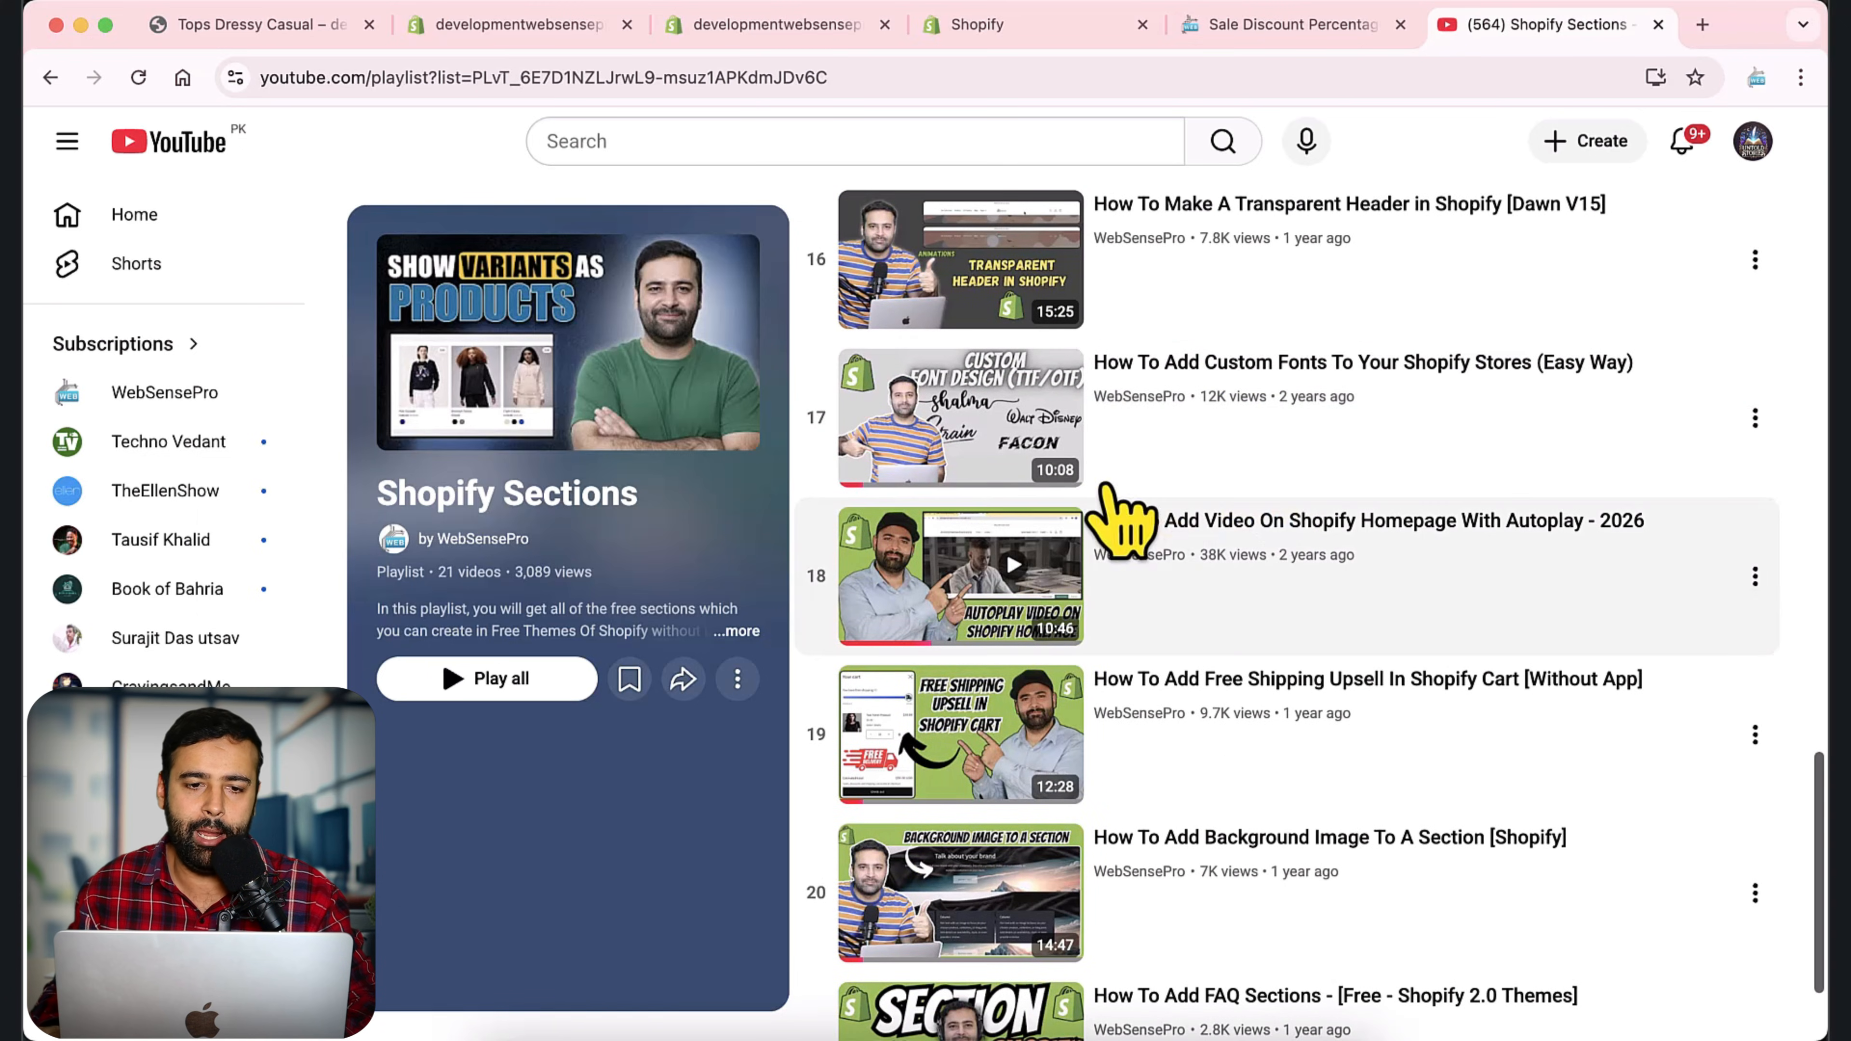
pyautogui.click(573, 45)
pyautogui.click(729, 33)
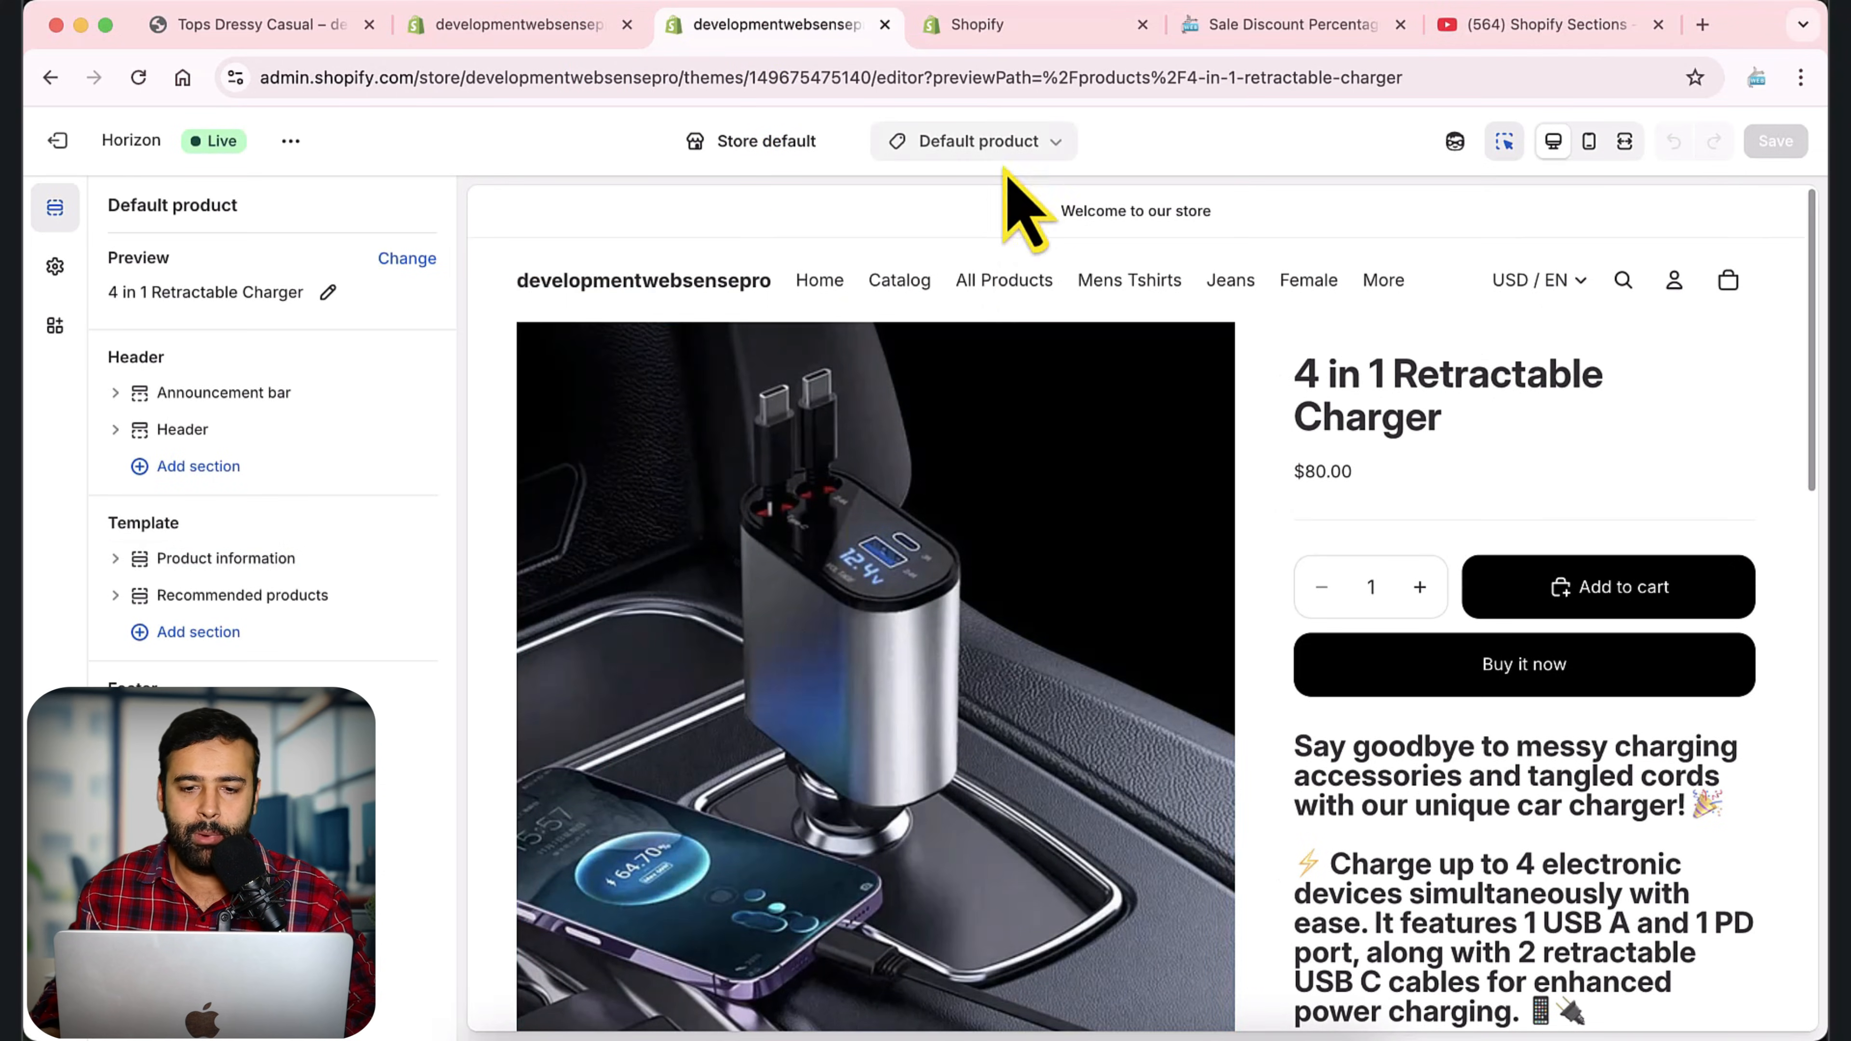
pyautogui.click(422, 270)
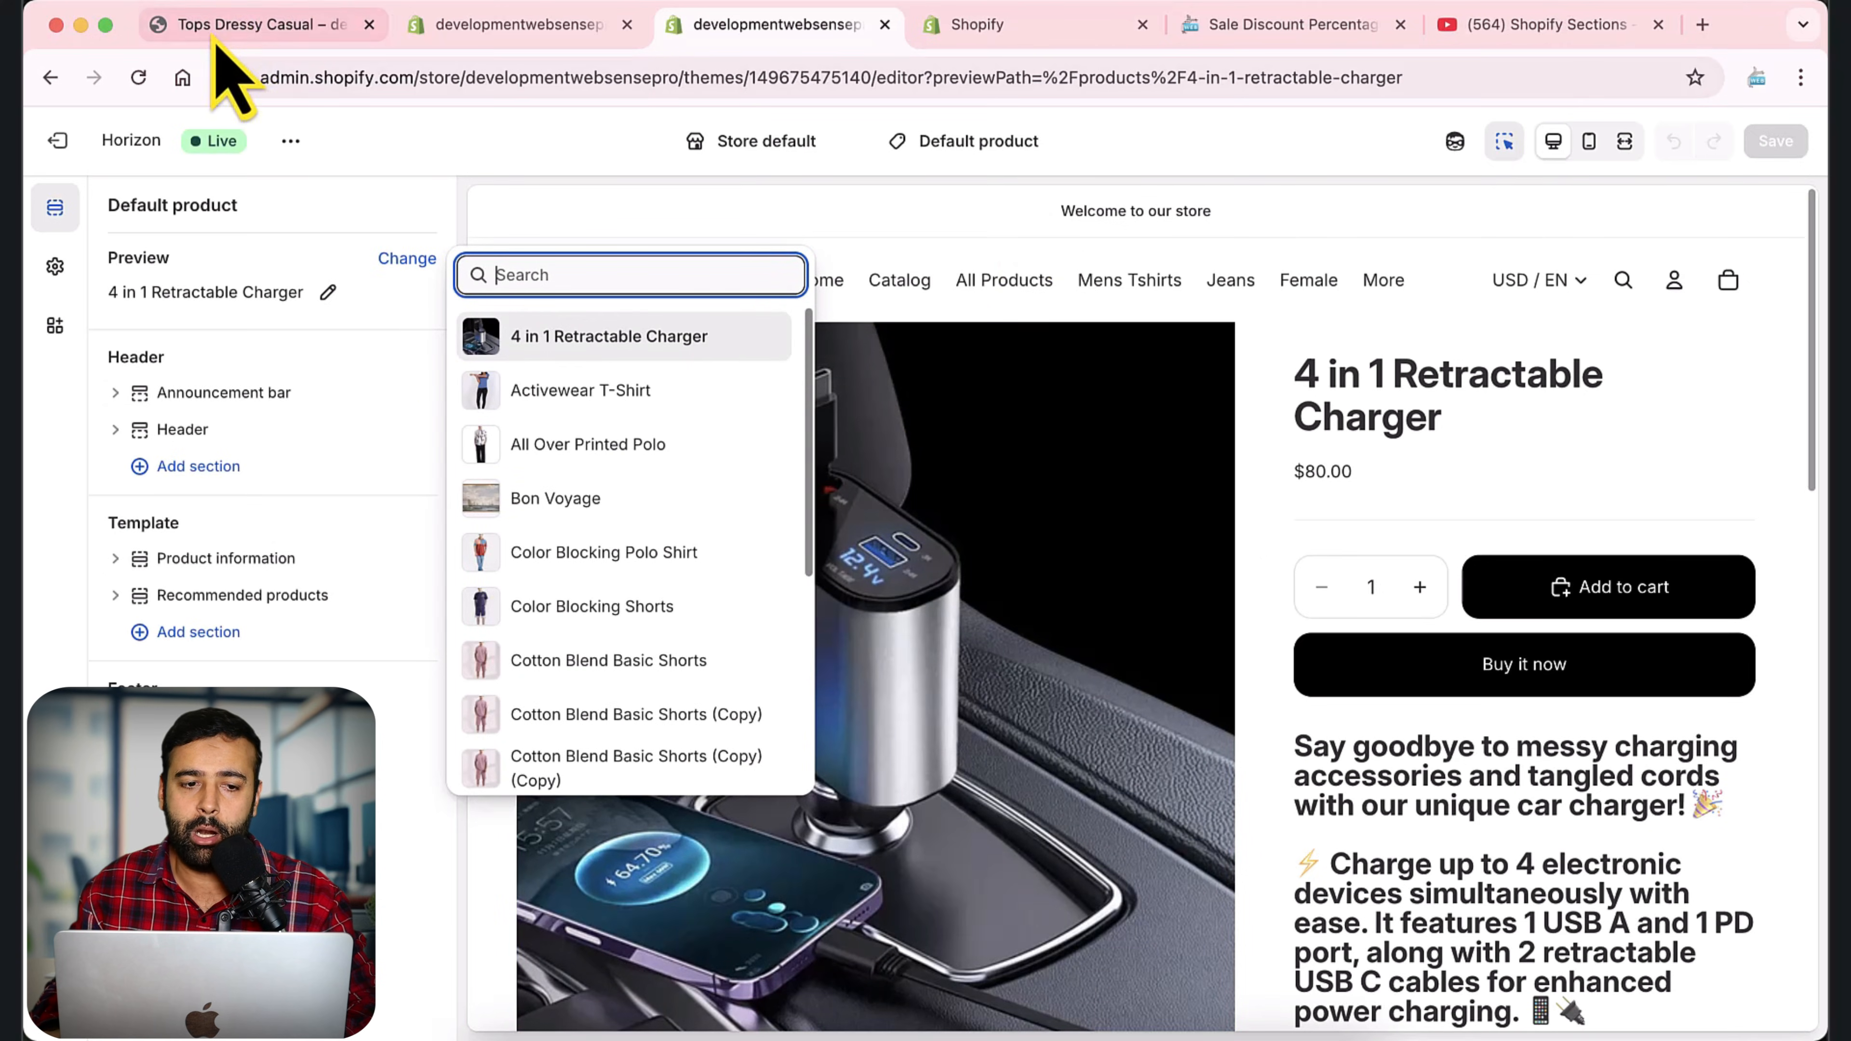
pyautogui.write('tp[s')
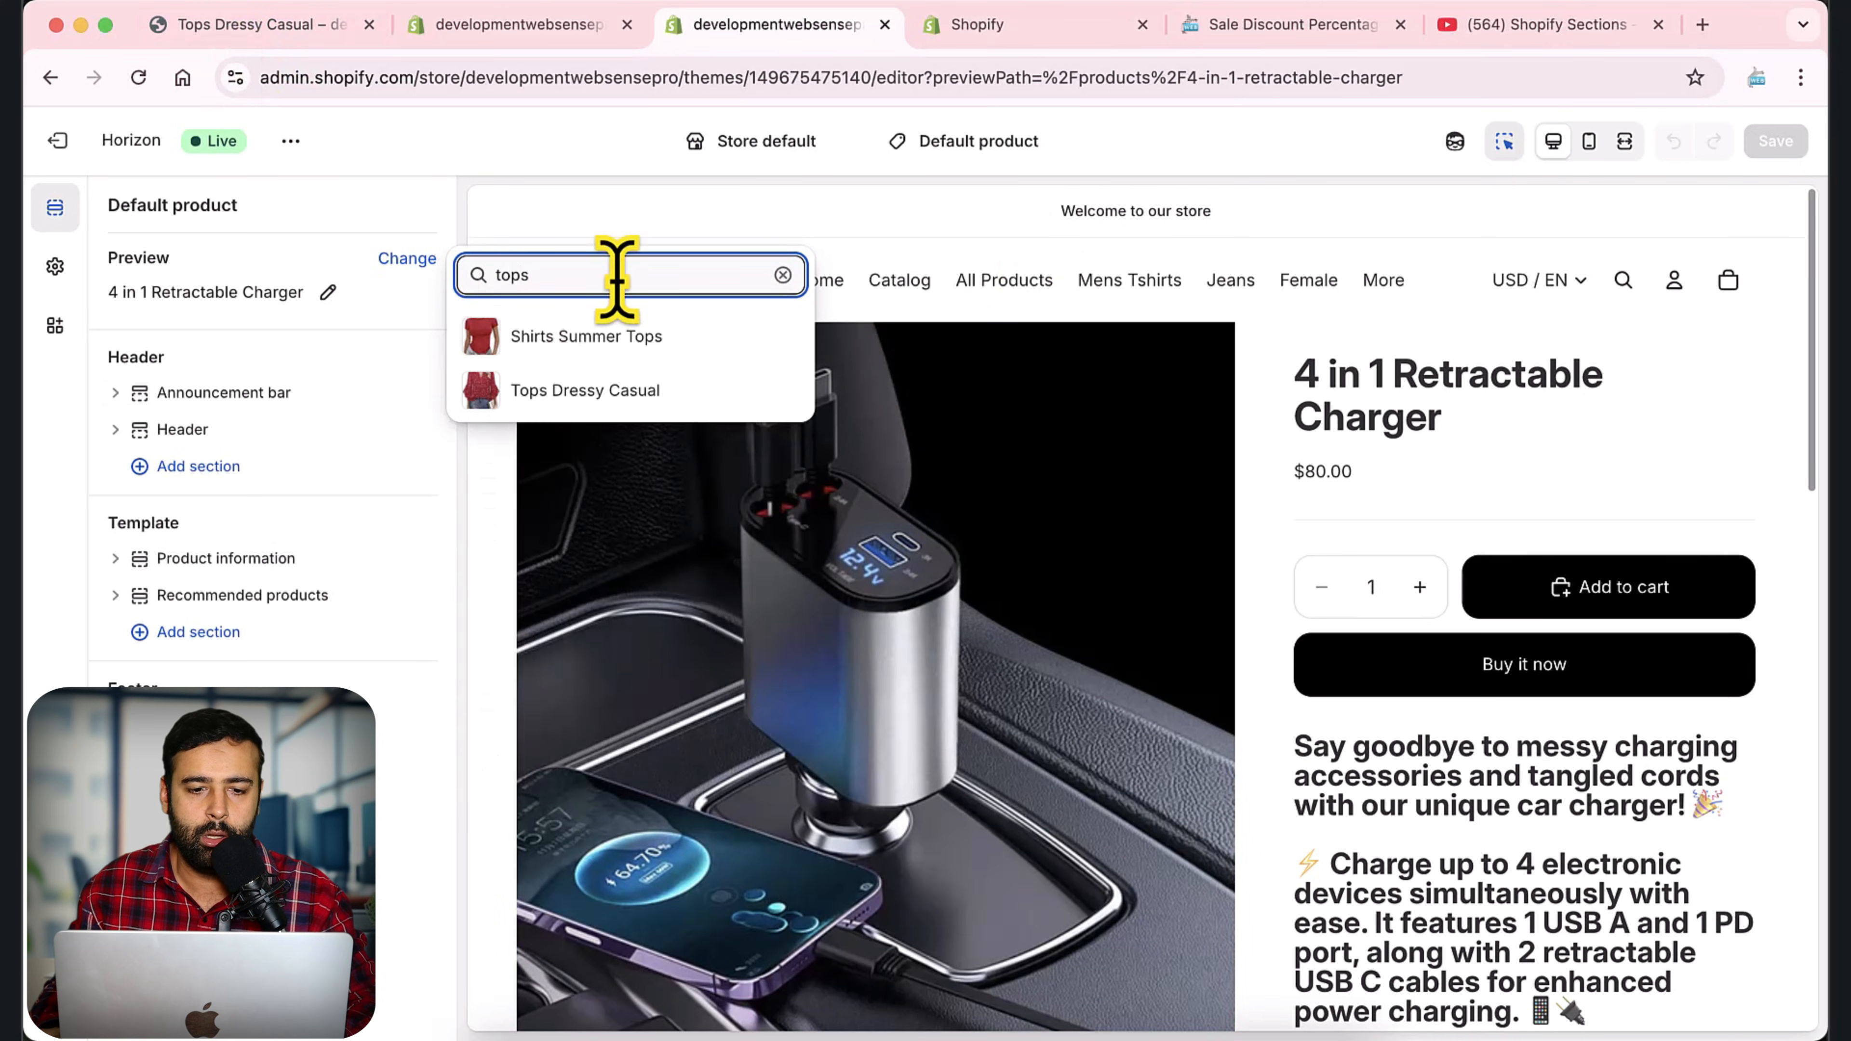
pyautogui.click(521, 390)
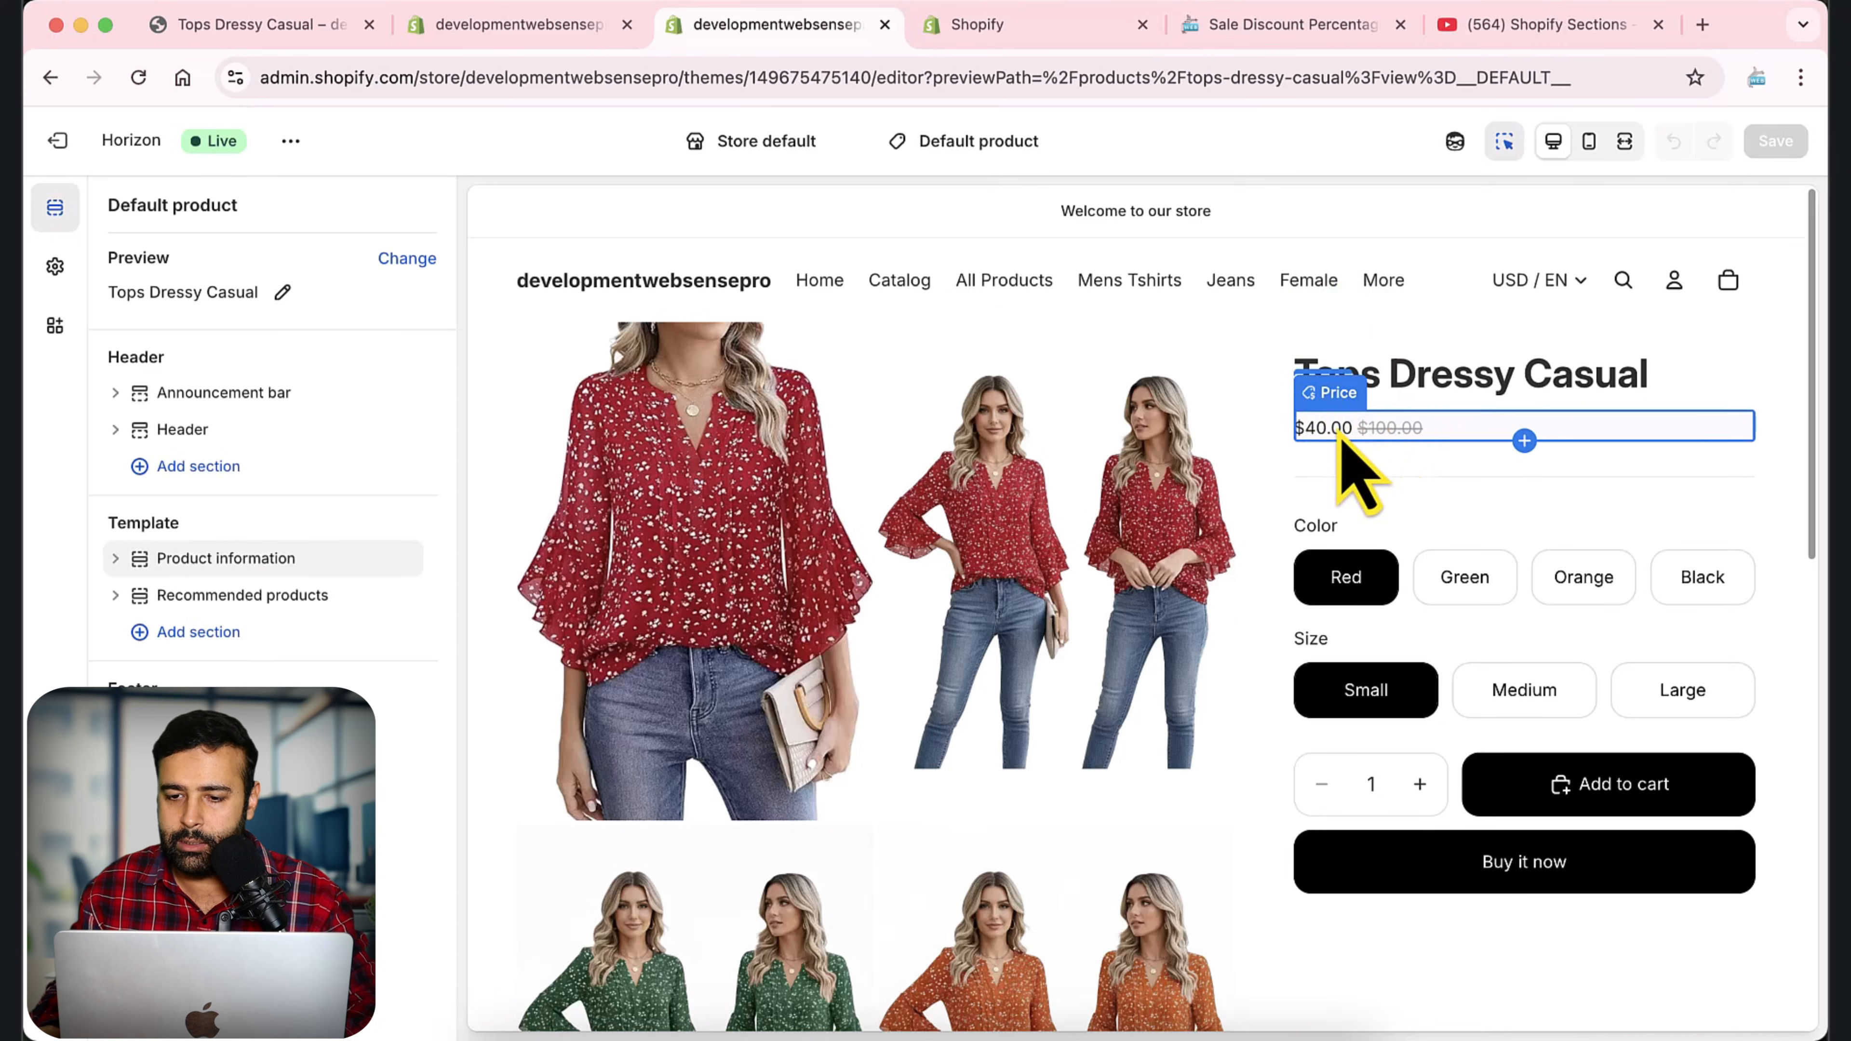
# Select the product's price in the preview and locate the Price block in the Header group of Product information.
pyautogui.click(1407, 430)
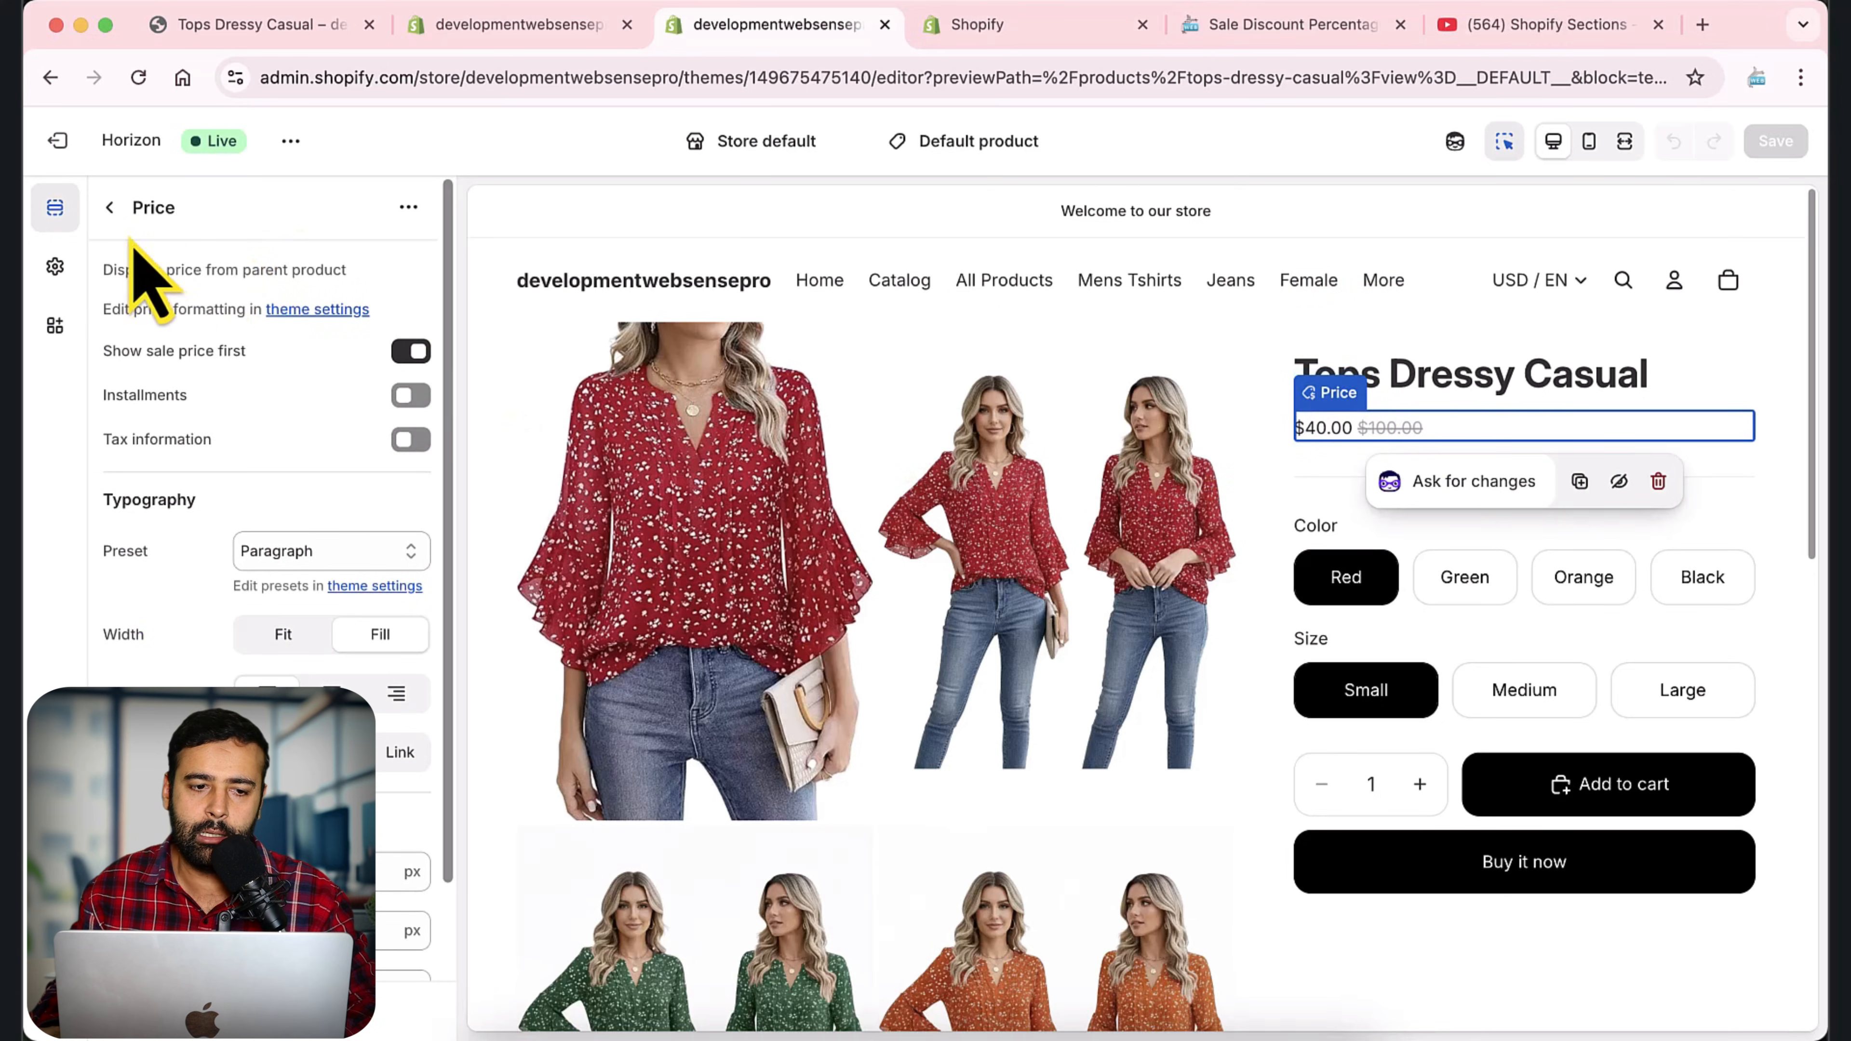
pyautogui.click(111, 210)
pyautogui.scroll(-3, 310, 579)
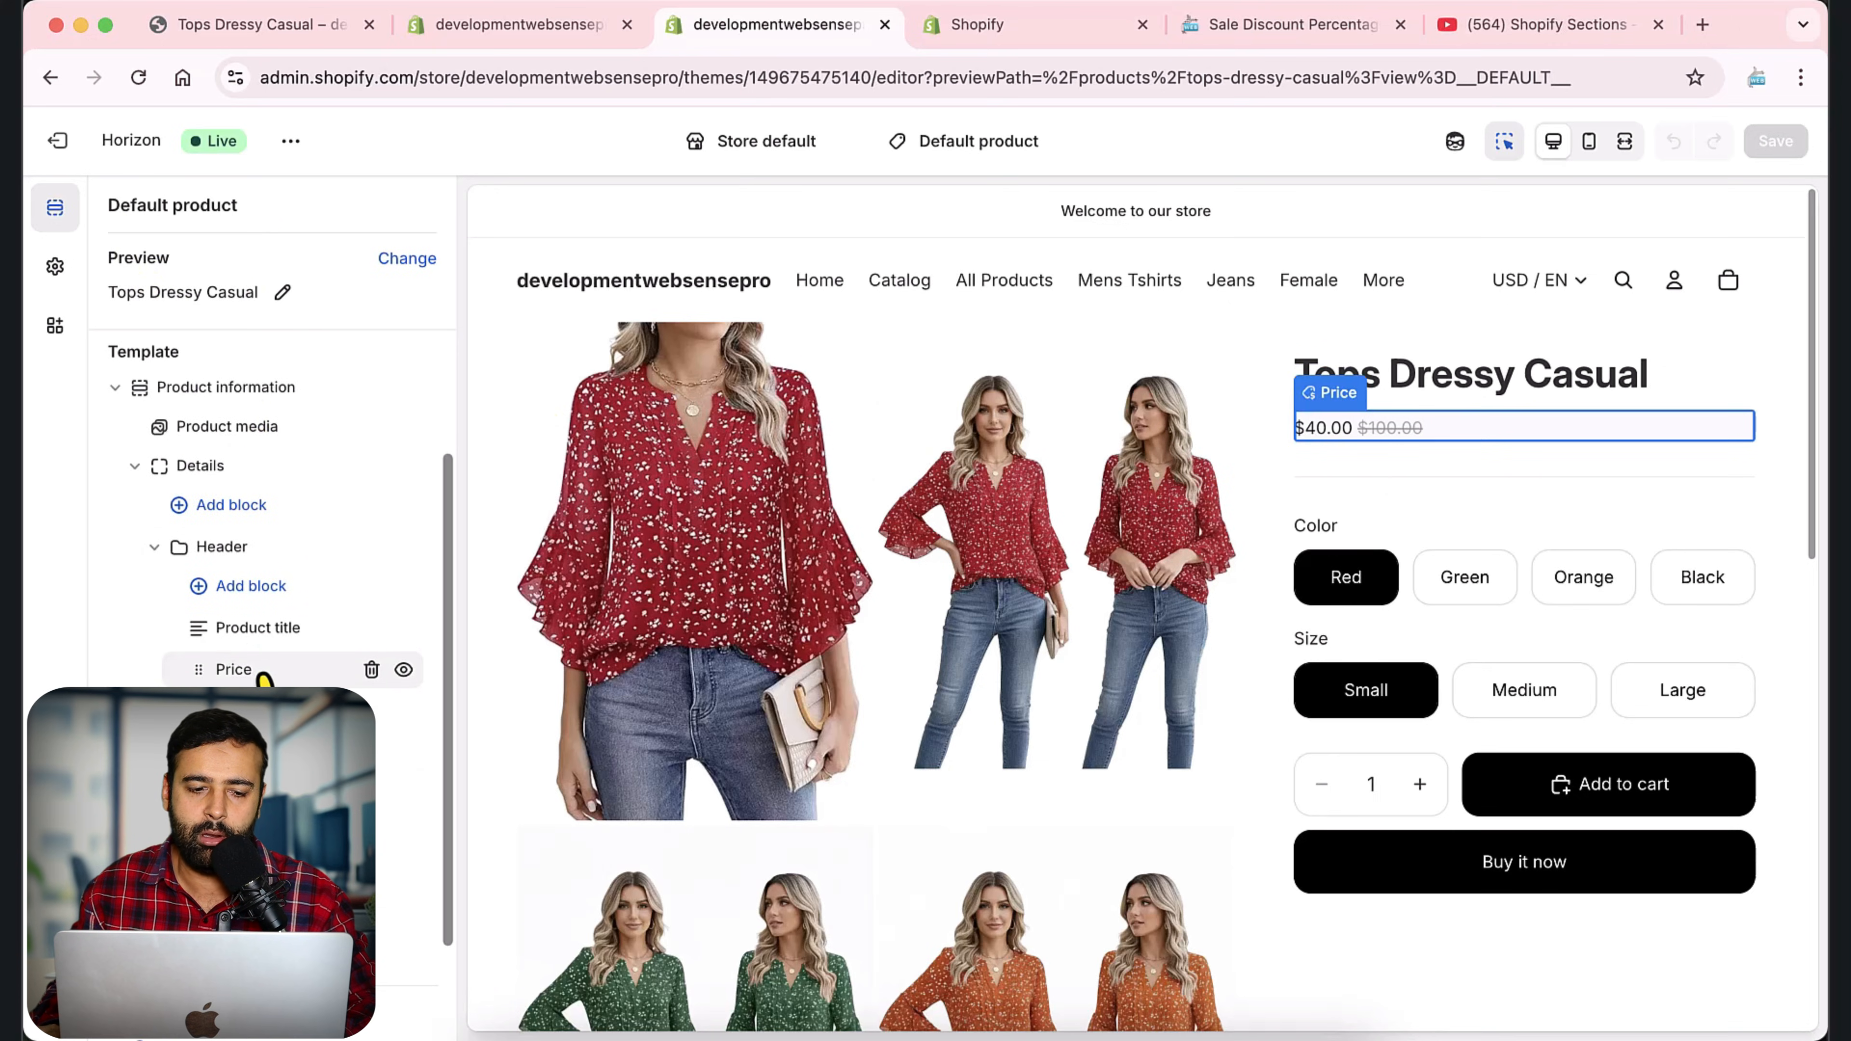
pyautogui.scroll(-1, 314, 445)
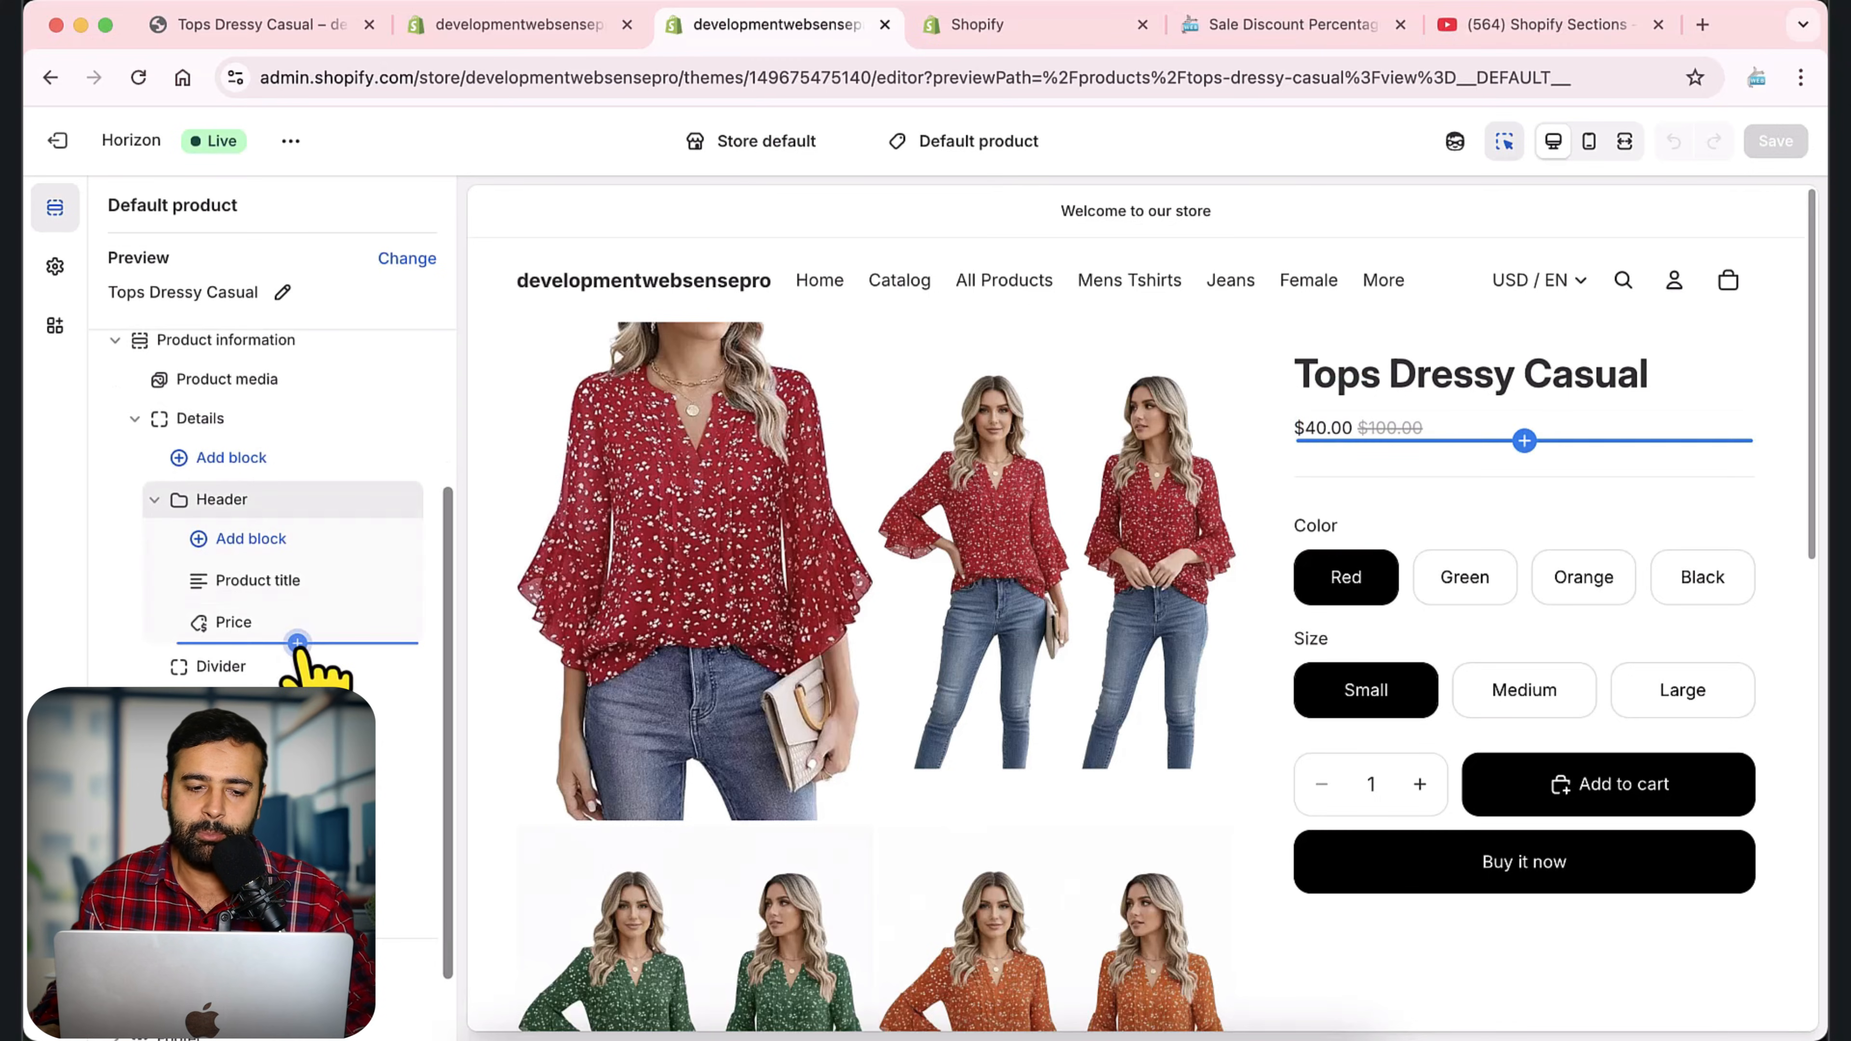
pyautogui.click(298, 642)
# Mark the insertion point under Price, the Header group and Product information with red arrows on a screen capture, and discard the capture.
pyautogui.press('super+shift+9')
pyautogui.moveTo(26, 102)
pyautogui.mouseDown()
pyautogui.moveTo(703, 649)
pyautogui.moveTo(847, 809)
pyautogui.mouseUp()
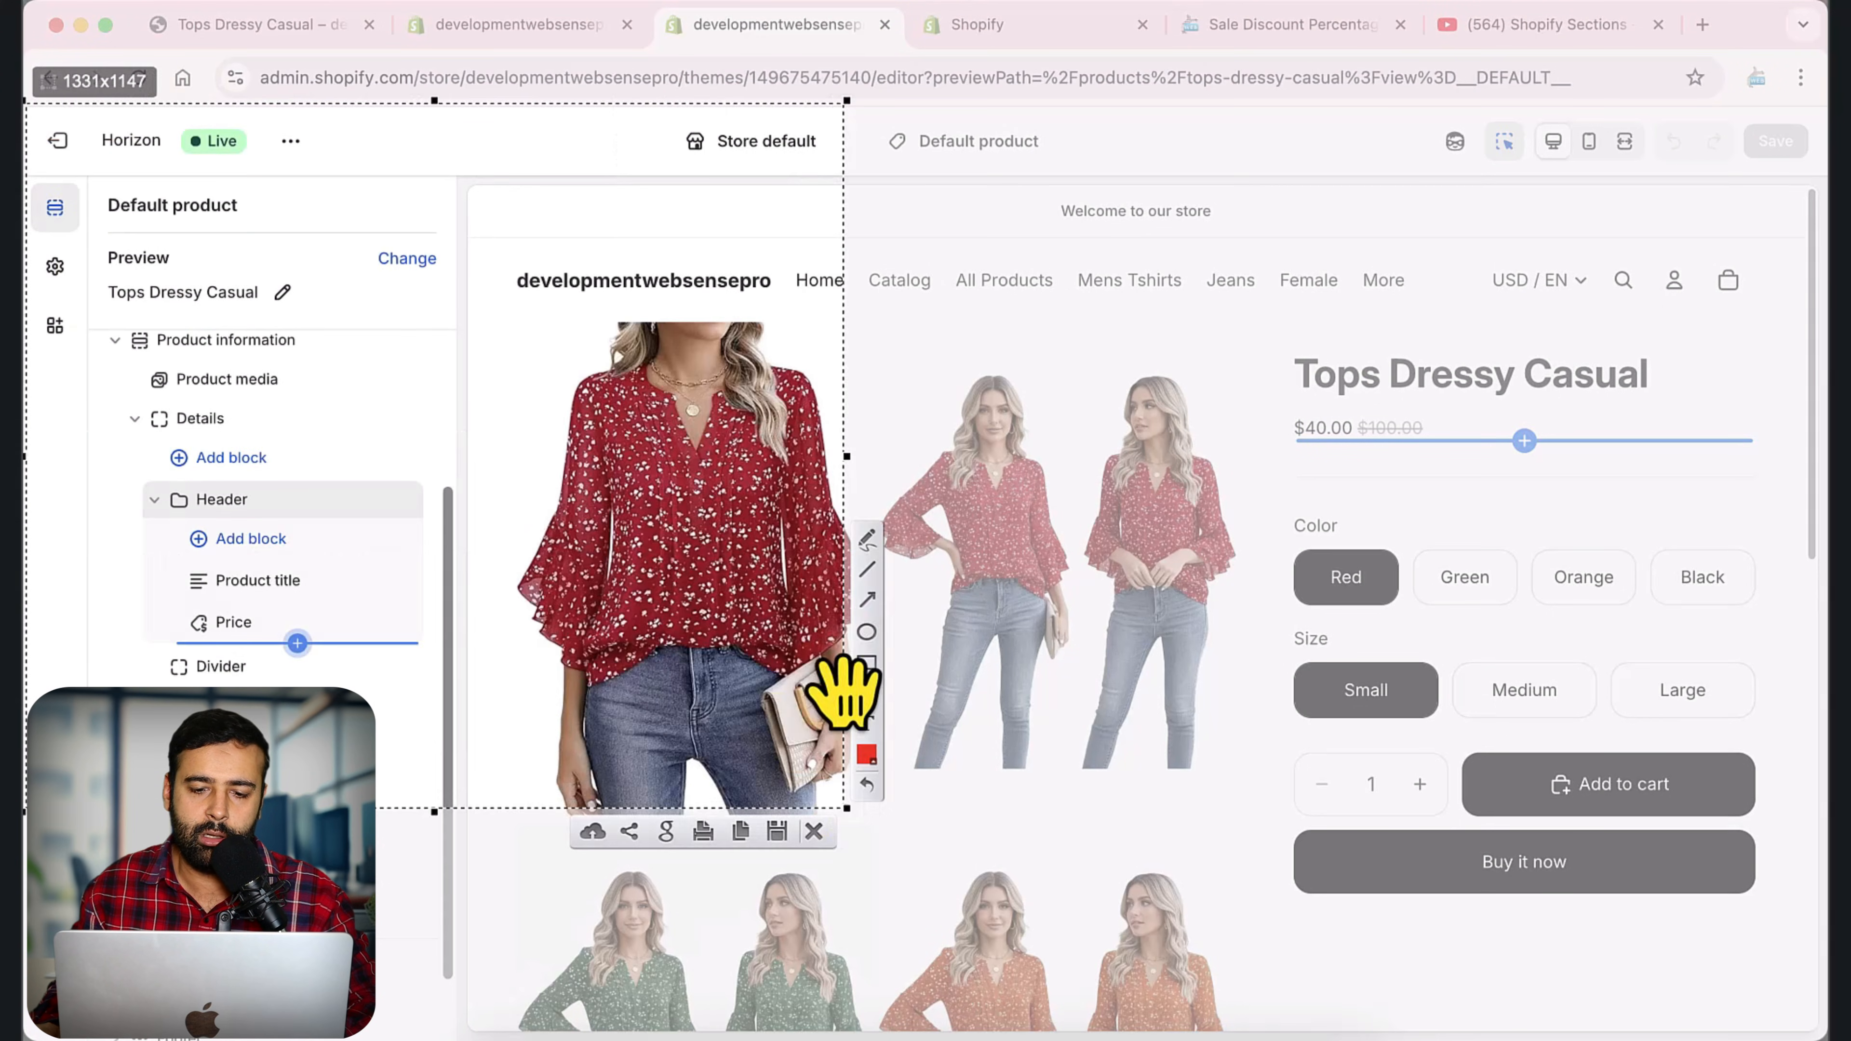
pyautogui.moveTo(601, 497); pyautogui.dragTo(318, 632)
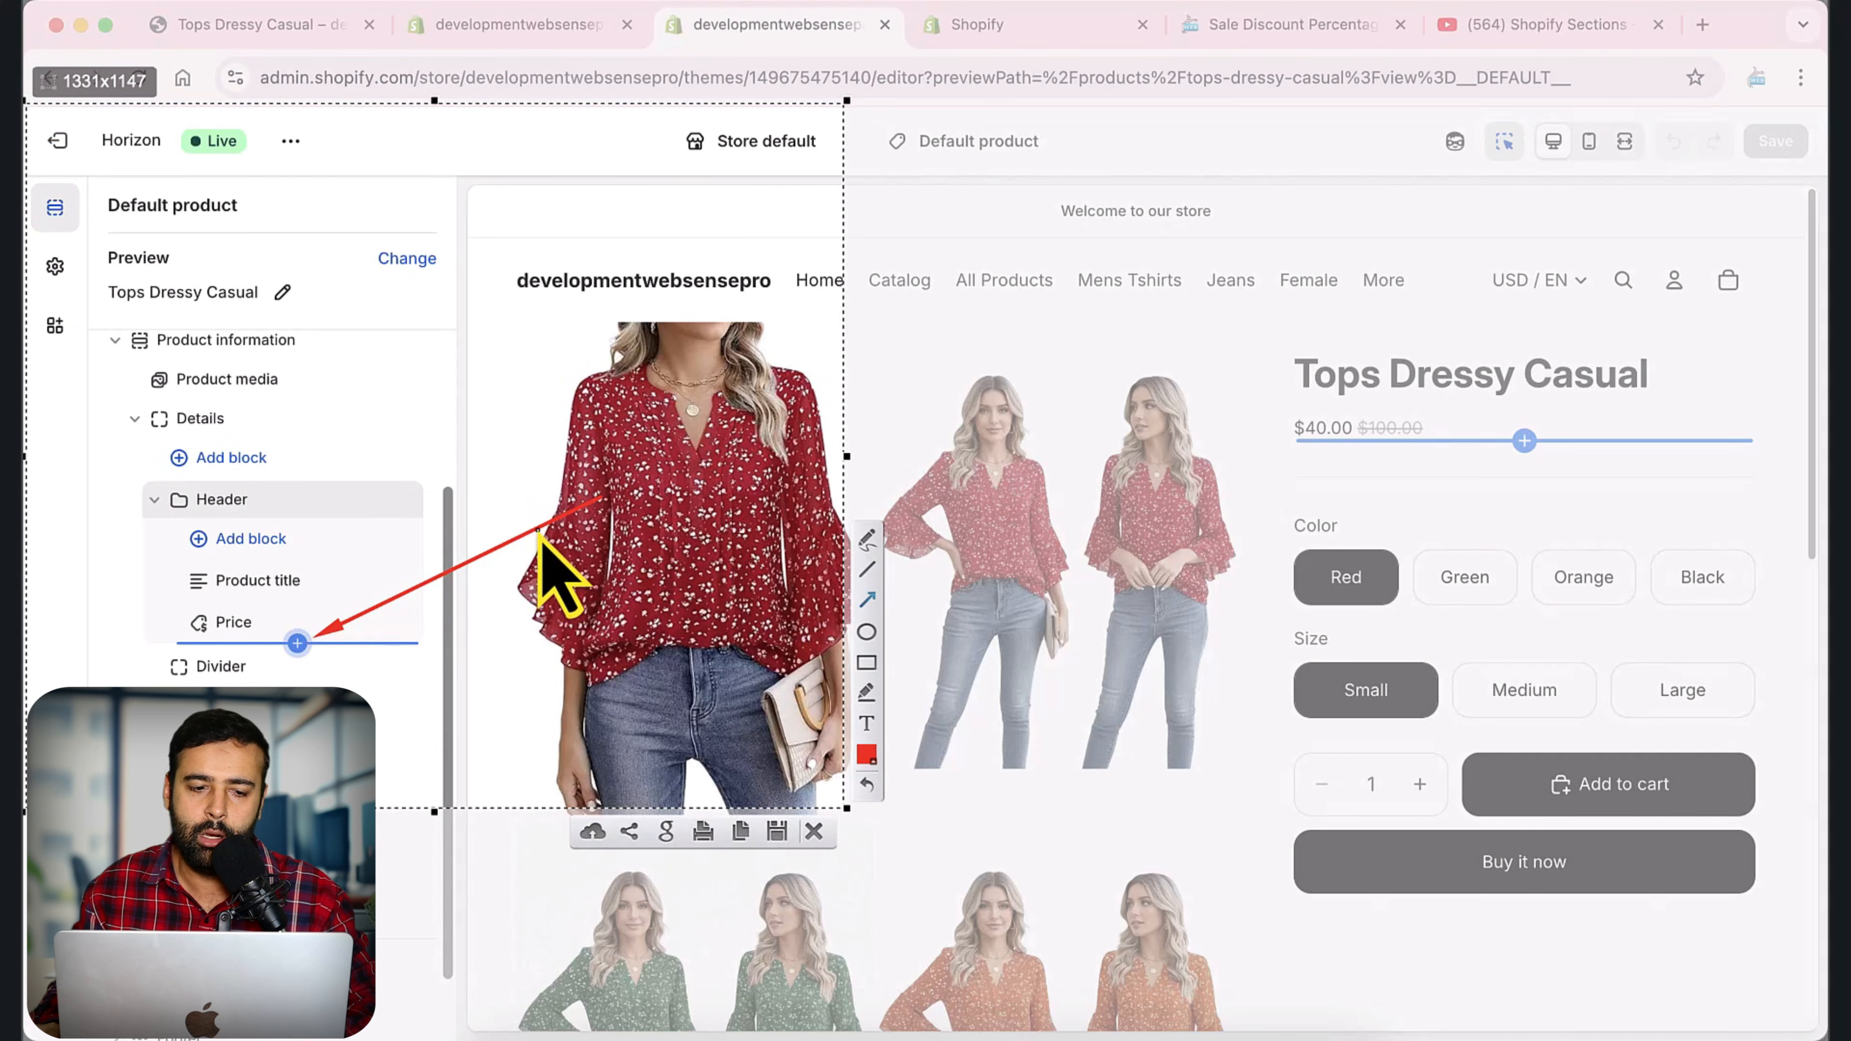
pyautogui.moveTo(560, 317); pyautogui.dragTo(259, 490)
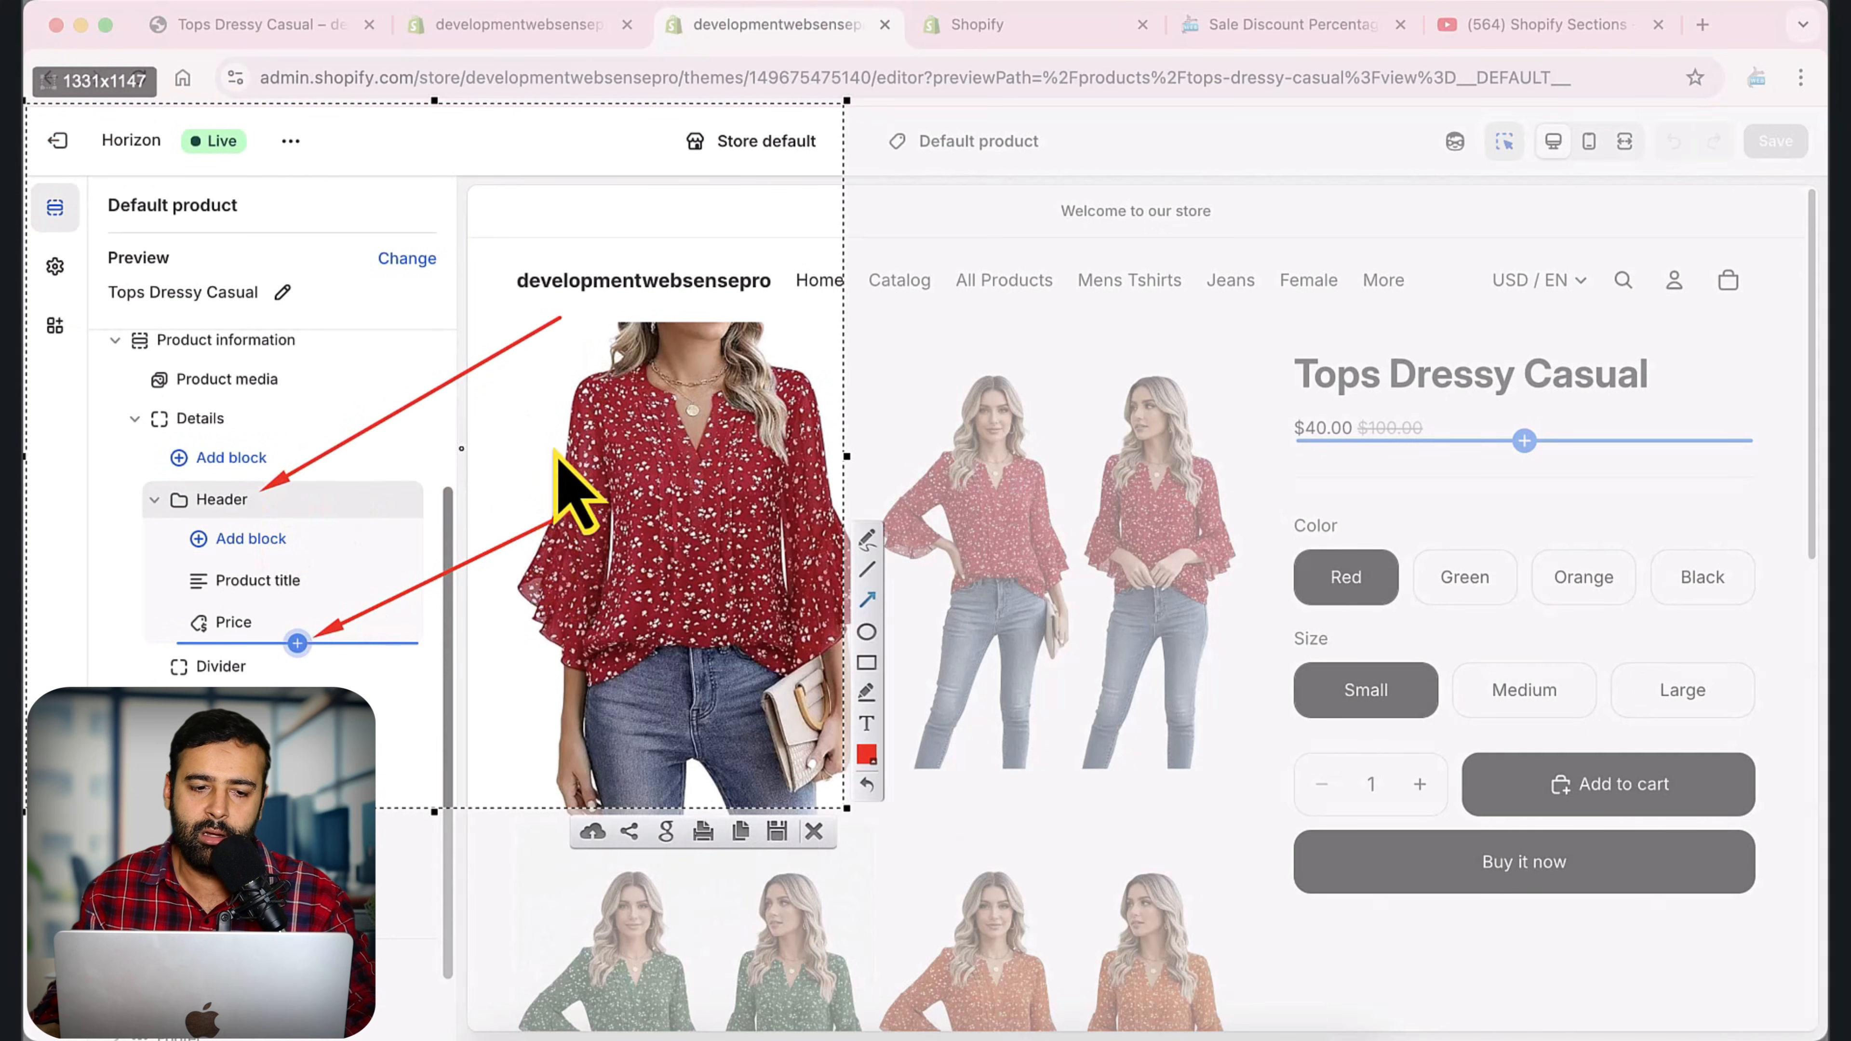
pyautogui.moveTo(564, 446); pyautogui.dragTo(300, 349)
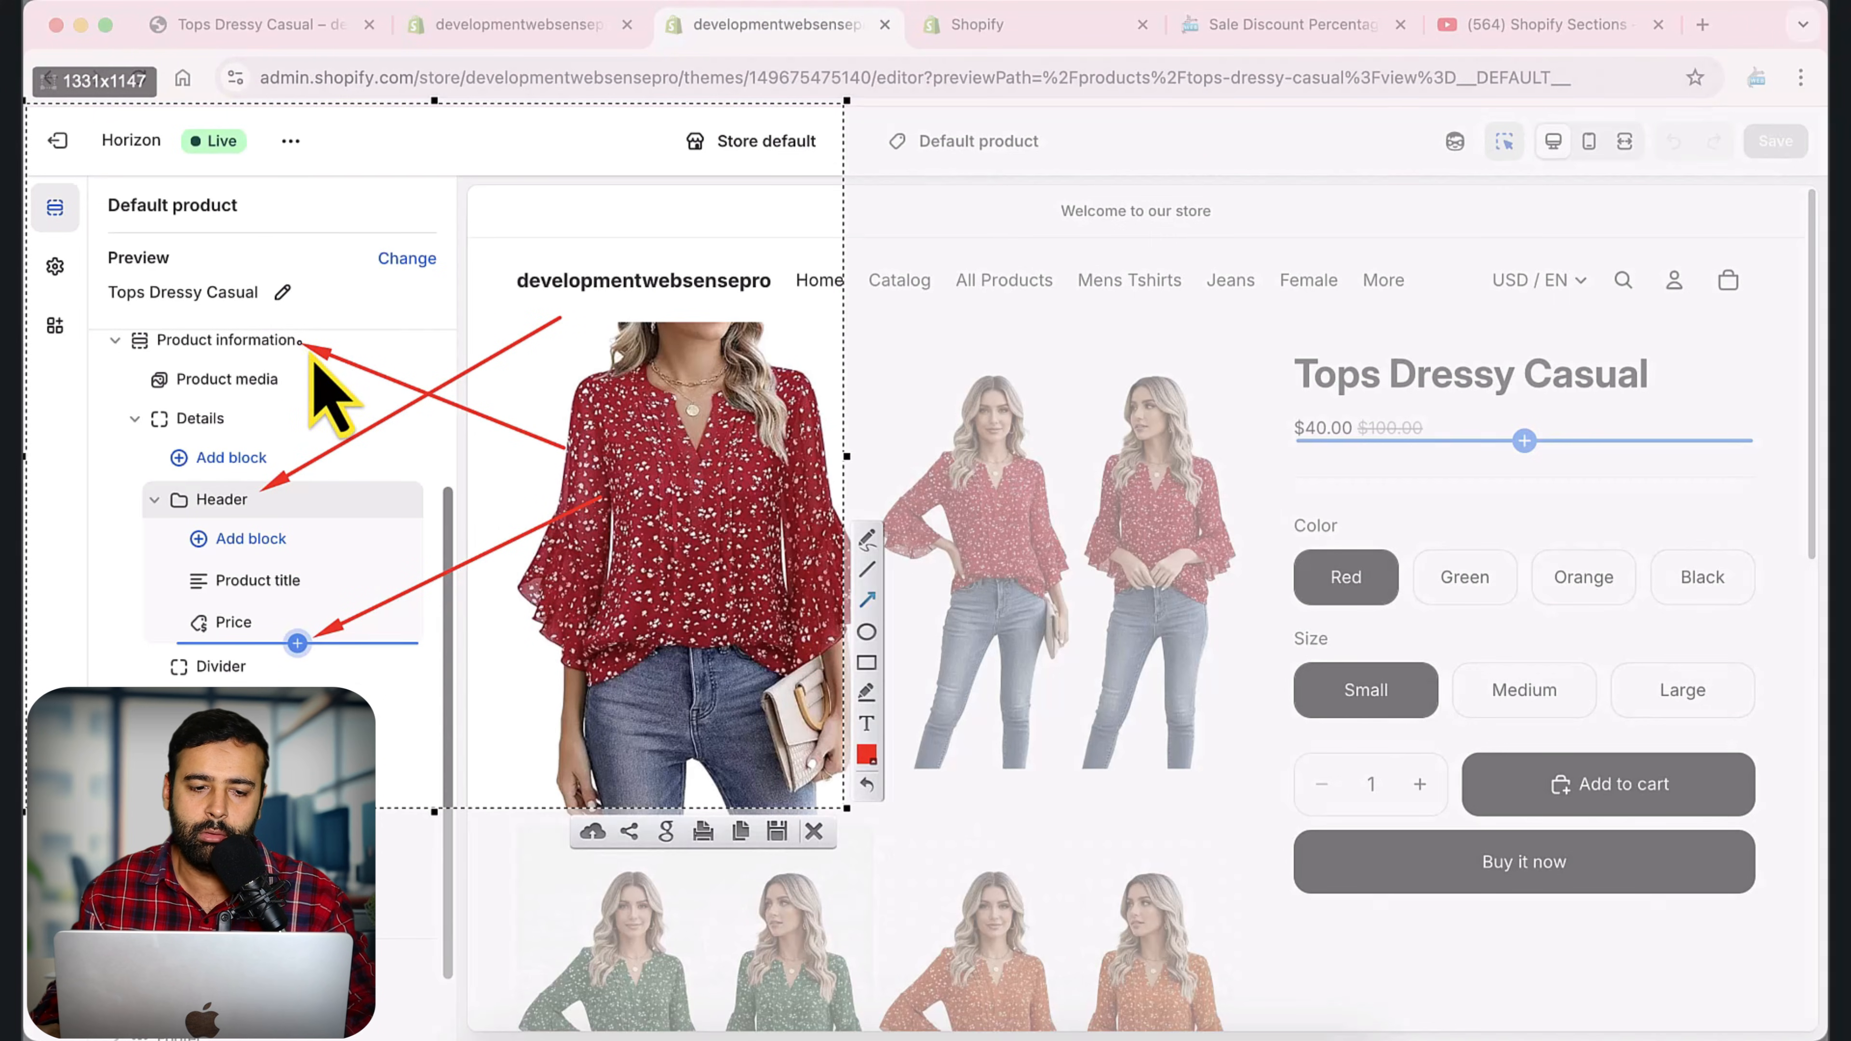
pyautogui.press('Escape')
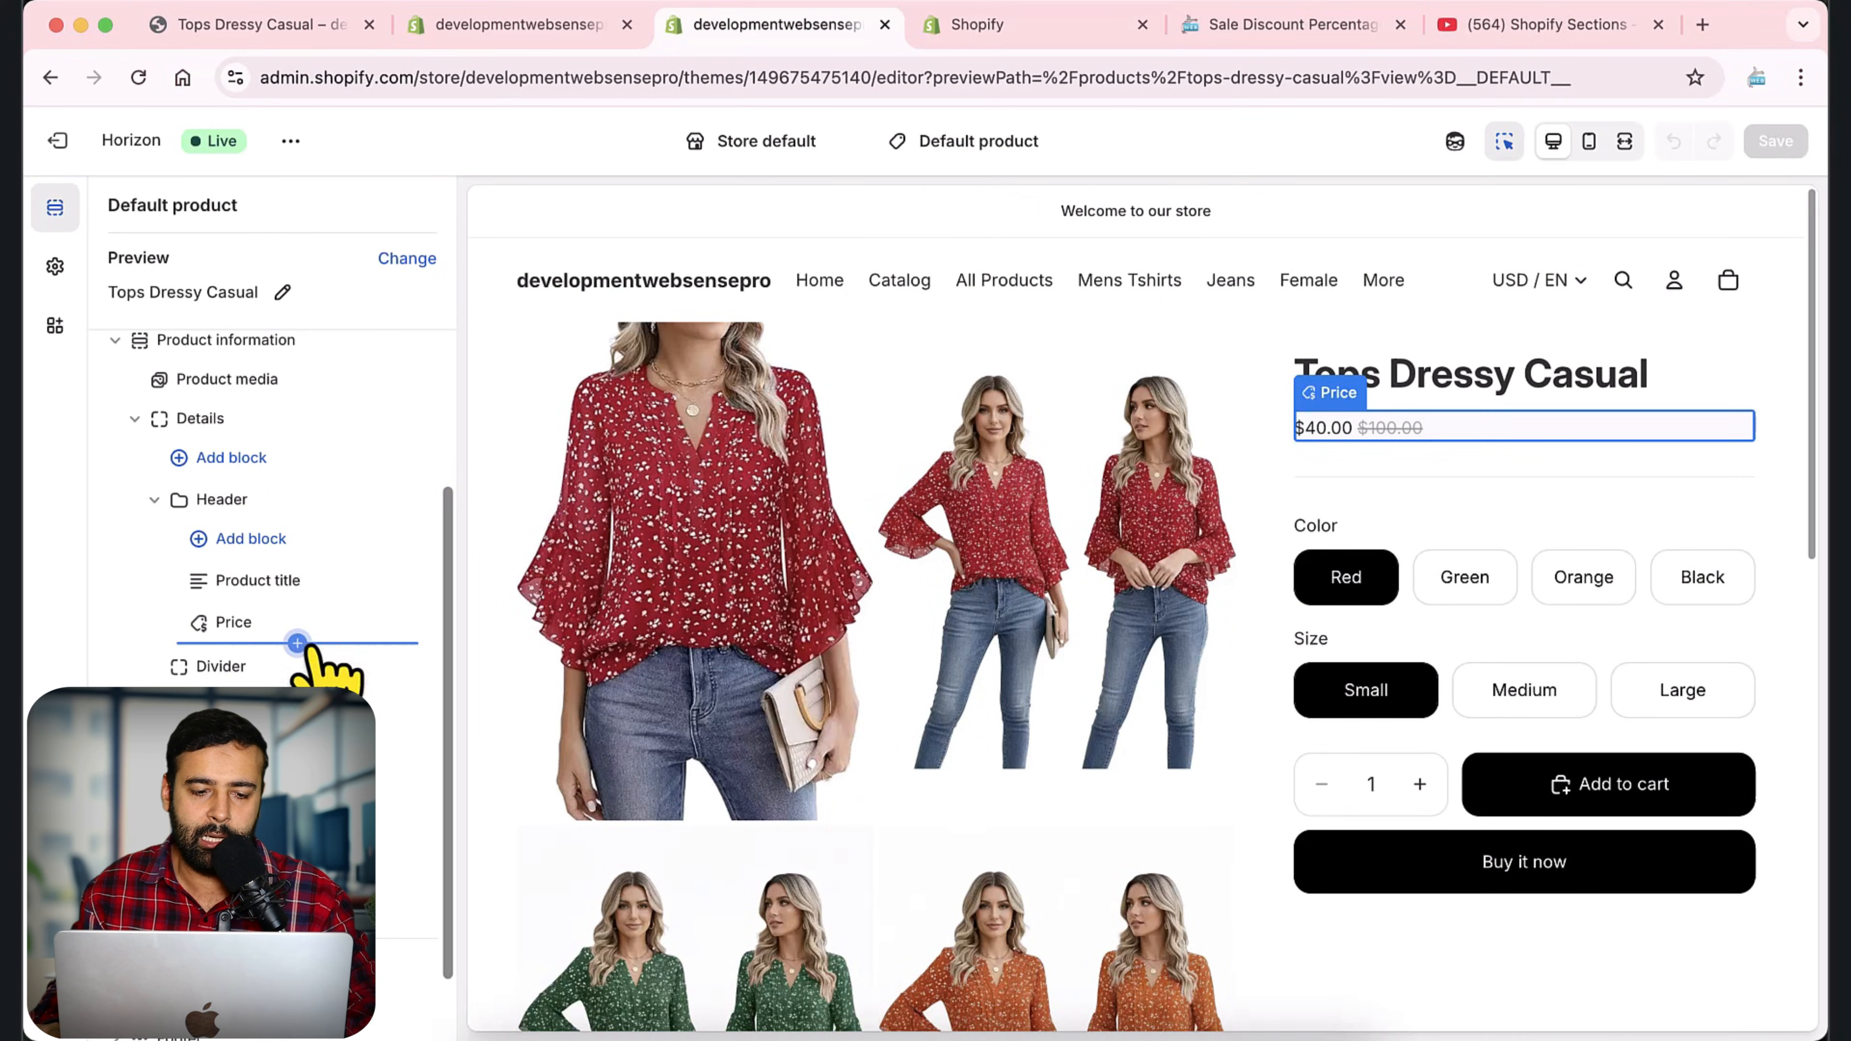
# Add the Product Price (WSP) block below the Price block in the Header group.
pyautogui.click(297, 642)
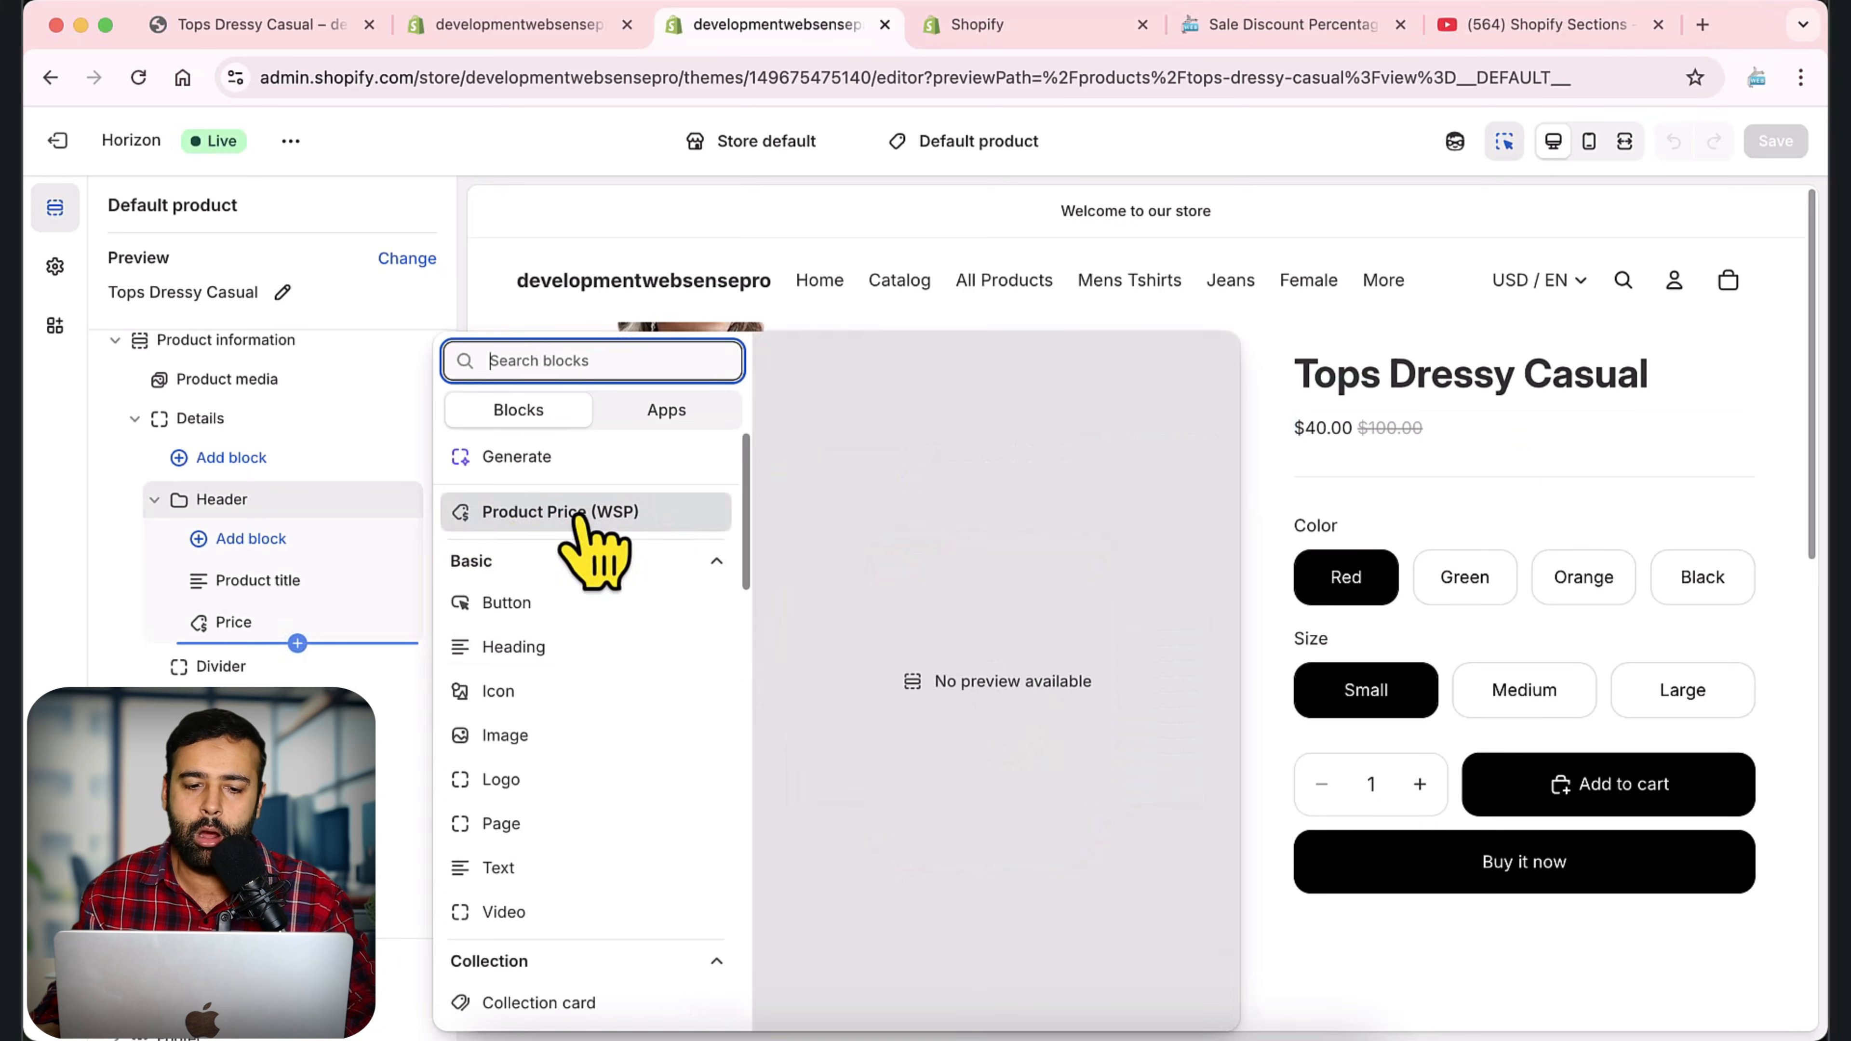
pyautogui.click(639, 518)
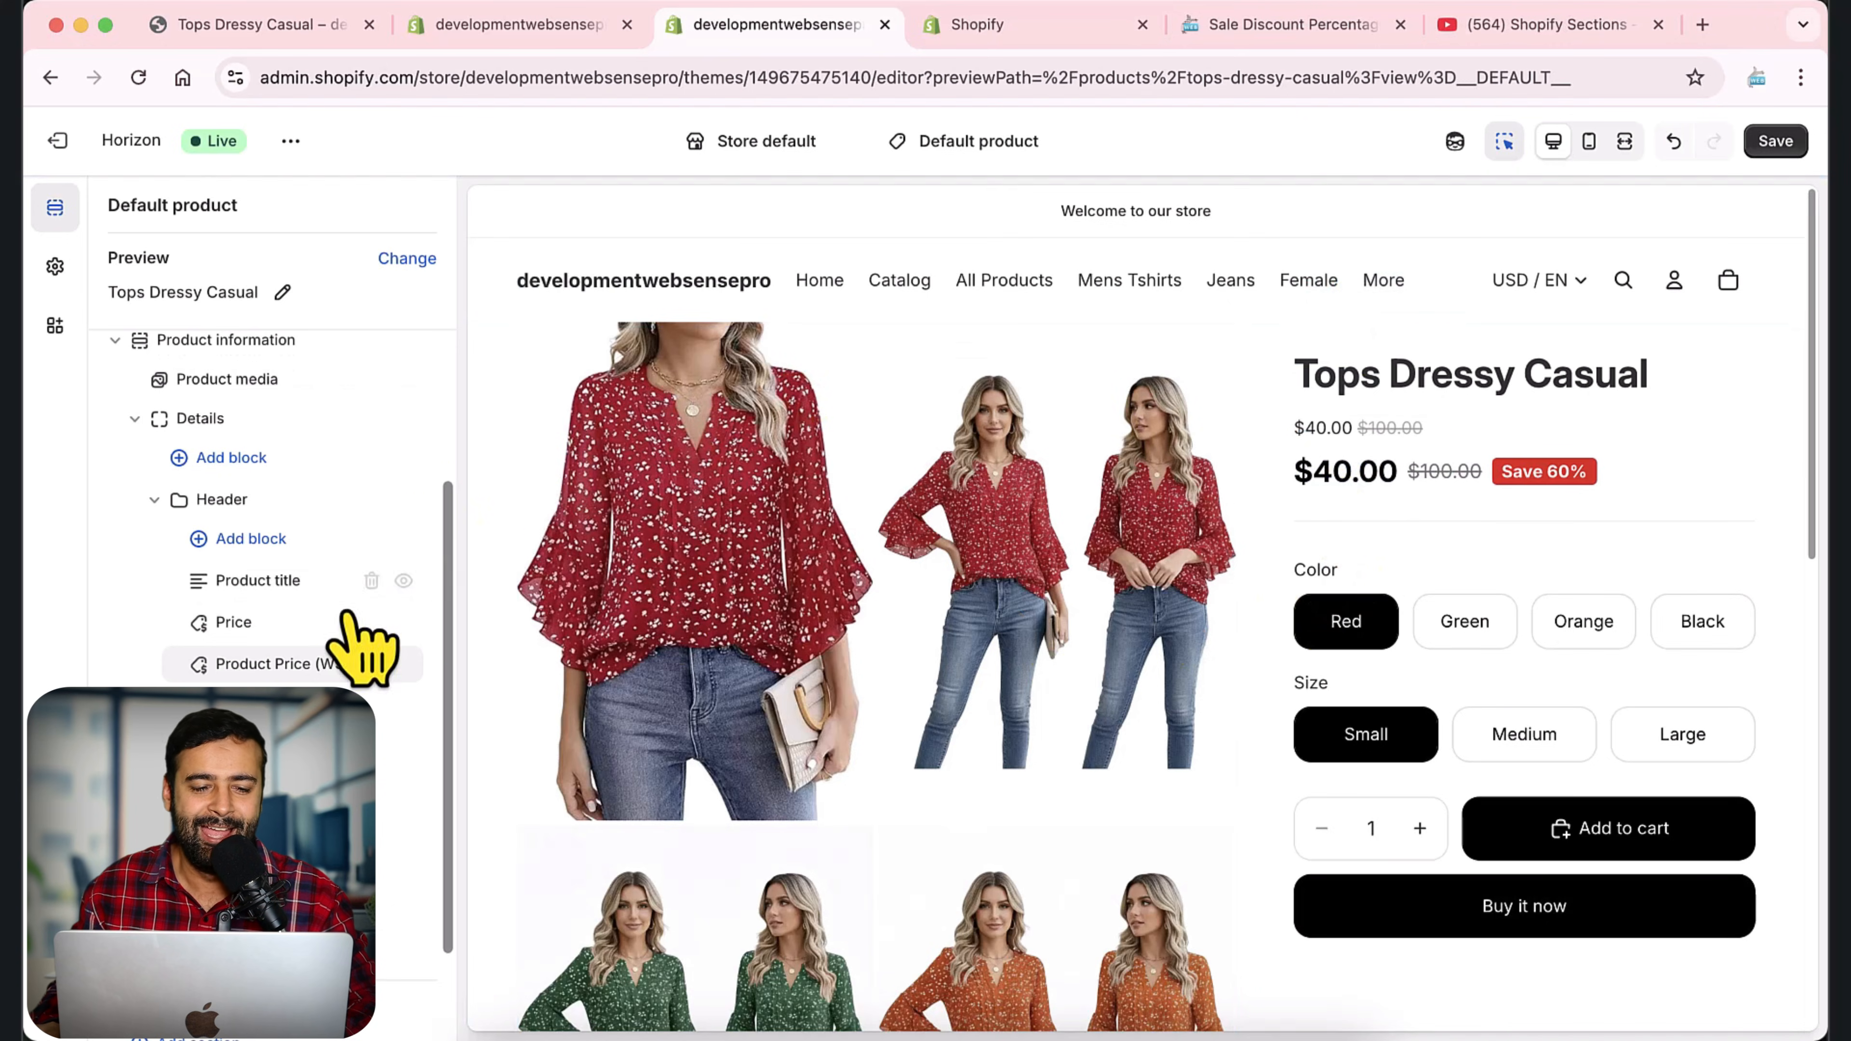
# Point a red arrow at the Price block's visibility control on a screen capture, and discard the capture.
pyautogui.moveTo(201, 630)
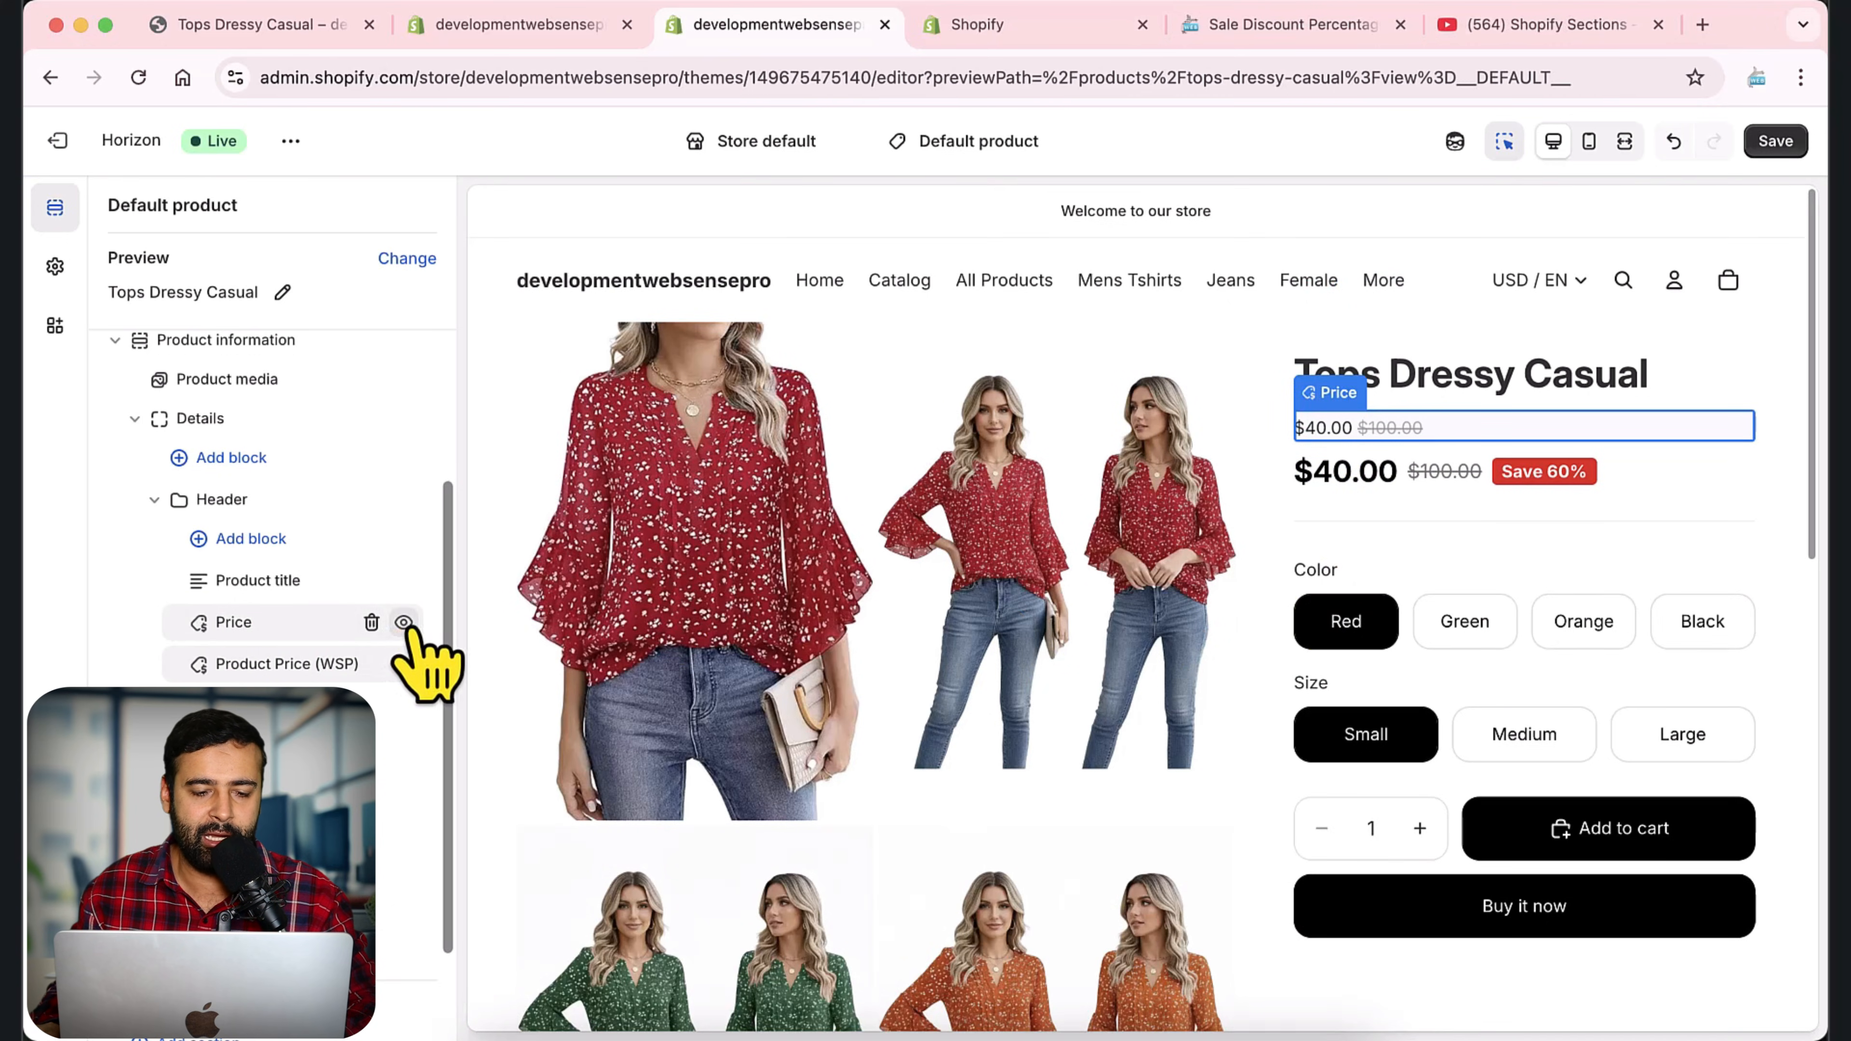
pyautogui.press('super+shift+9')
pyautogui.moveTo(26, 53); pyautogui.dragTo(748, 776)
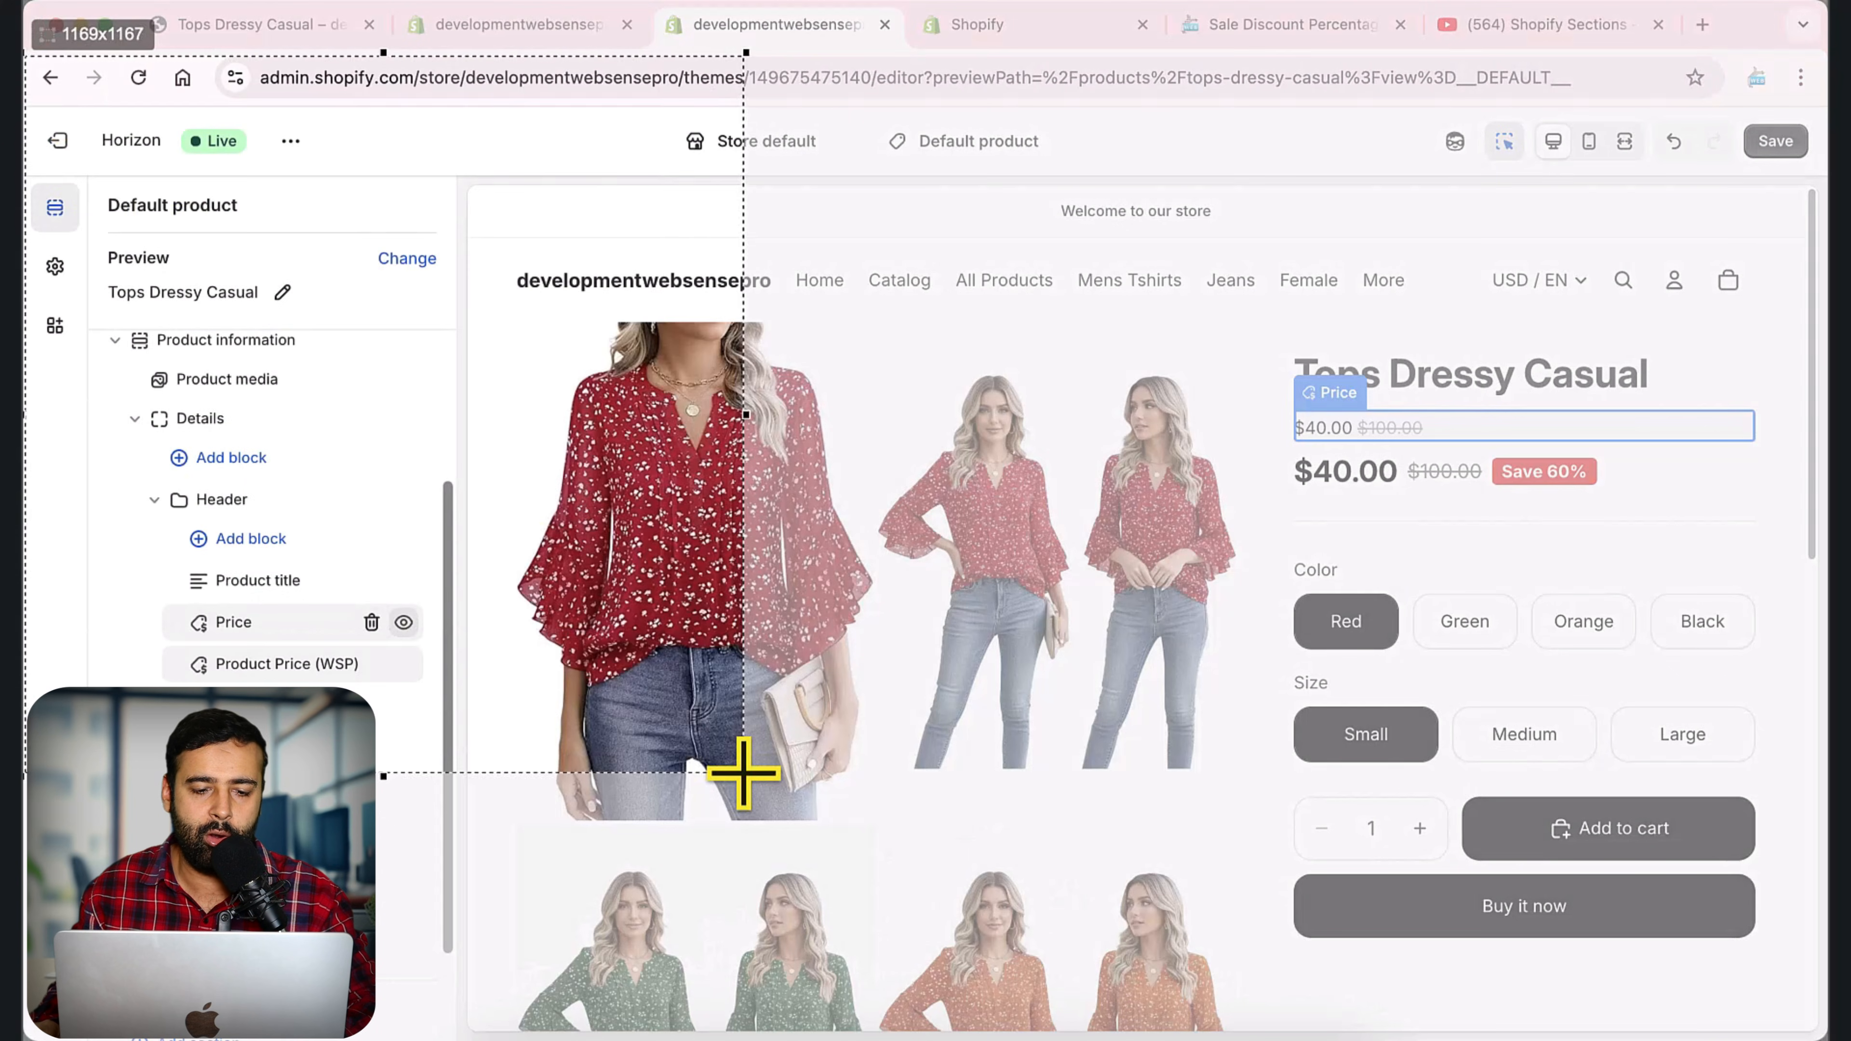
pyautogui.click(767, 565)
pyautogui.moveTo(536, 505); pyautogui.dragTo(421, 611)
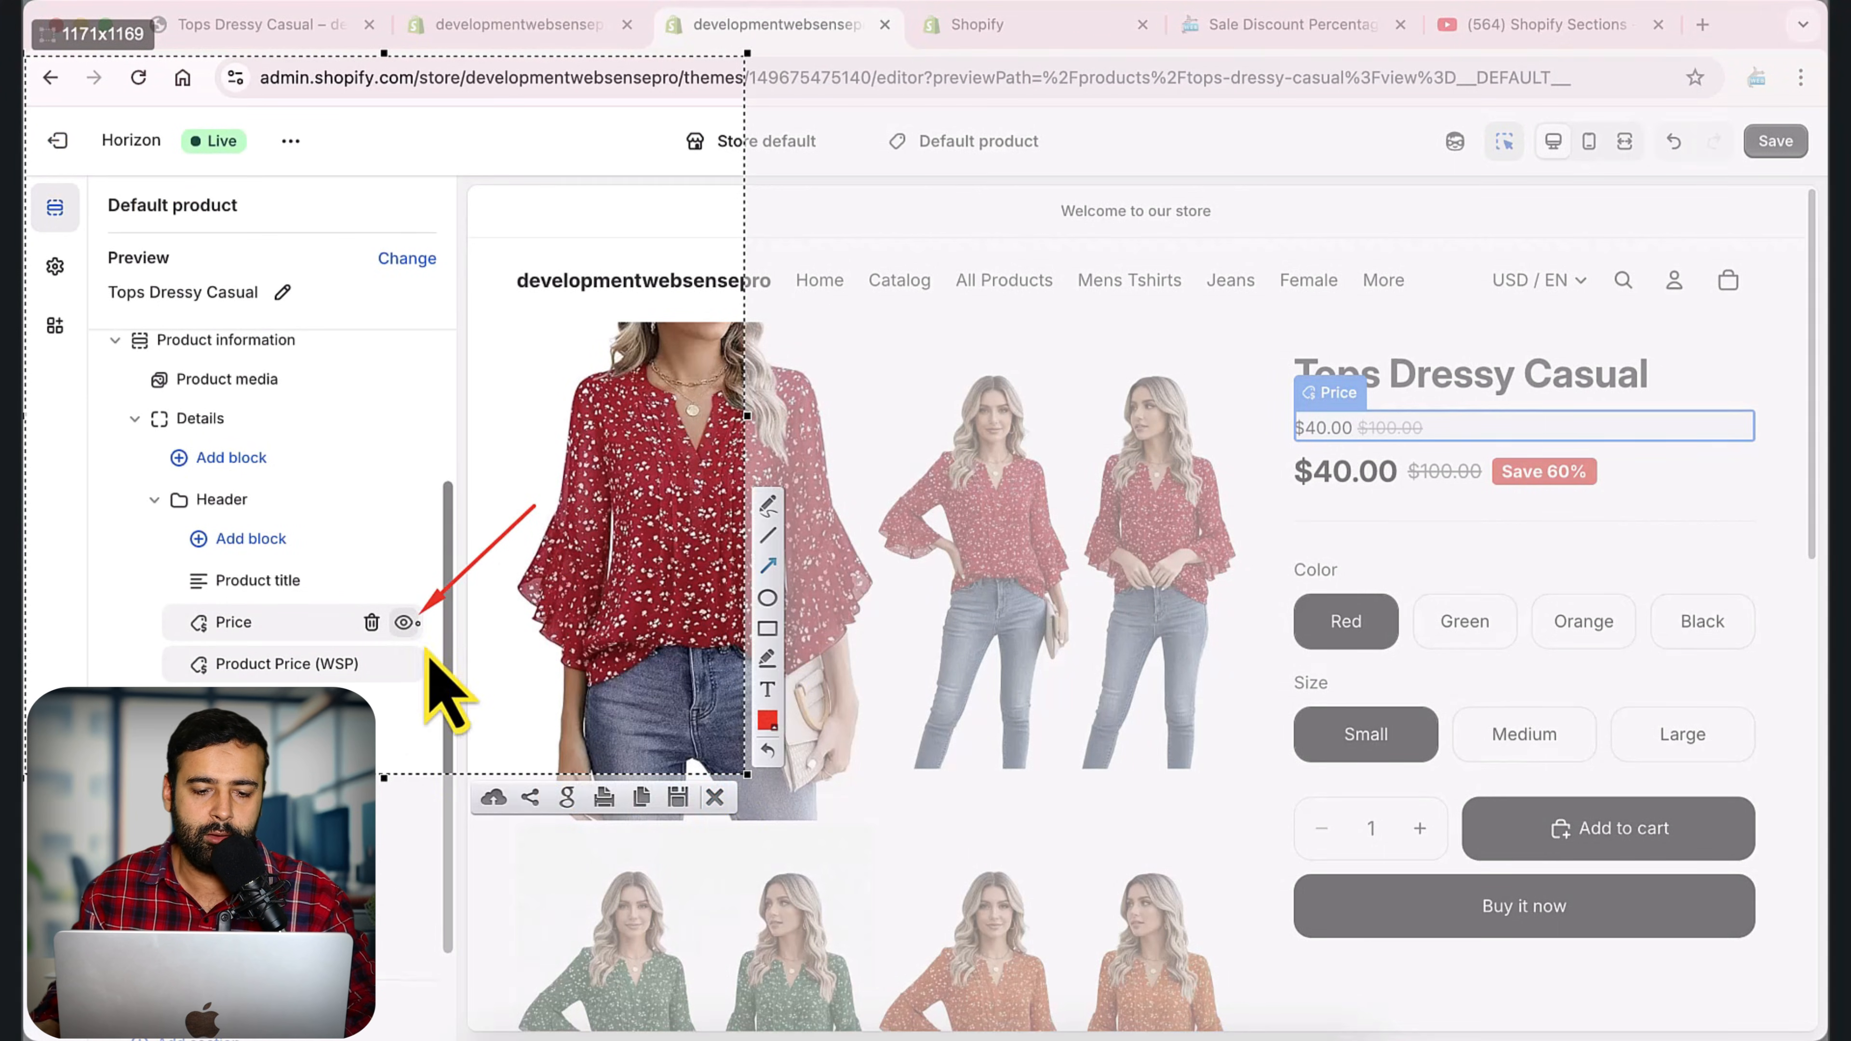
pyautogui.click(714, 798)
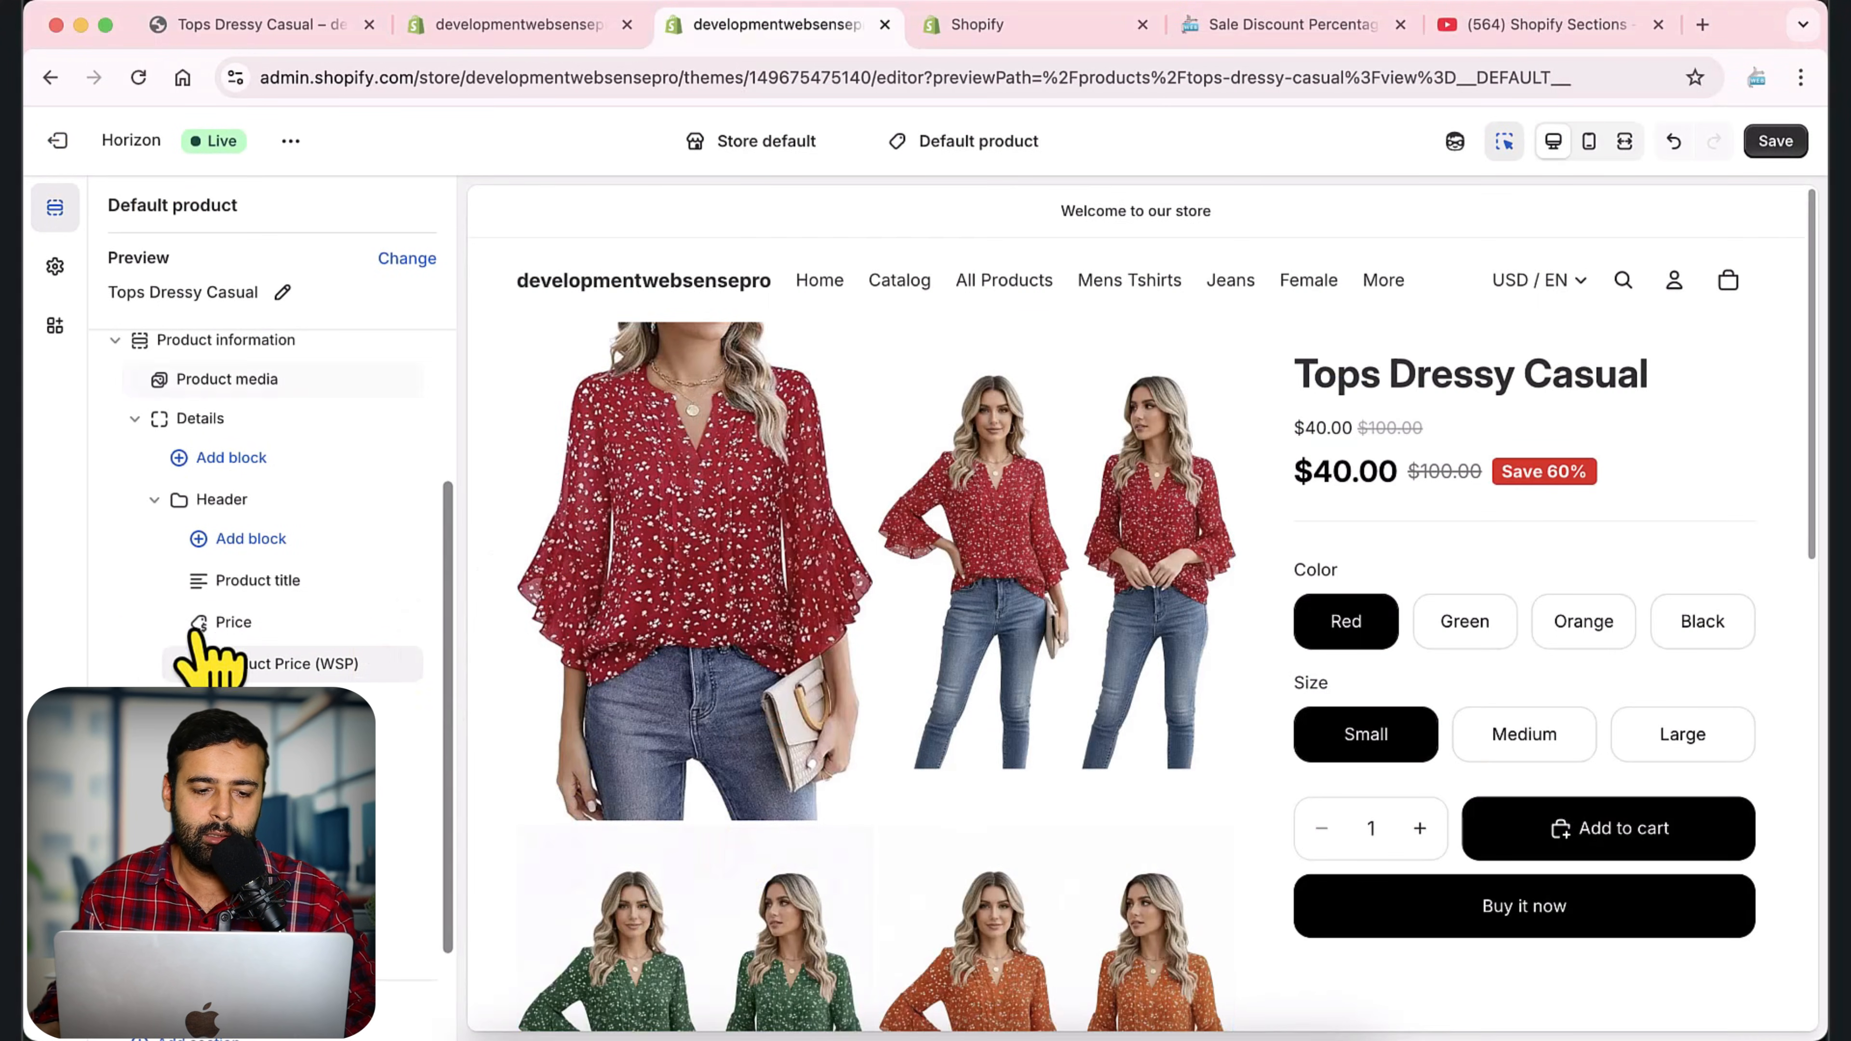
# Hide the original Price block and save the product template after looking through the Product Price (WSP) settings.
pyautogui.click(403, 622)
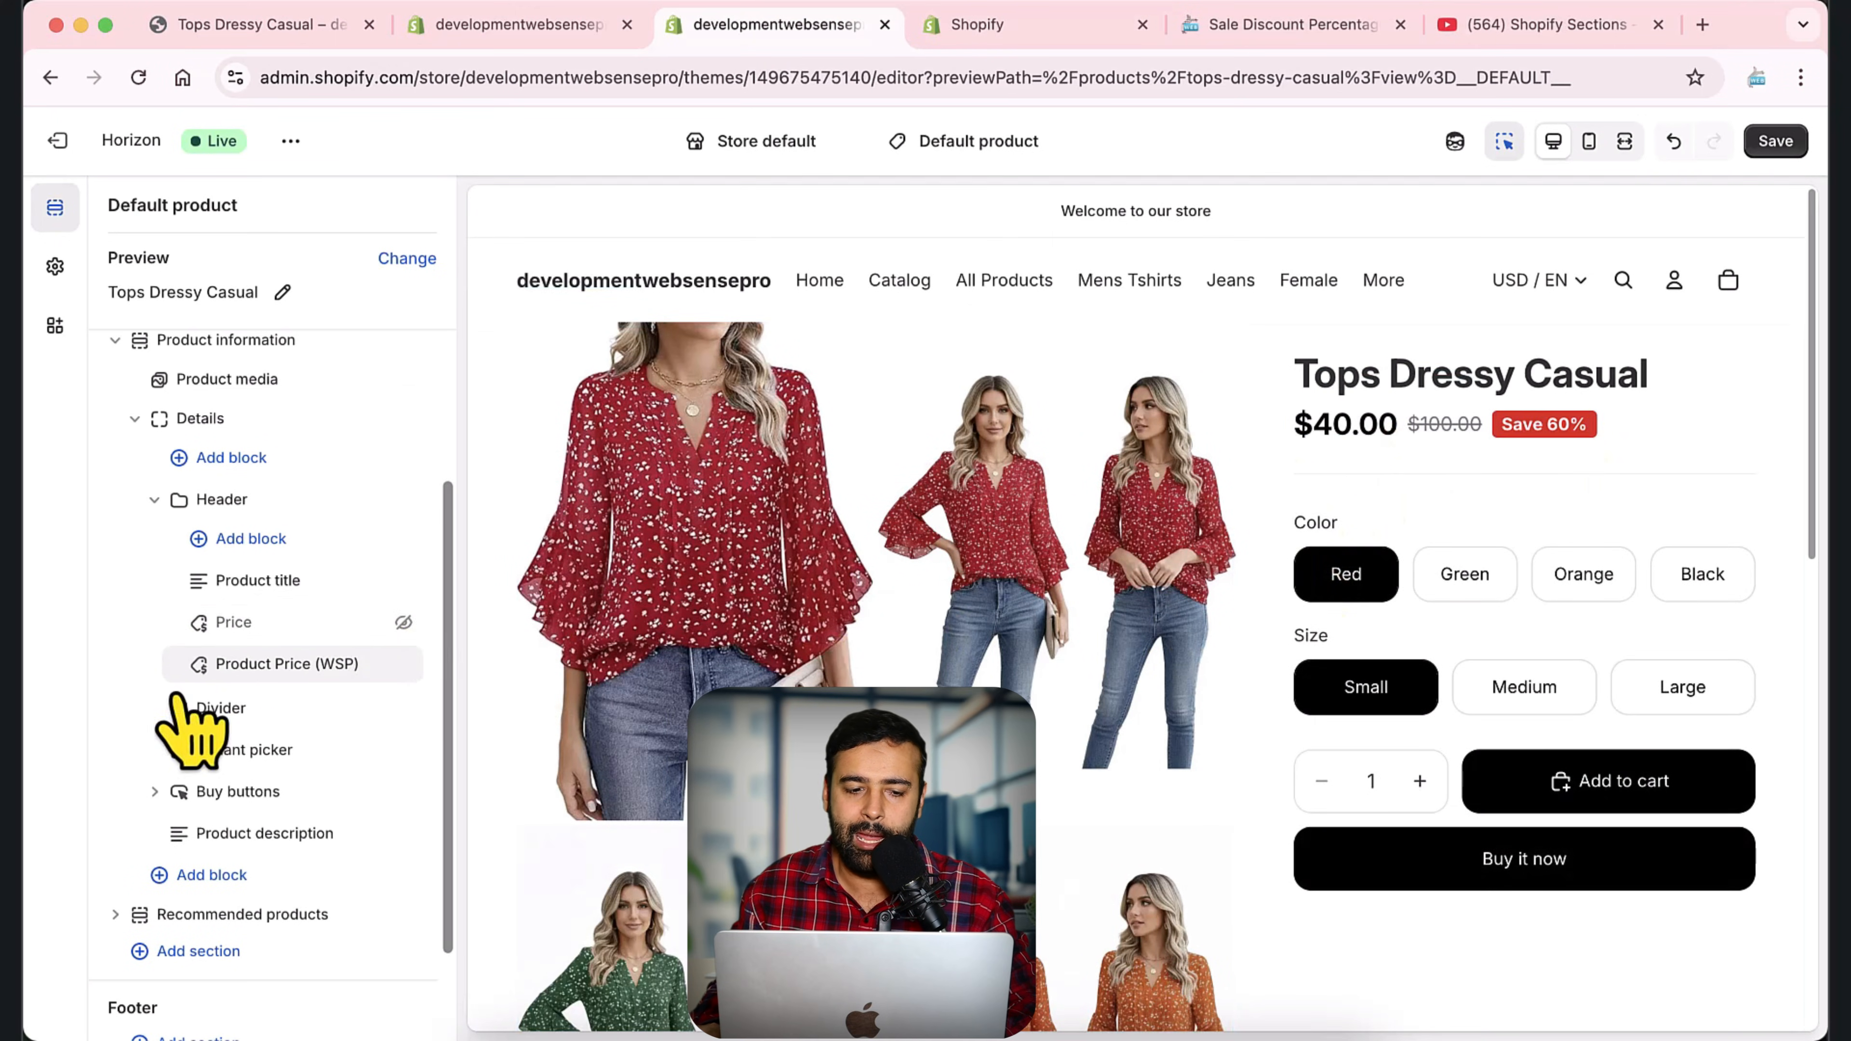
pyautogui.click(282, 668)
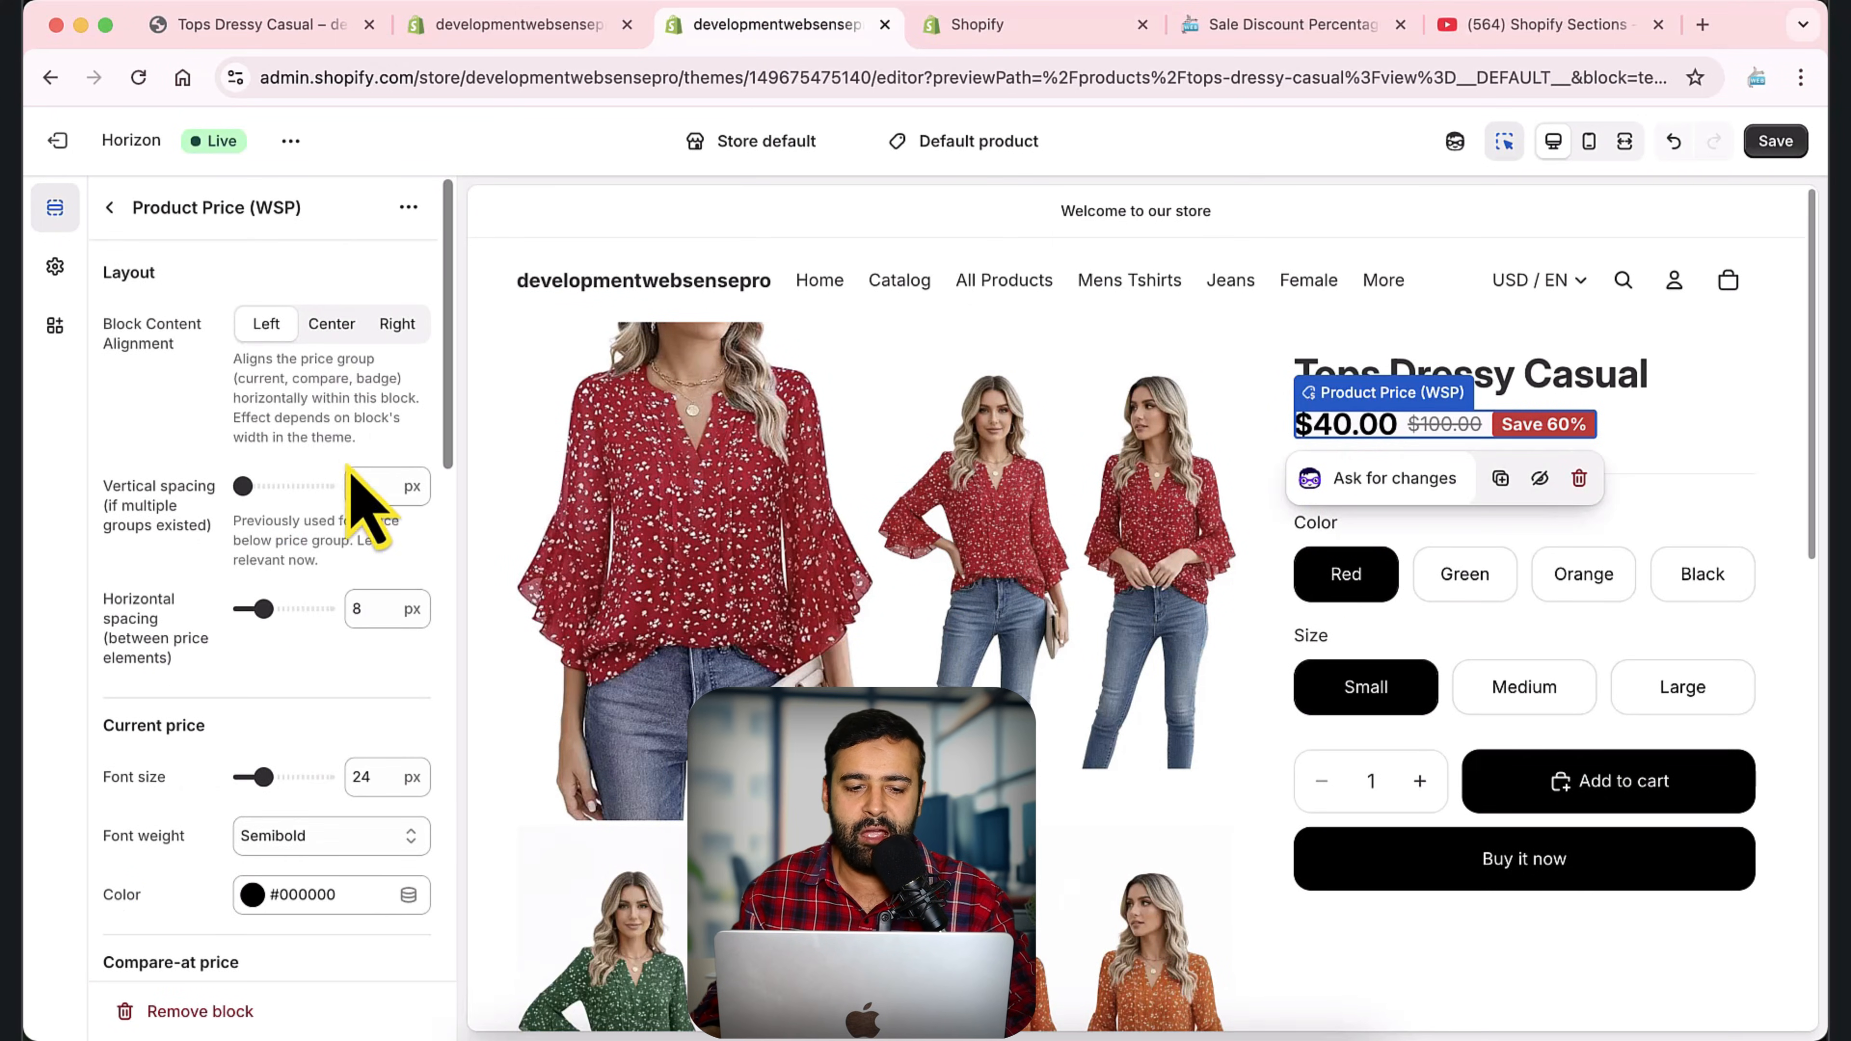
pyautogui.scroll(-15, 351, 475)
pyautogui.scroll(-5, 347, 653)
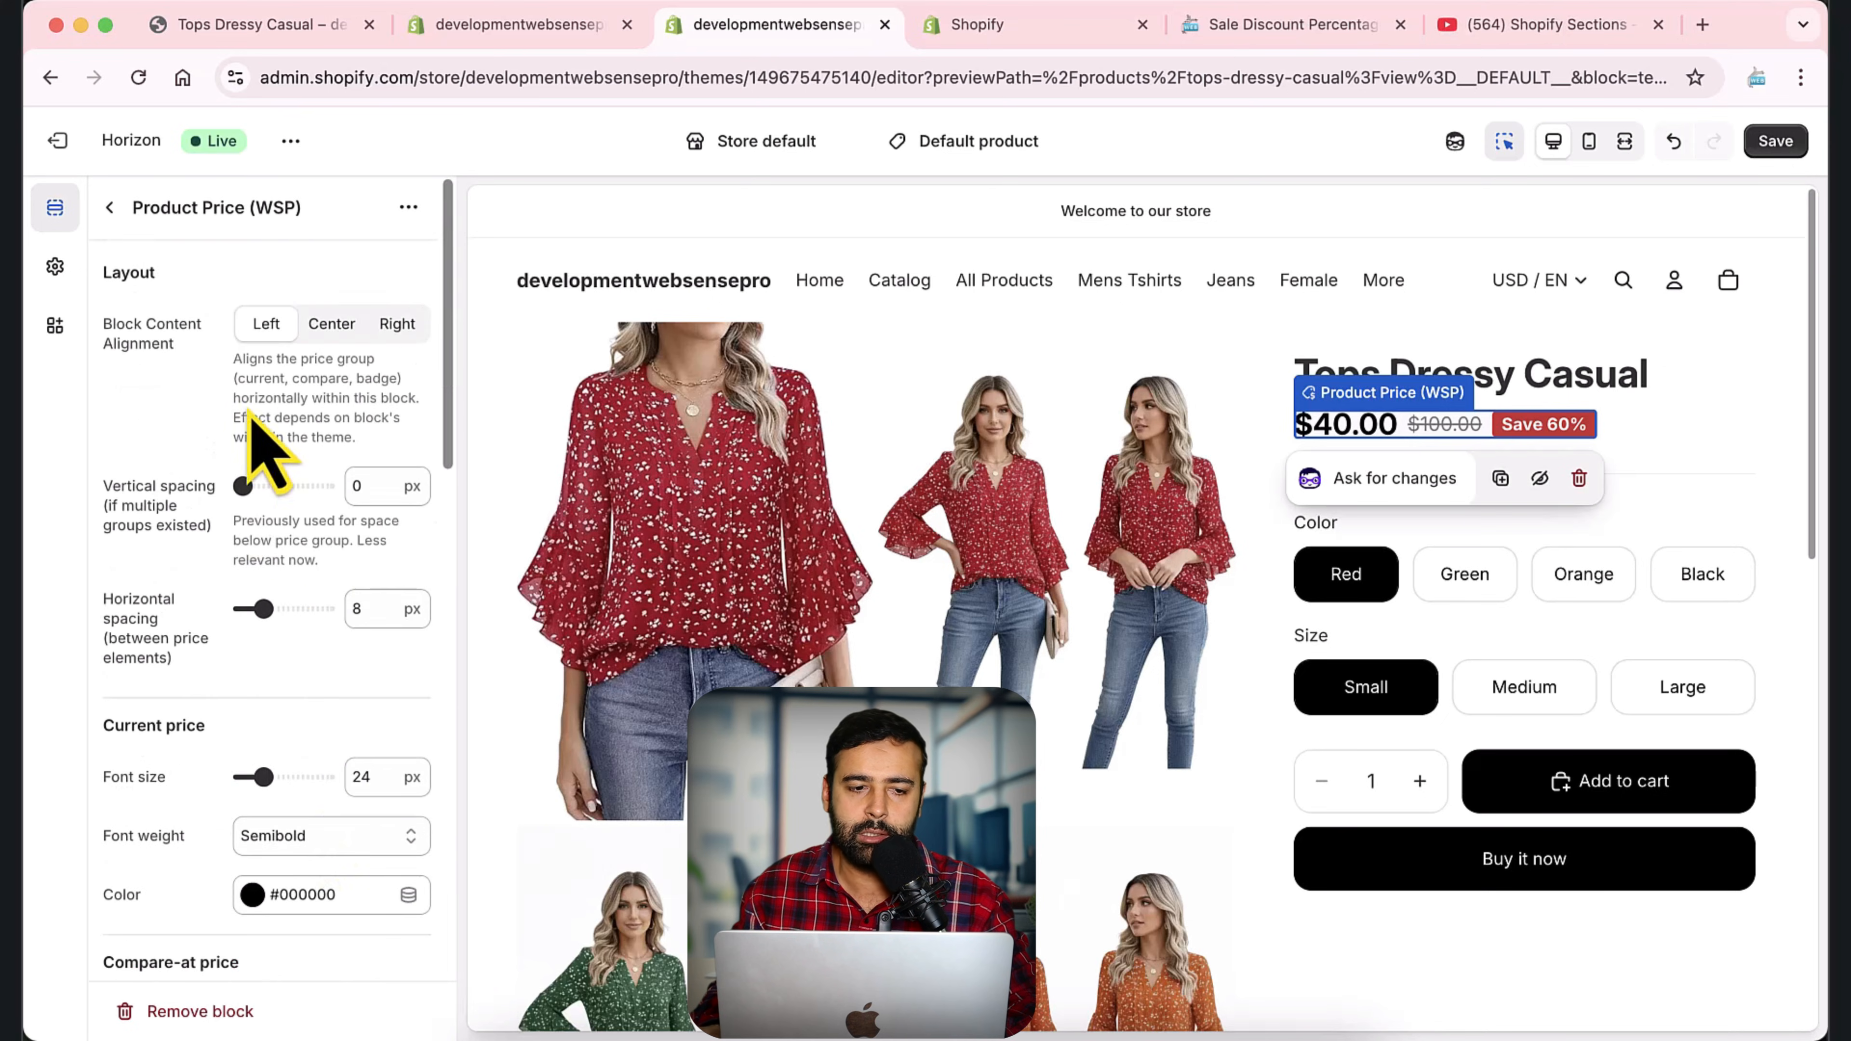
pyautogui.click(109, 207)
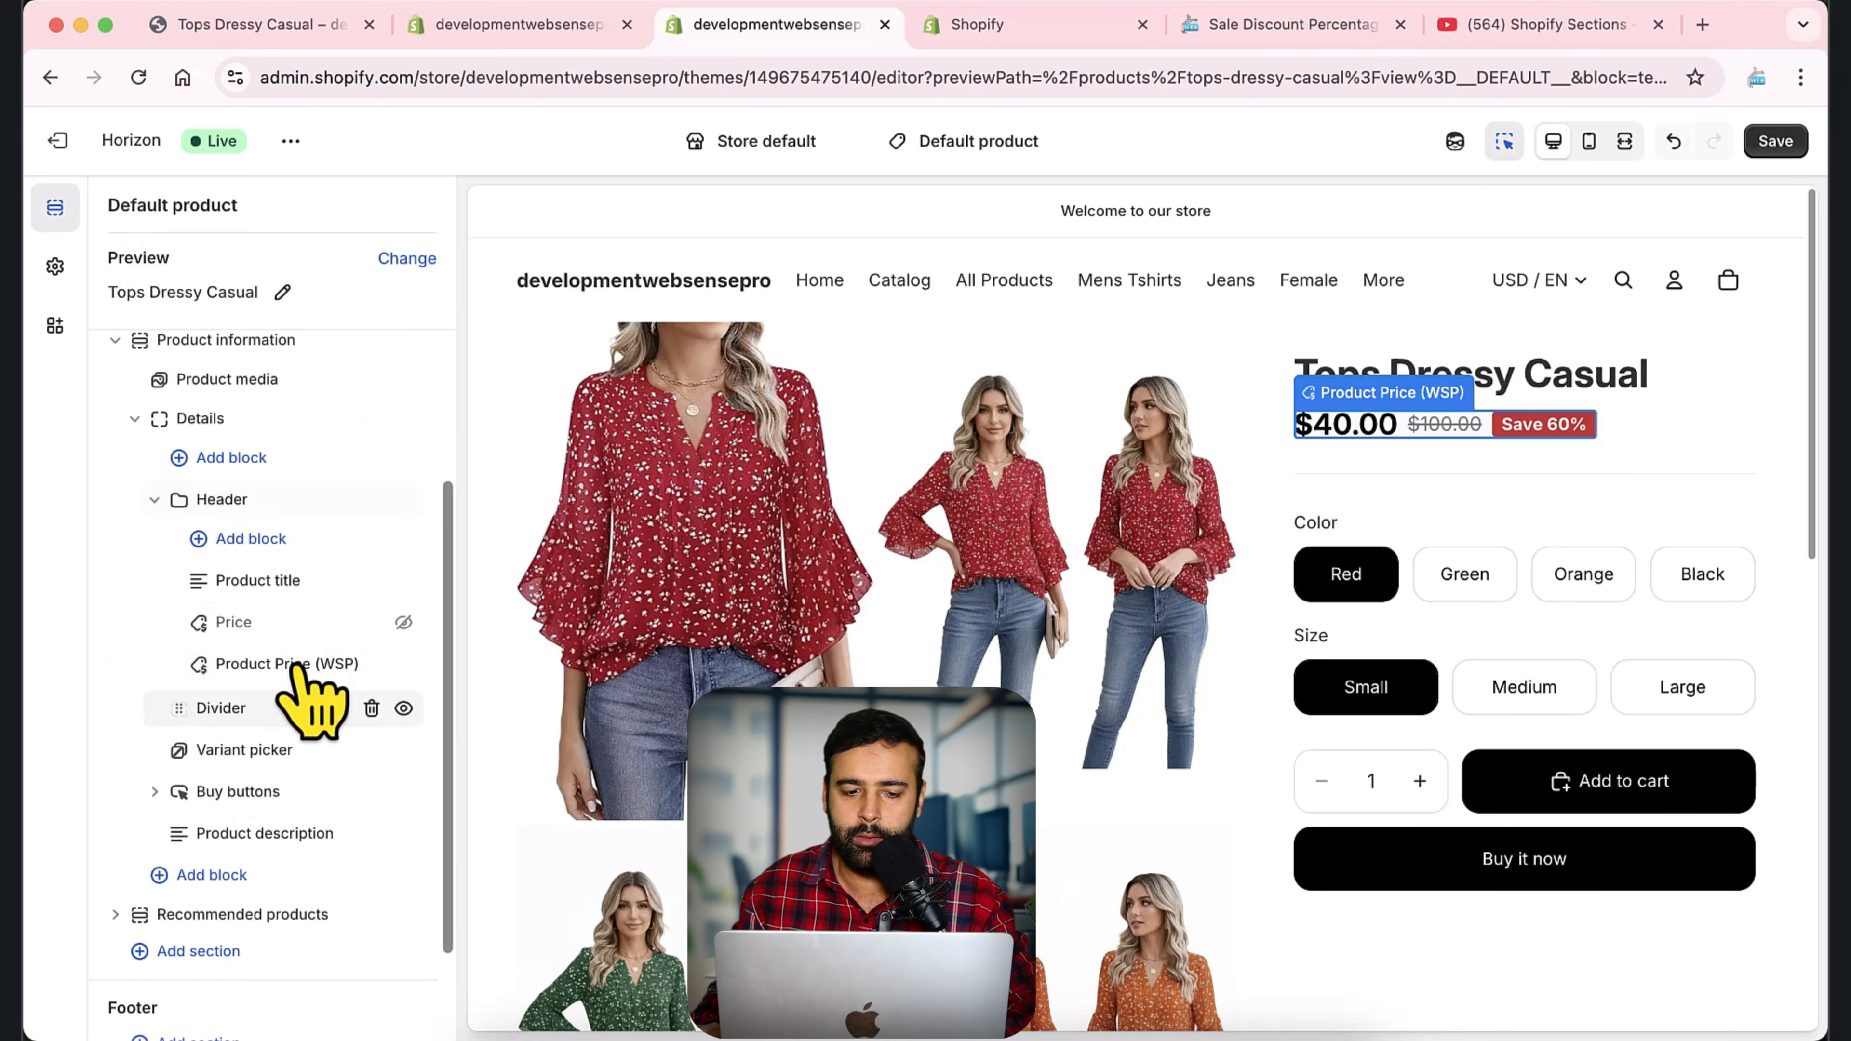
pyautogui.click(1776, 142)
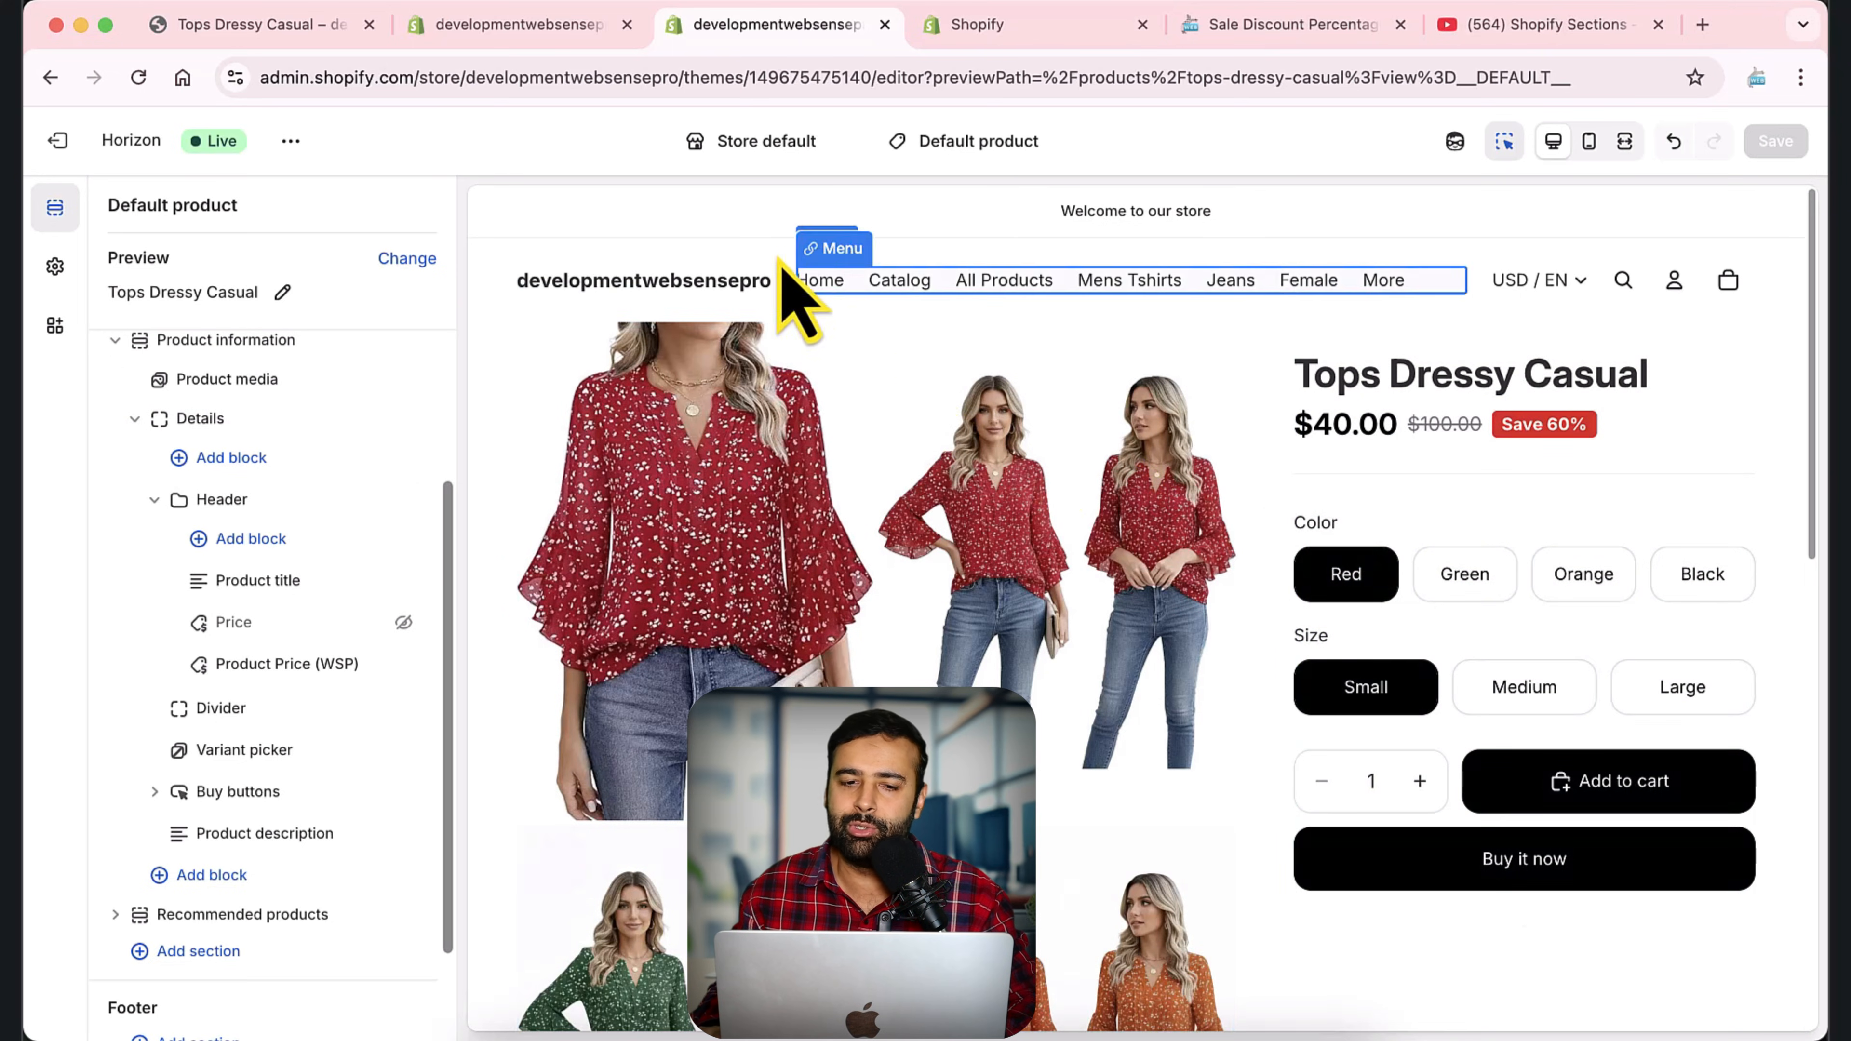
# Reload the Tops Dressy Casual storefront page and check the discount badge for the Large, Medium and Small sizes.
pyautogui.click(292, 28)
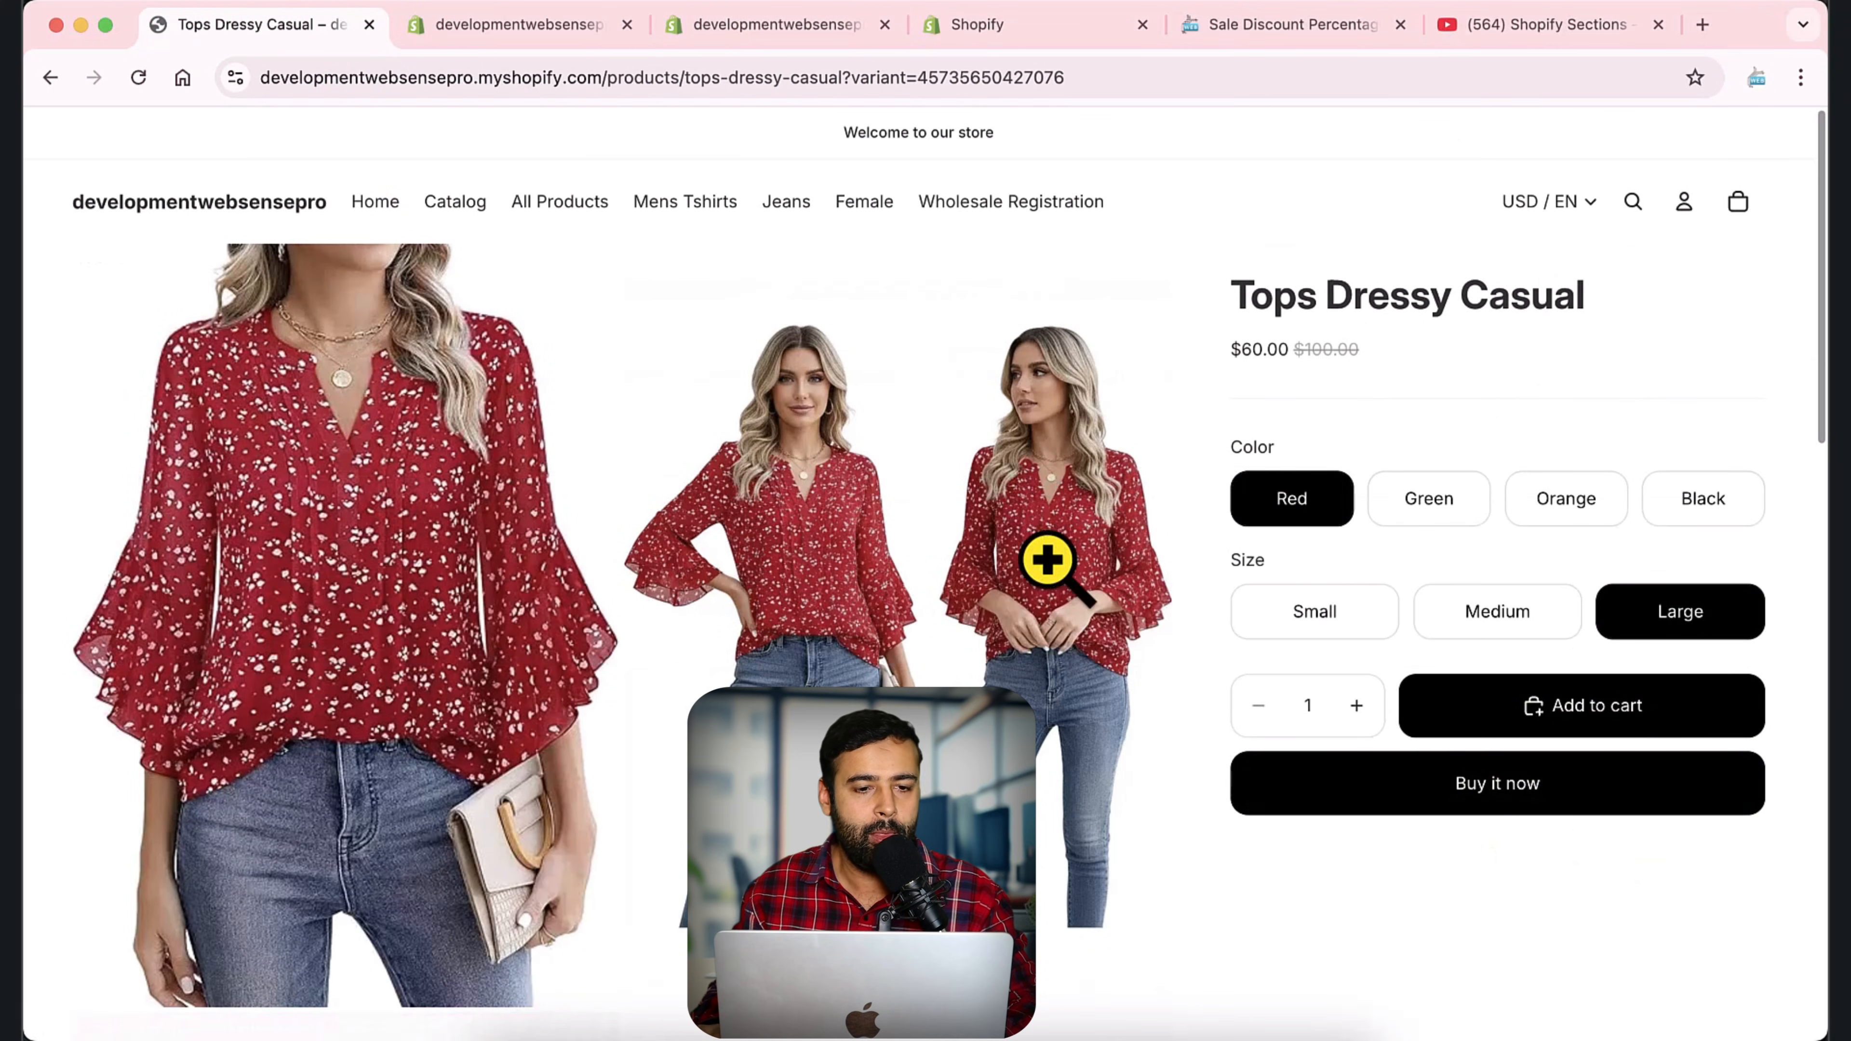
pyautogui.click(1425, 744)
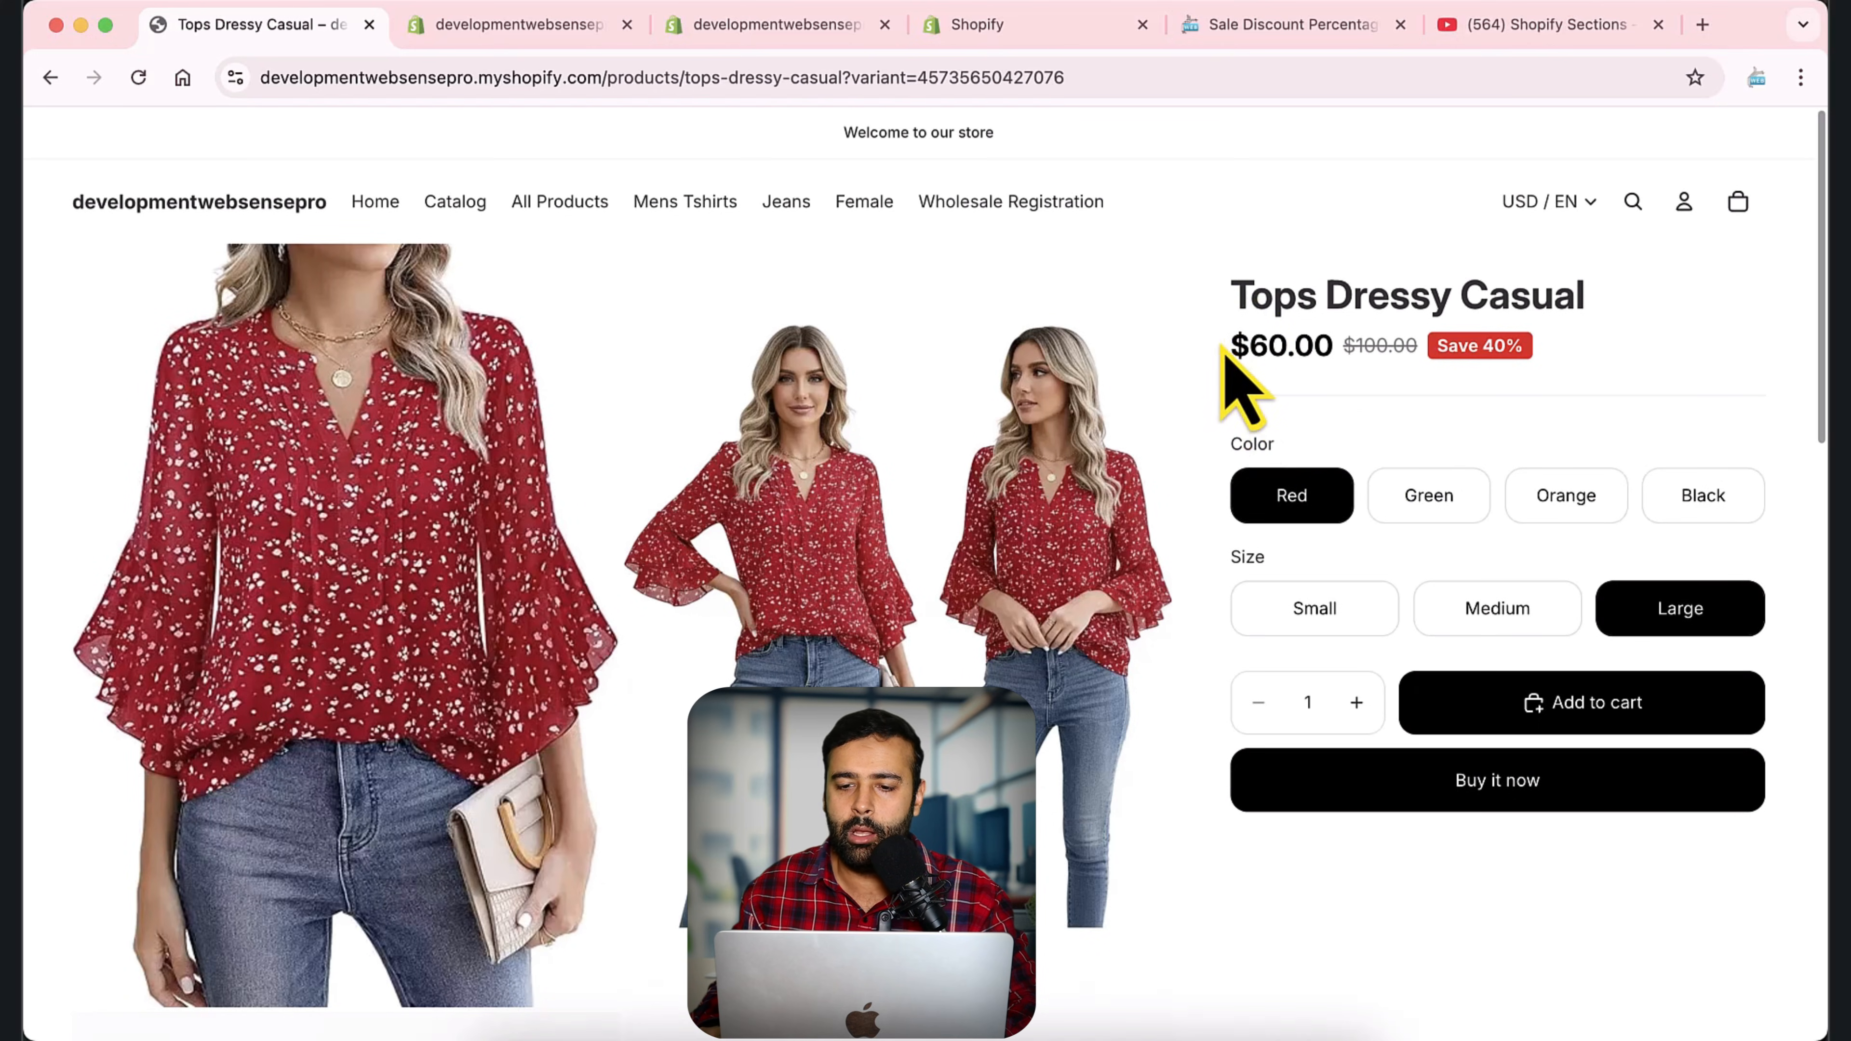
pyautogui.moveTo(1224, 348); pyautogui.dragTo(1516, 348)
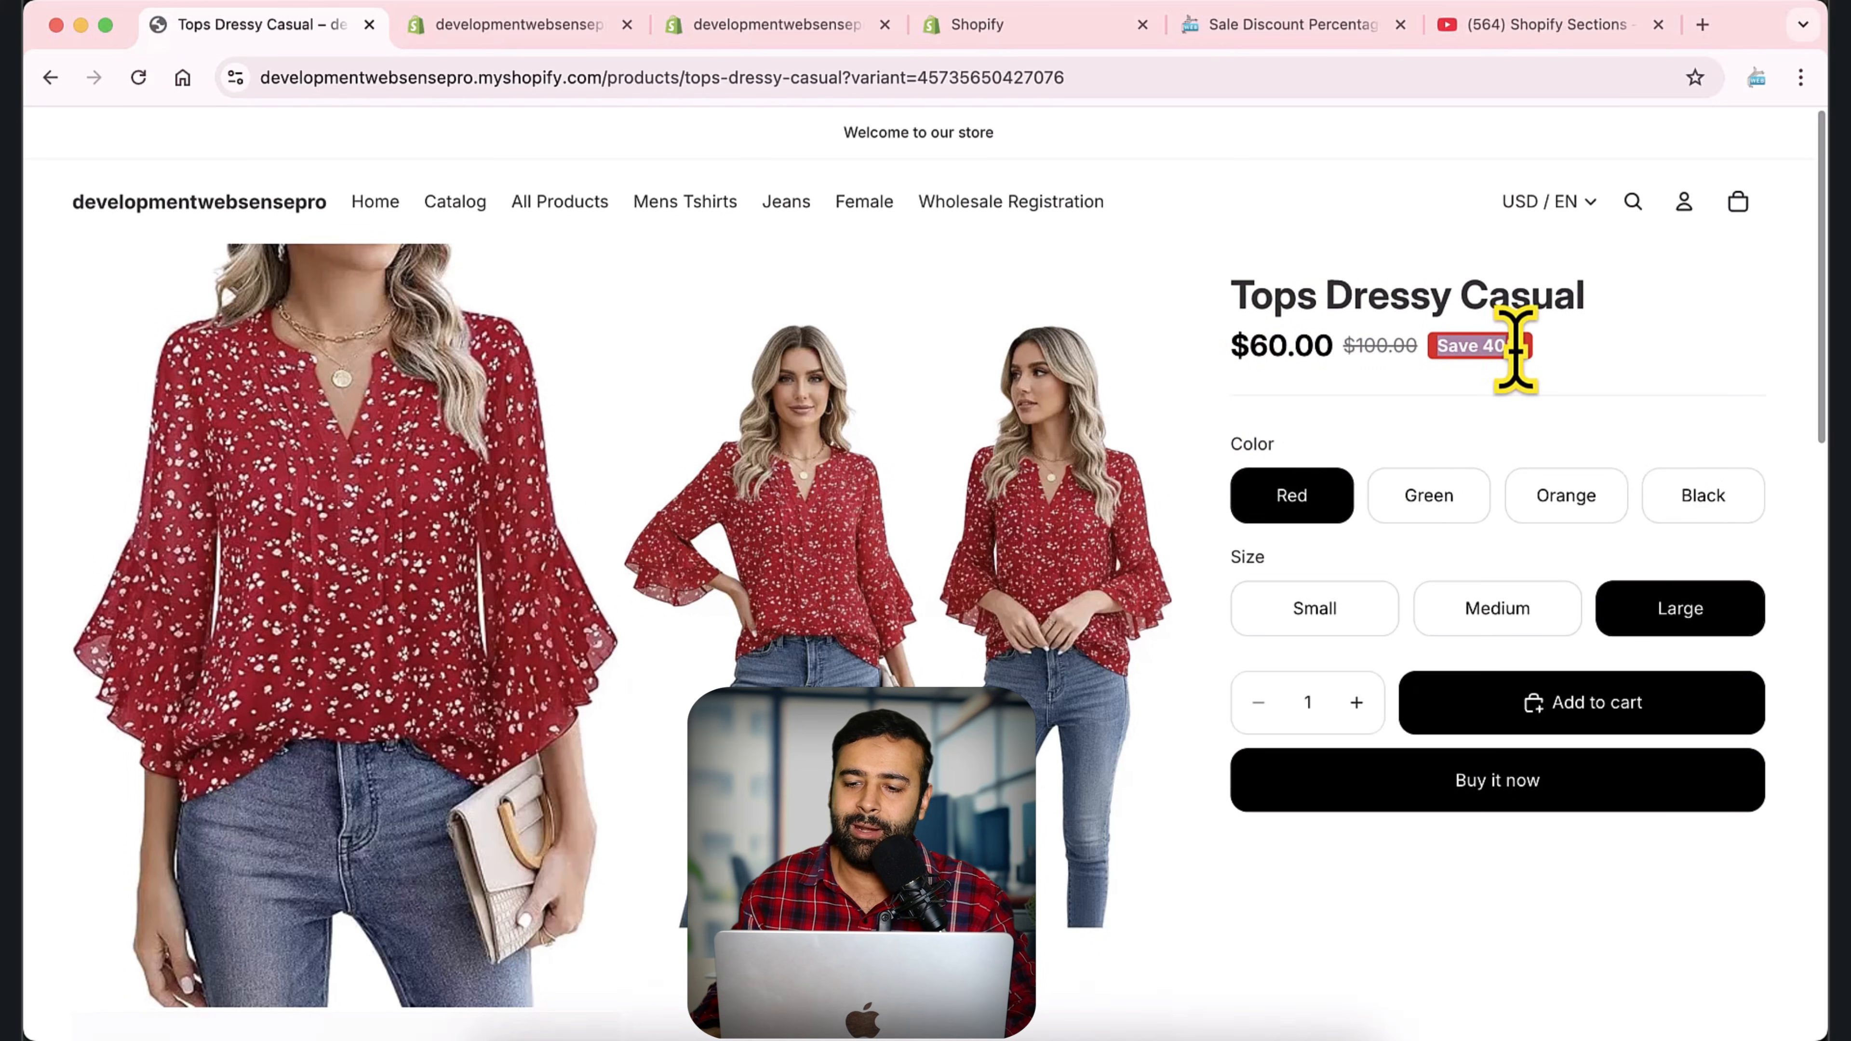
pyautogui.click(1607, 350)
pyautogui.click(1549, 609)
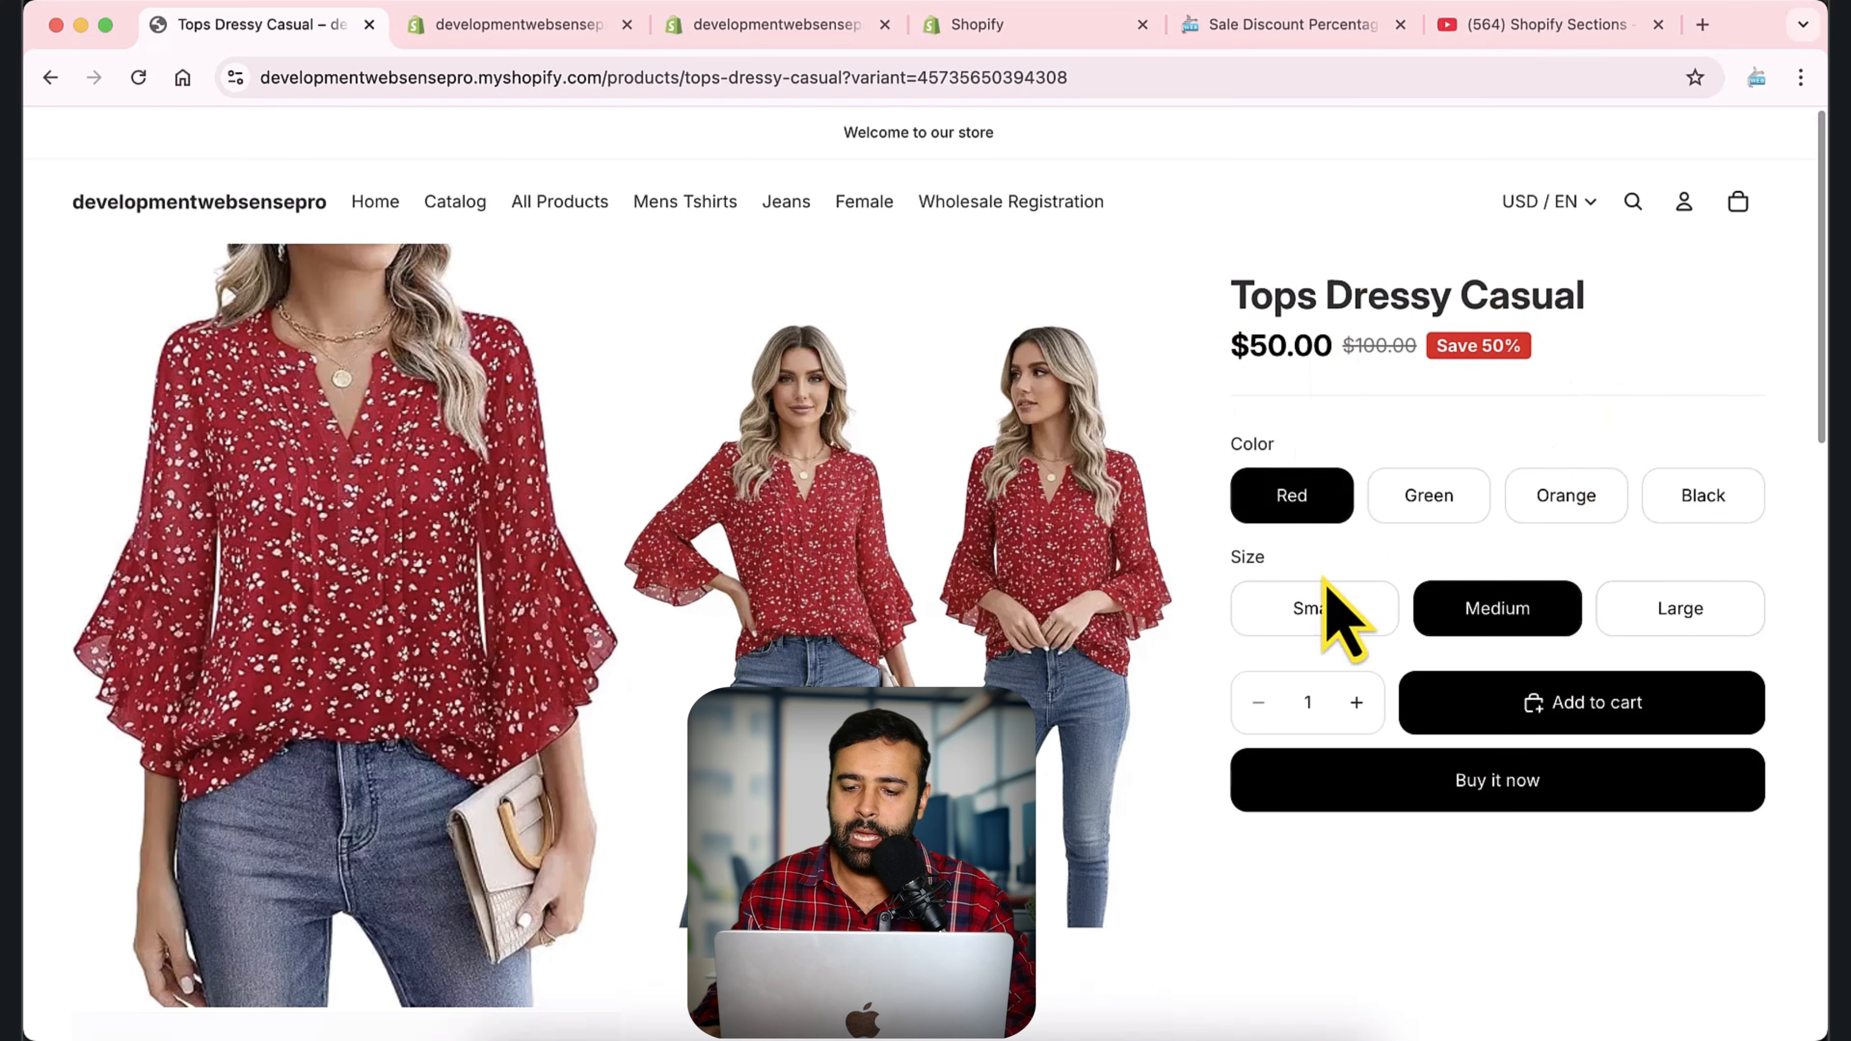
pyautogui.click(1321, 607)
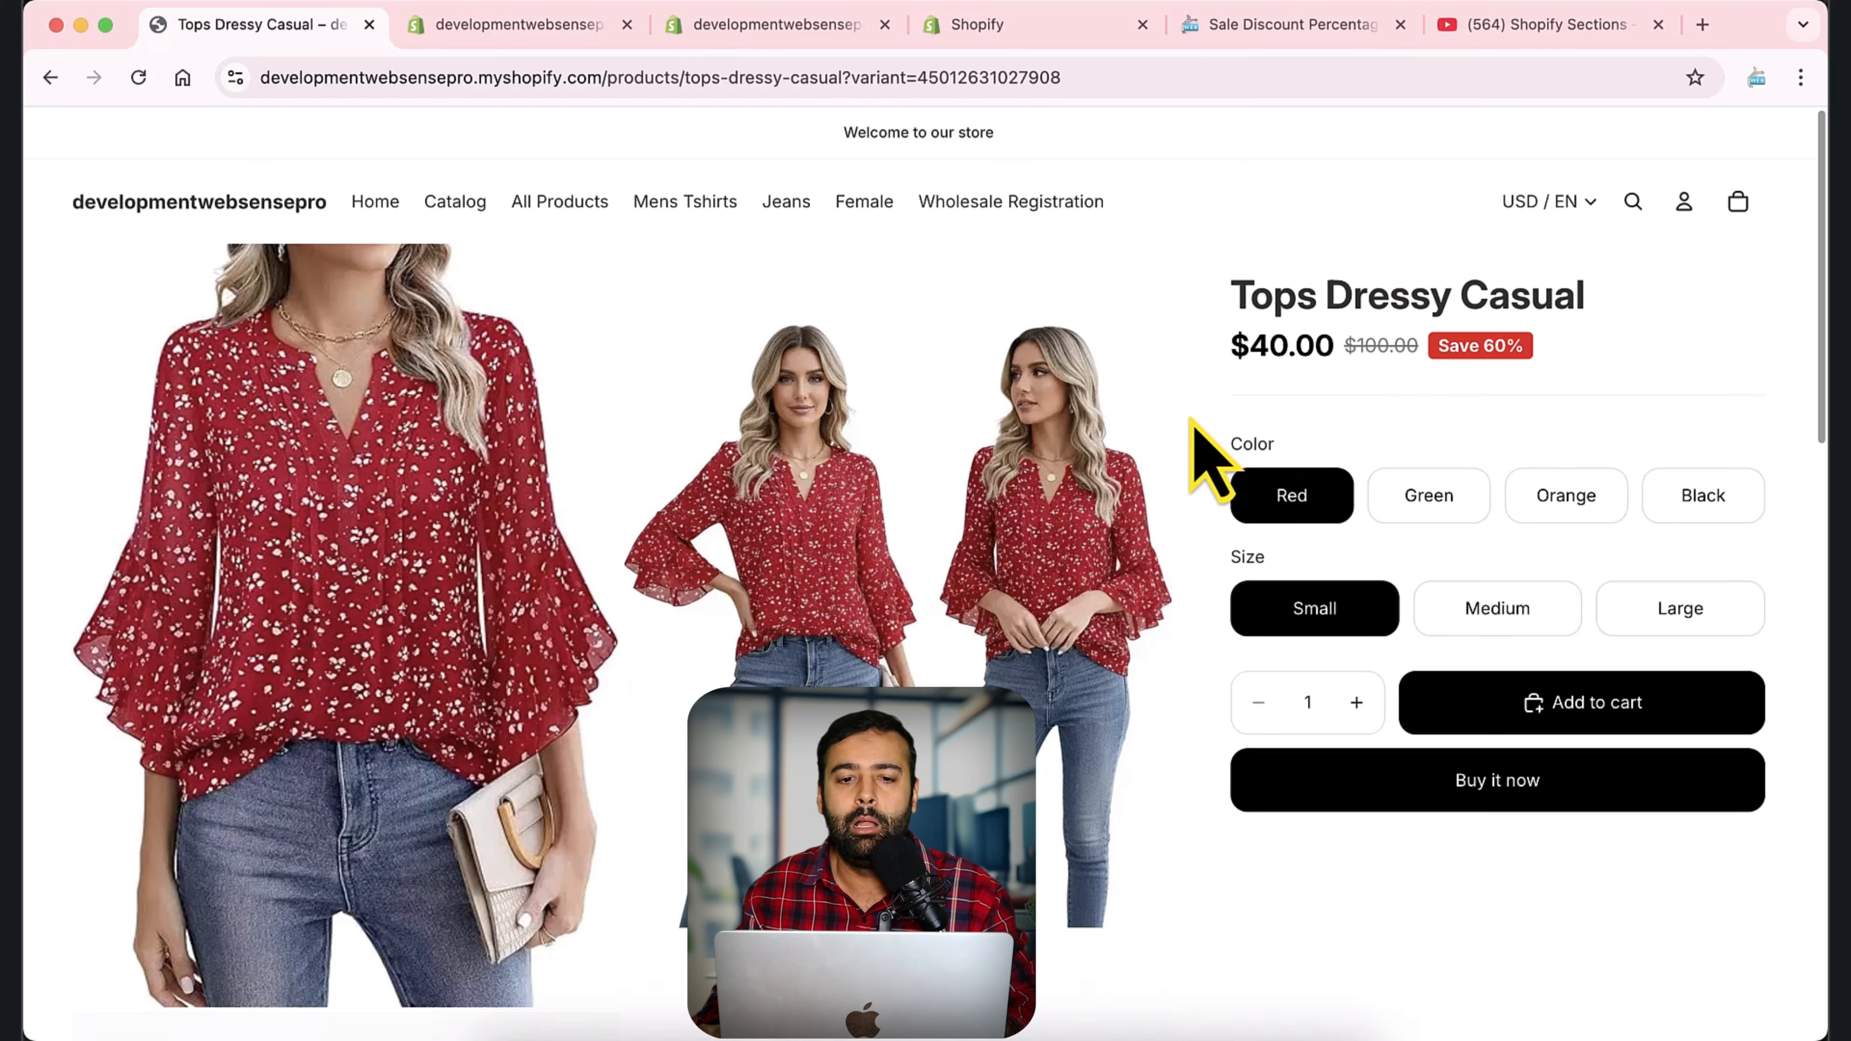
# Open the product list in the Shopify admin and search it for the product title "Tops Dressy Casual" copied from the storefront.
pyautogui.click(543, 26)
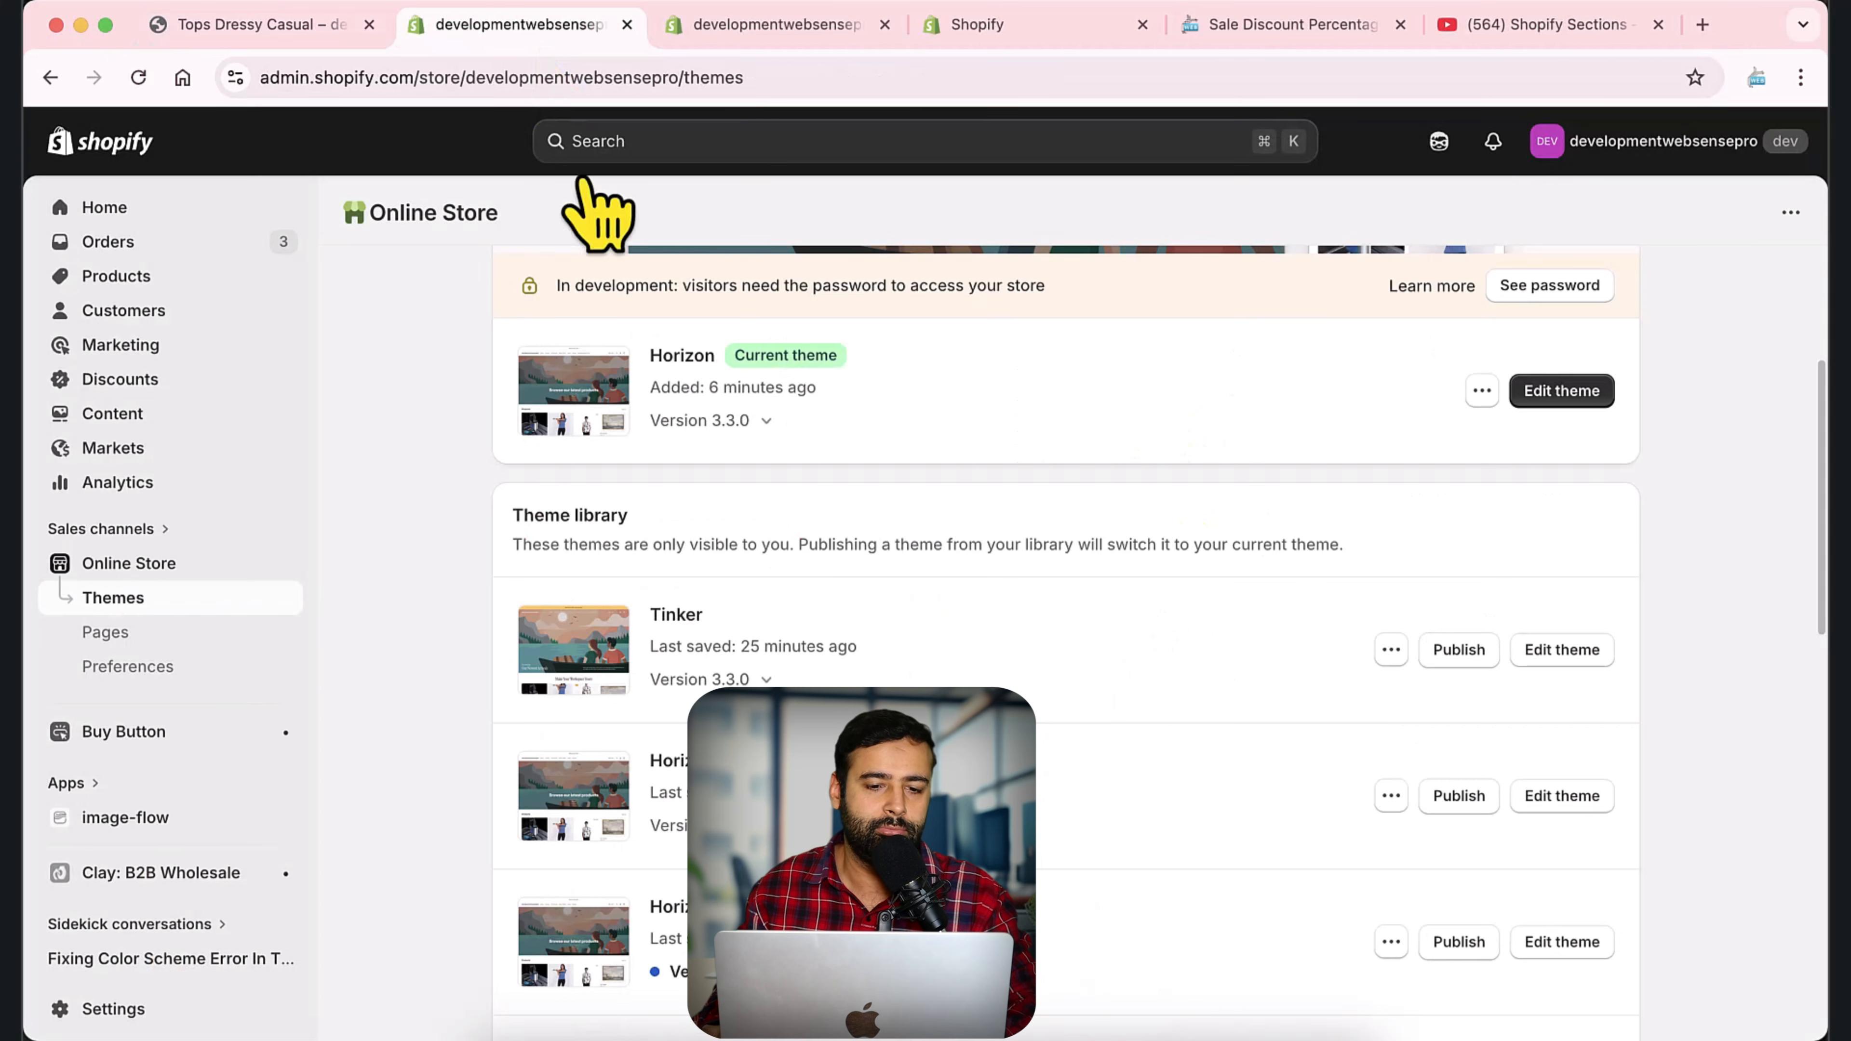
pyautogui.click(125, 277)
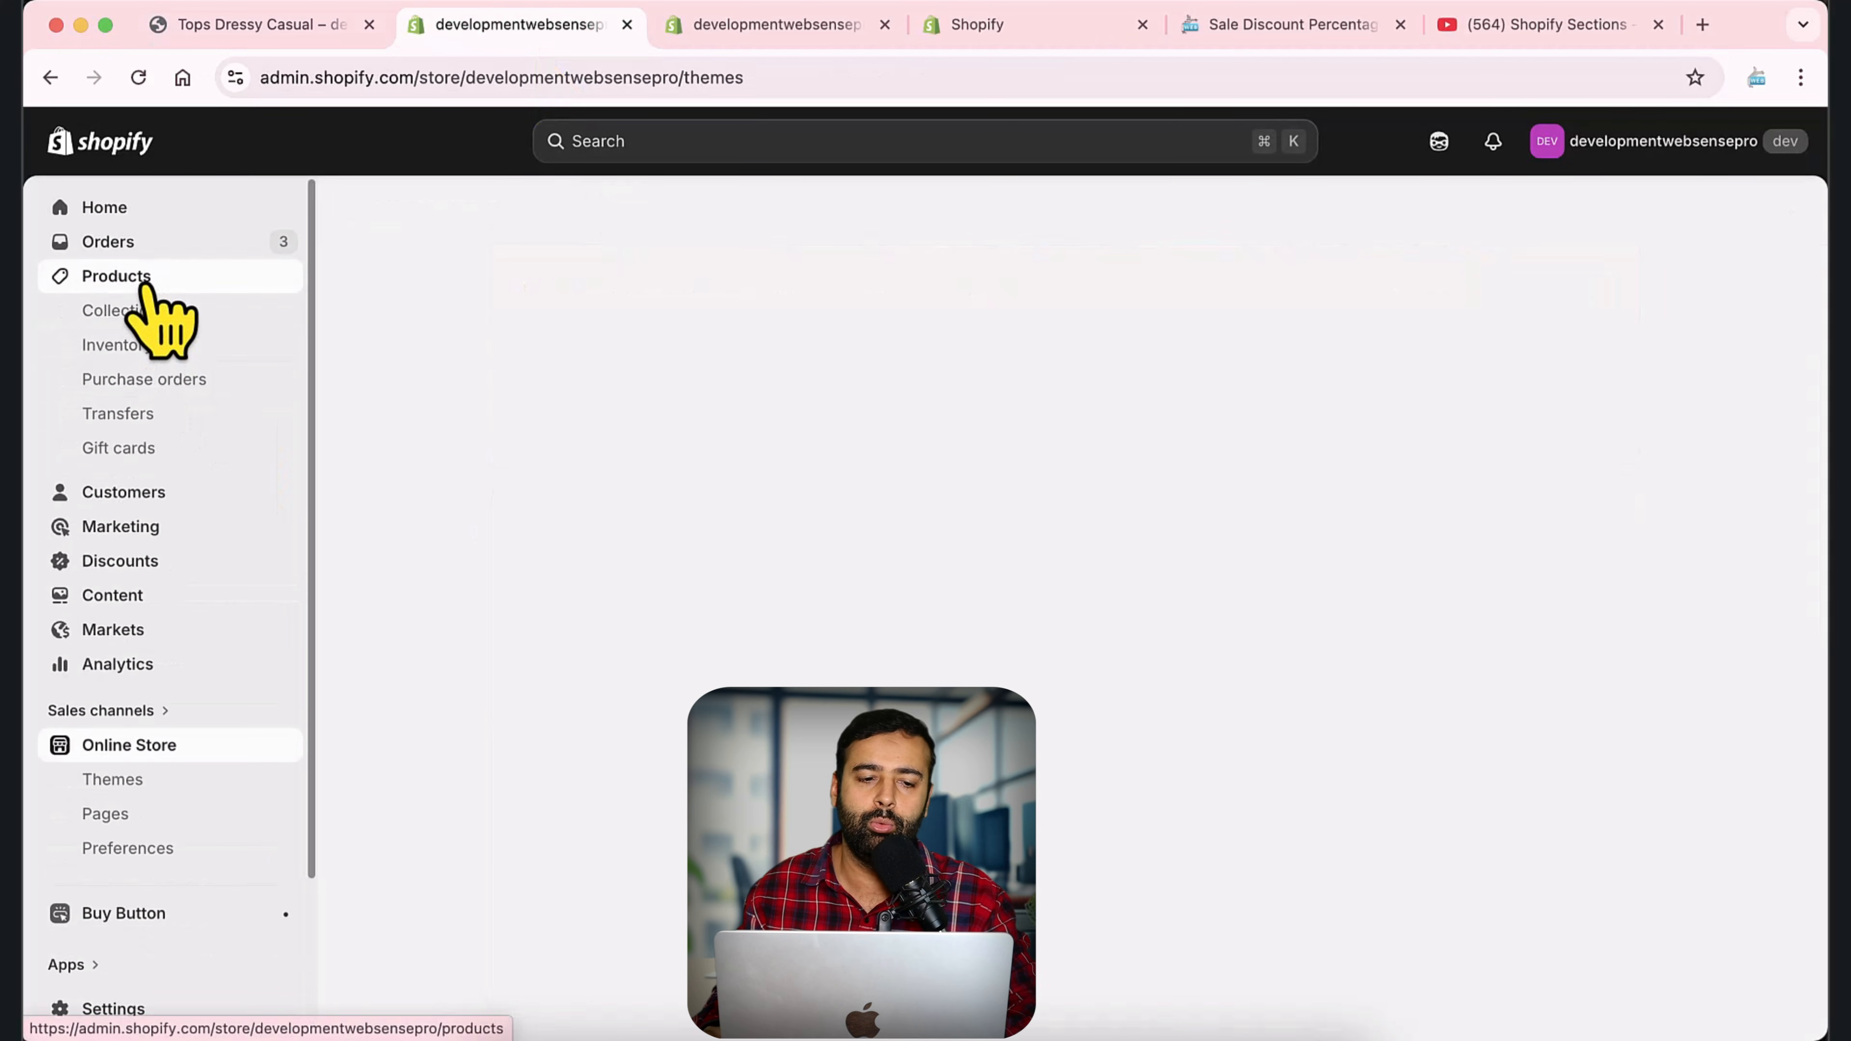
pyautogui.click(306, 27)
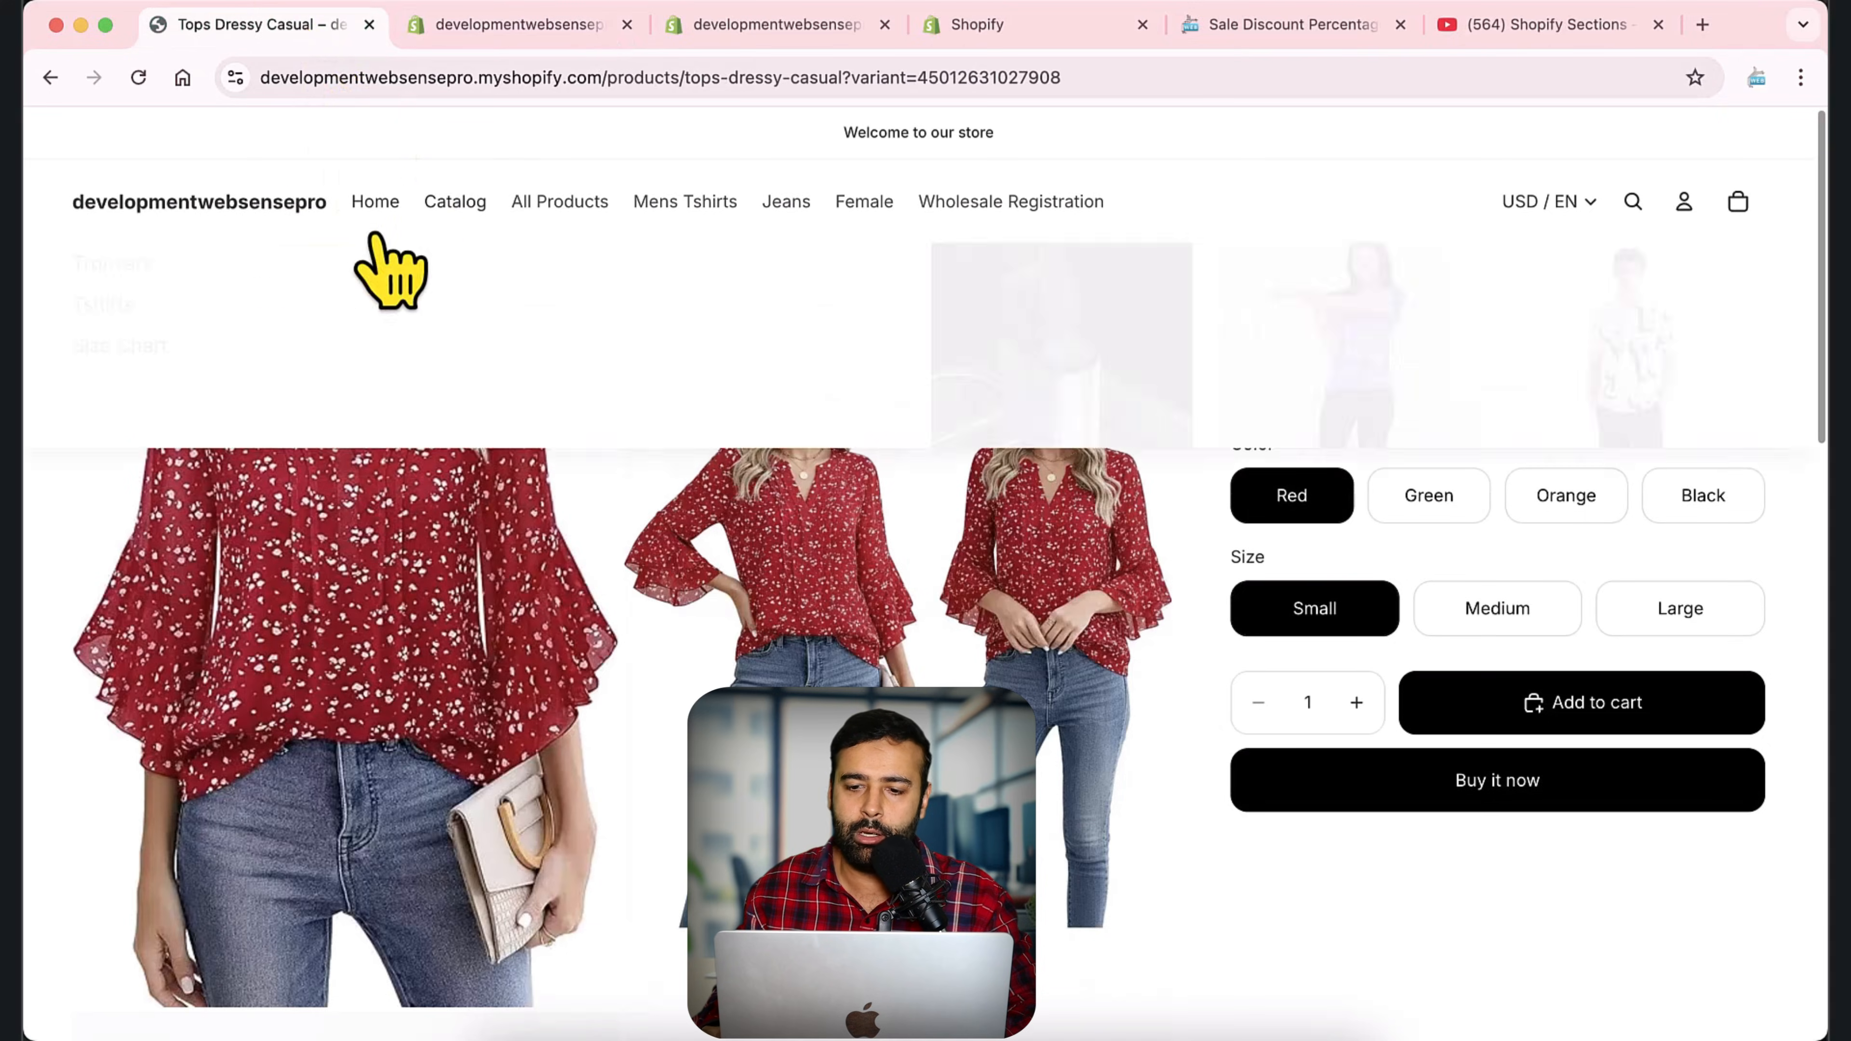
pyautogui.moveTo(1233, 301); pyautogui.dragTo(1704, 344)
pyautogui.press('super+c')
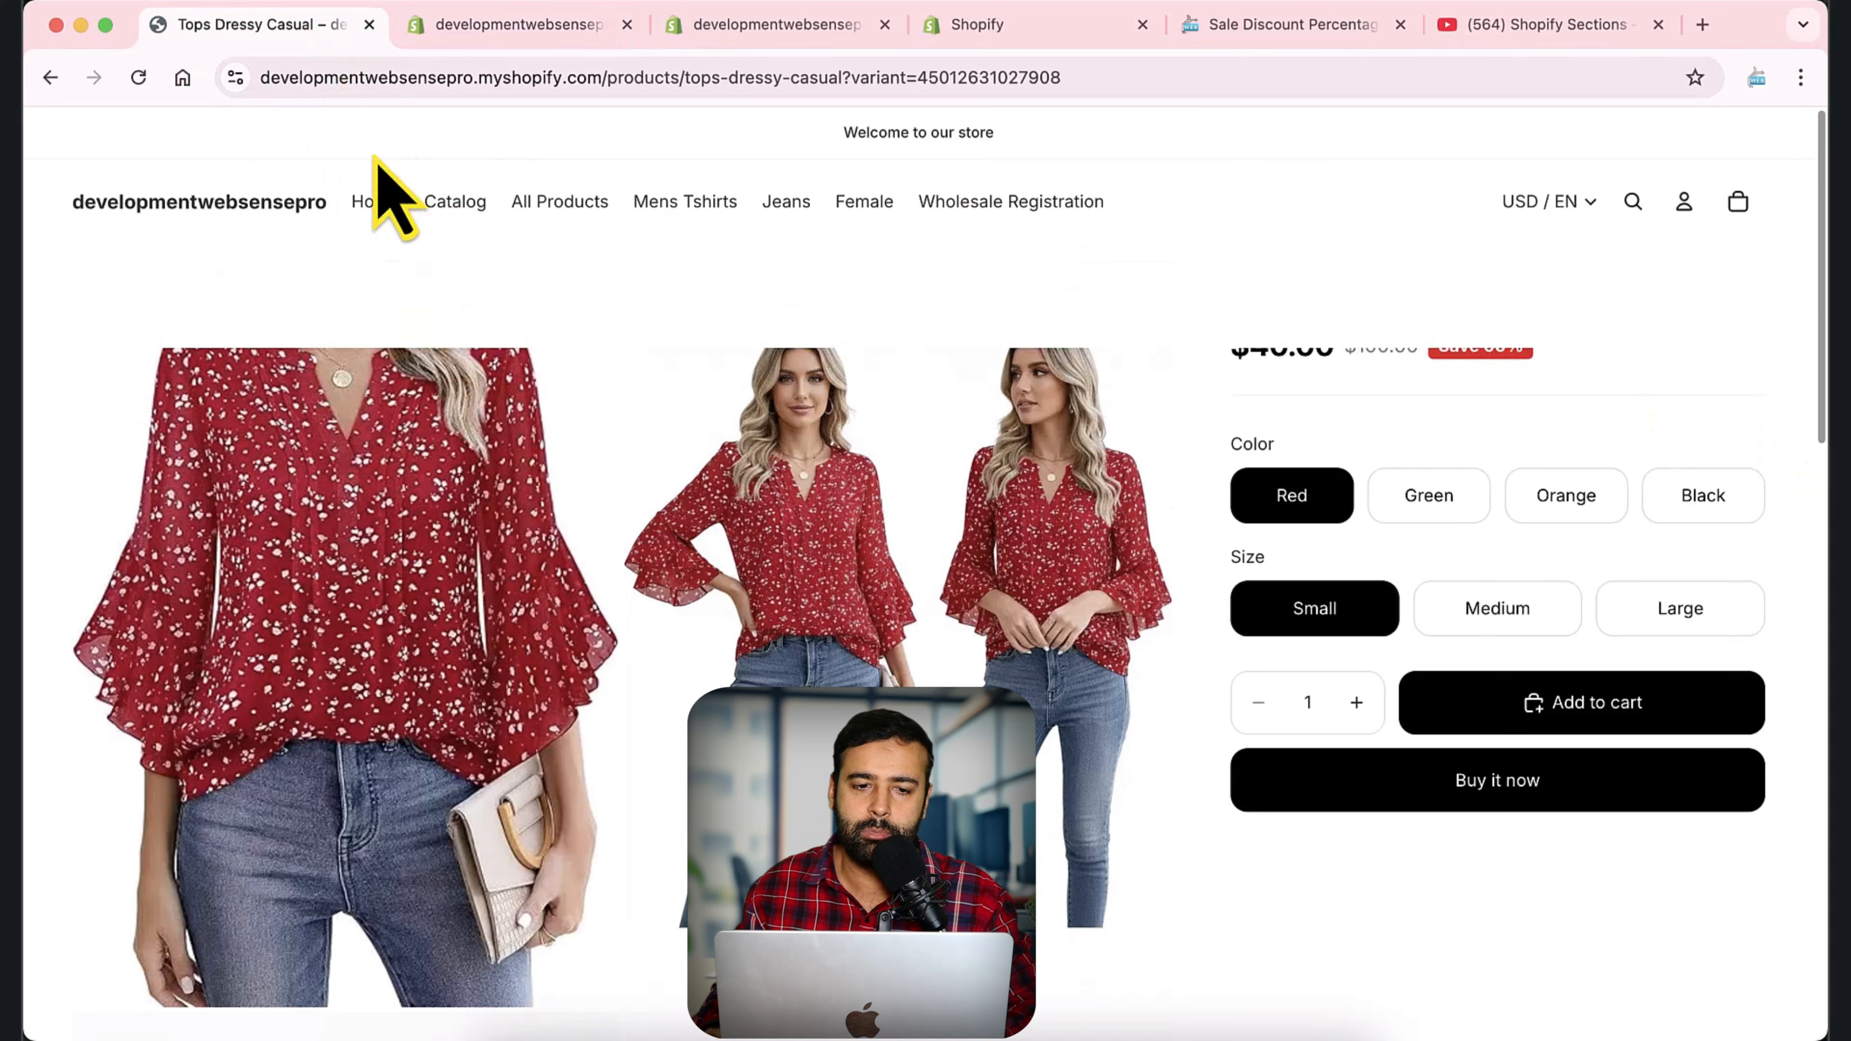
pyautogui.click(464, 29)
pyautogui.click(1709, 377)
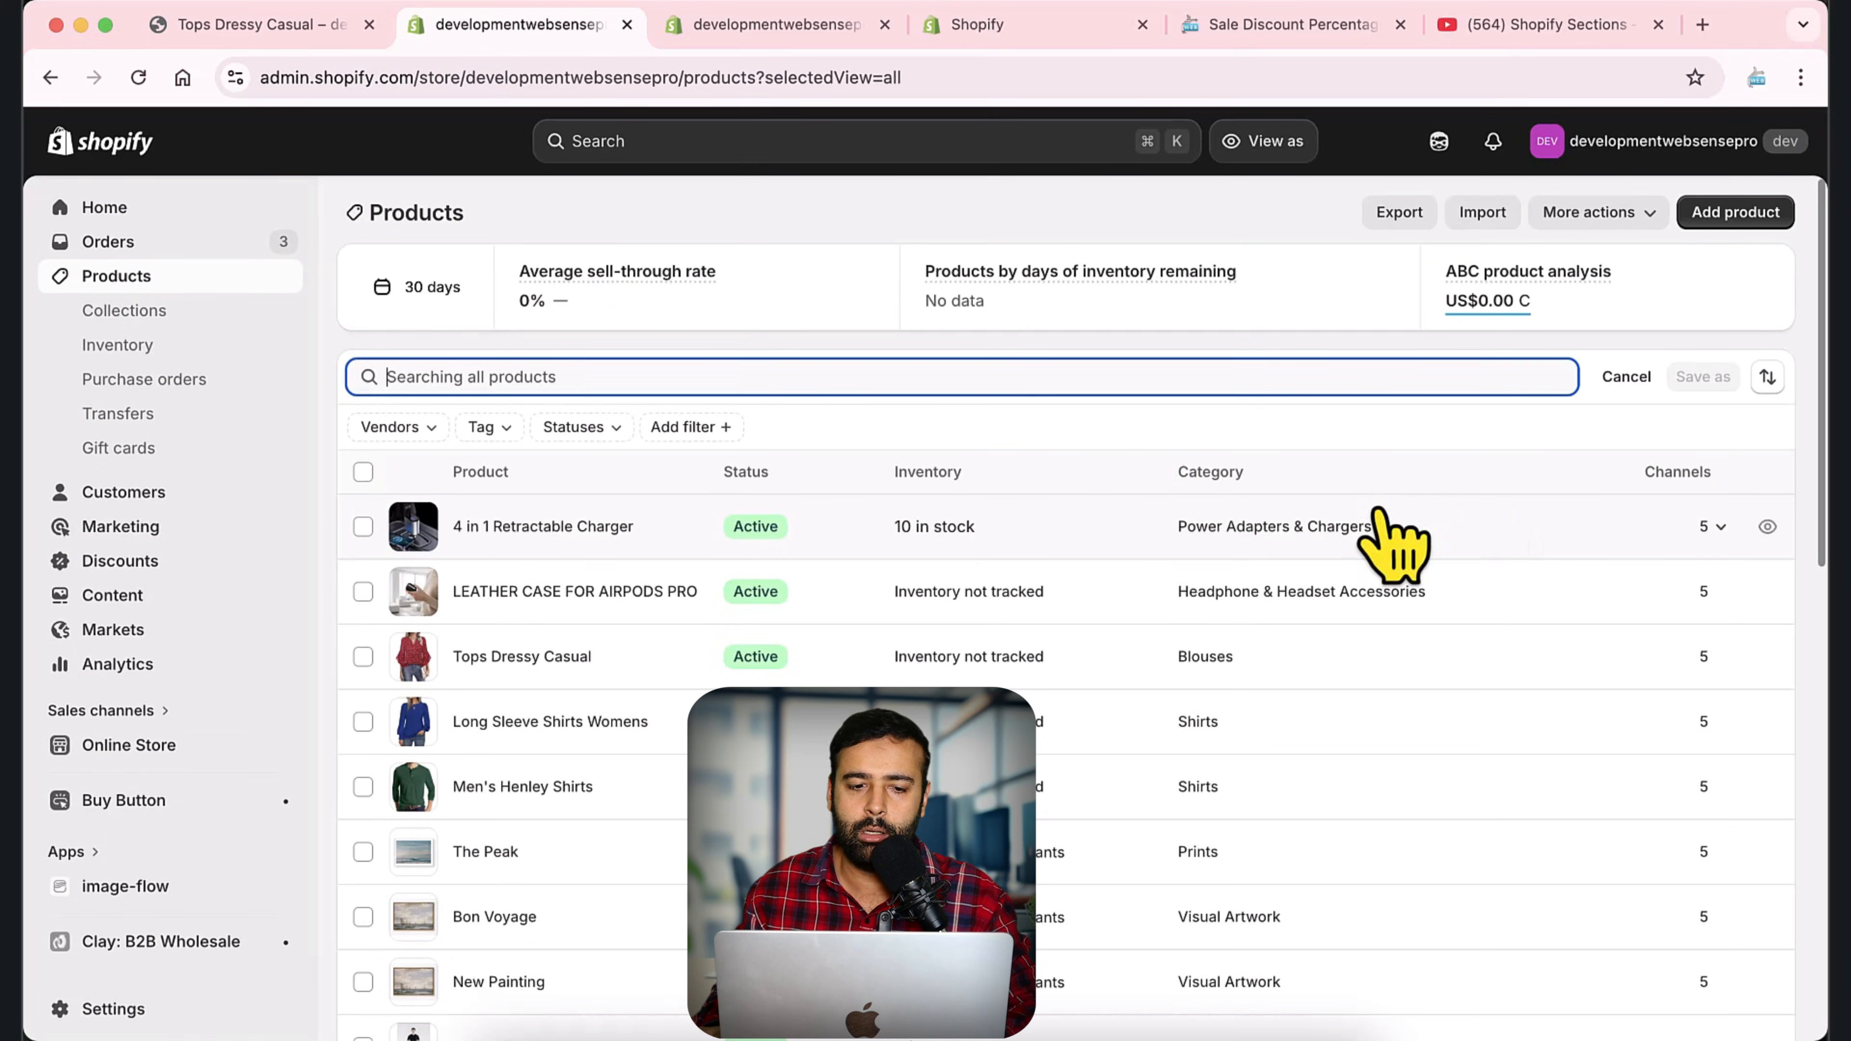
pyautogui.press('super+v')
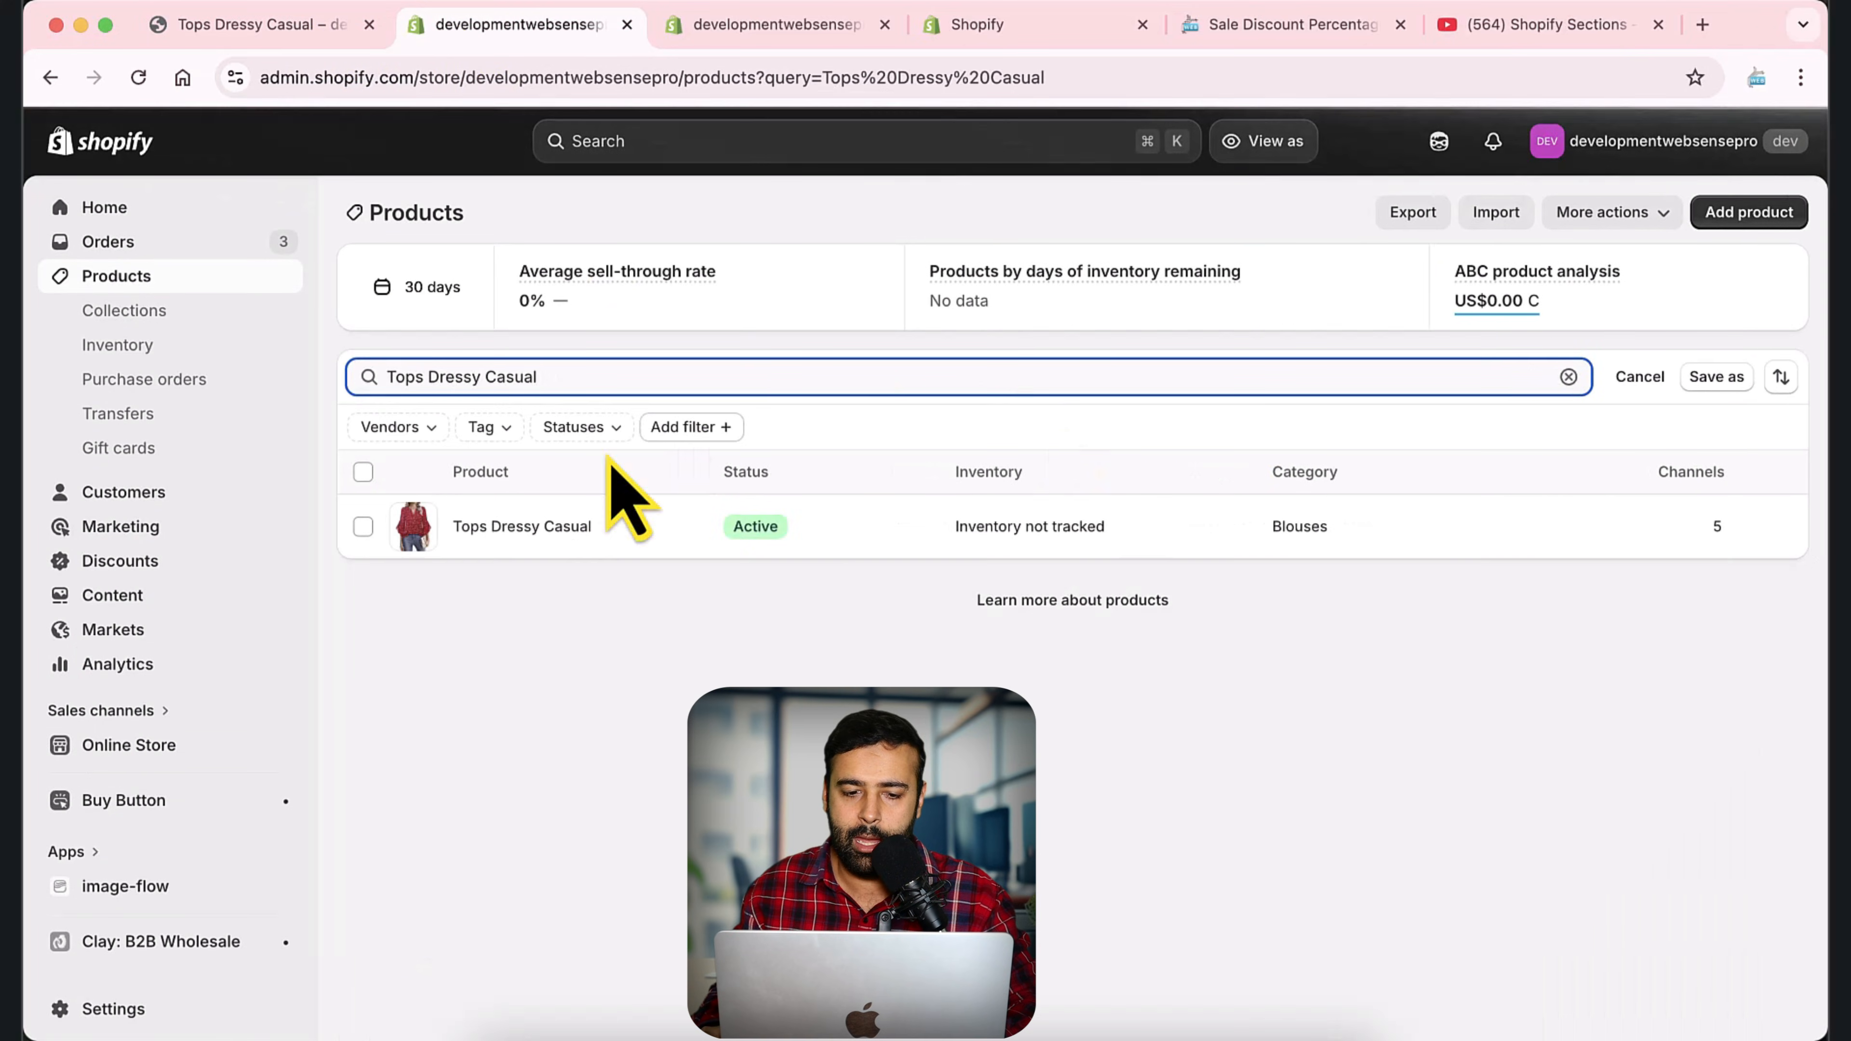
# Open the Tops Dressy Casual product and go to the Small size of its Red variants.
pyautogui.click(575, 528)
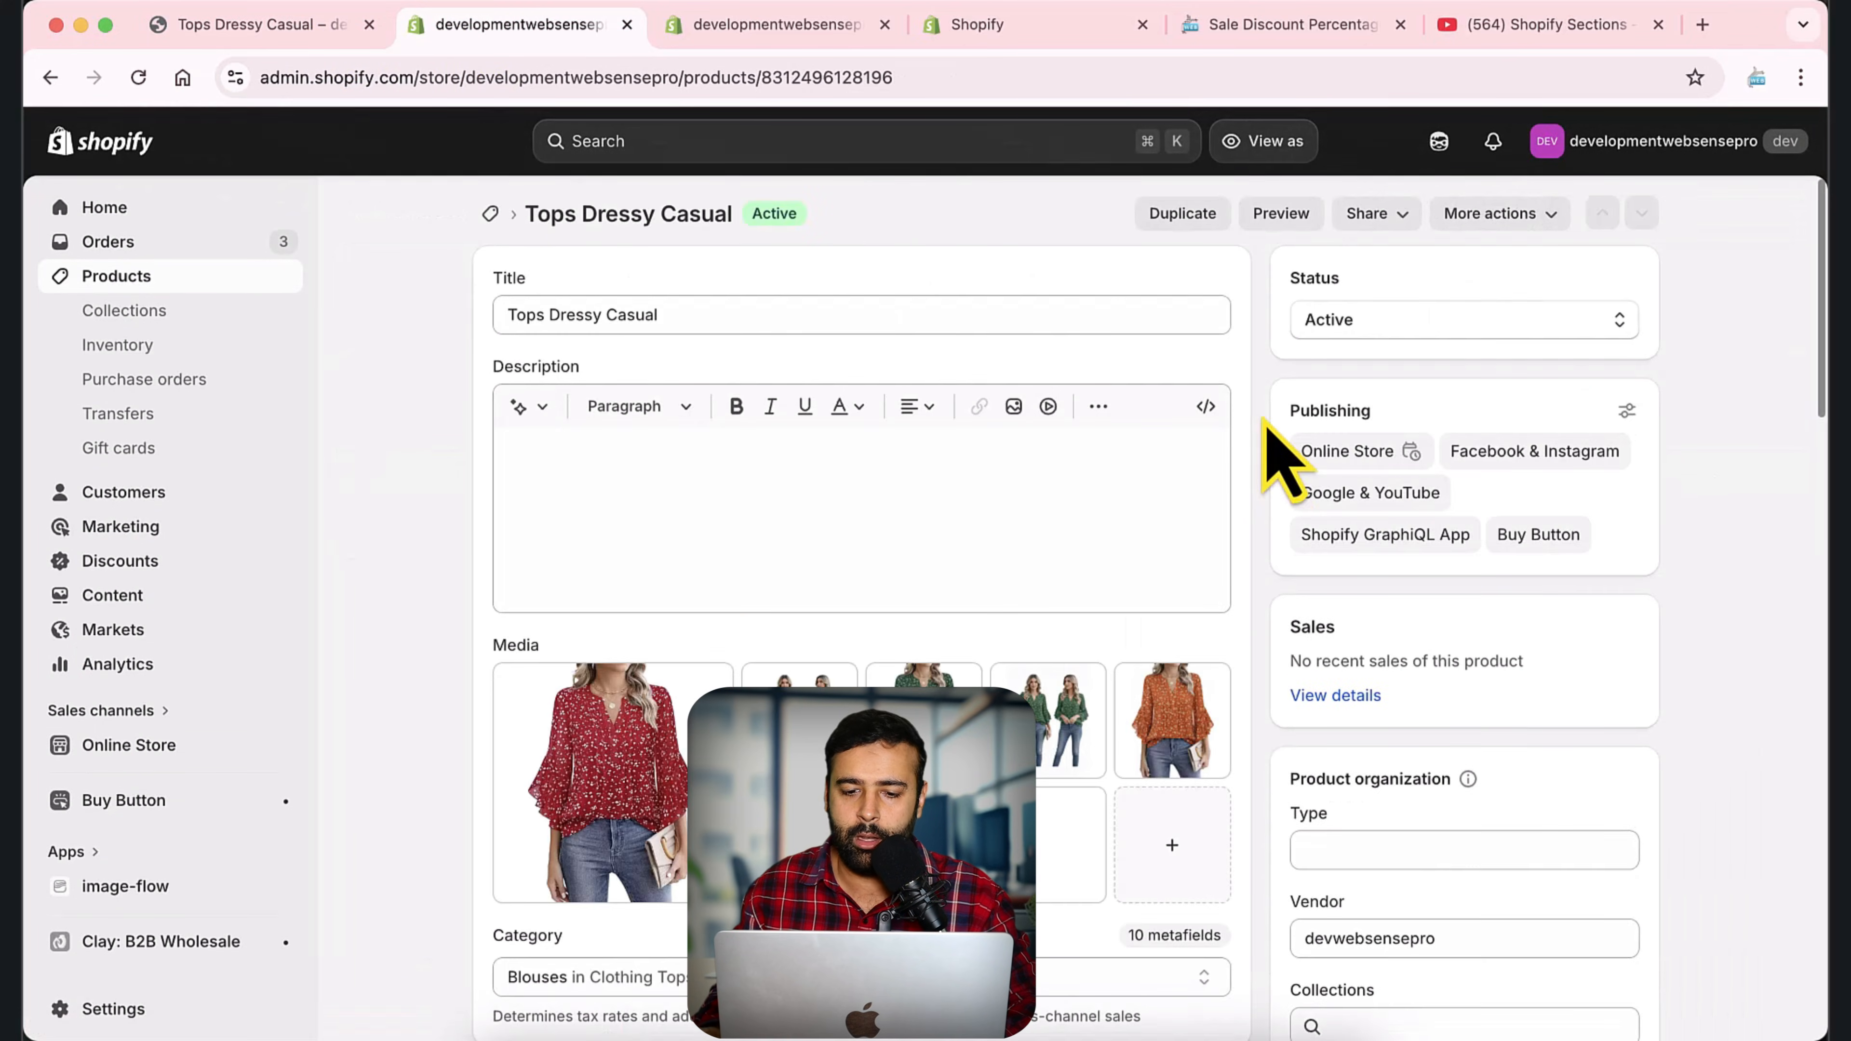
pyautogui.scroll(-10, 1280, 452)
pyautogui.scroll(-3, 1280, 453)
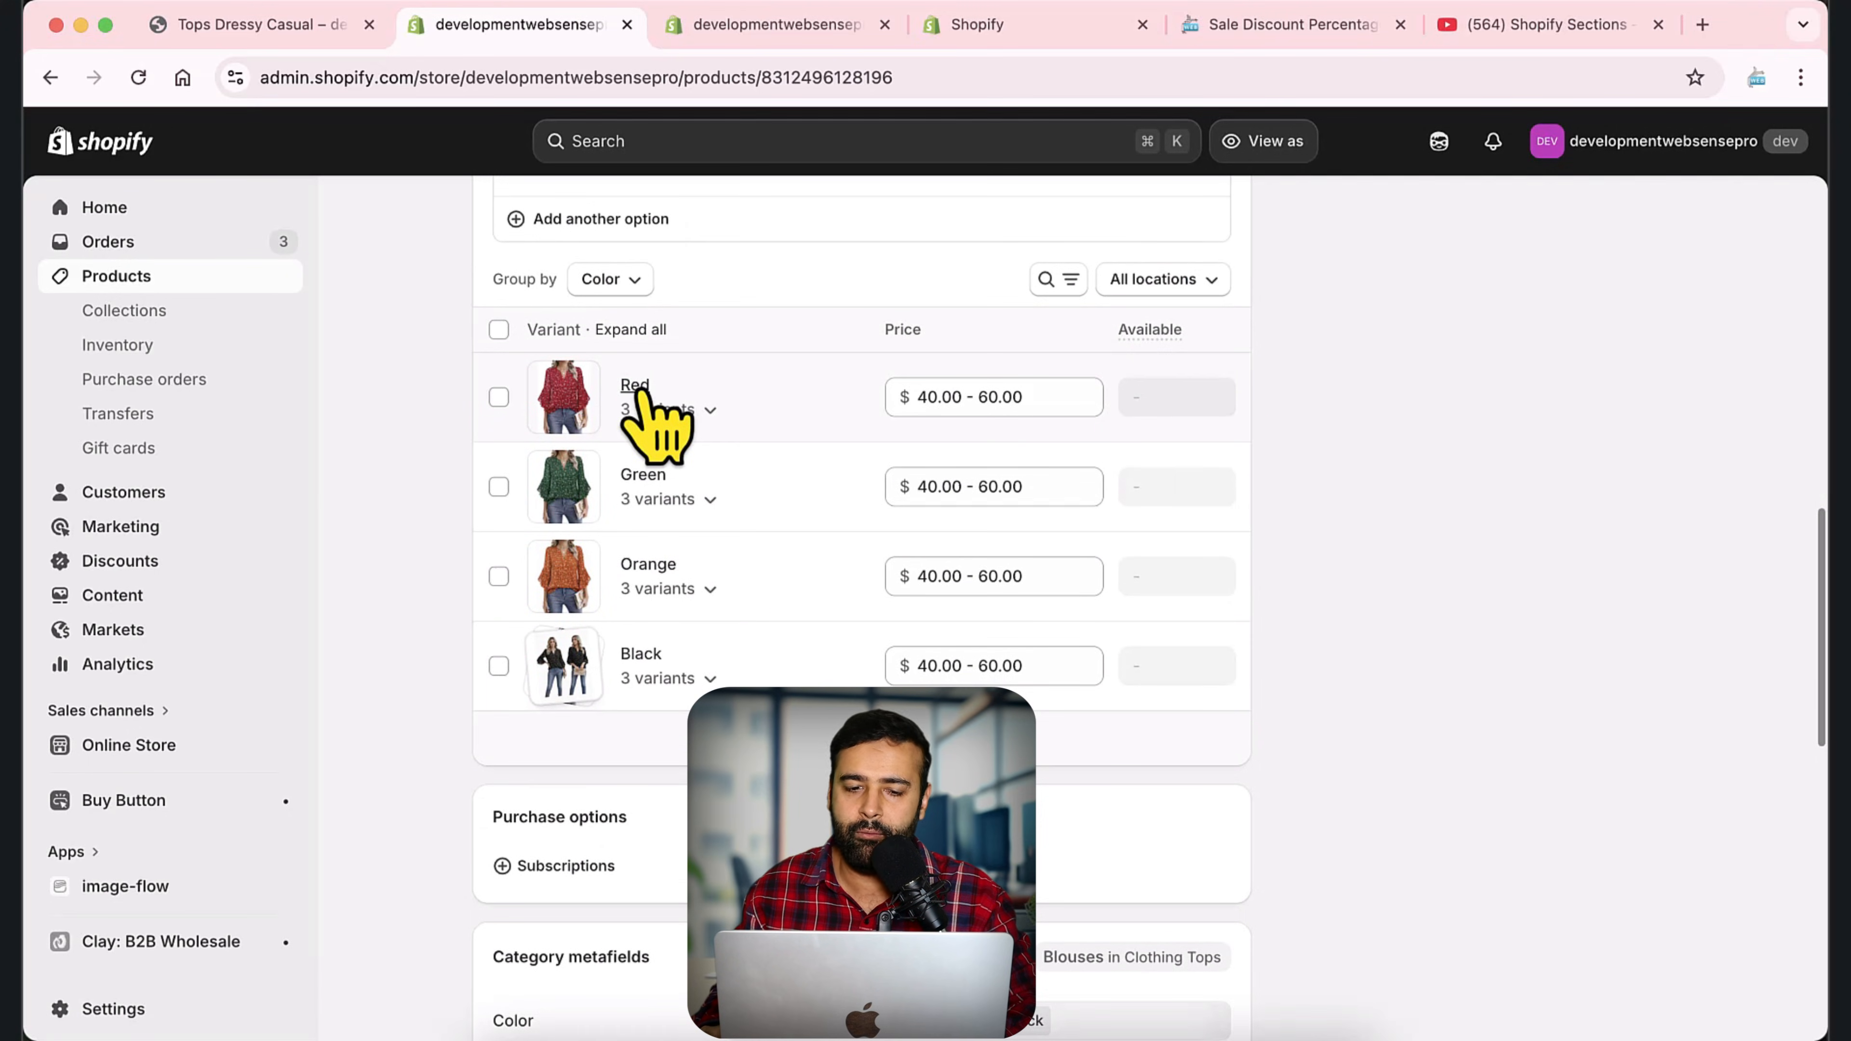
pyautogui.click(645, 403)
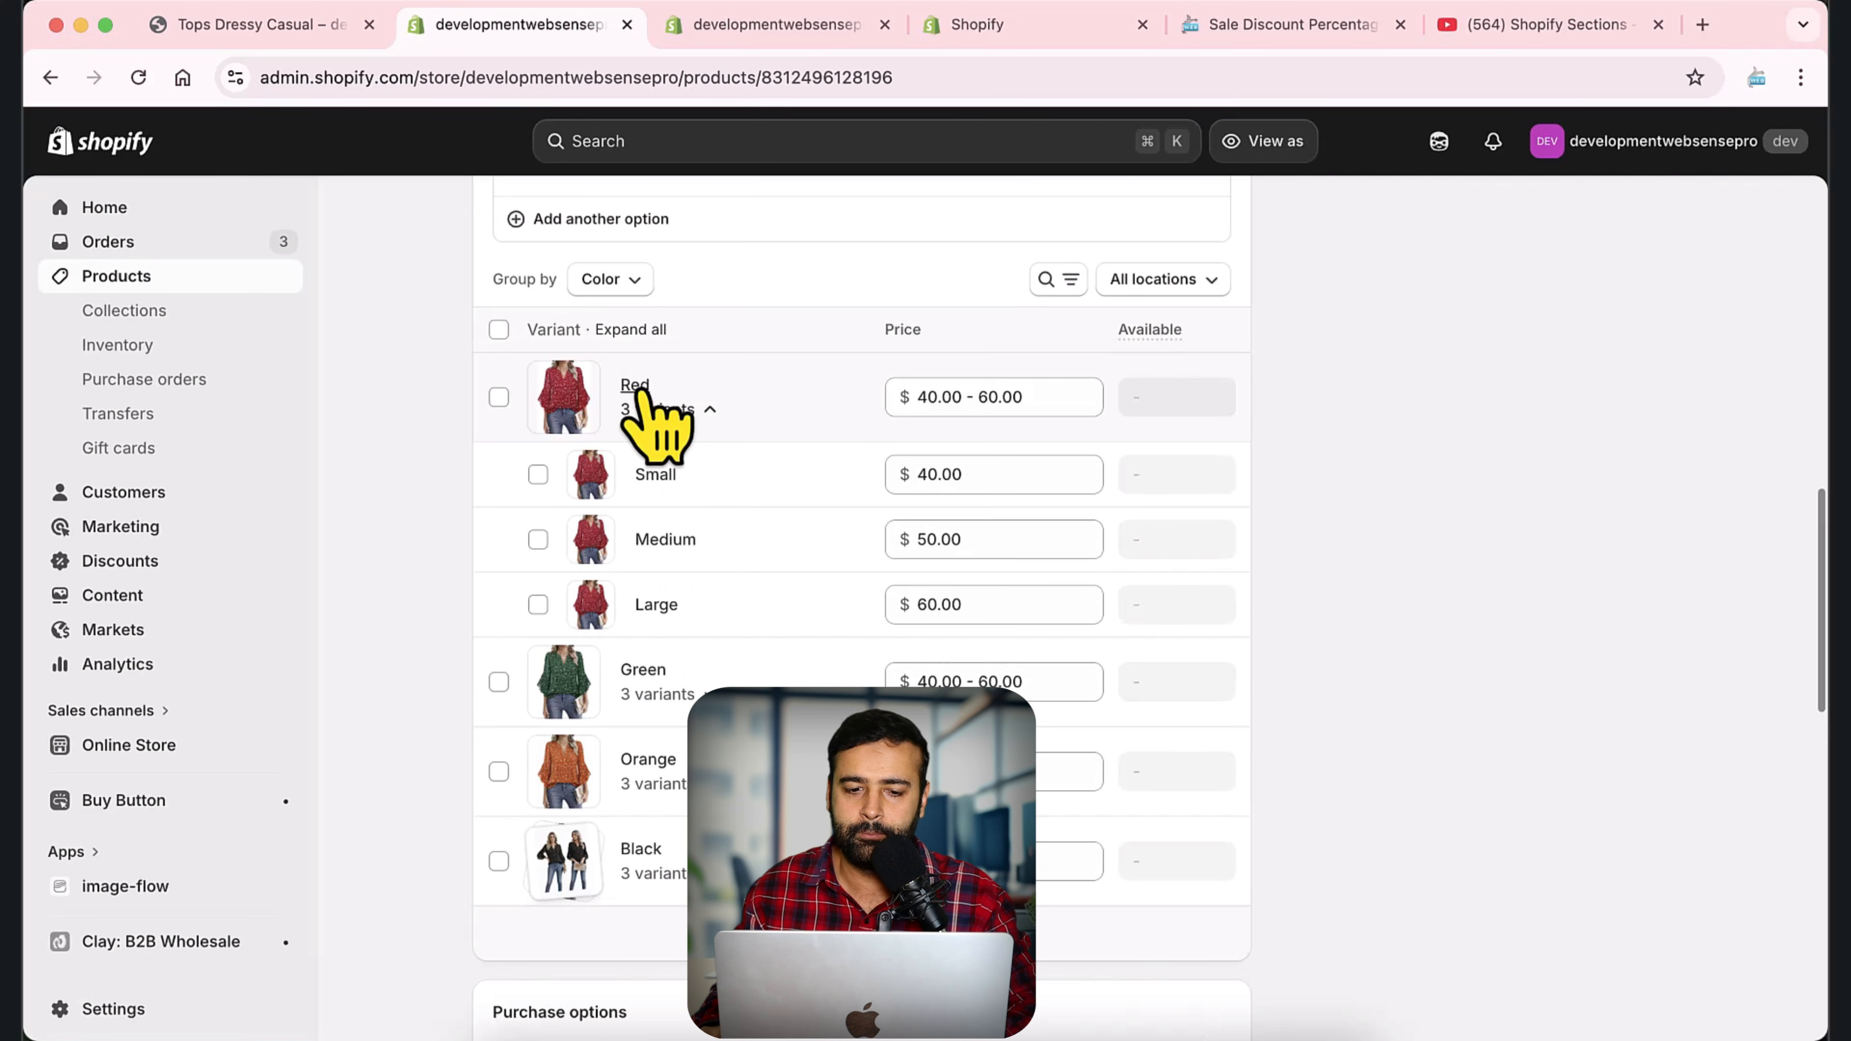
pyautogui.click(658, 480)
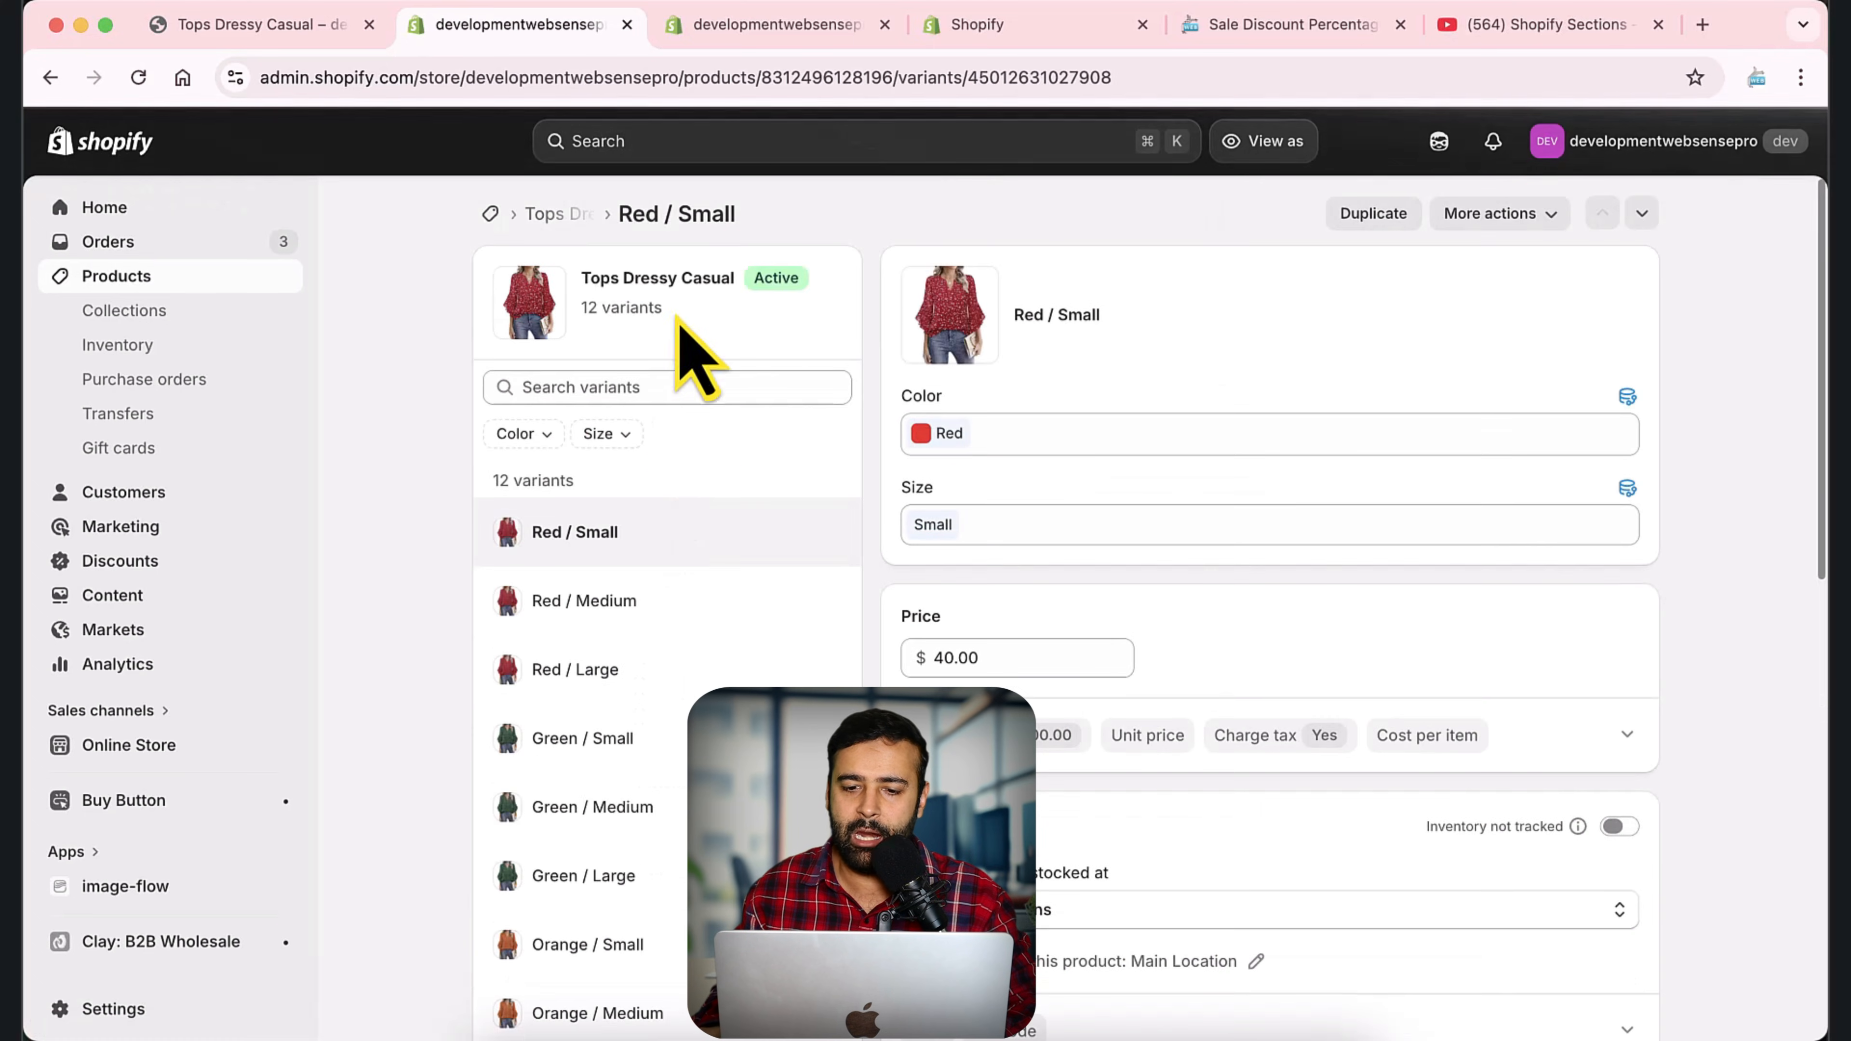
# Look through the Red / Small variant page and expand its additional display prices to examine the compare-at price.
pyautogui.scroll(-5, 802, 554)
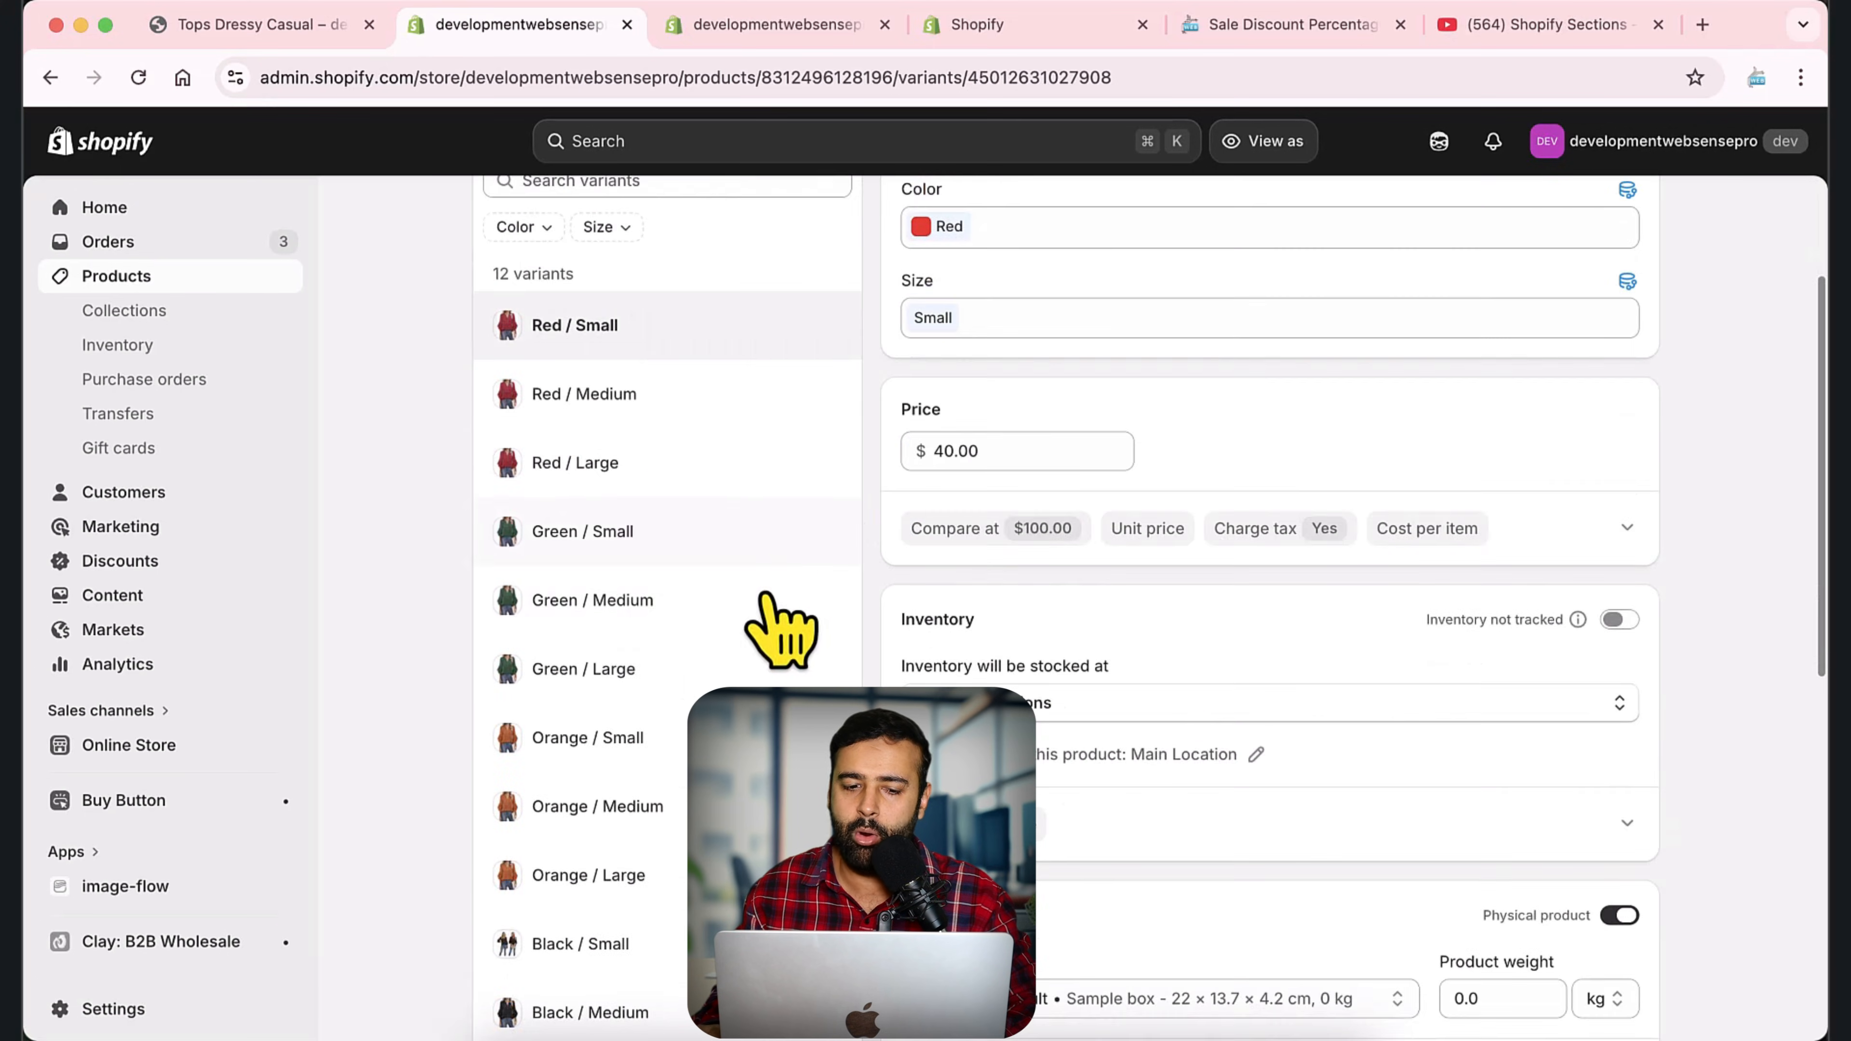
pyautogui.scroll(5, 785, 629)
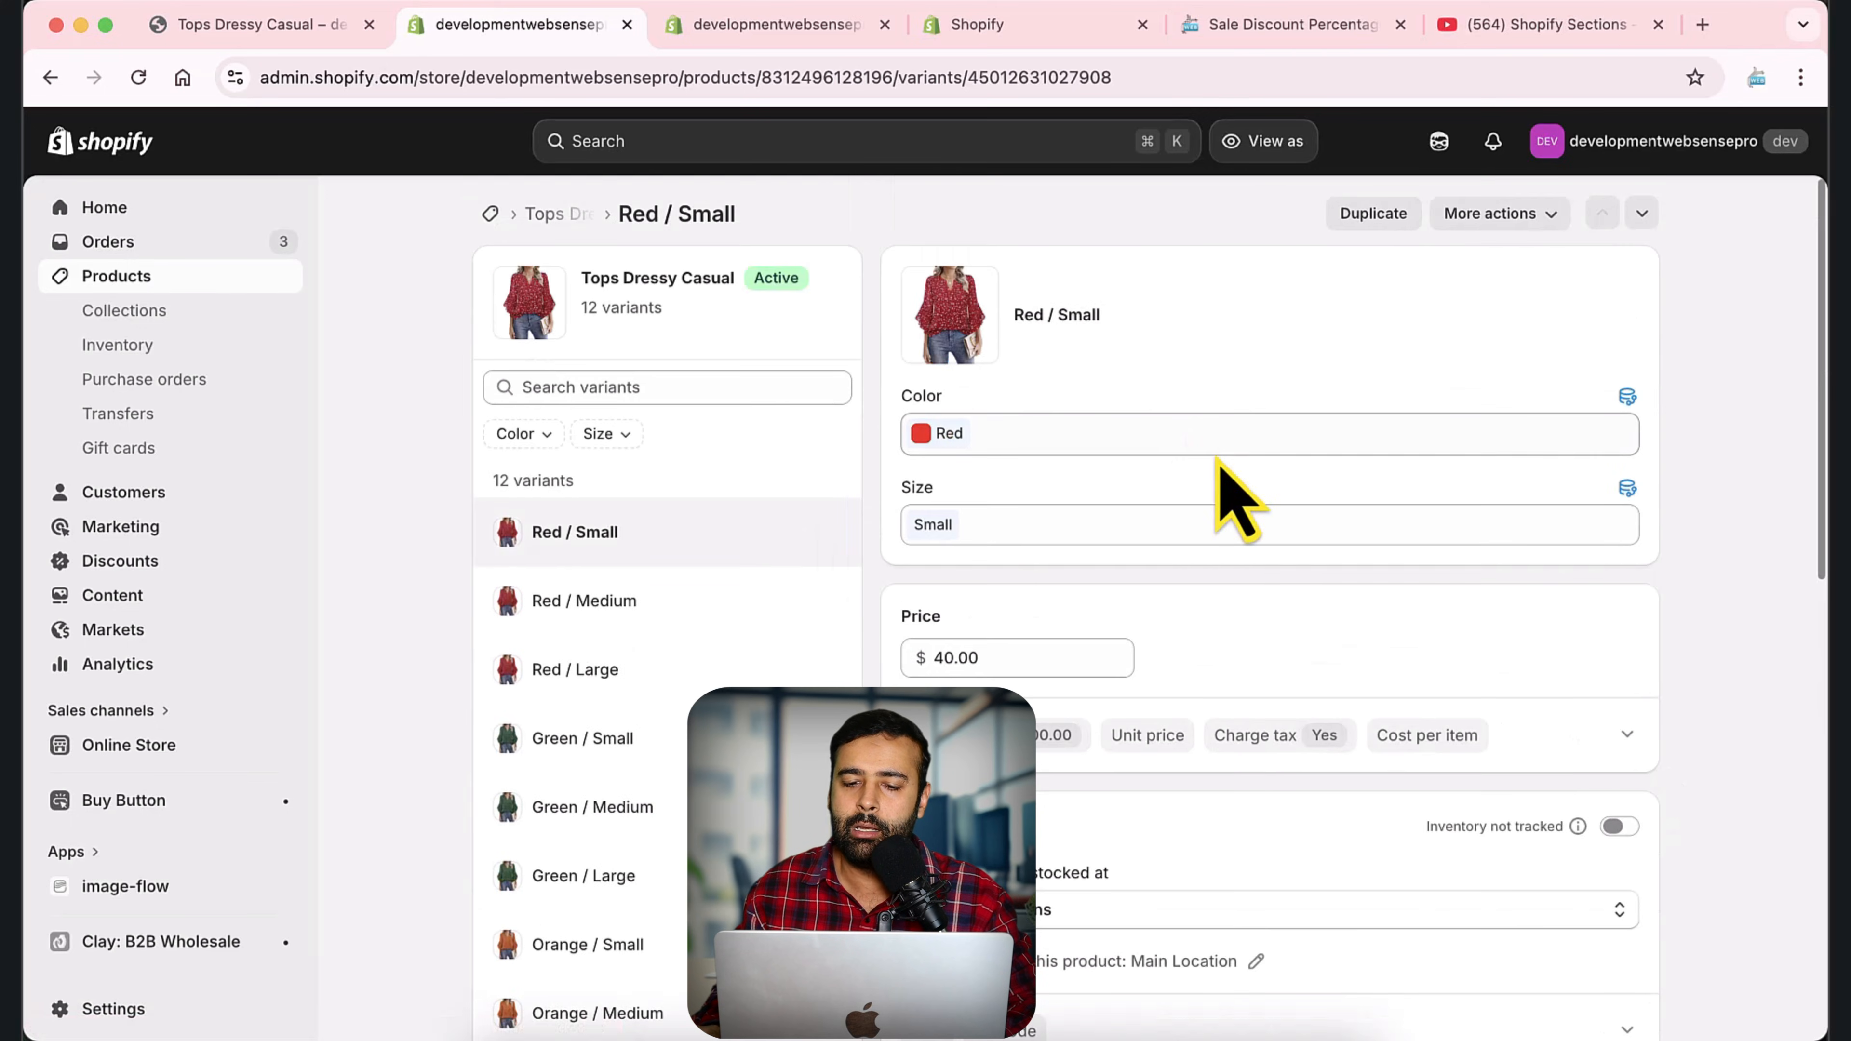
pyautogui.scroll(-1, 1246, 471)
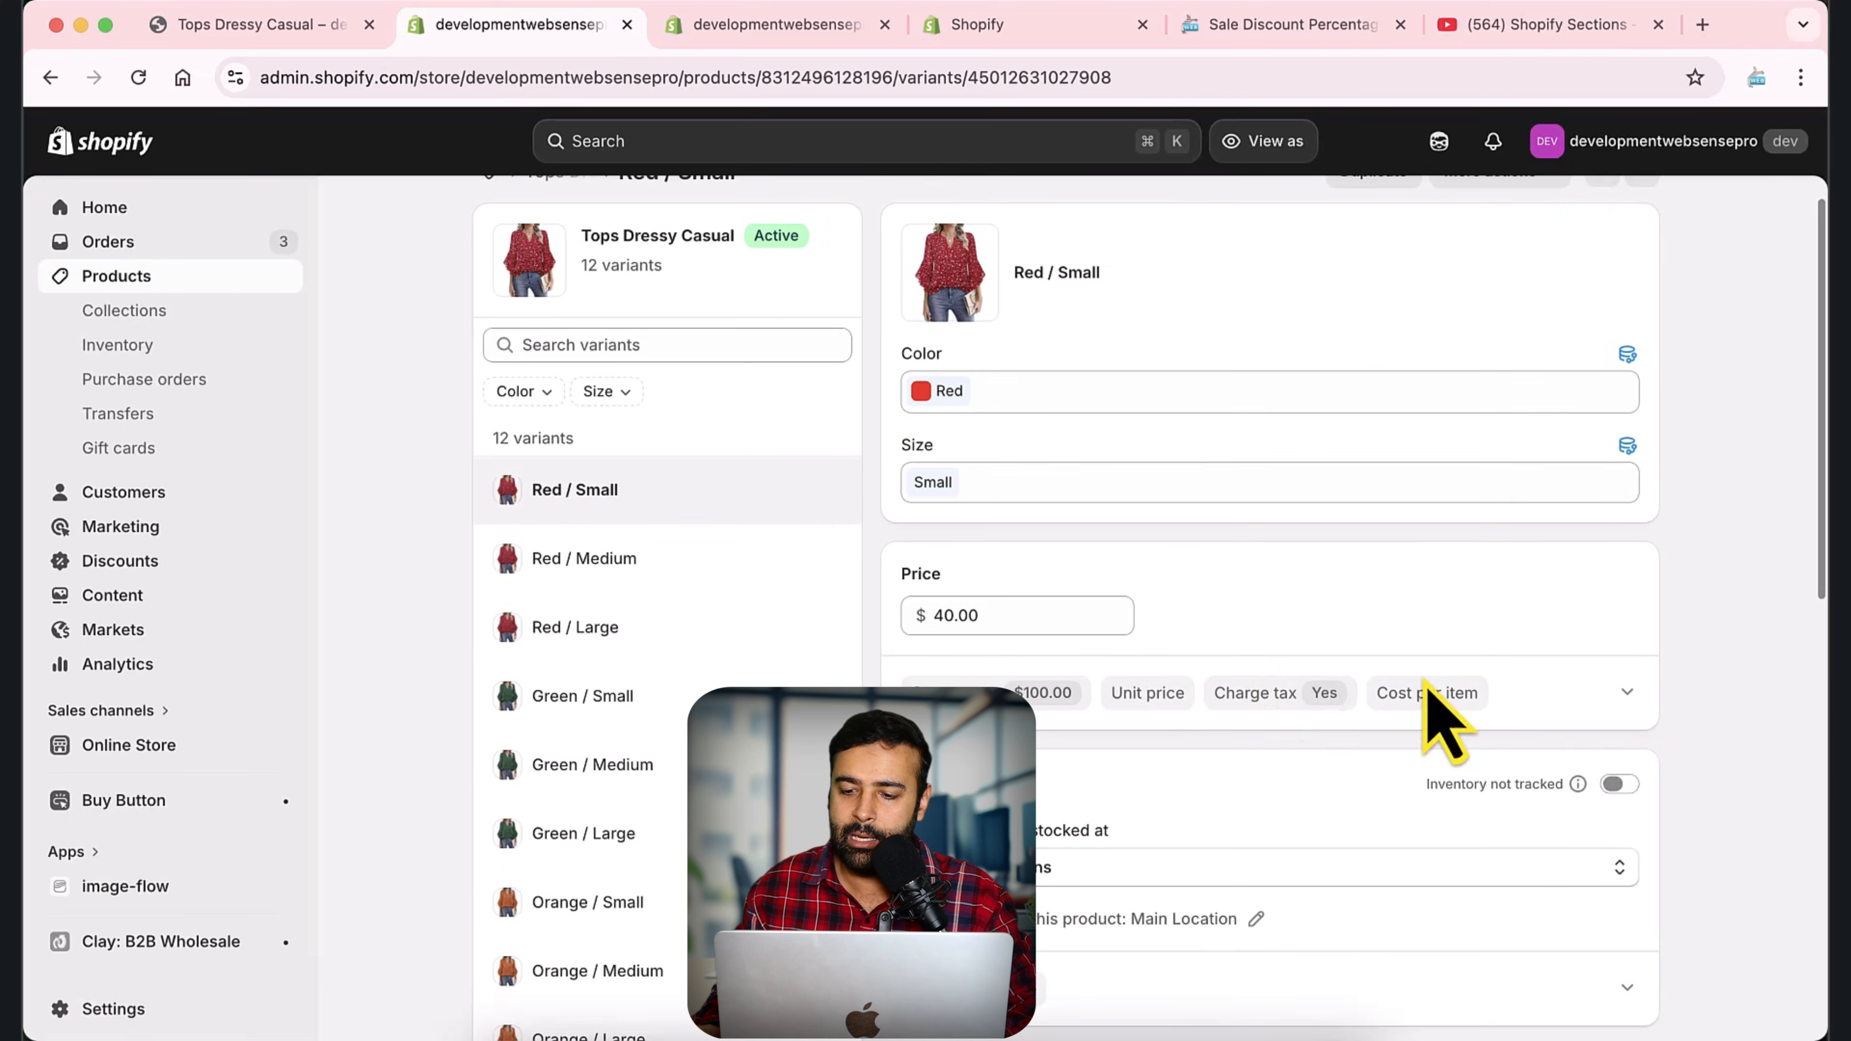
pyautogui.click(1627, 697)
pyautogui.scroll(-3, 1582, 641)
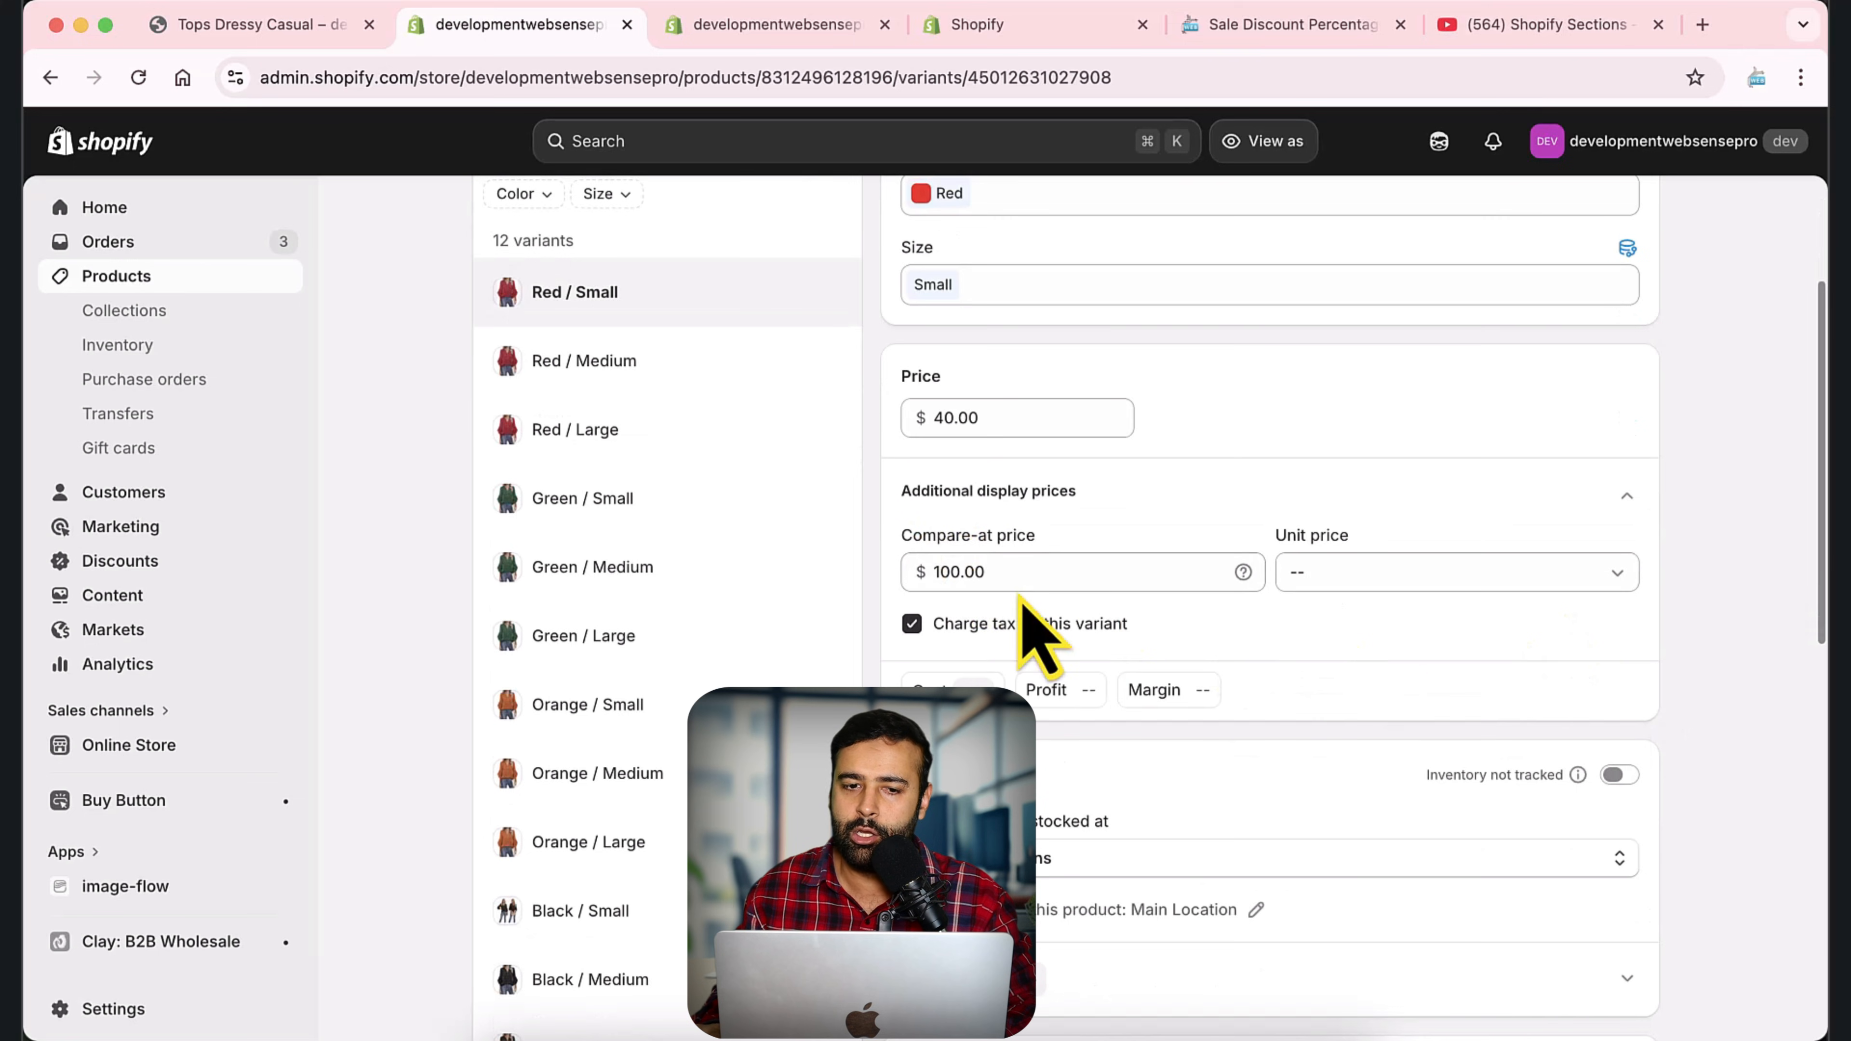
# Check the Red / Small discount badge on the storefront product page and return to the variant page in the admin.
pyautogui.click(313, 25)
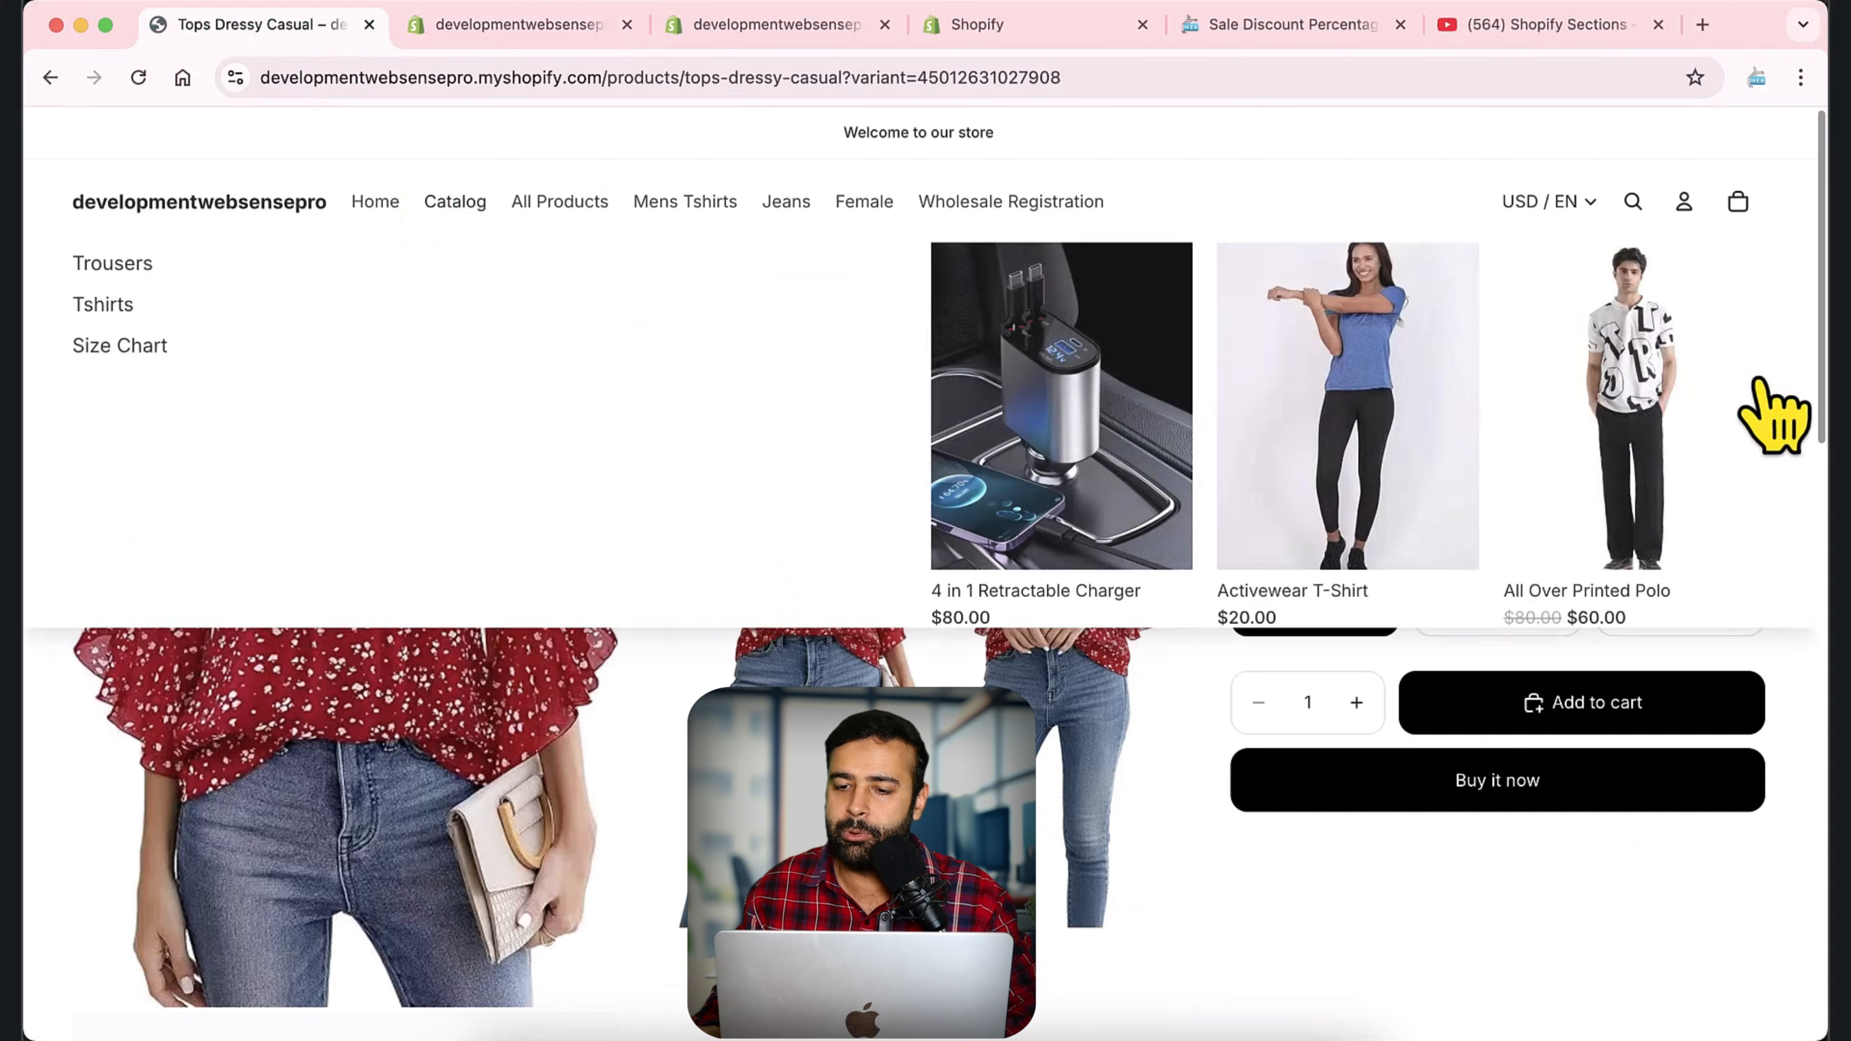
pyautogui.moveTo(1440, 345); pyautogui.dragTo(1543, 355)
pyautogui.click(1540, 383)
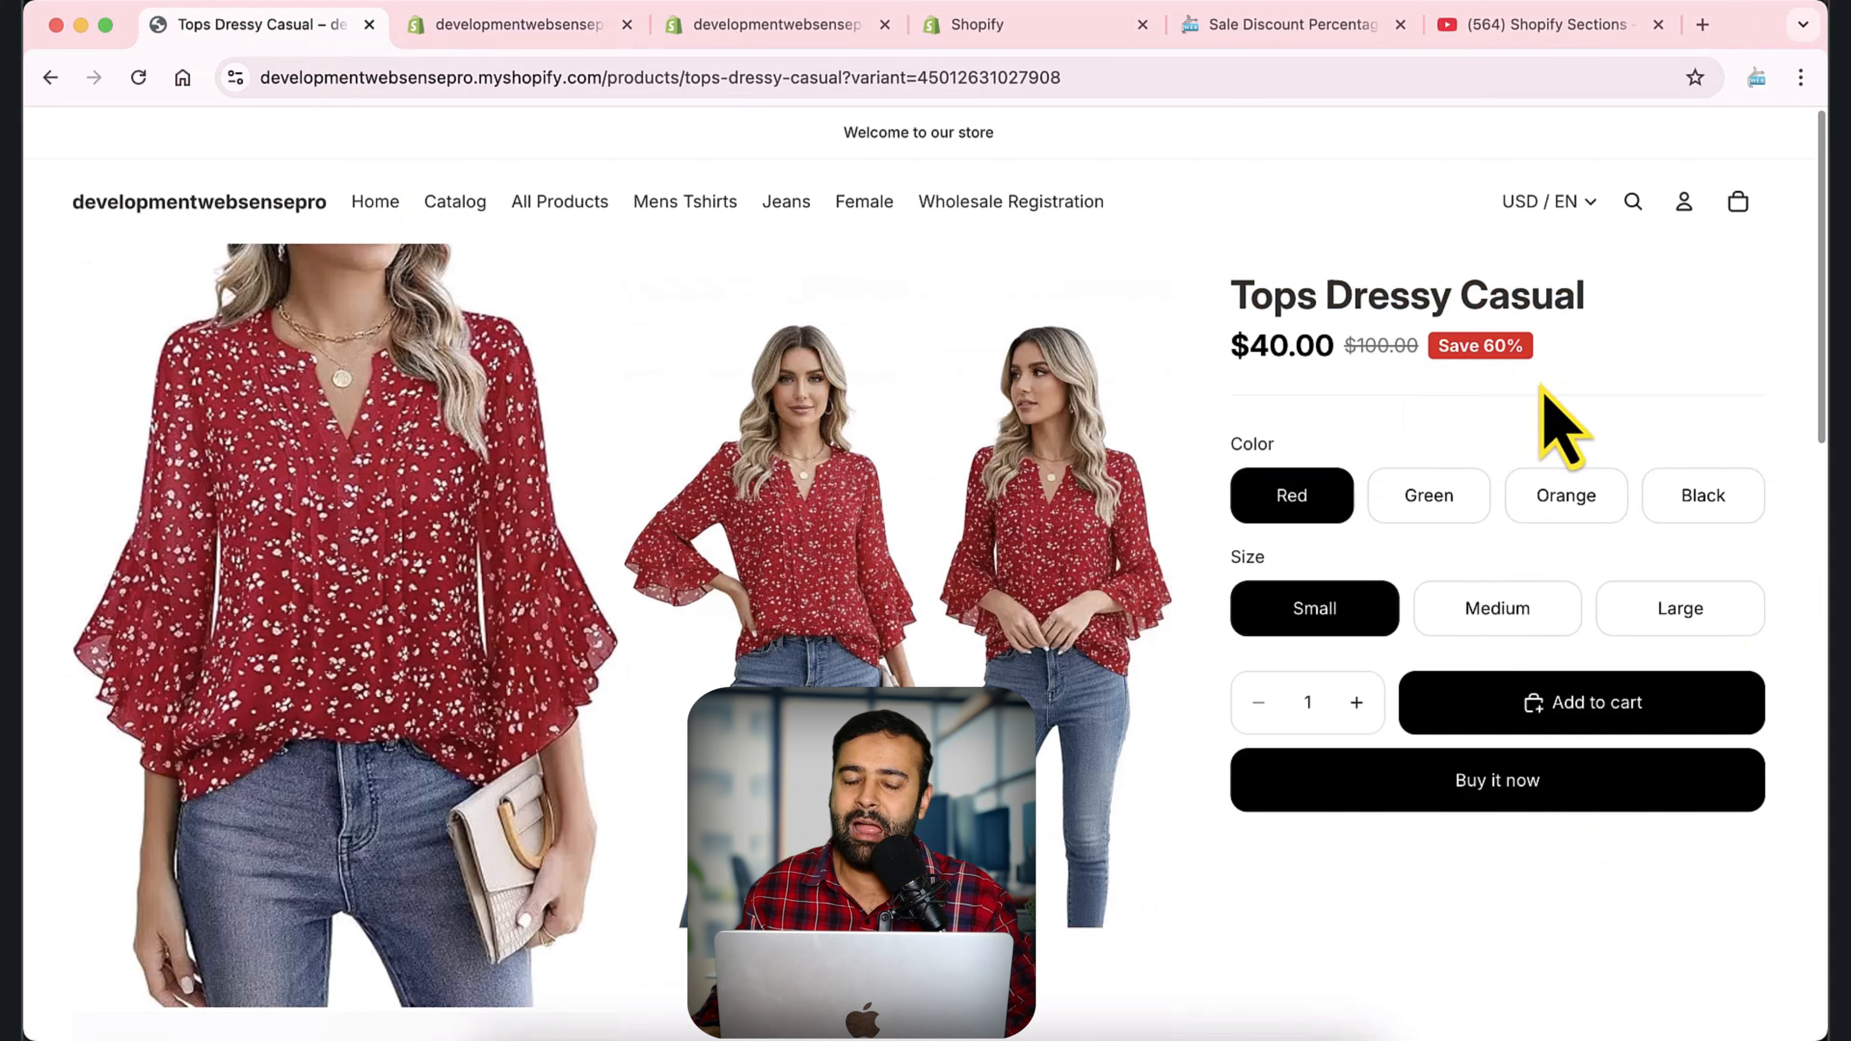
pyautogui.click(540, 28)
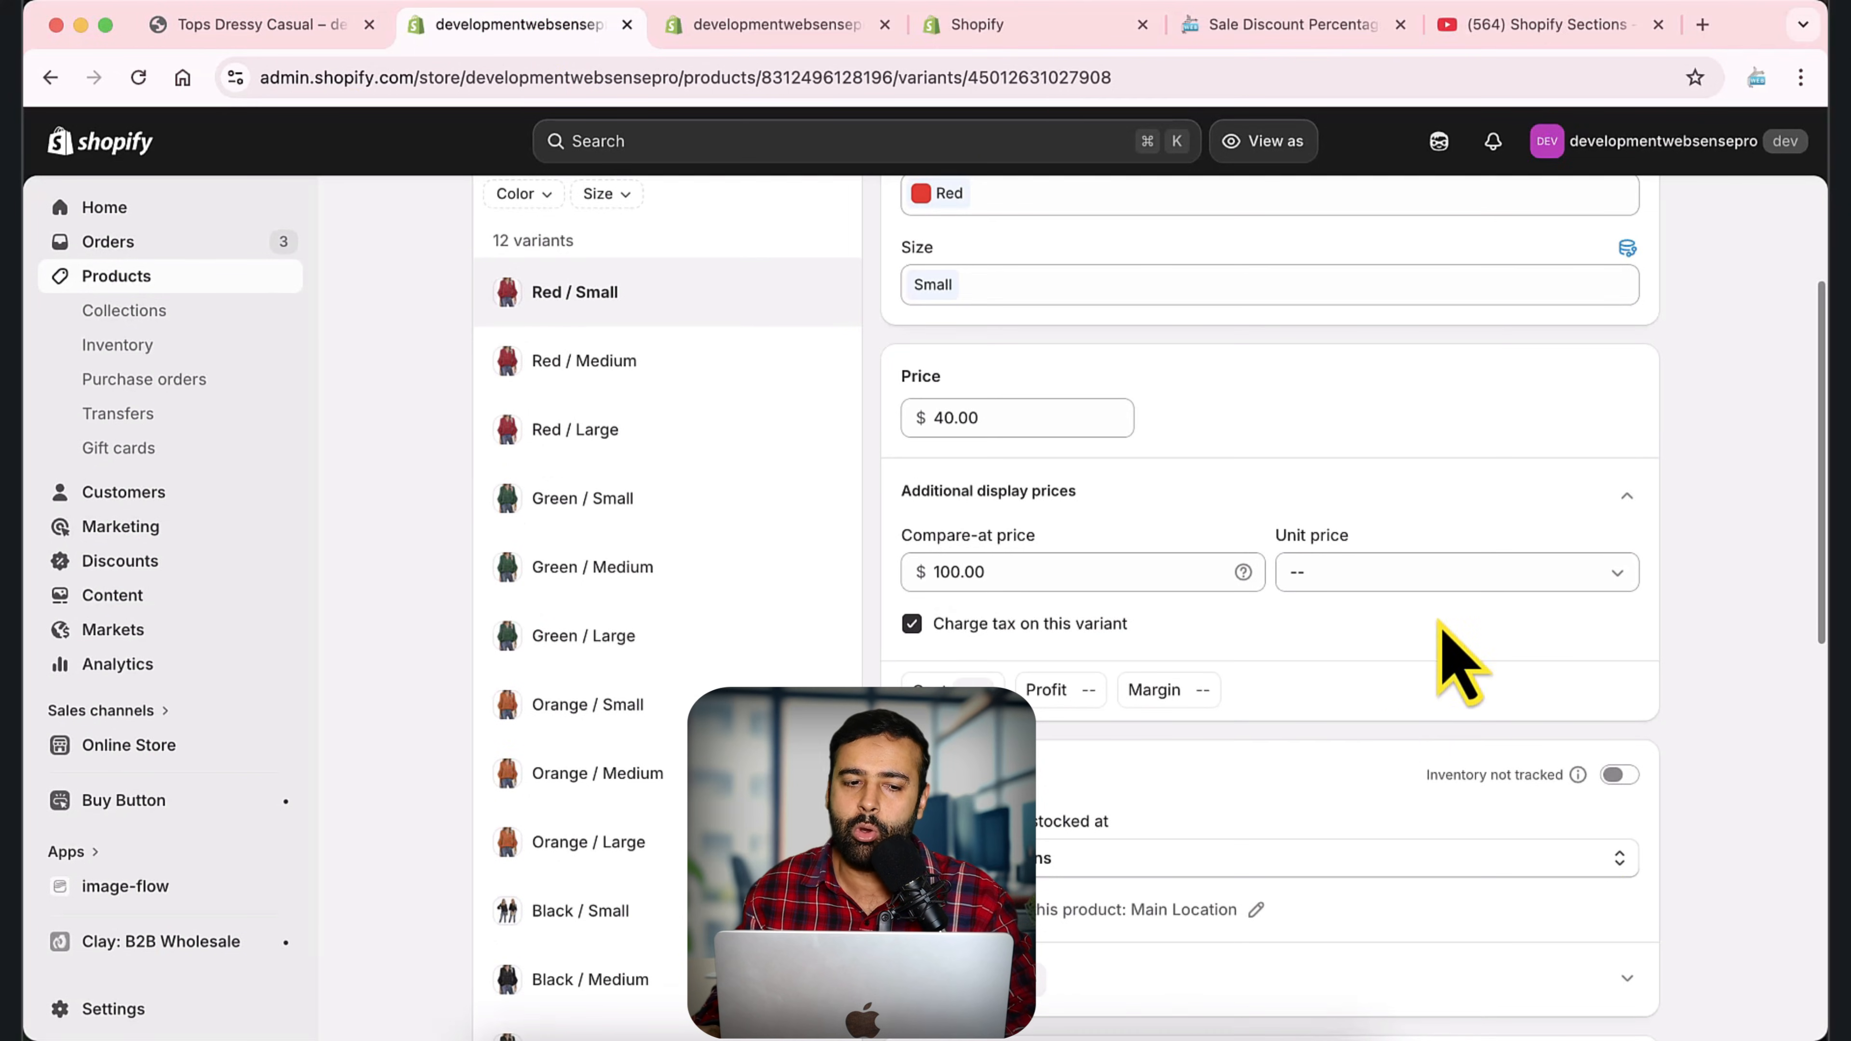
# Point red arrows at Products, the Red / Small variant and the compare-at price on a screen capture, and discard the capture.
pyautogui.press('super+shift+9')
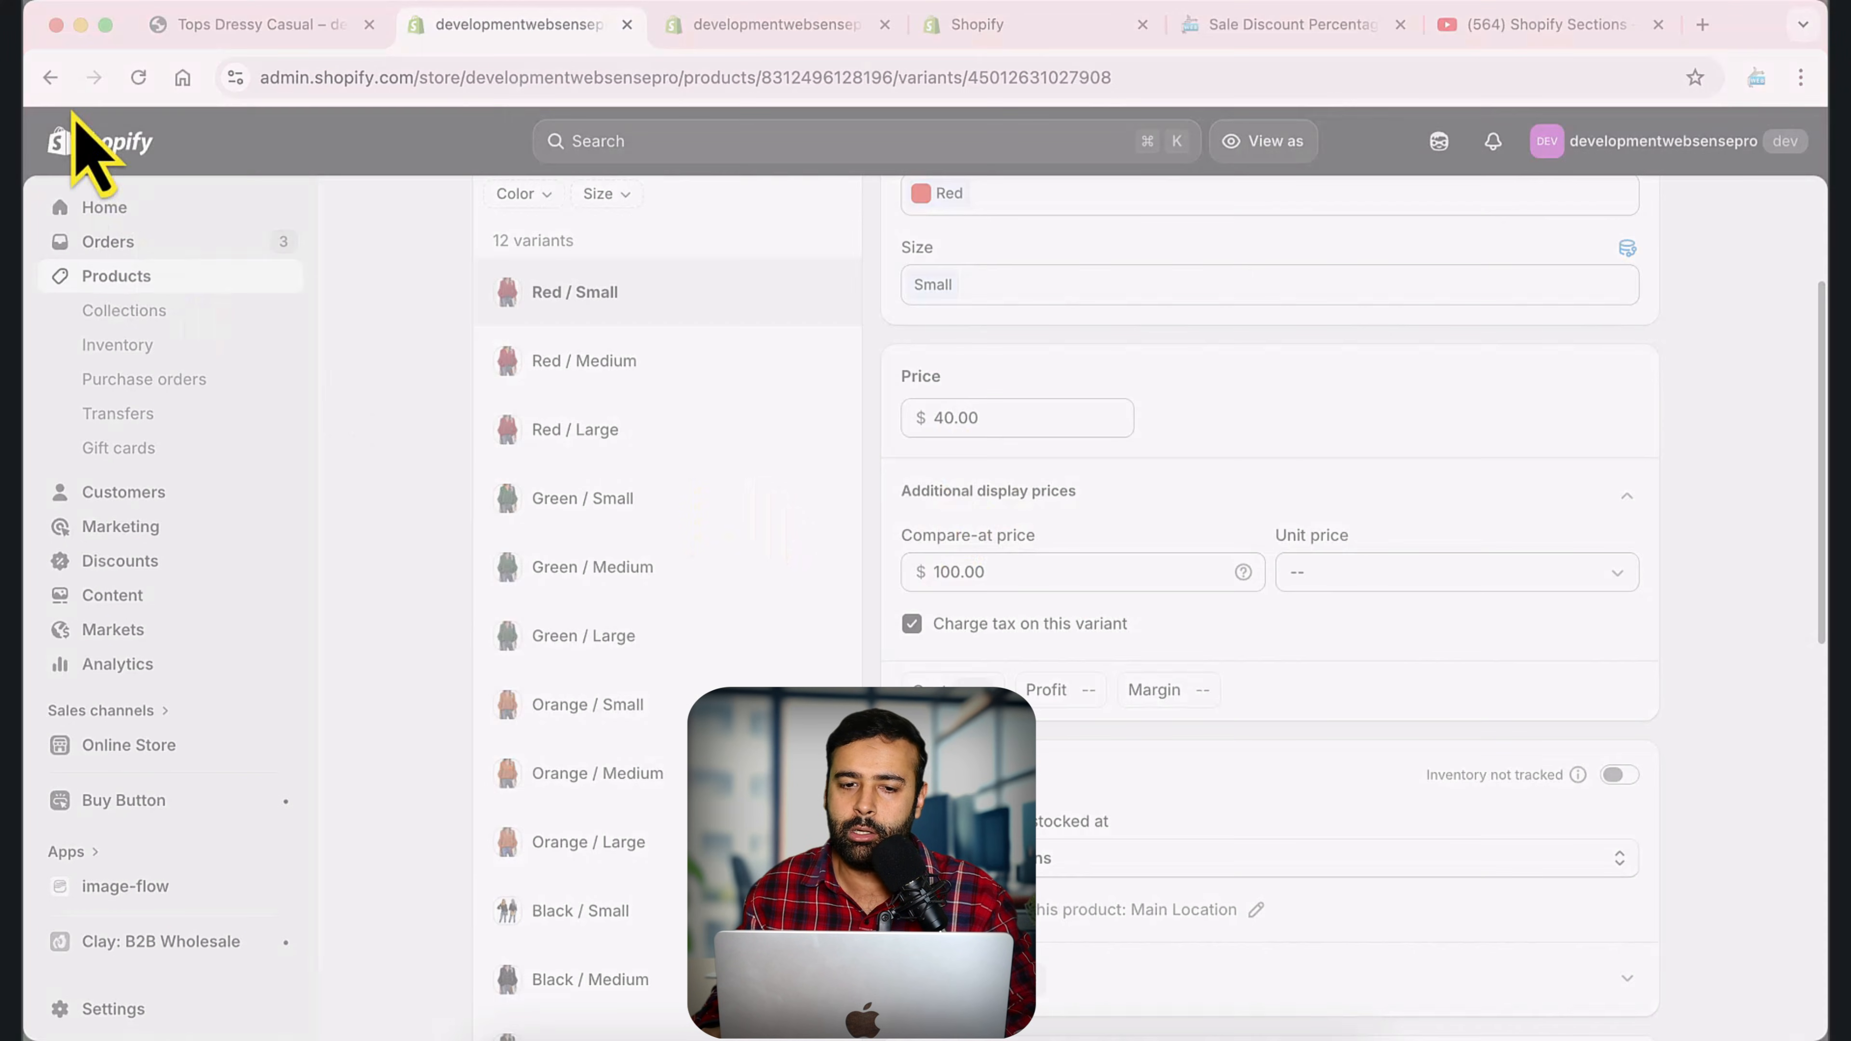
pyautogui.moveTo(78, 55); pyautogui.dragTo(1383, 821)
pyautogui.click(1403, 613)
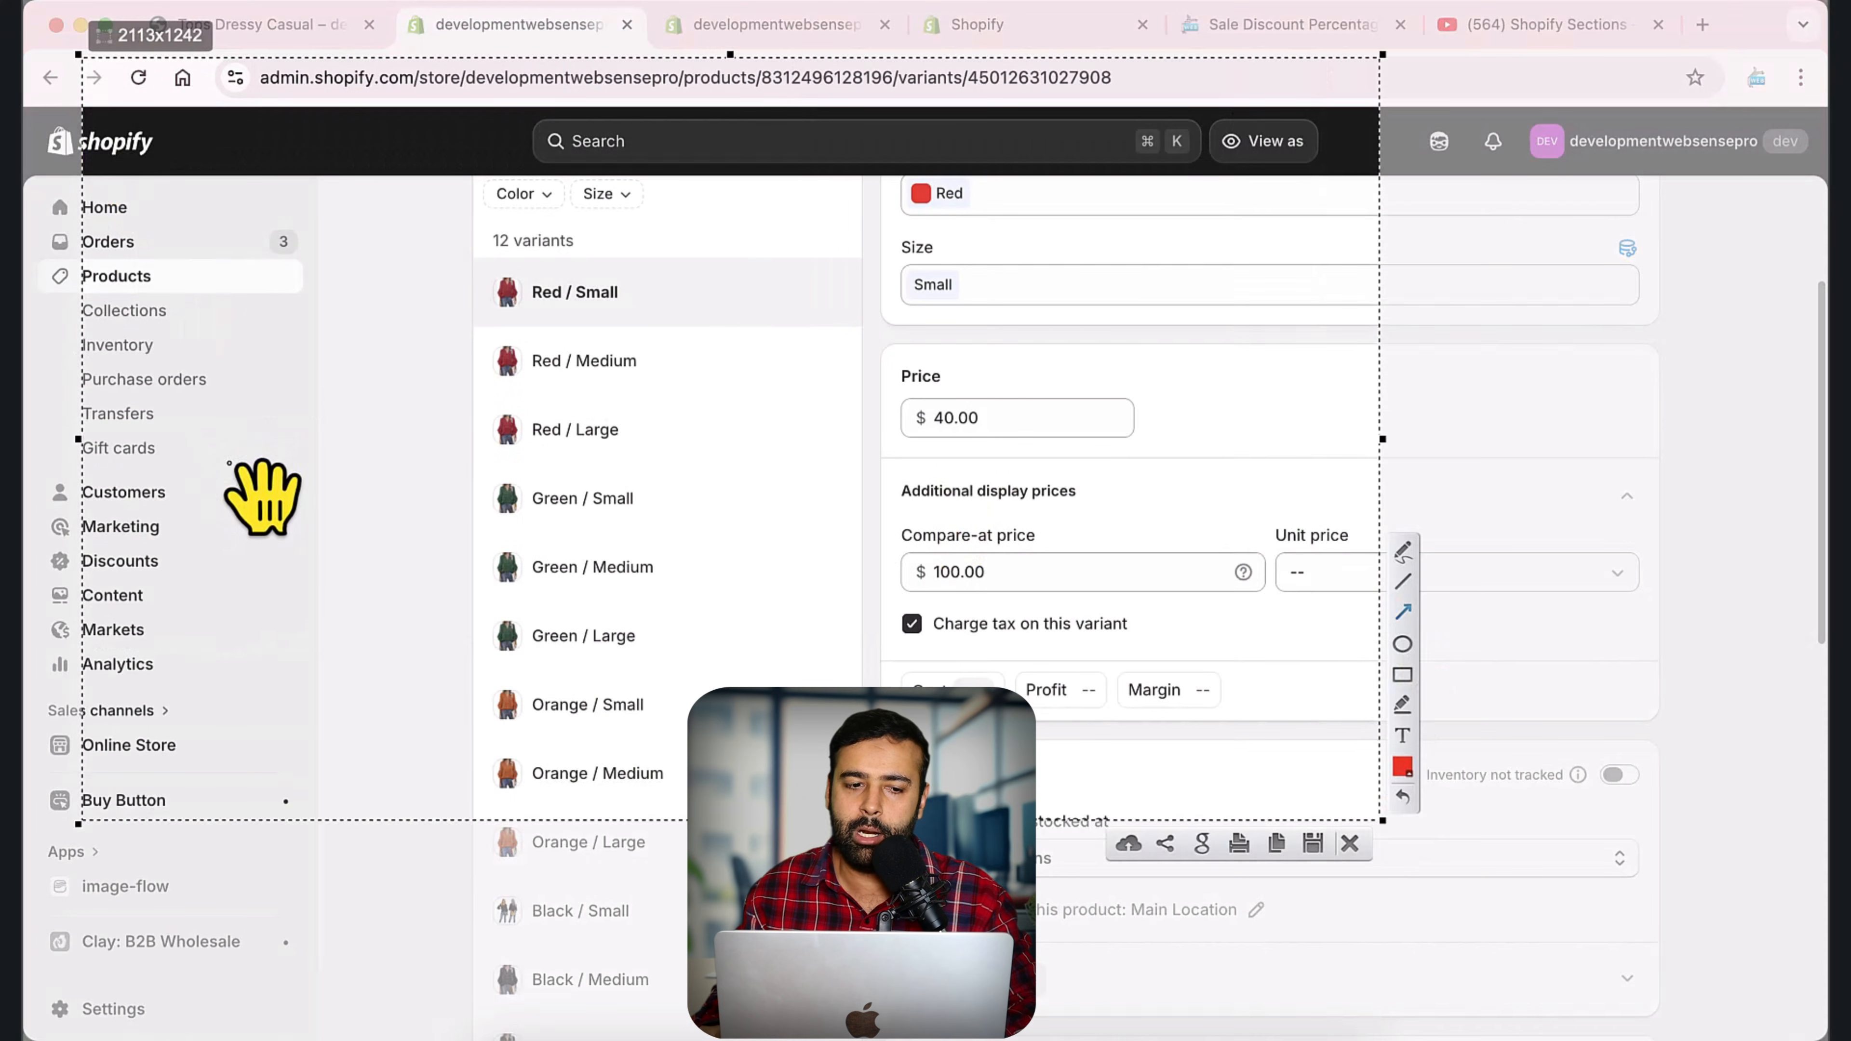
pyautogui.moveTo(248, 459); pyautogui.dragTo(150, 307)
pyautogui.moveTo(933, 460)
pyautogui.mouseDown()
pyautogui.moveTo(671, 347)
pyautogui.moveTo(641, 313)
pyautogui.mouseUp()
pyautogui.moveTo(1242, 408); pyautogui.dragTo(1030, 561)
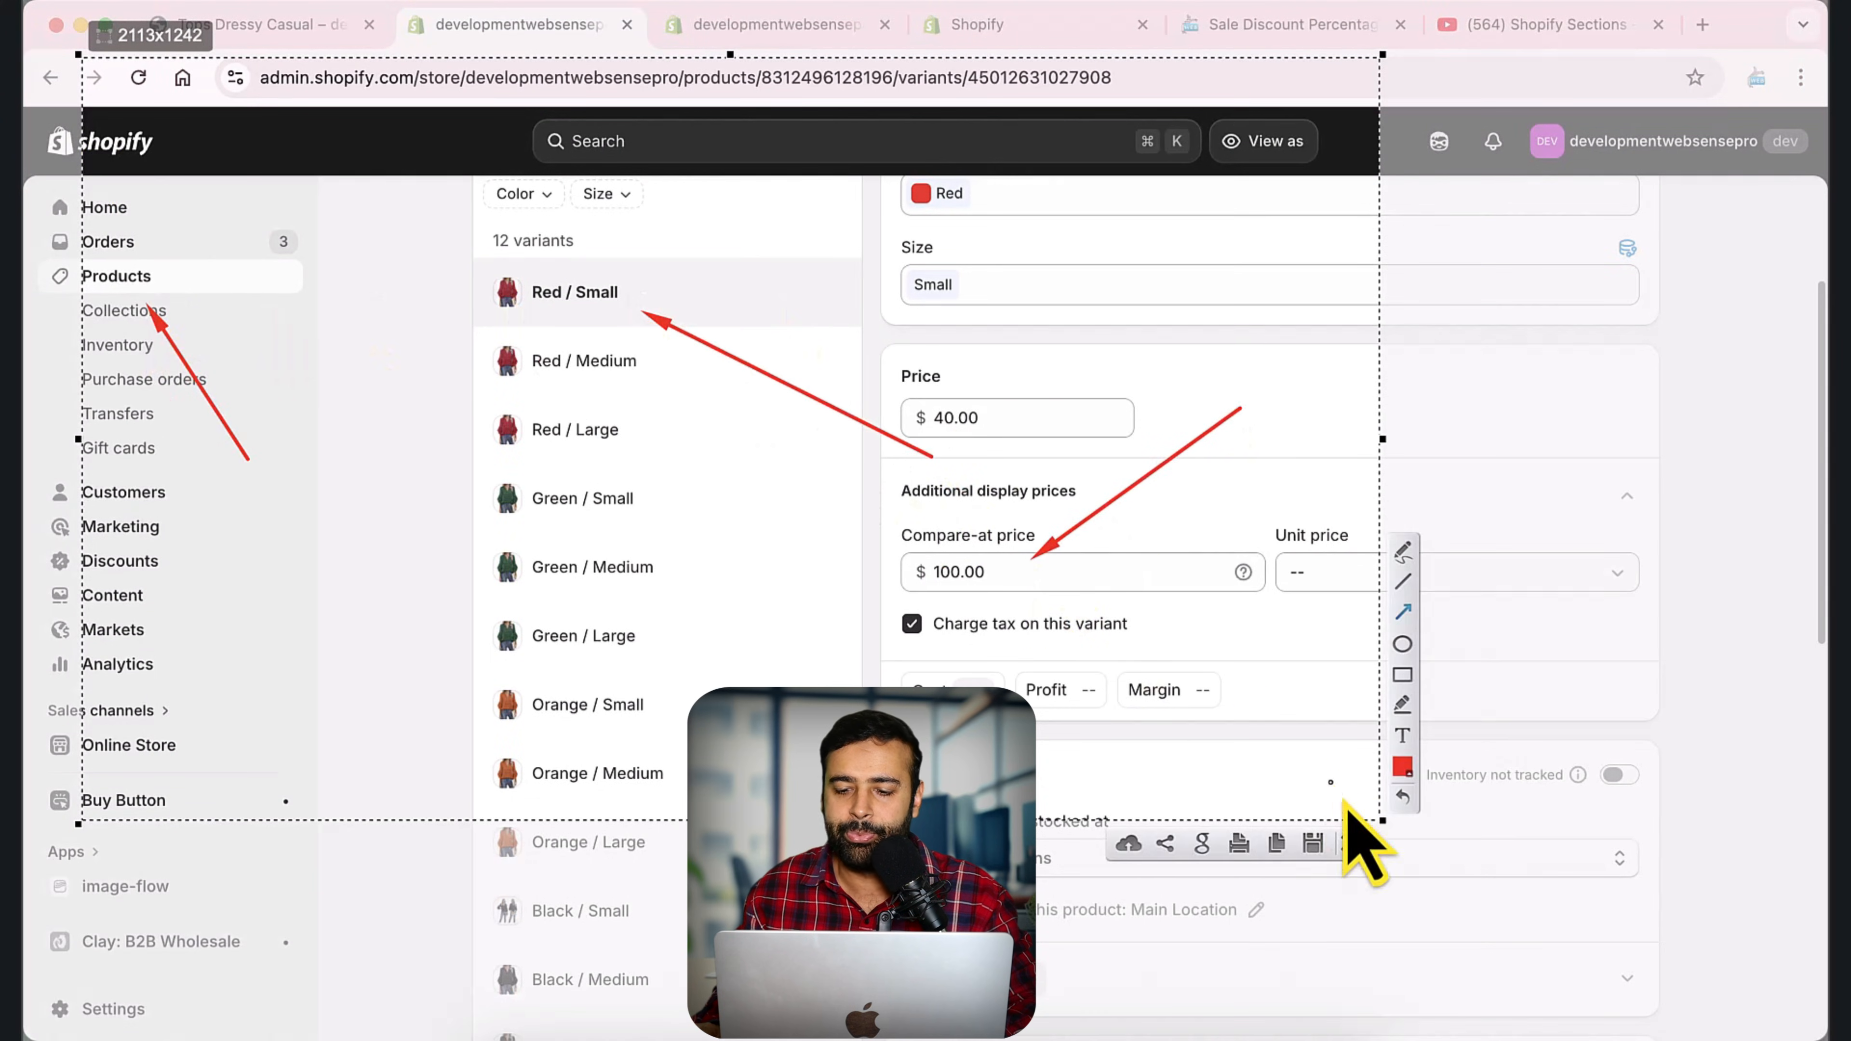
pyautogui.click(1349, 845)
# Compare the storefront's sale price and struck-through price with the Red / Small variant's price fields in the admin.
pyautogui.click(235, 48)
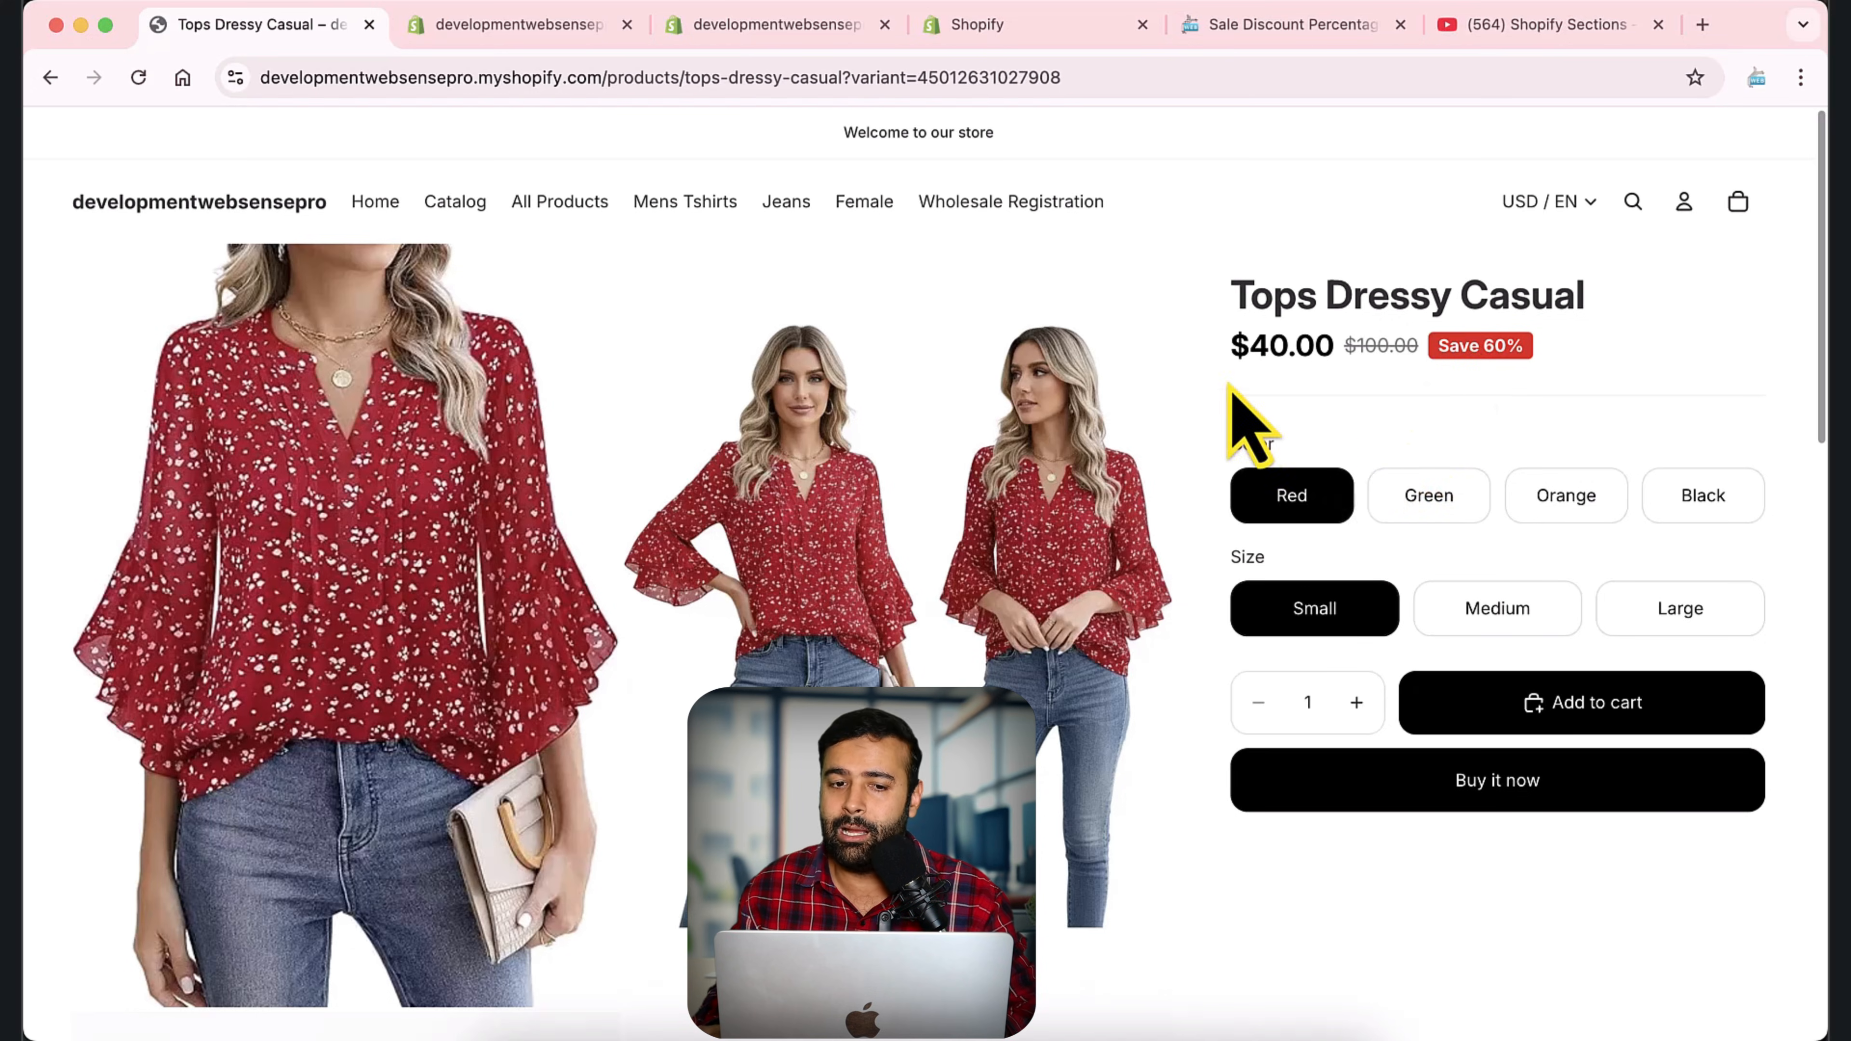
pyautogui.click(554, 24)
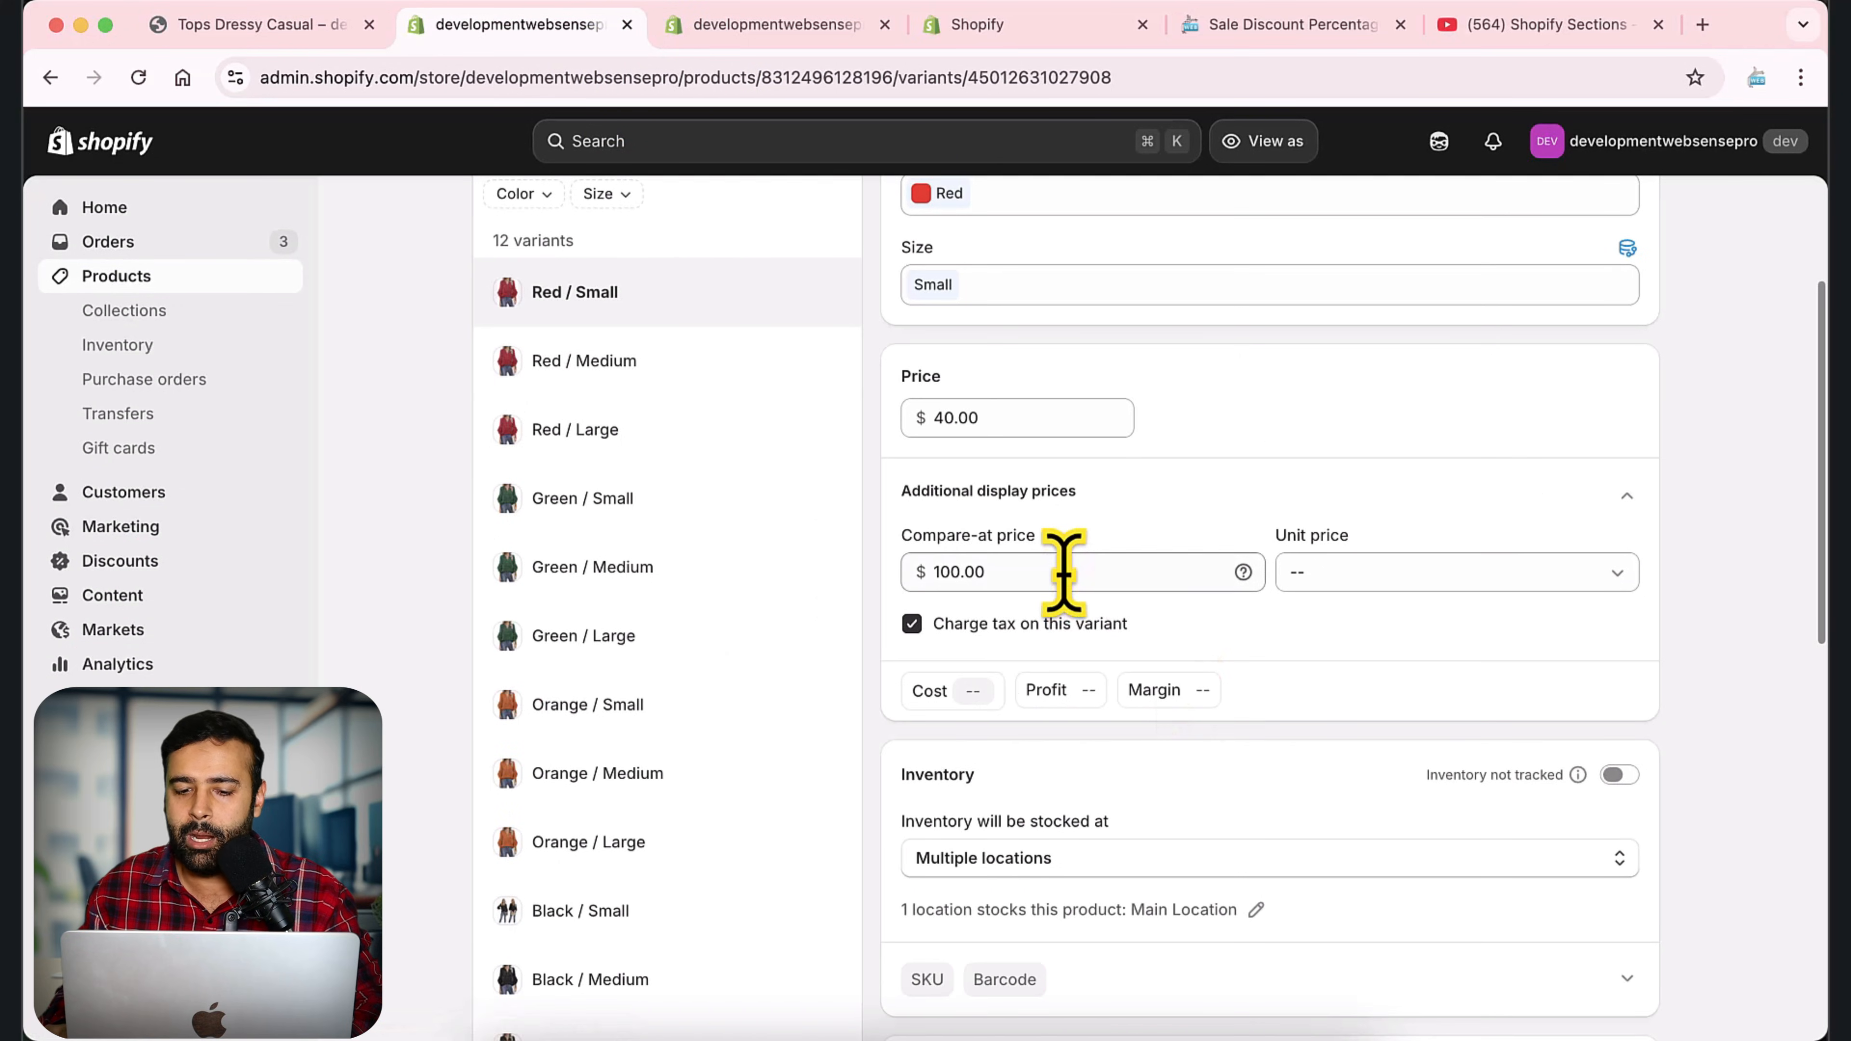
# Try a cost of 30 on the Red / Small variant to examine its profit and margin, and clear the cost.
pyautogui.click(934, 690)
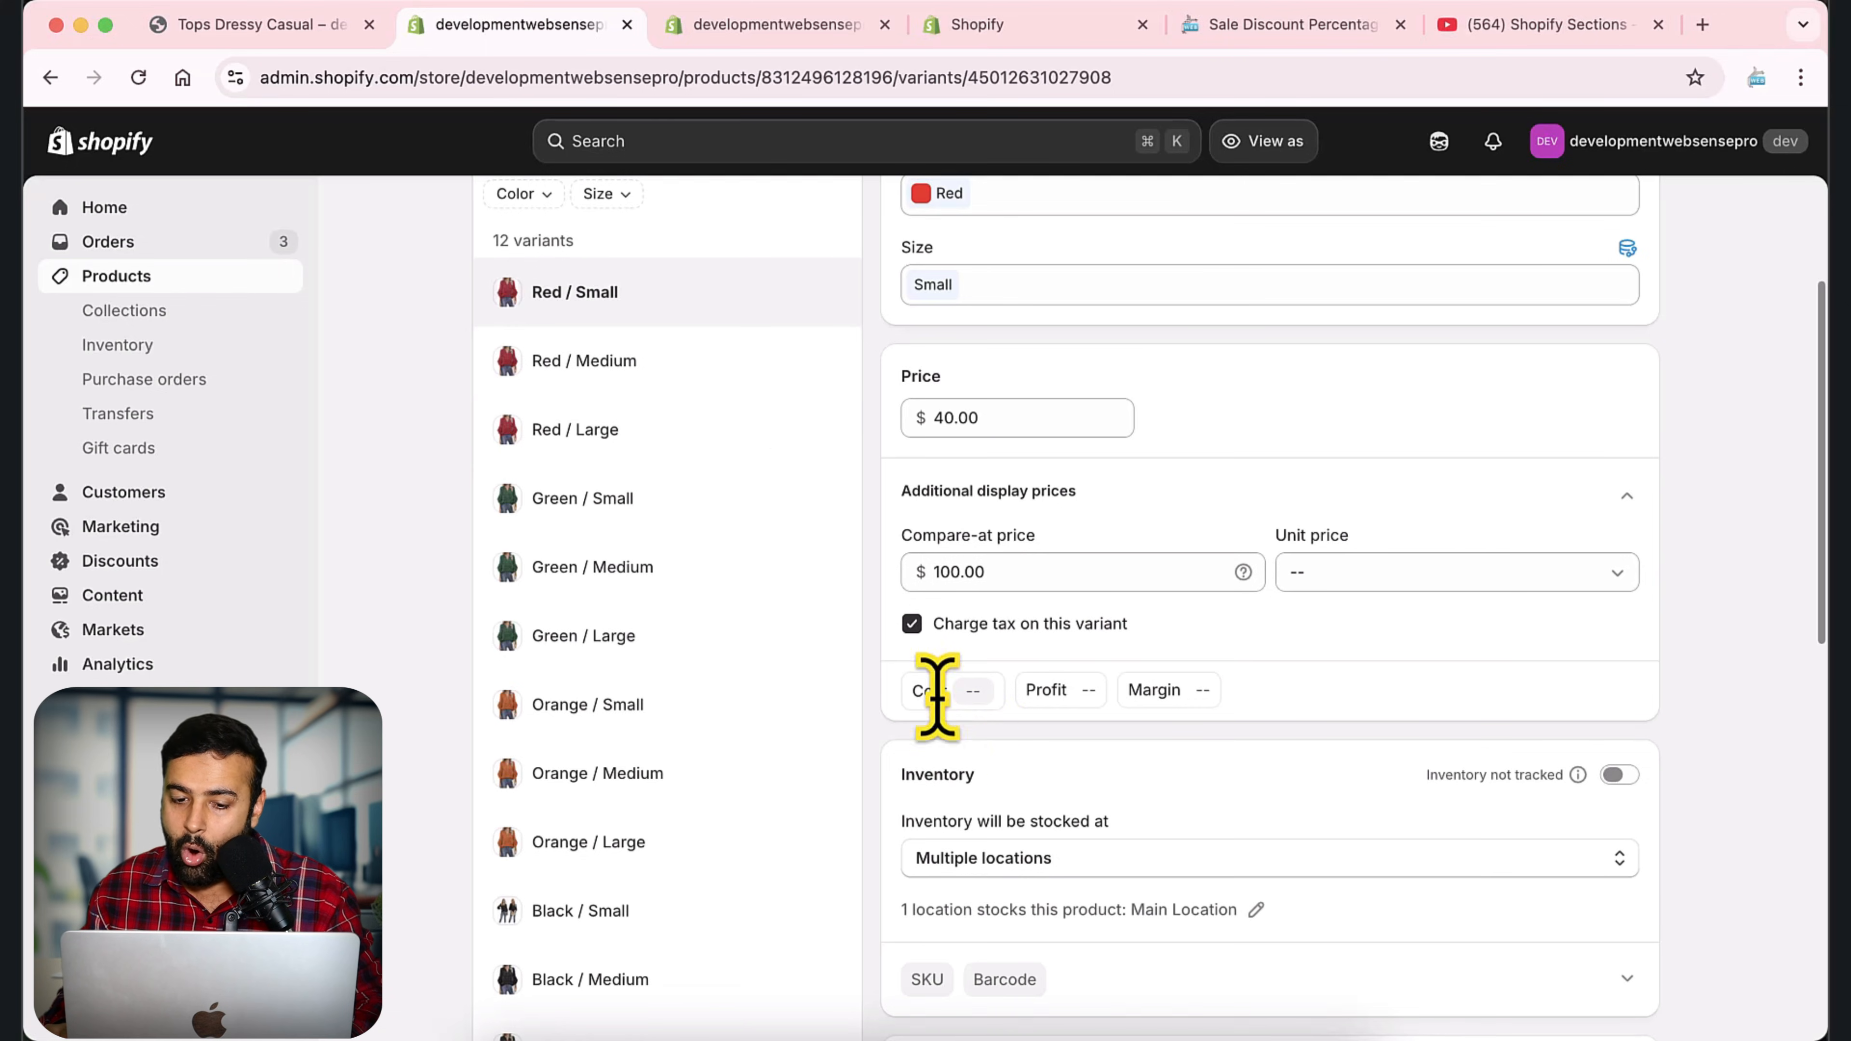
pyautogui.click(976, 688)
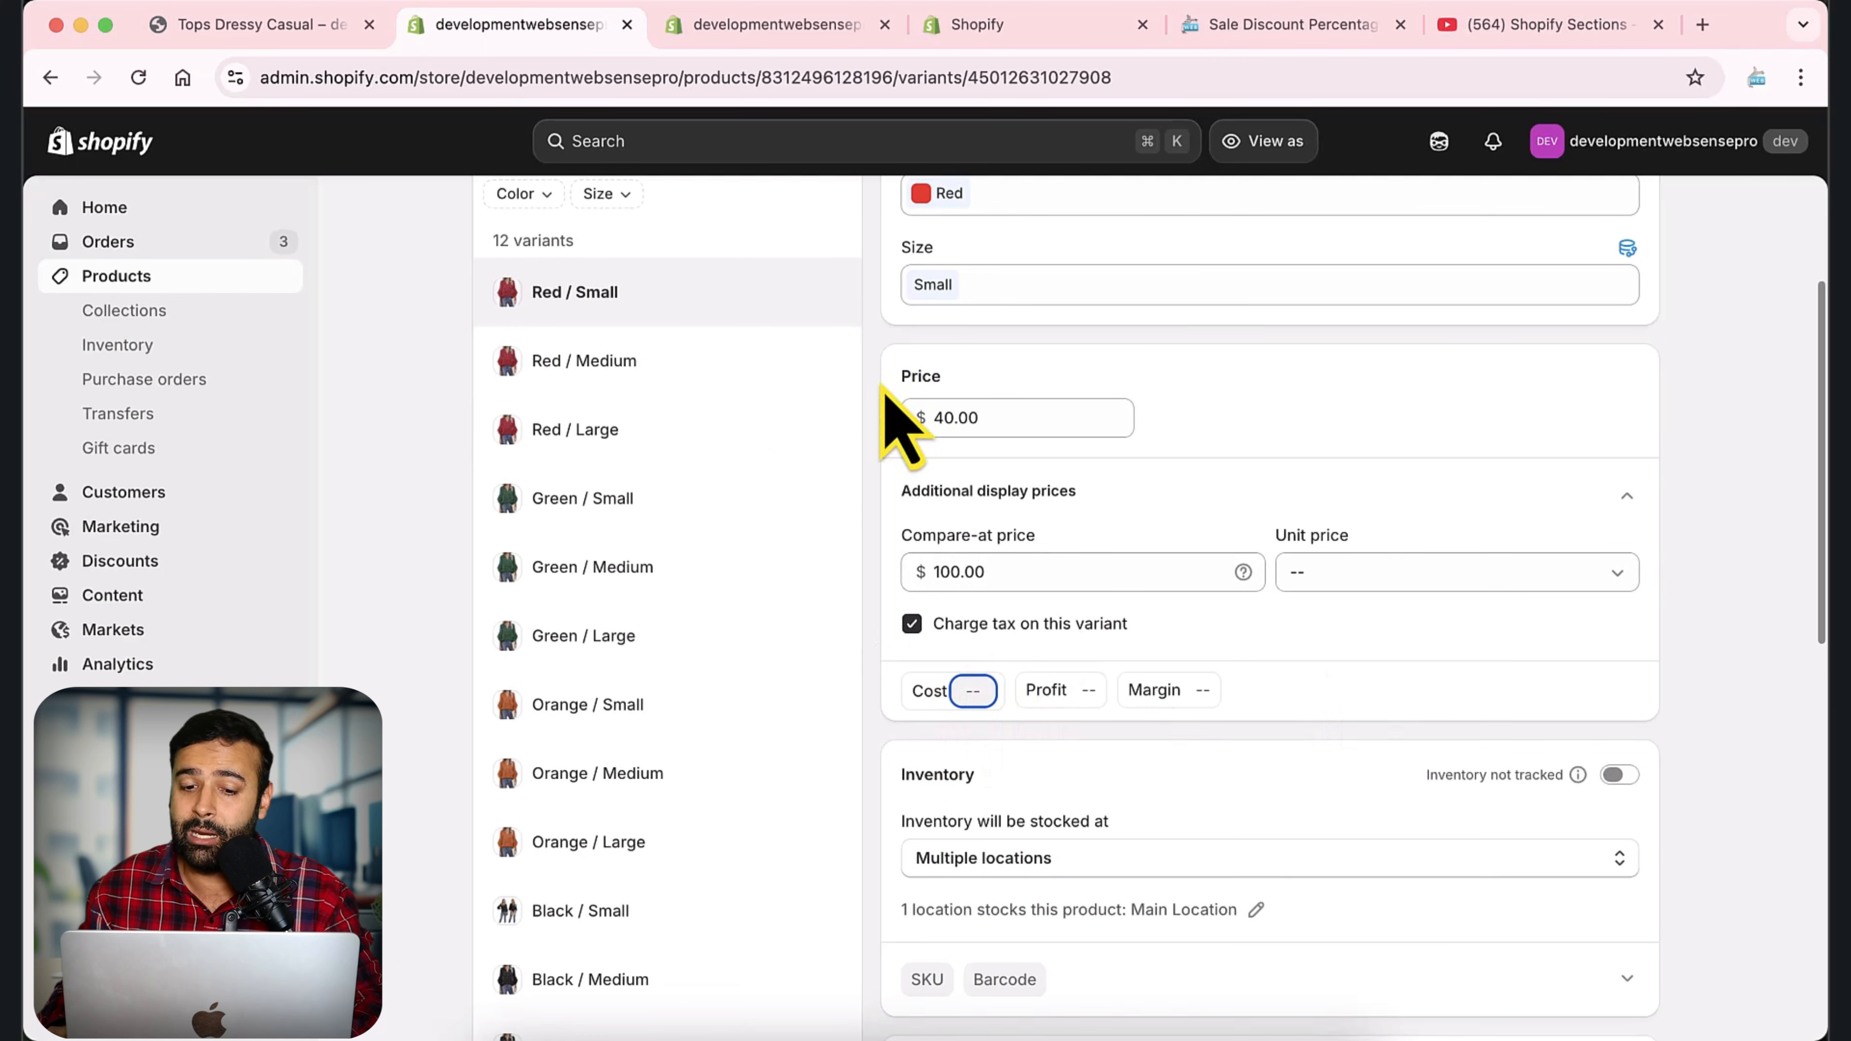
pyautogui.write('30')
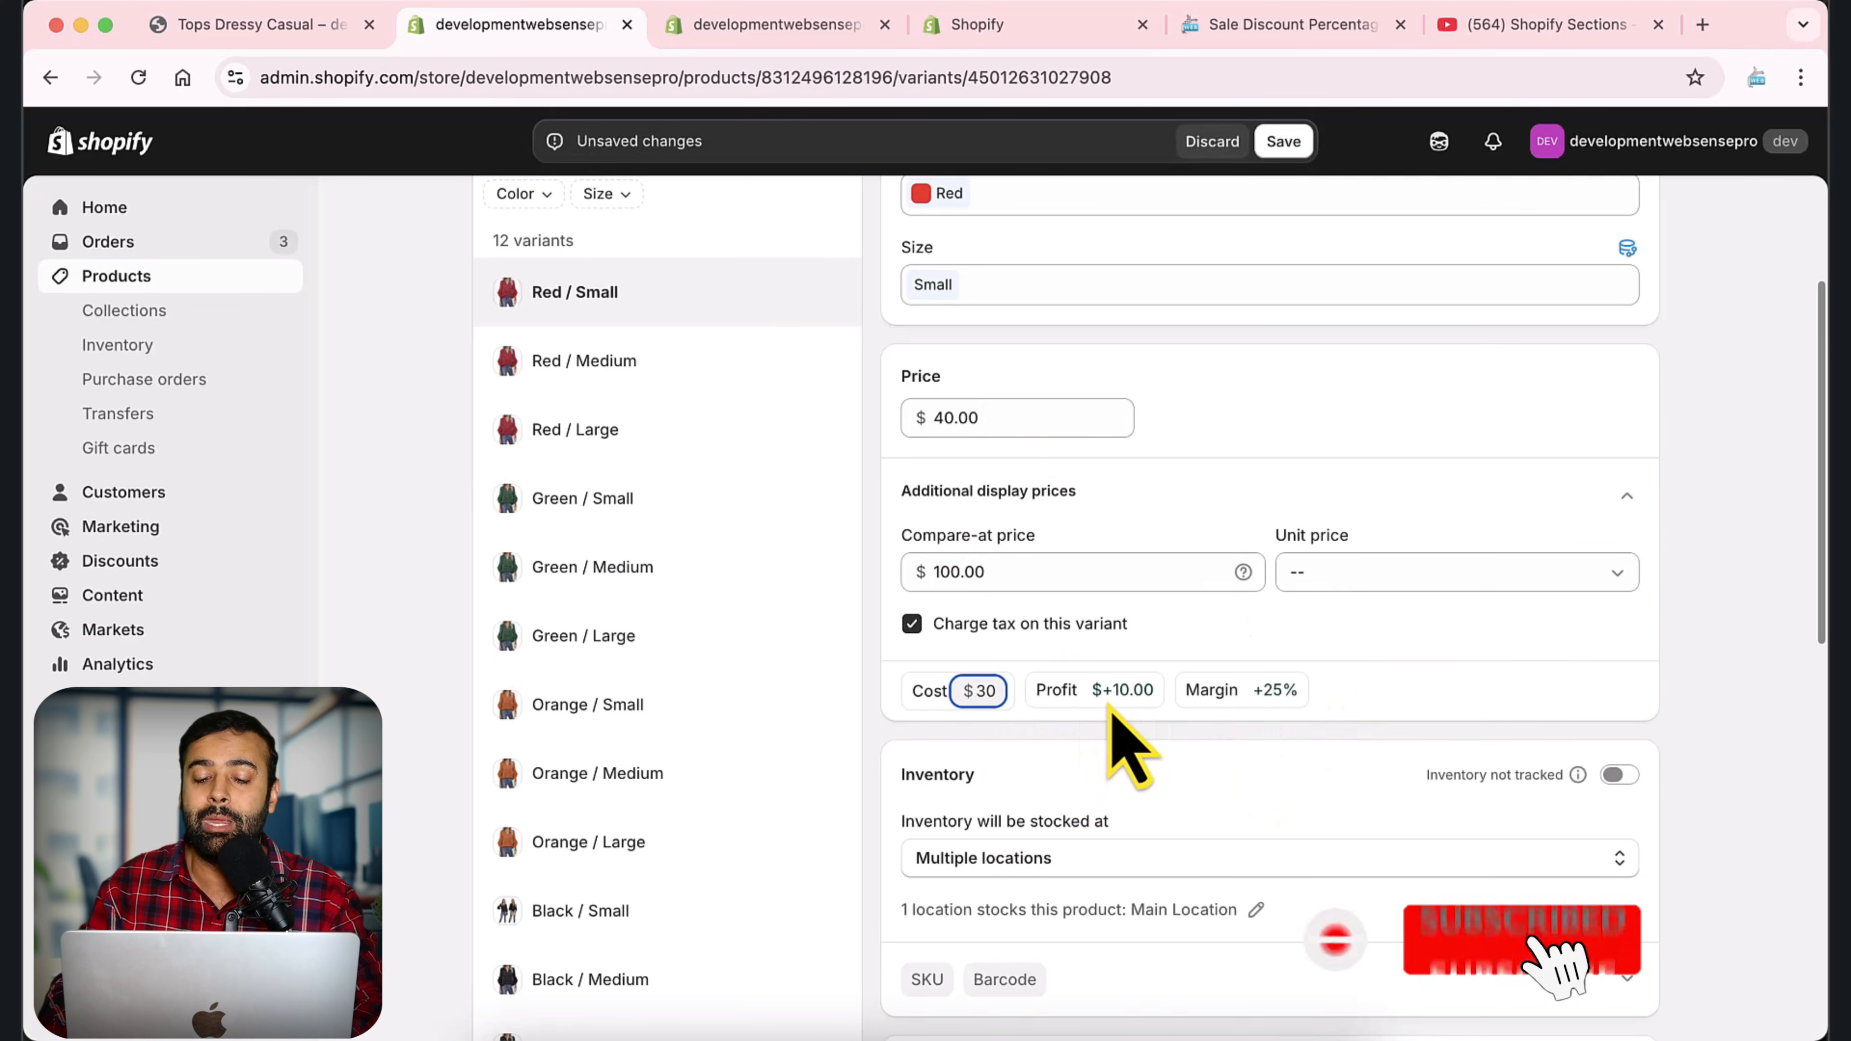
pyautogui.press('BackSpace')
pyautogui.press('BackSpace')
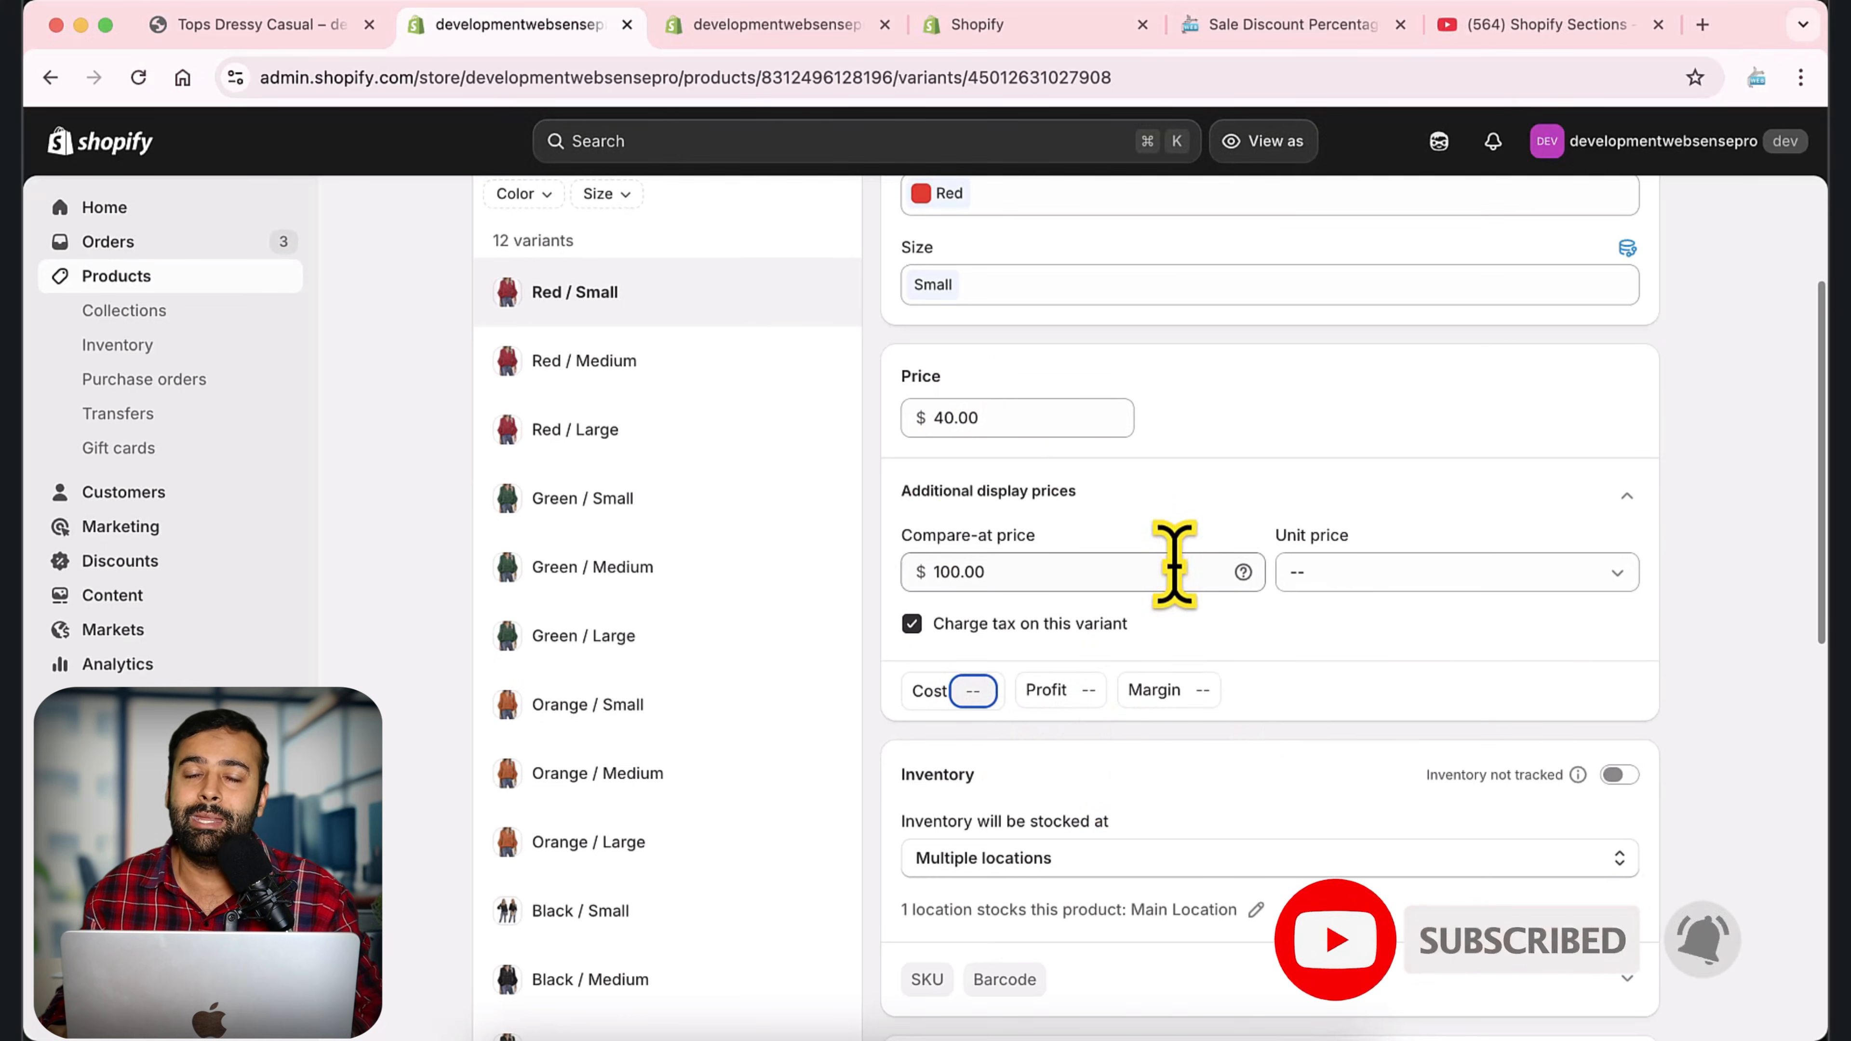